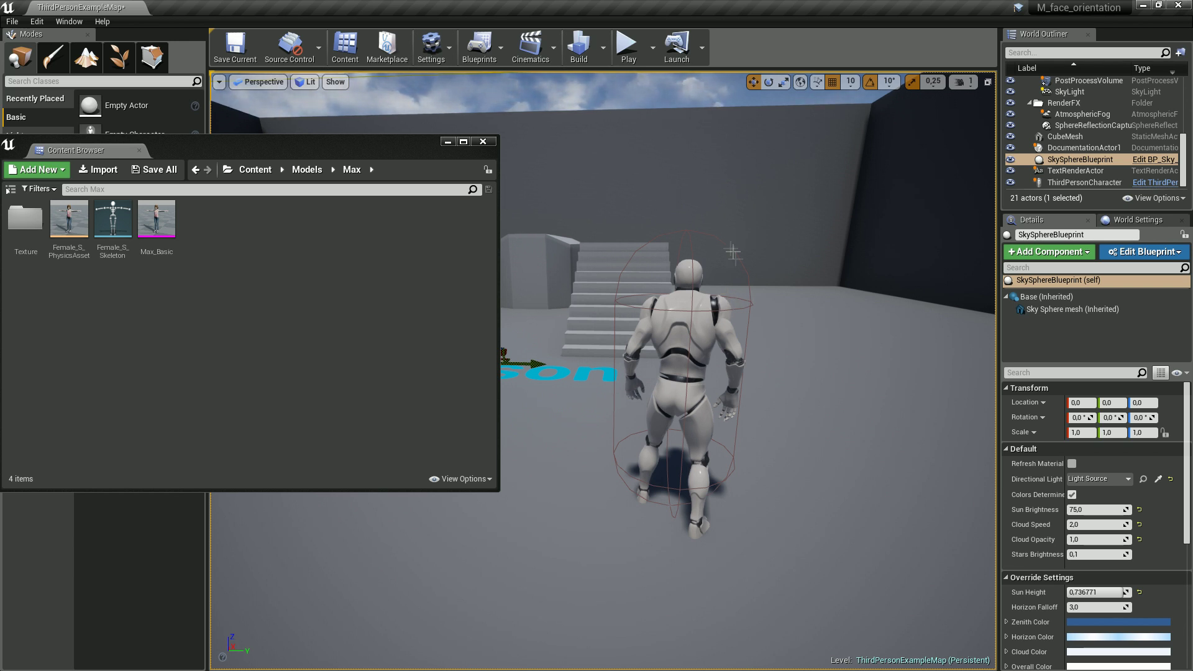
- Replace the skeletal mesh of the ThirdPersonCharacter in the level with Max_Basic
left_click(713, 306)
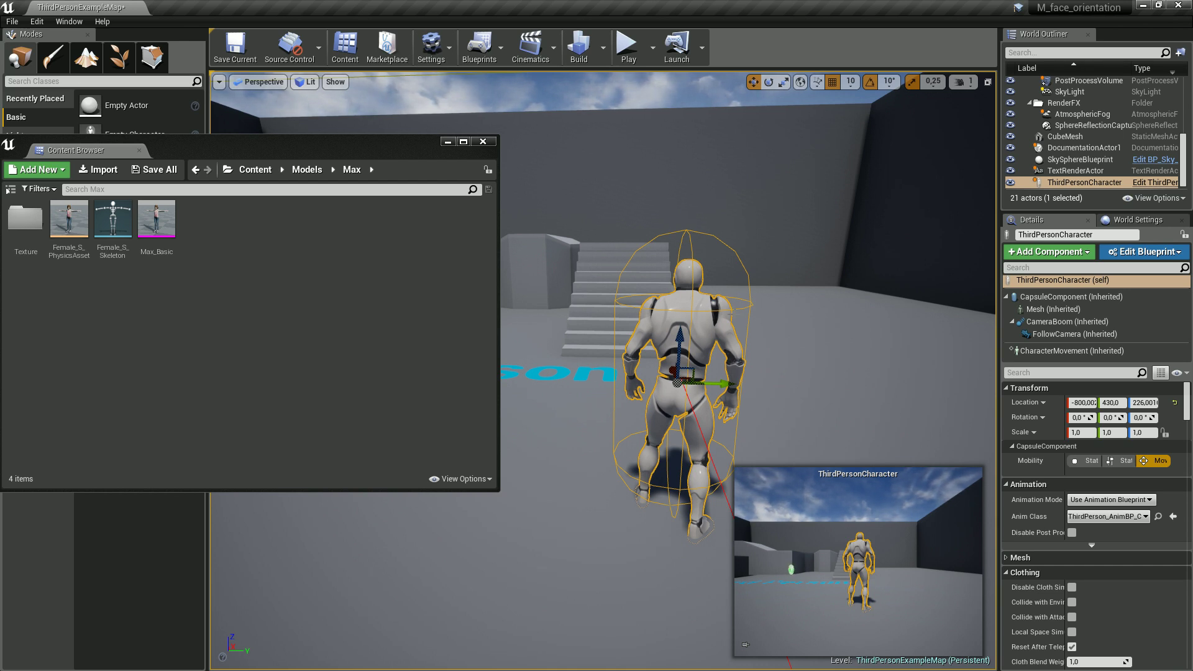
mouse_move(814, 269)
right_mouse_down()
mouse_move(887, 266)
mouse_move(799, 270)
right_mouse_up()
scroll(834, 276, "up", 3)
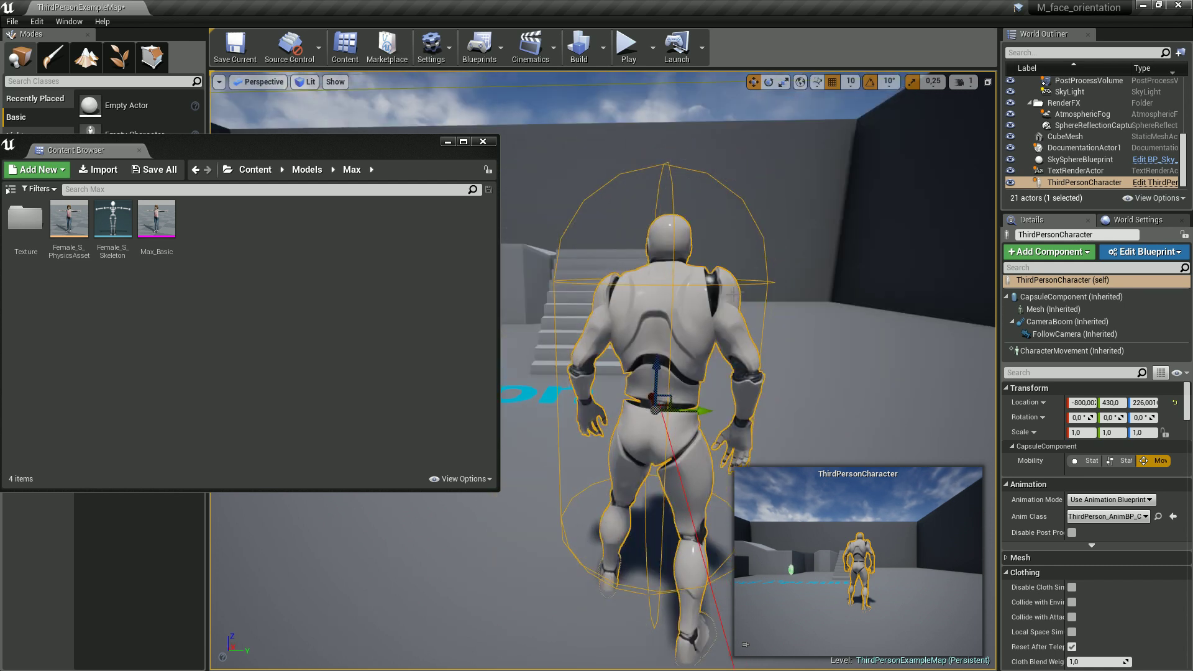
left_click(1053, 309)
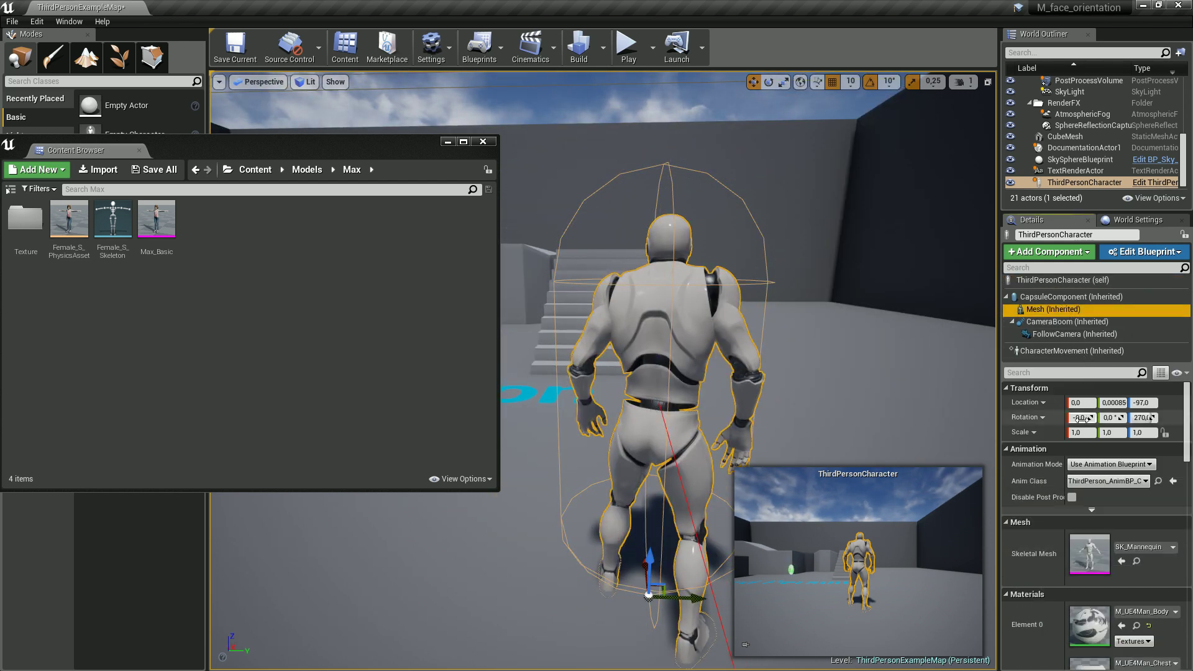
left_click_drag(170, 243, 1118, 555)
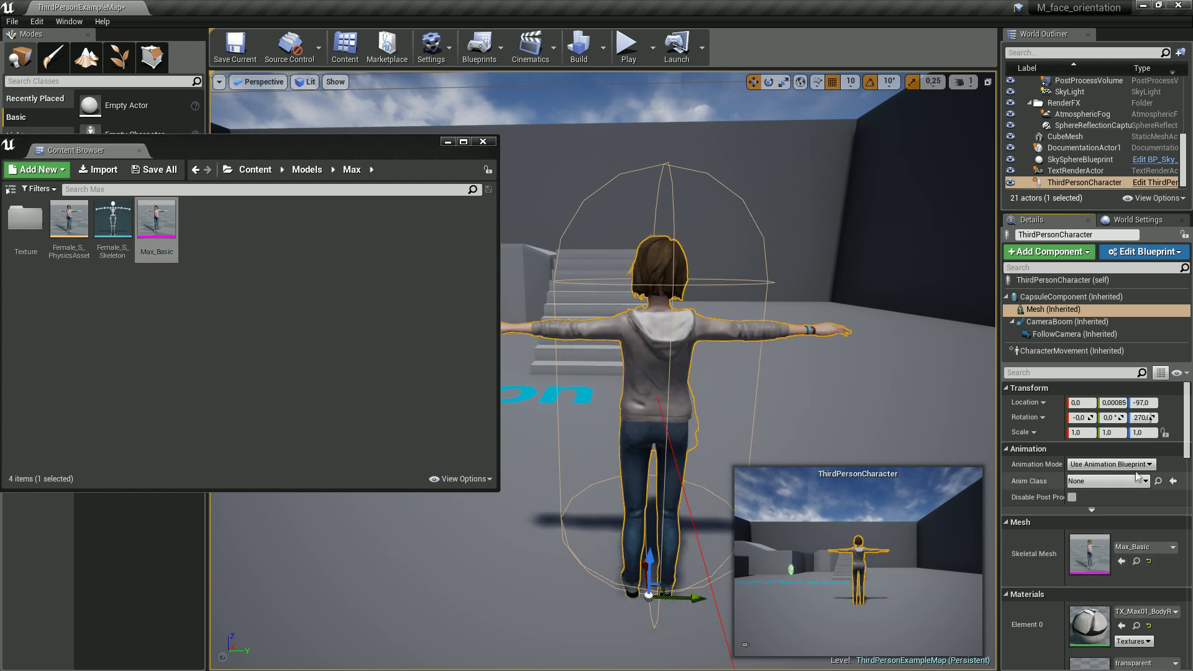
- Set the CameraBoom's target arm length to about 75.6 and socket offset to about Y 1.9, Z 22.1, and play-test the level
left_click(1050, 322)
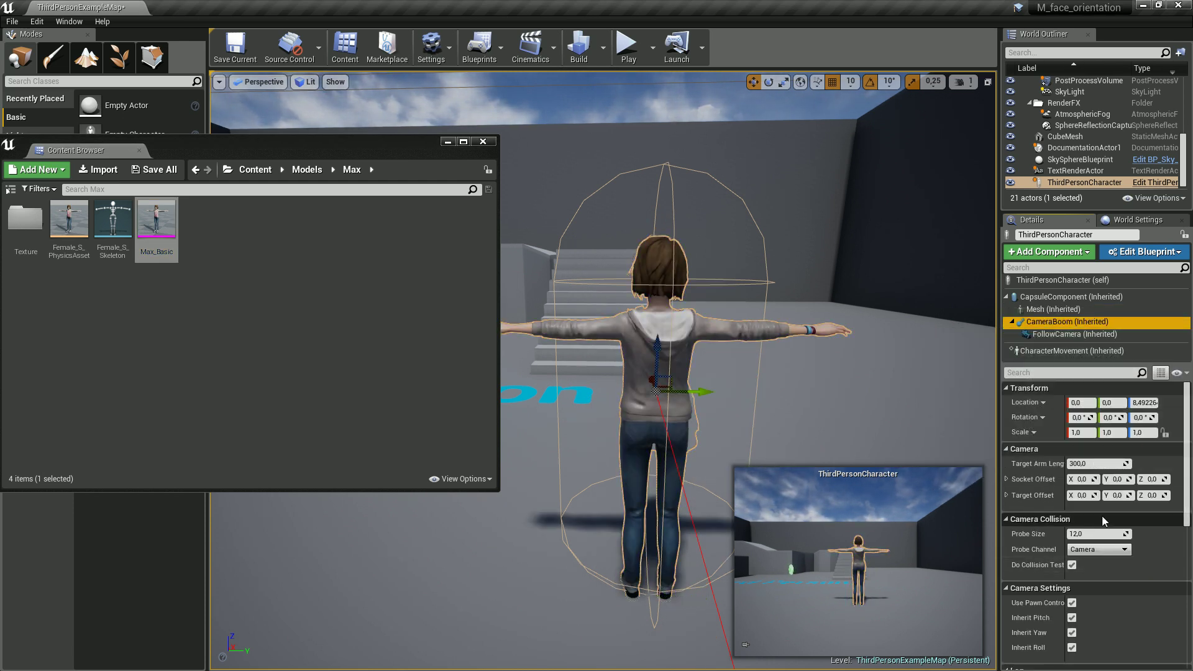
mouse_move(1105, 463)
left_mouse_down()
mouse_move(1069, 464)
mouse_move(1160, 484)
mouse_move(1129, 491)
mouse_move(1126, 481)
mouse_move(1163, 480)
mouse_move(1084, 464)
left_mouse_up()
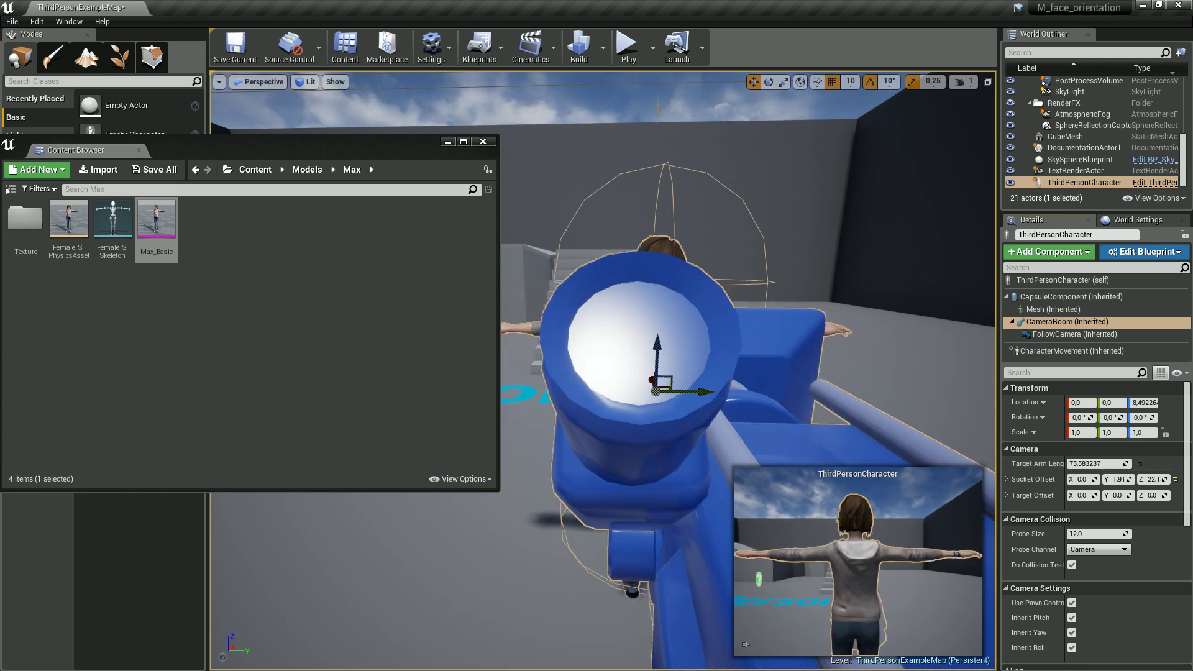
left_click(627, 45)
left_click(626, 205)
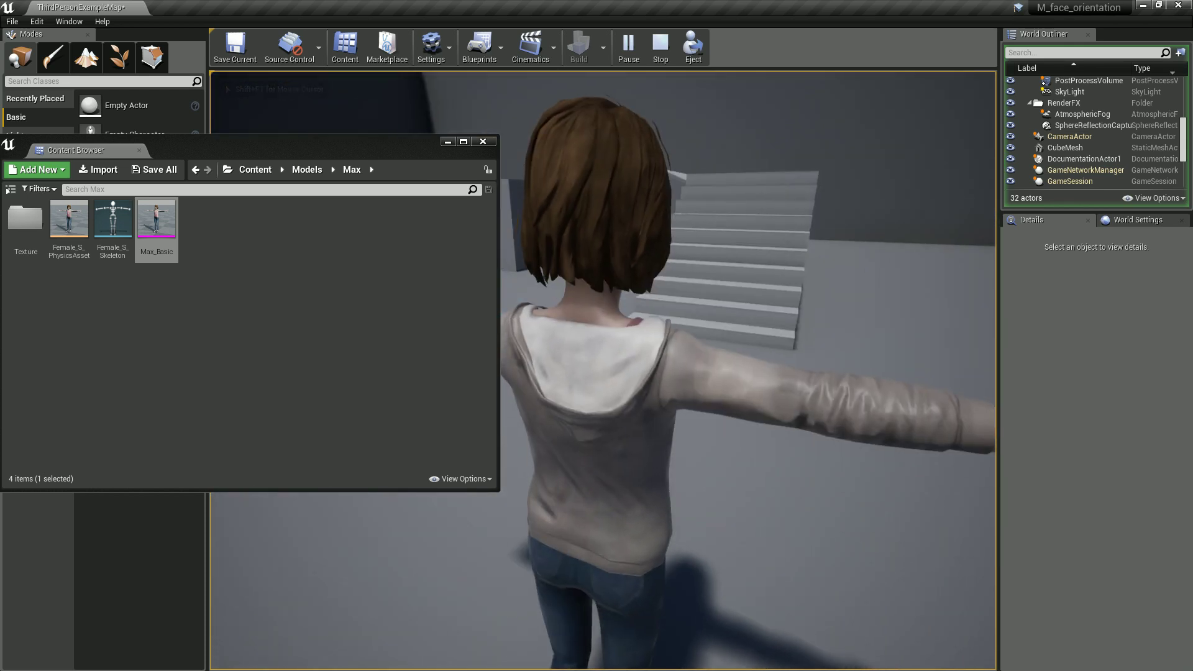
key("Escape")
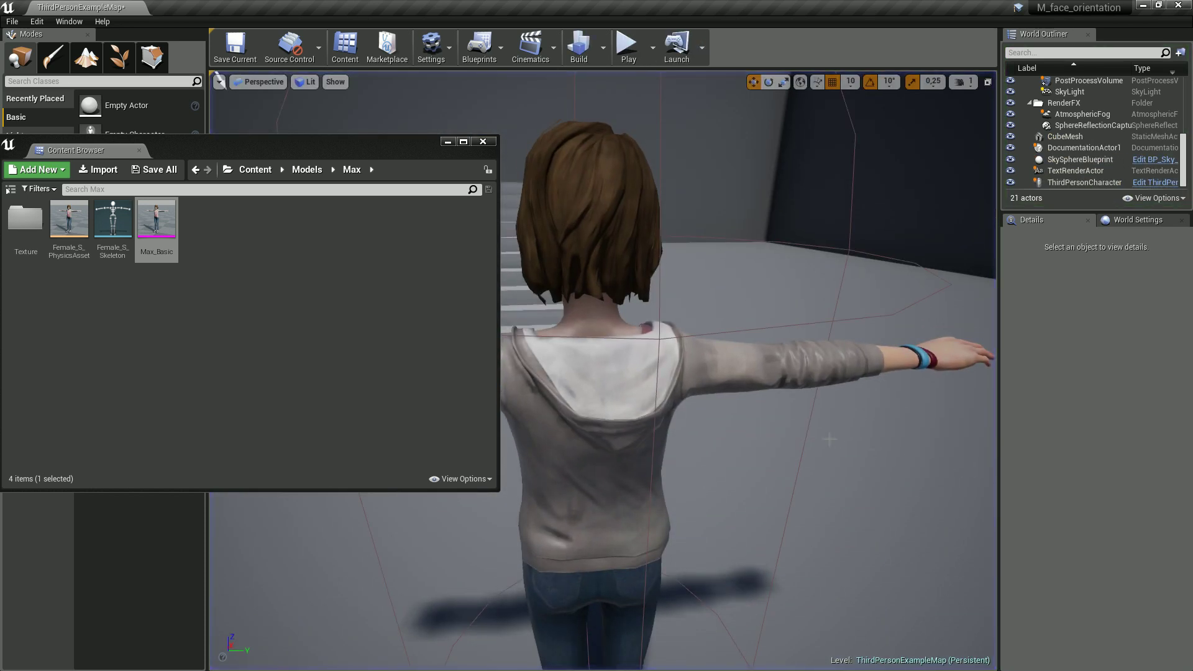
- Create an animation blueprint from the Max_Basic skeletal mesh and name it Max_animBP
left_click(364, 337)
right_click(170, 235)
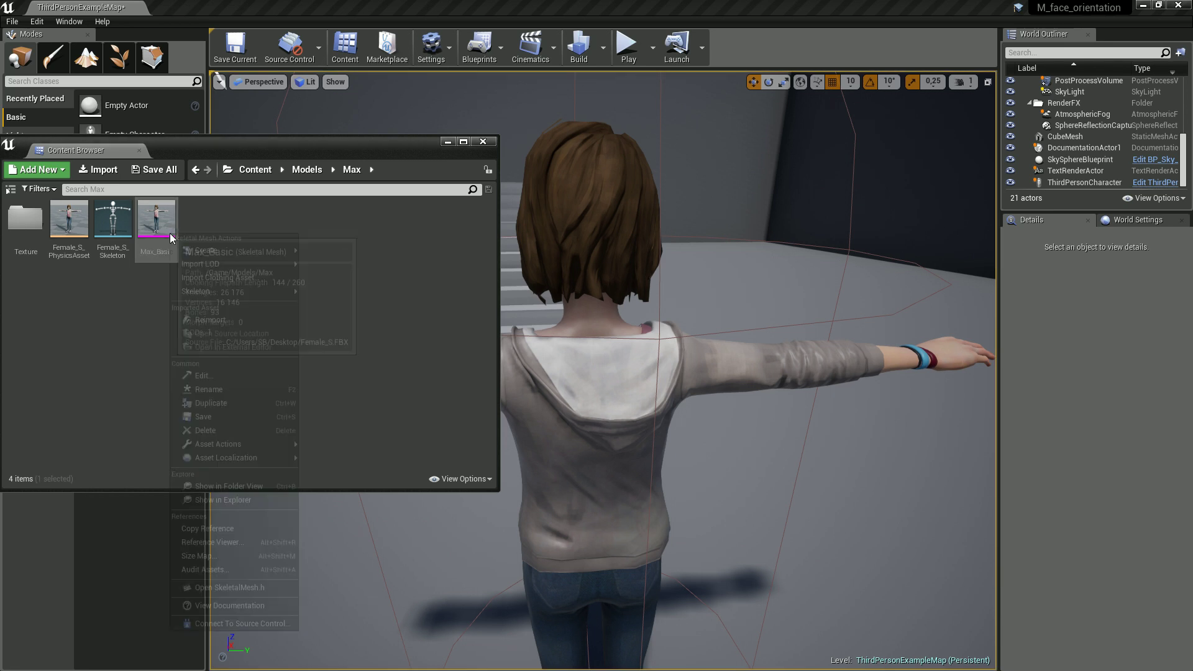
mouse_move(248, 249)
left_click(348, 290)
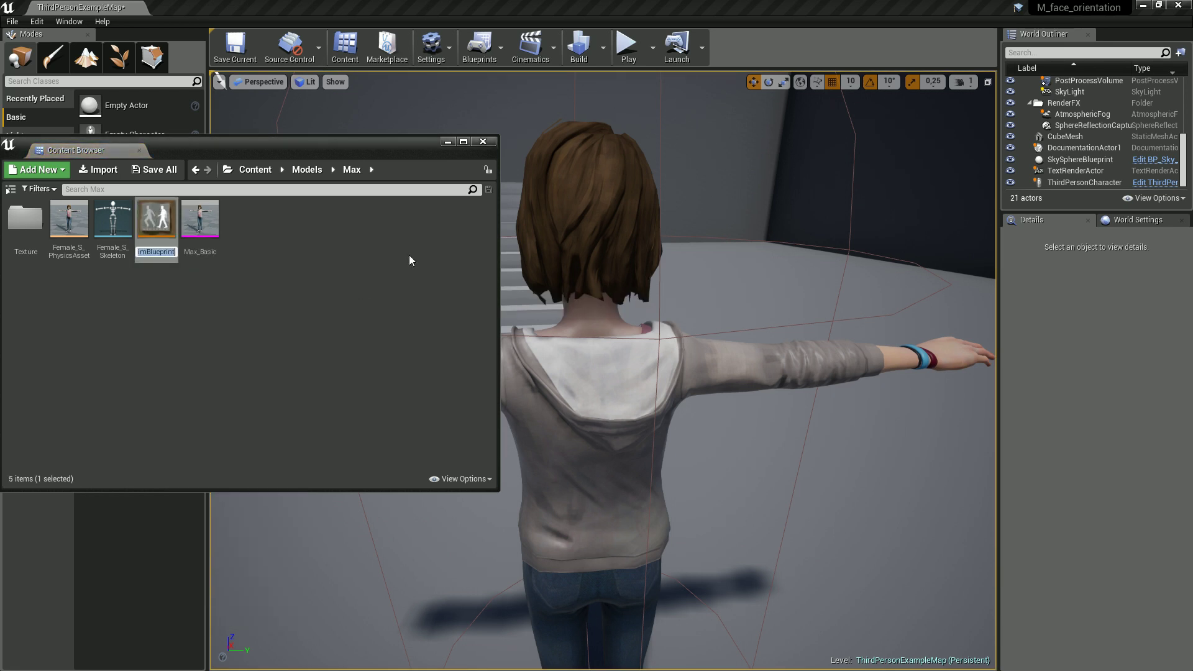
type("Max_")
type("ani")
type("mBP")
key("Return")
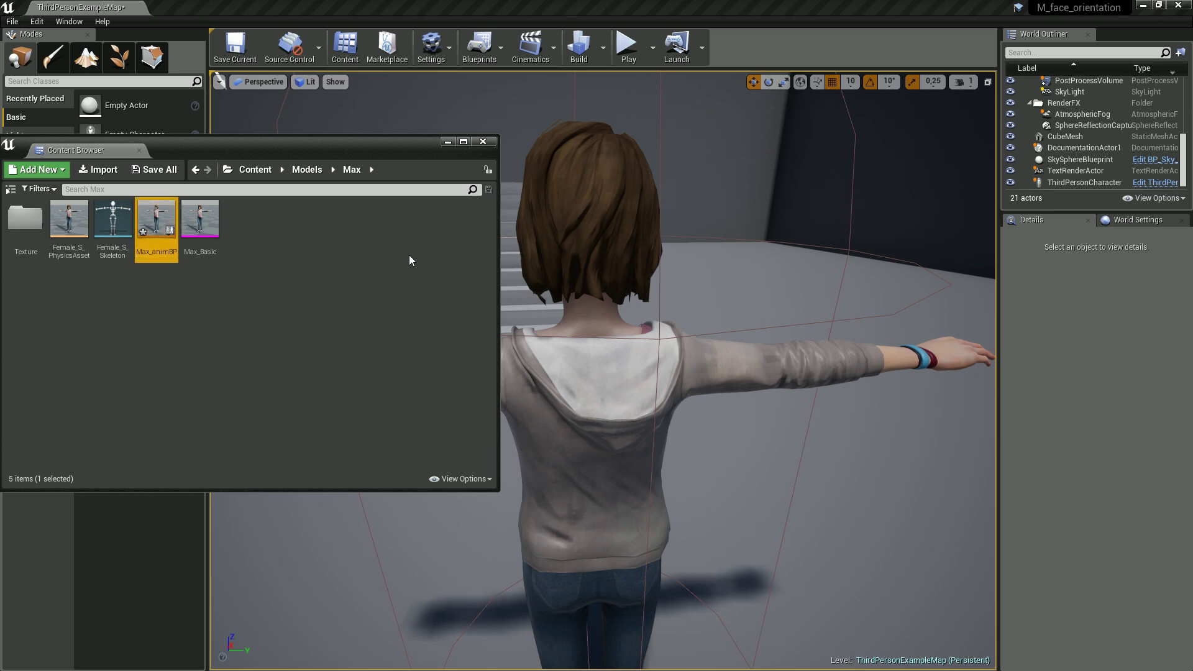
left_click(324, 262)
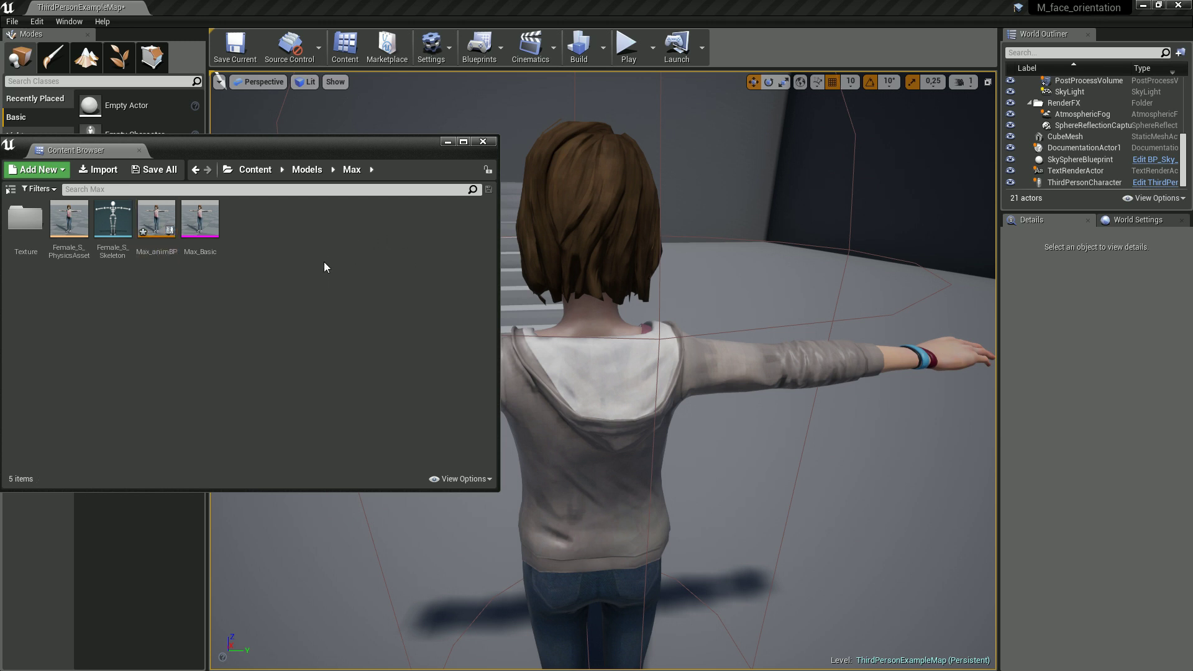
- Open the Female_S_Skeleton asset and lower the preview camera speed to 1
double_click(111, 240)
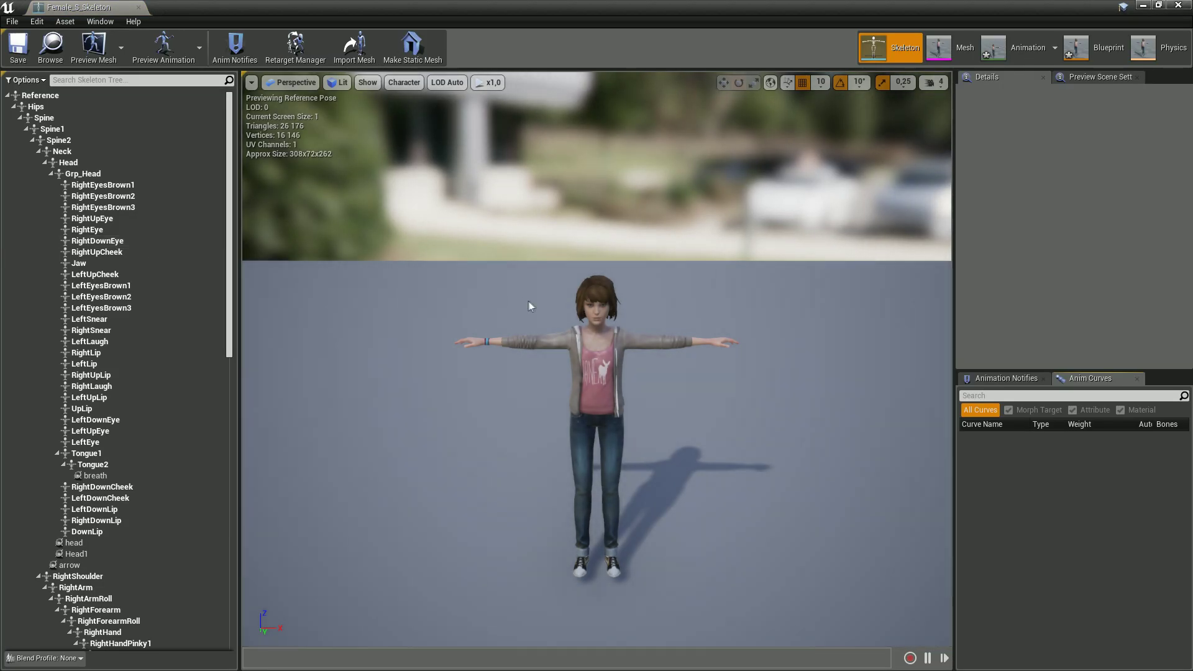
left_click(933, 82)
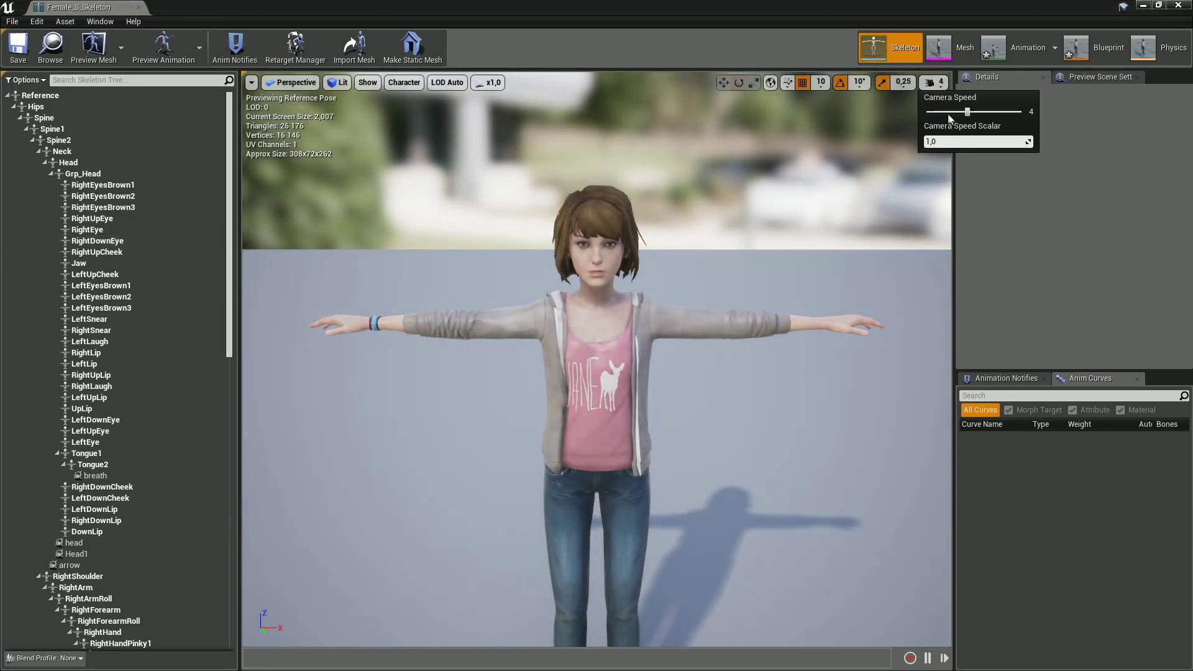
right_click_drag(766, 300, 759, 274)
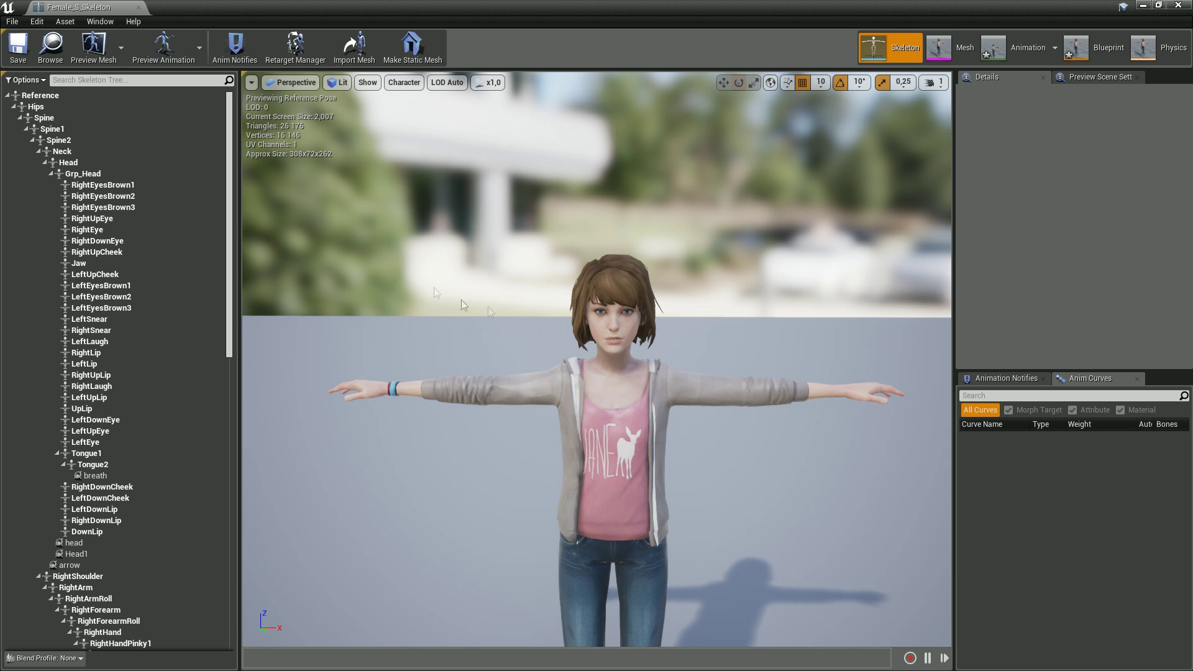
- Try rotating the Neck bone up and sideways, and reset its local rotation
left_click(81, 152)
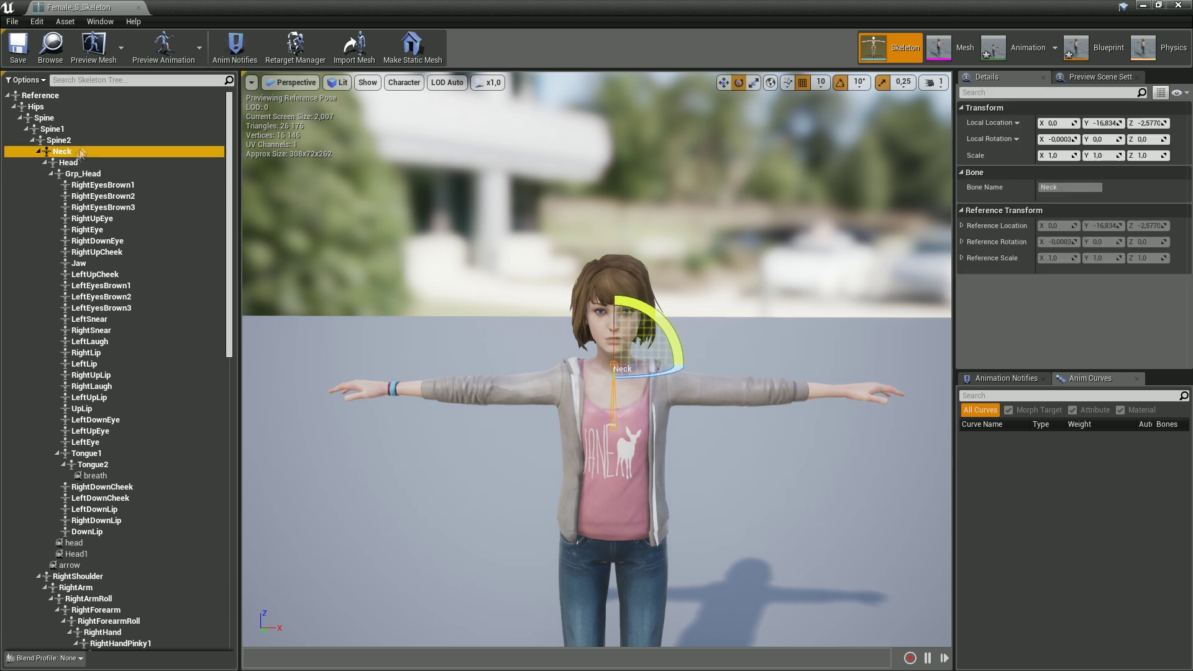
left_click_drag(614, 327, 618, 336)
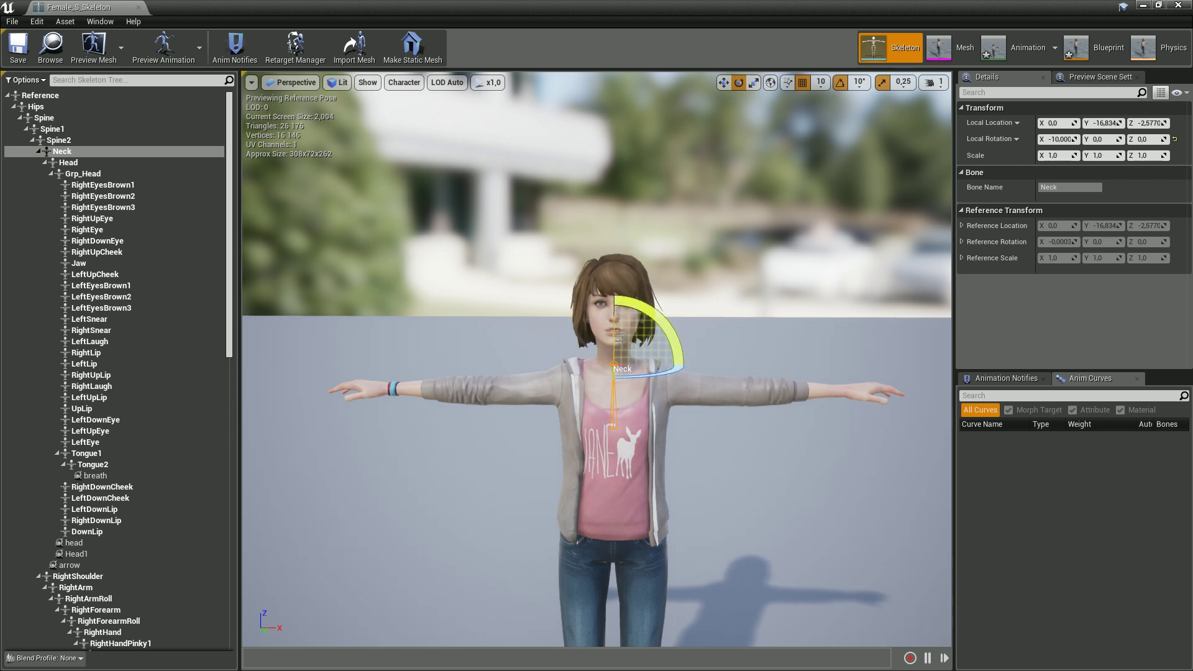
left_click_drag(649, 373, 714, 376)
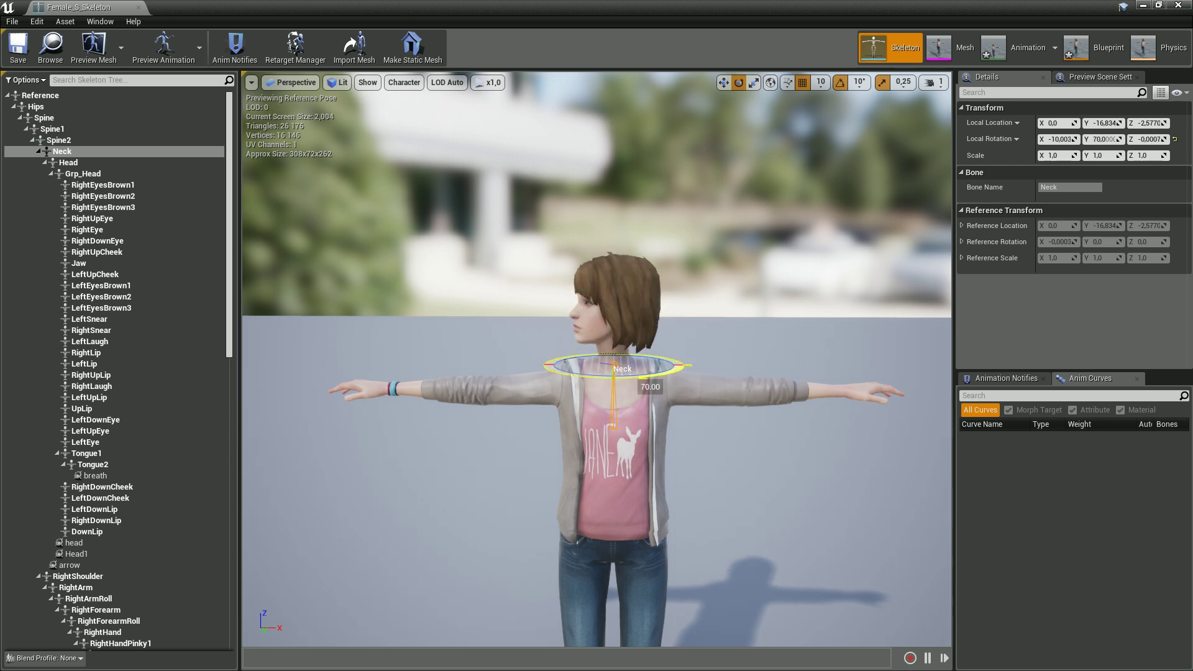
left_click_drag(491, 363, 641, 375)
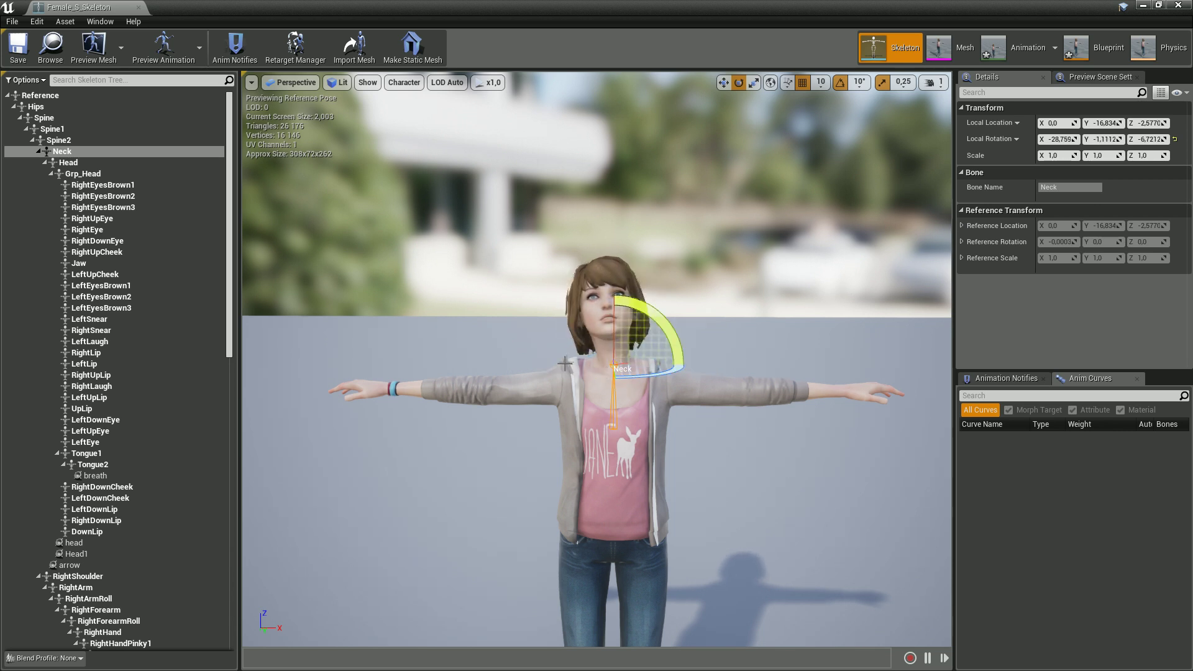
left_click(1172, 139)
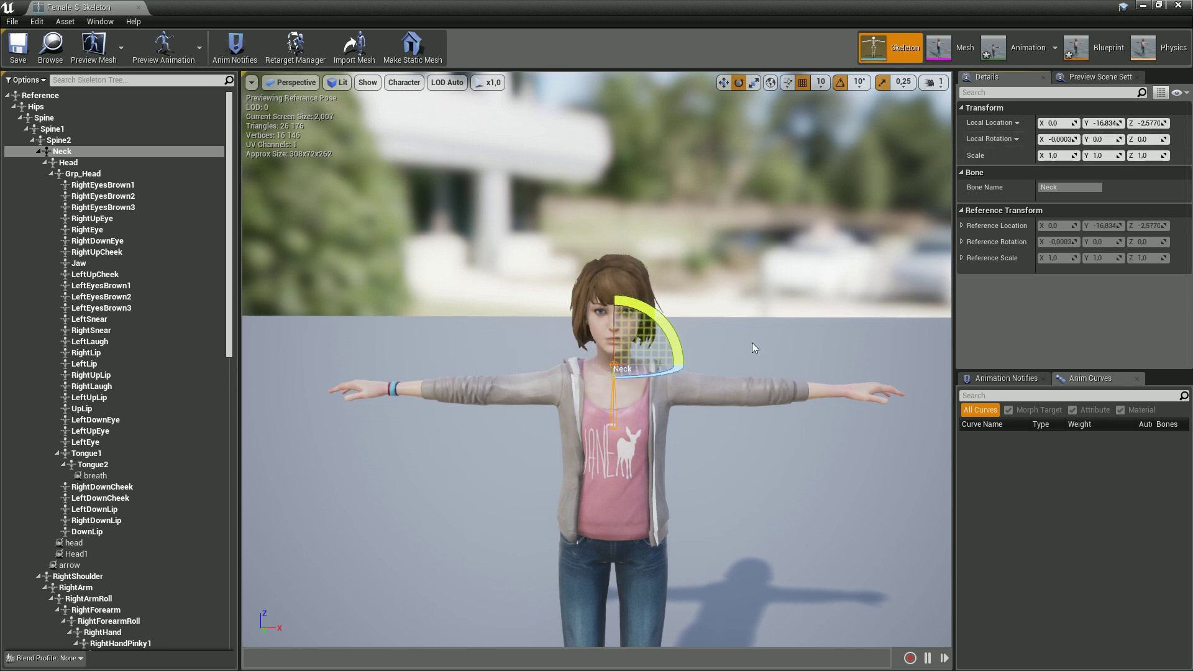
- Record the neutral, forward-facing pose as a new animation named max_OF_C in the Content folder
right_click_drag(752, 342, 740, 343)
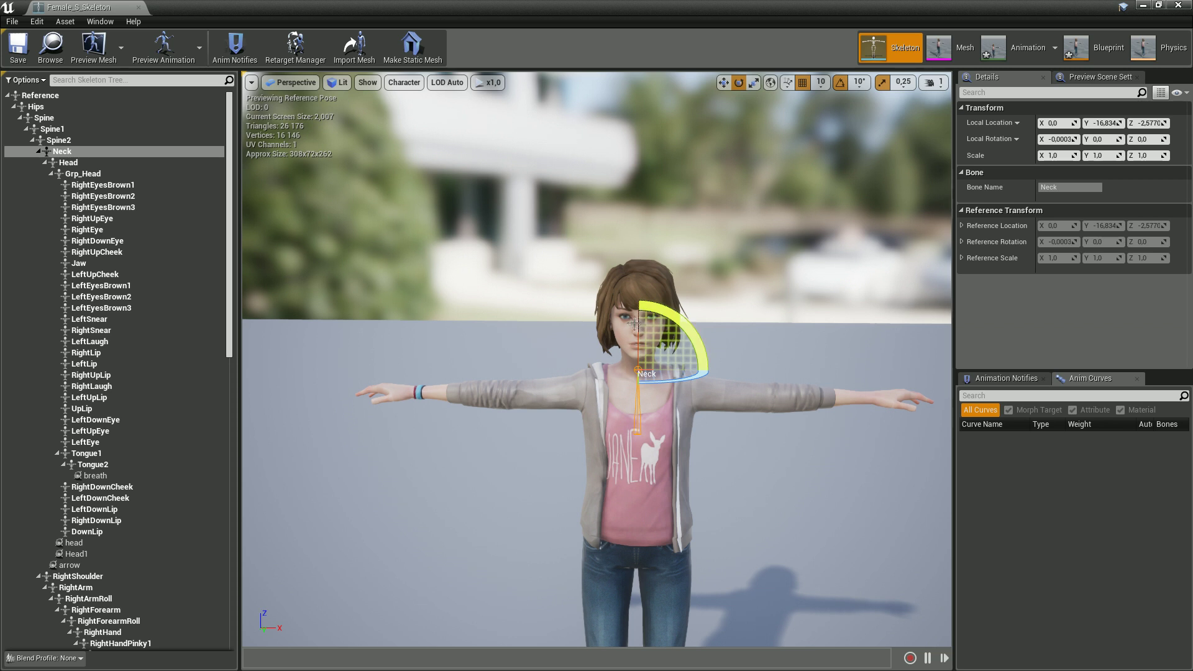
left_click(908, 658)
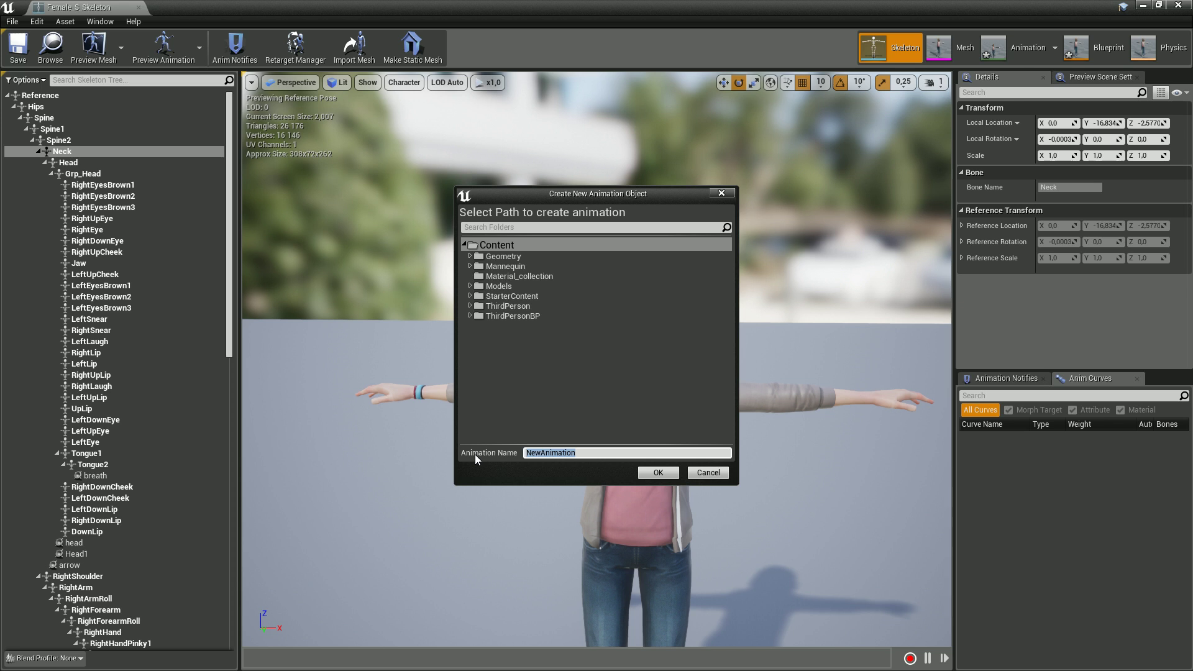
type("max_OF_C")
left_click(657, 474)
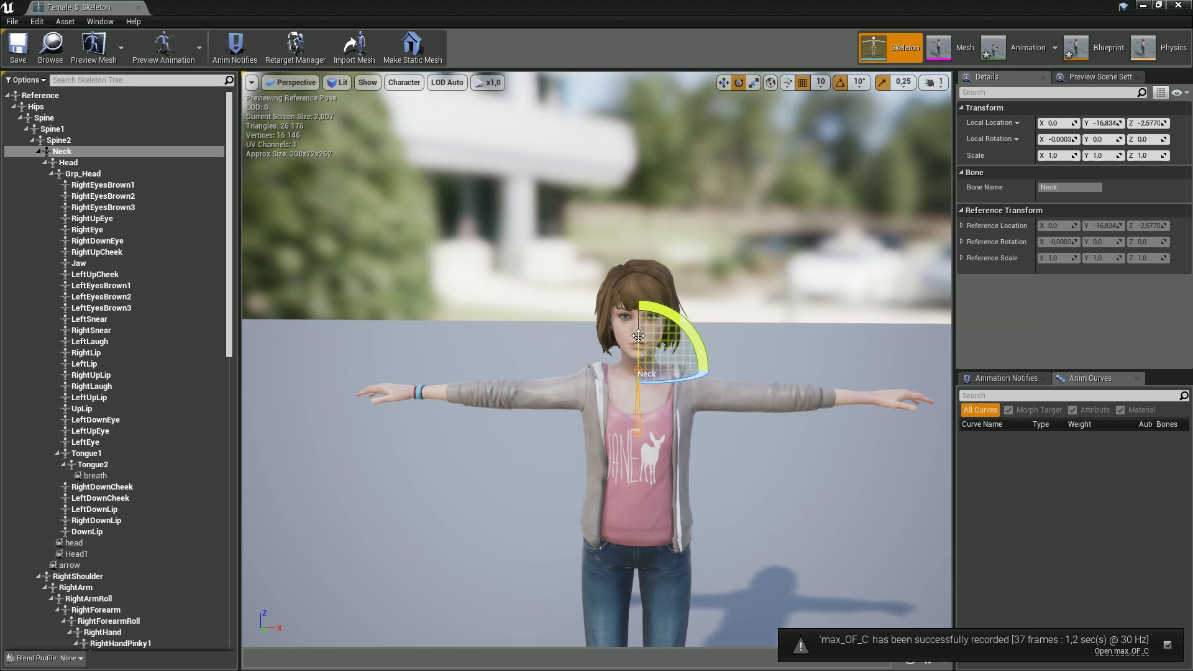
- Tilt the Neck bone upward to about -40° on X and record the pose as a new animation named max_OF_UP
left_click_drag(638, 336, 641, 373)
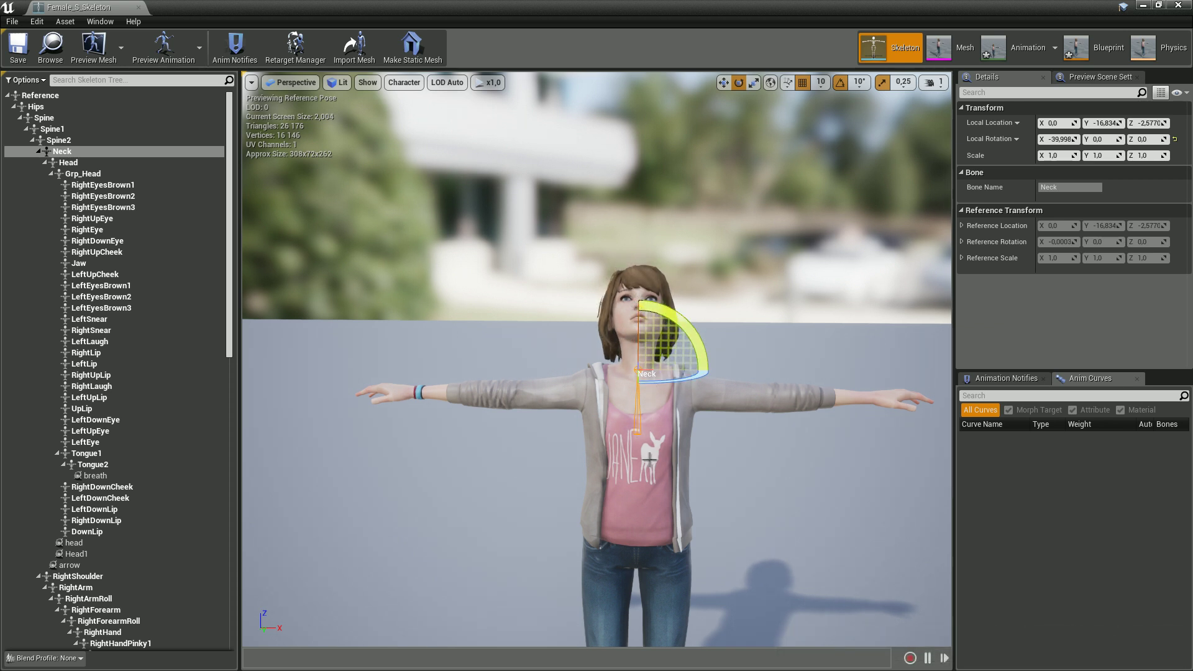
left_click(910, 658)
double_click(593, 455)
type("max")
type("_0")
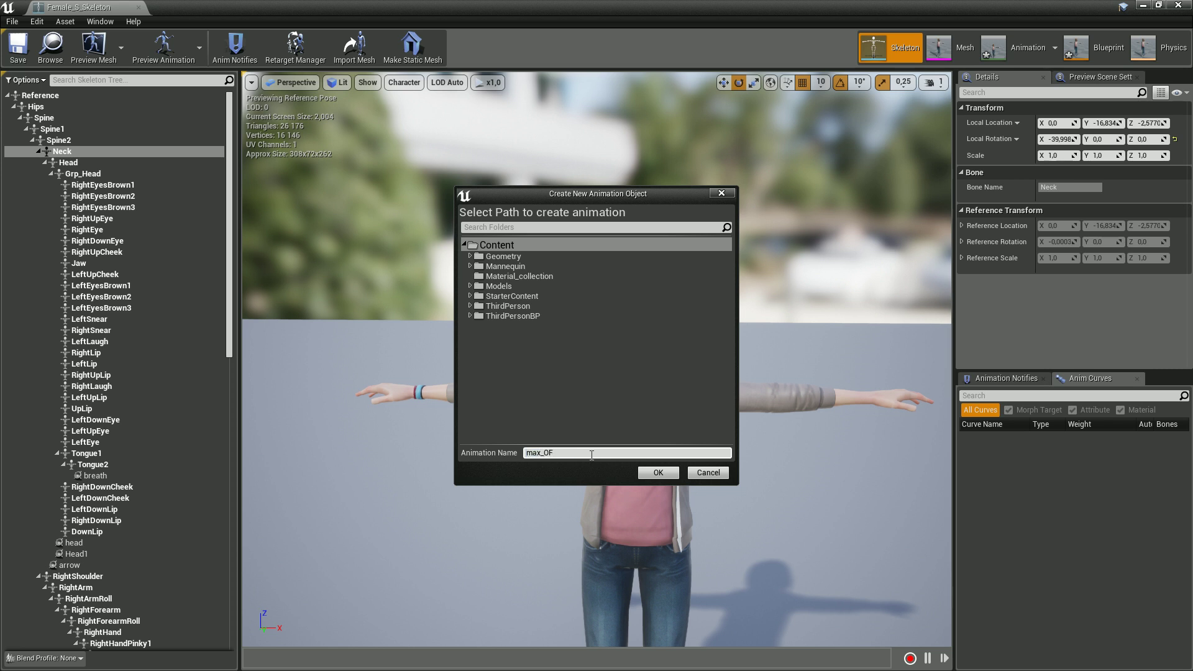
type("F_UP")
left_click_drag(591, 454, 482, 450)
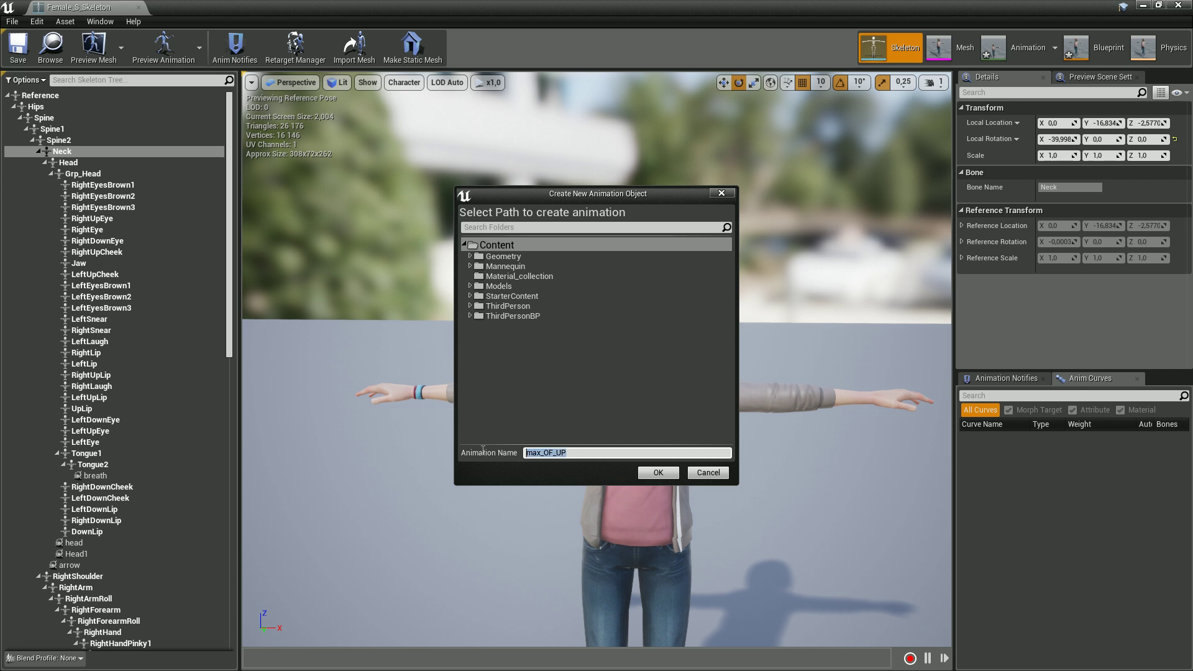
left_click(658, 473)
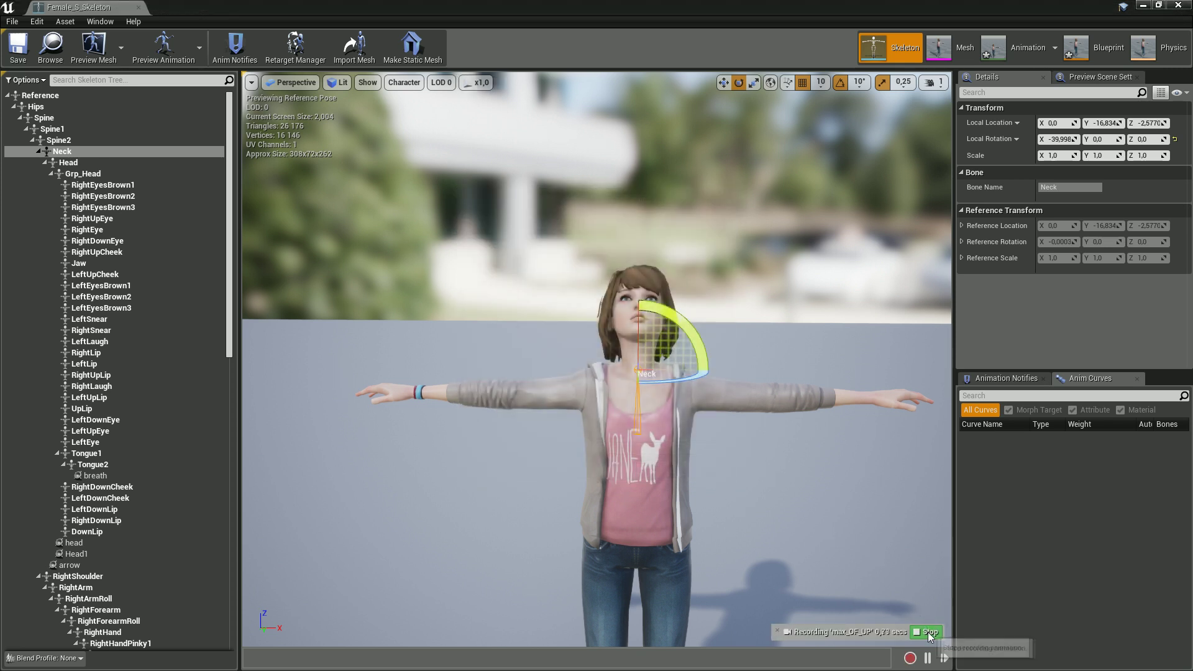
- Reset the Neck bone, tilt it downward to about 40° on X, and record the pose as a new animation named max_OF_Down
left_click(1174, 141)
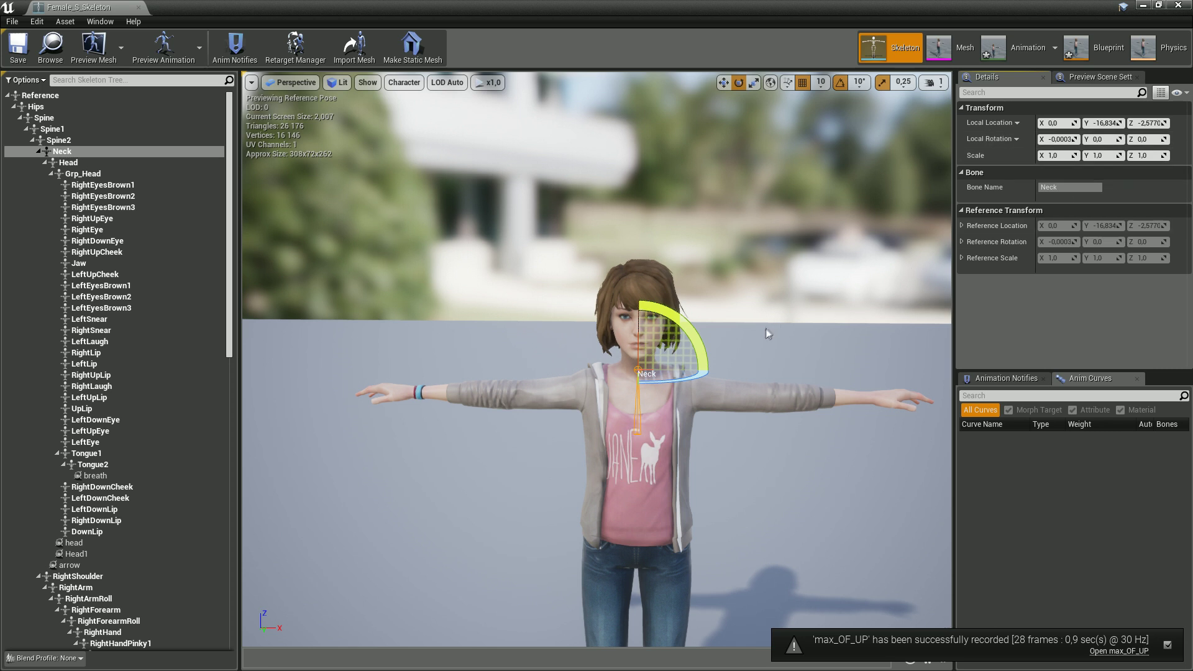
left_click_drag(638, 332, 638, 400)
left_click_drag(639, 329, 639, 331)
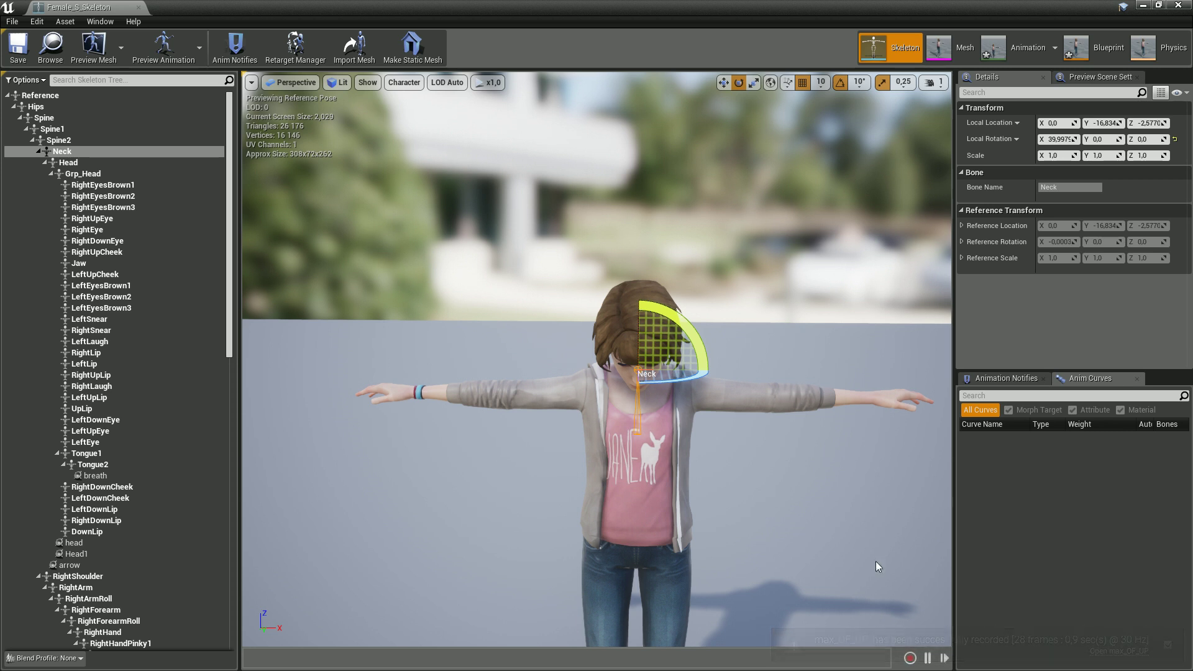
left_click(909, 658)
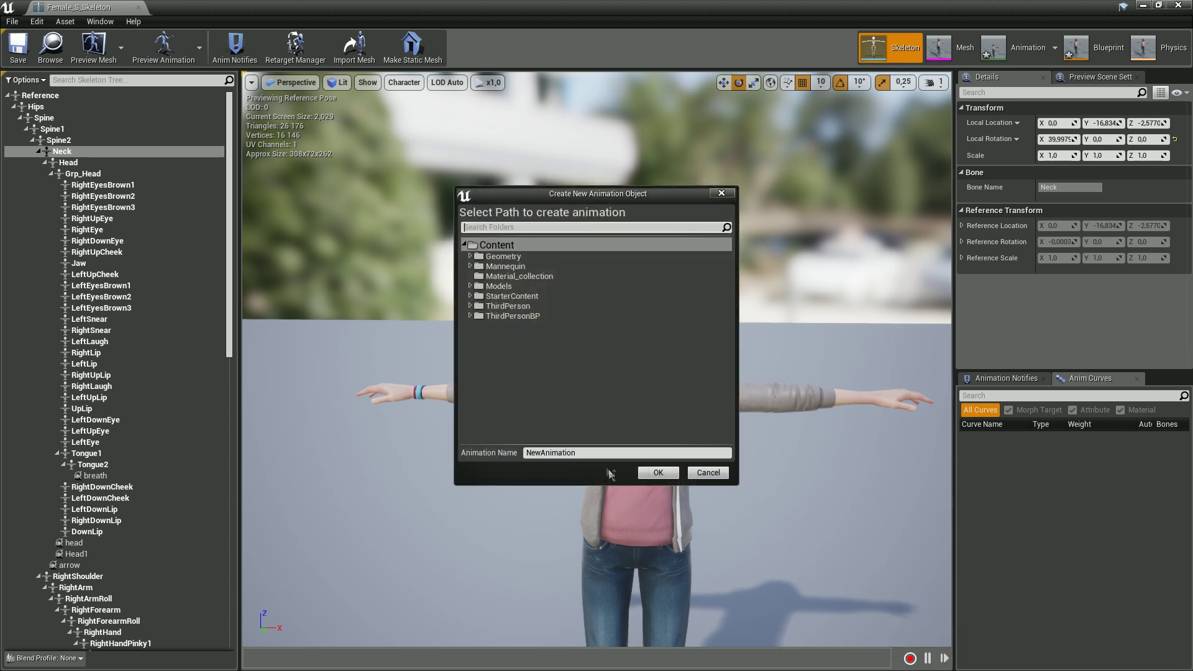
left_click(559, 453)
type("max_OF_CP")
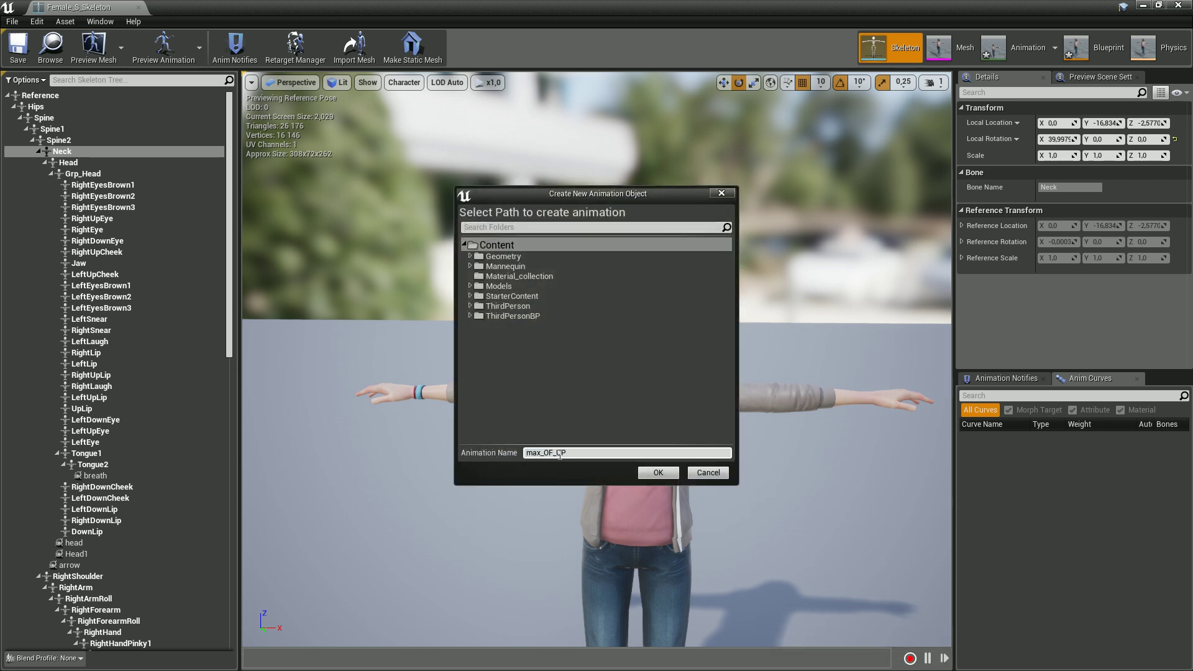
left_click_drag(557, 453, 588, 453)
type("Down")
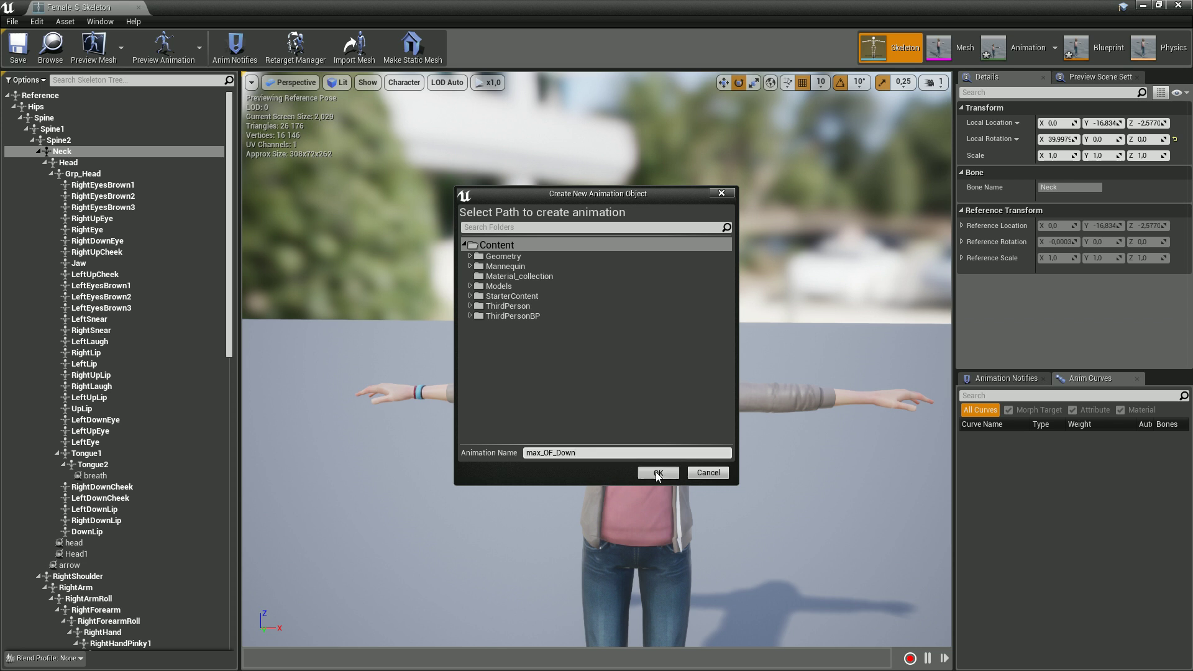
left_click(657, 473)
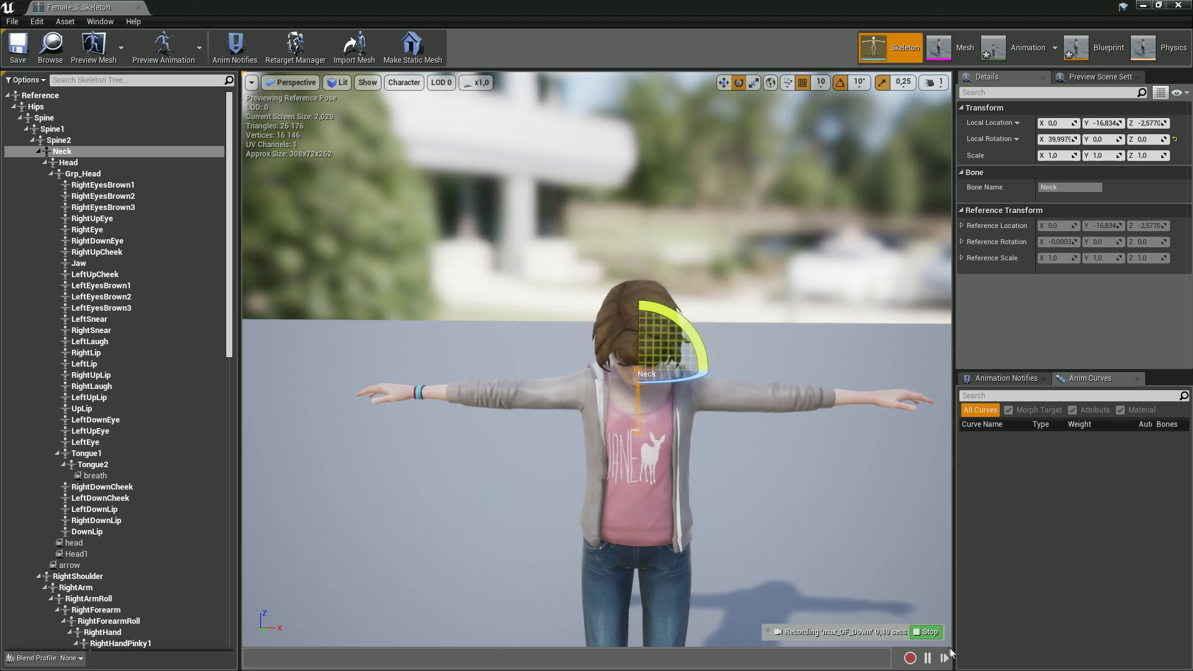
- Reset the Neck bone, turn the head left to -90° on Y, and record the pose as a new animation named max_OF_L90
left_click(1174, 142)
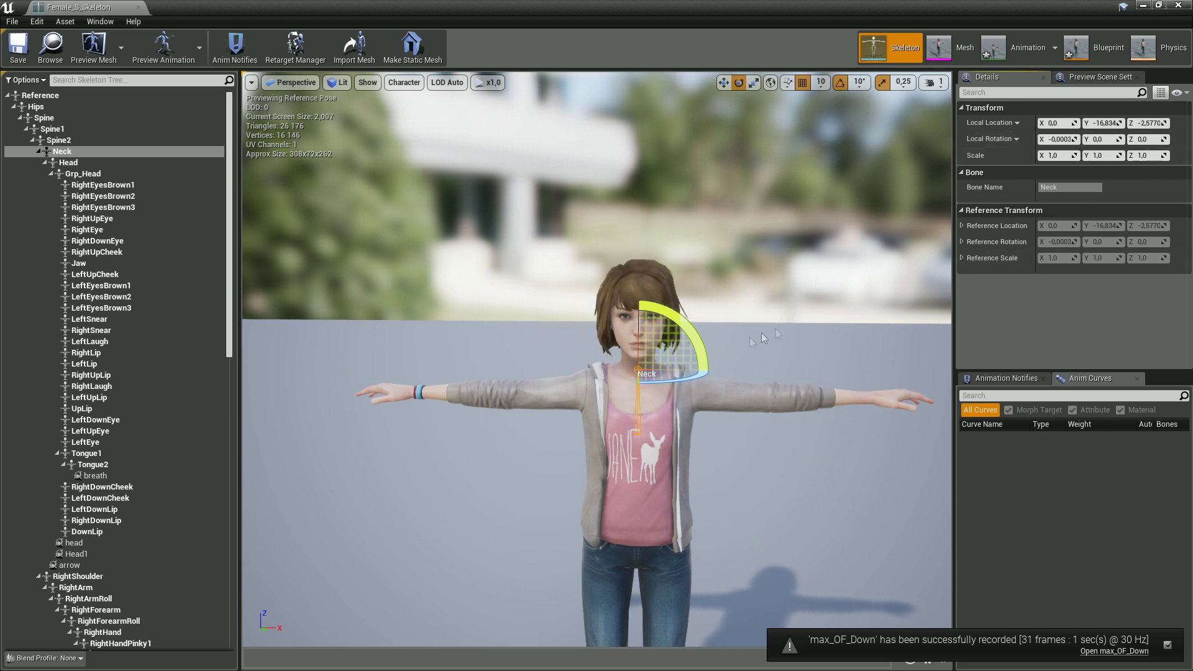
left_click_drag(656, 382, 581, 383)
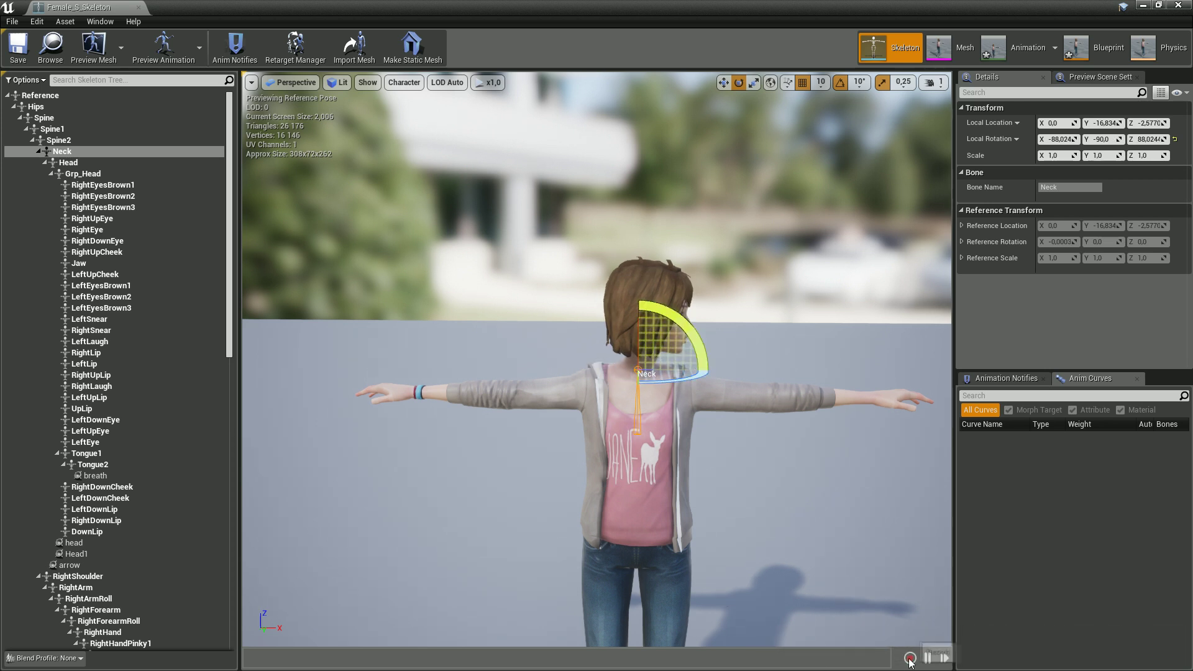
left_click(909, 659)
type("max_OF_UP")
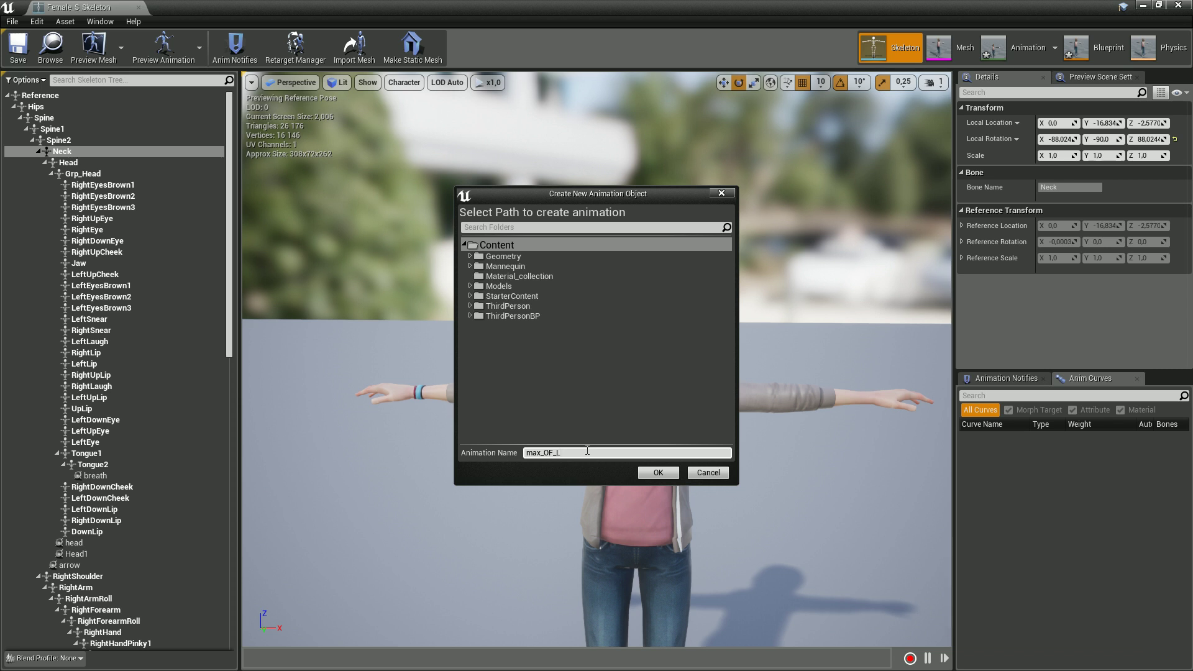
left_click(658, 472)
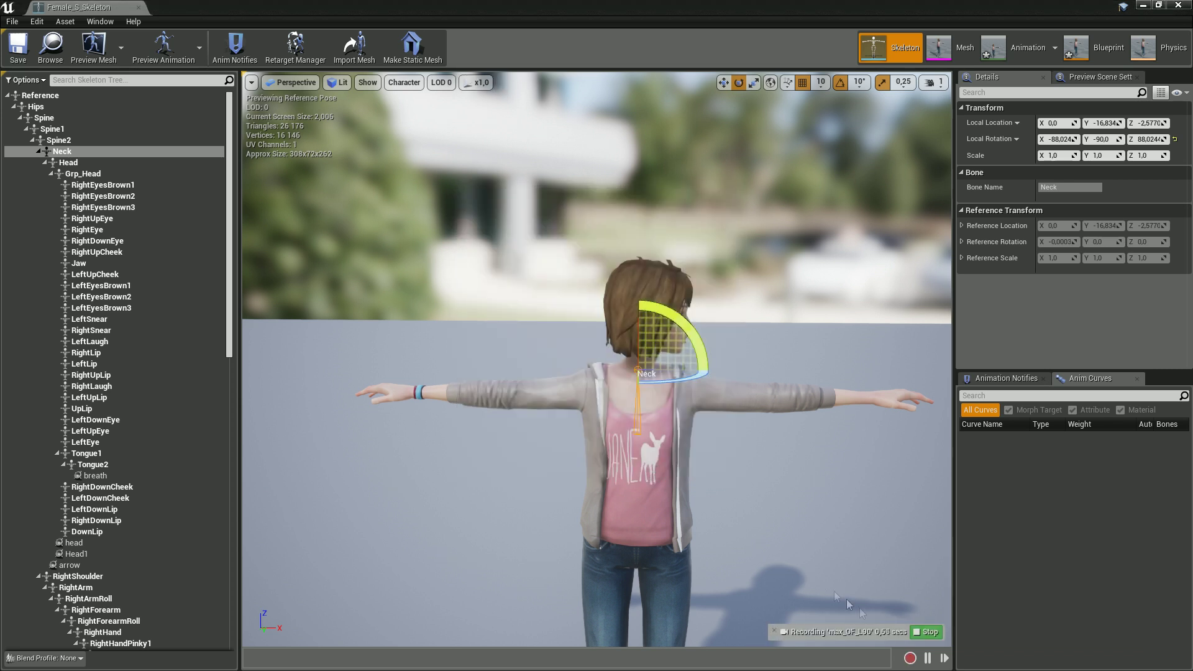
left_click(921, 632)
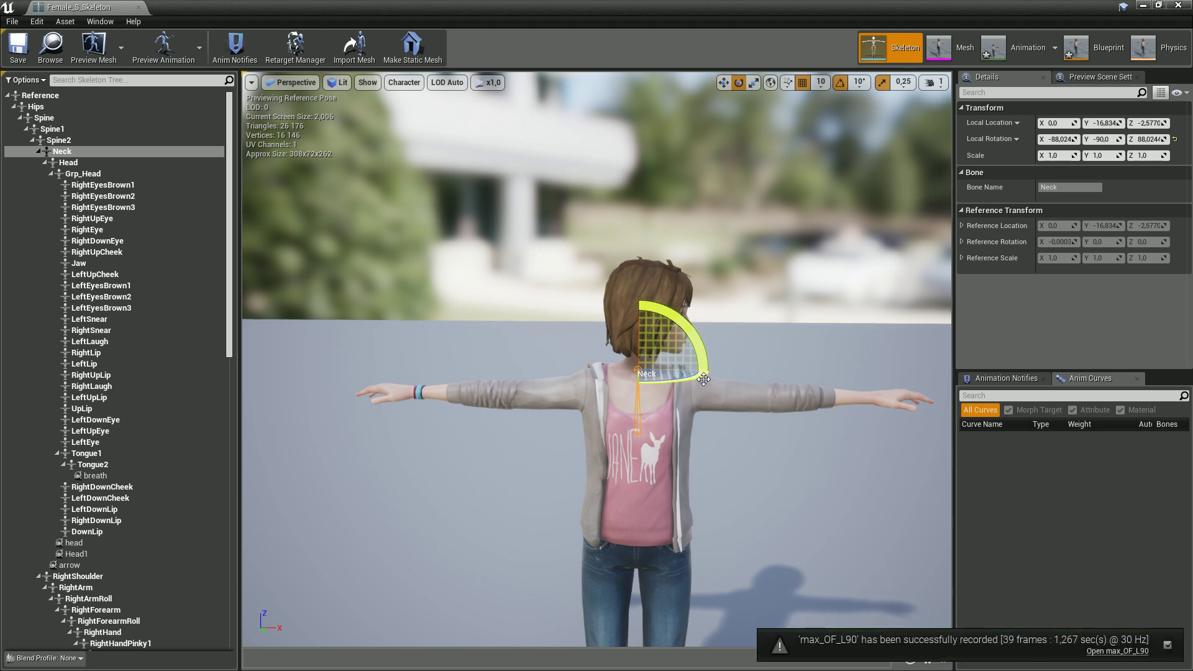
- Reset the Neck bone, turn the head right to 90° on Y, and record the pose as a new animation named max_OF_R90
left_click_drag(702, 375, 658, 388)
left_click(1174, 139)
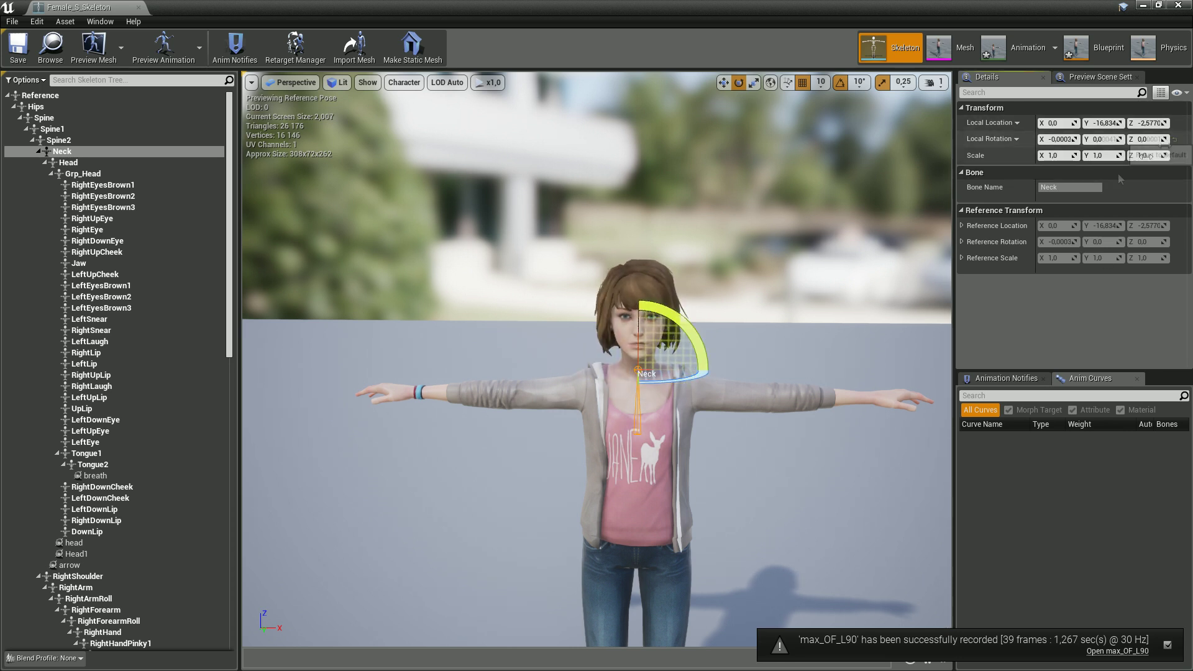
left_click_drag(696, 376, 632, 382)
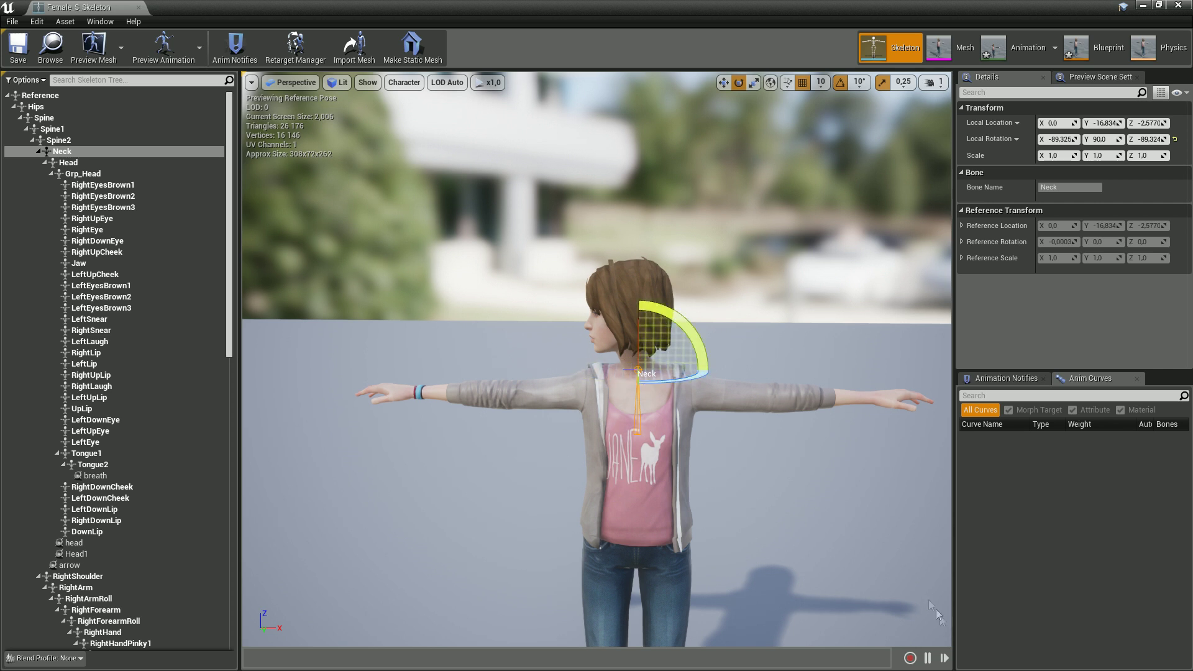
left_click(910, 658)
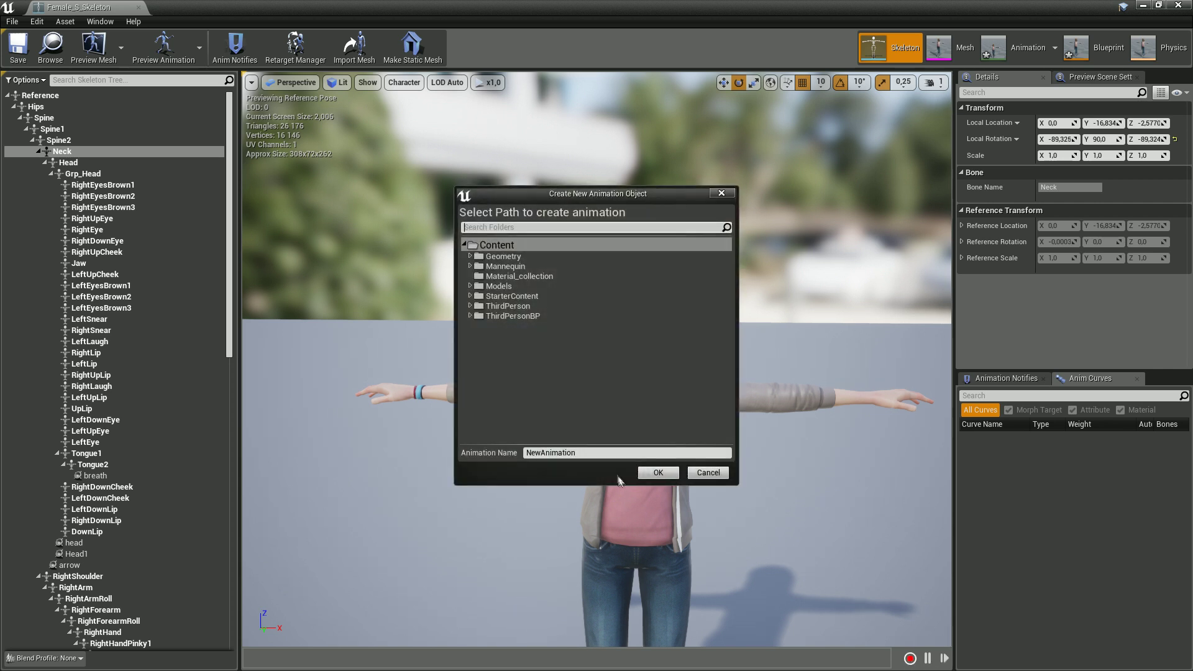
type("max_OF_UP")
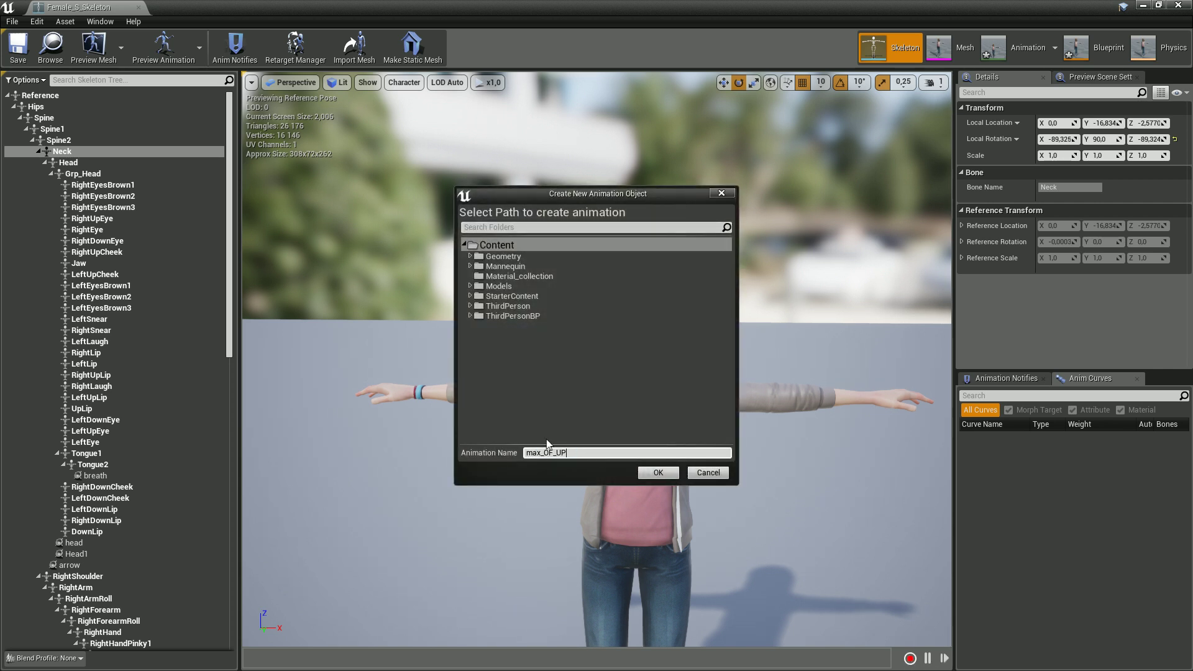
left_click_drag(557, 452, 584, 451)
type("R90")
left_click(658, 472)
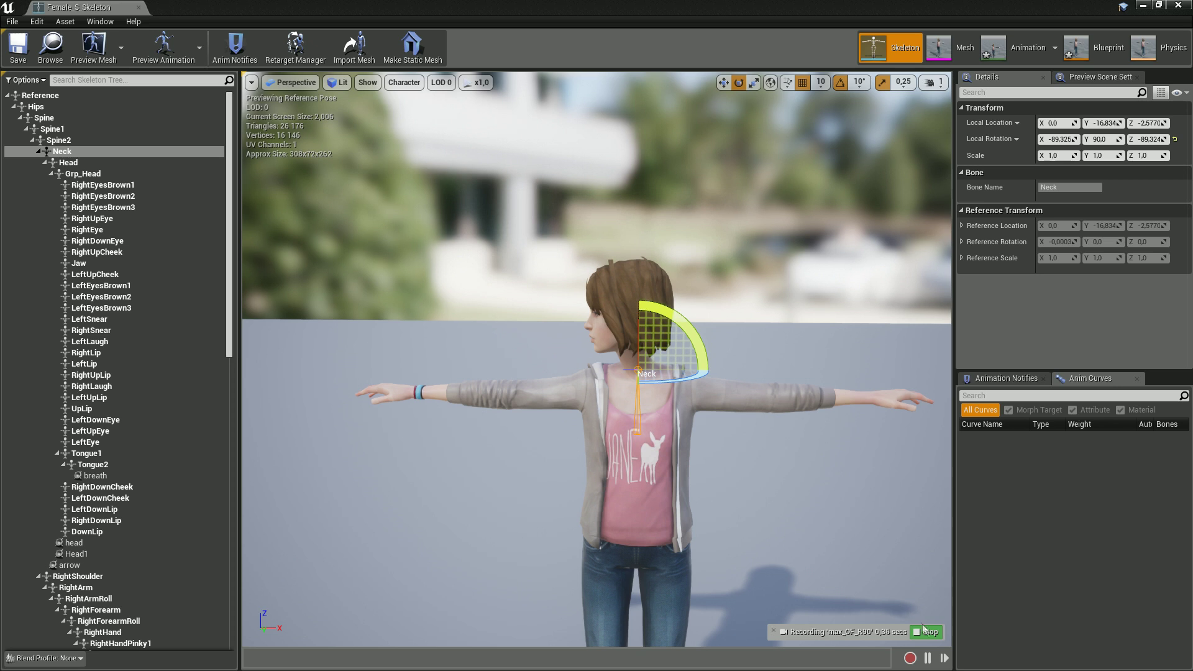
- Reset the Neck bone, rotate it left and up to about X -130°, Y -90°, and record the pose as max_OF_LU
left_click(1174, 139)
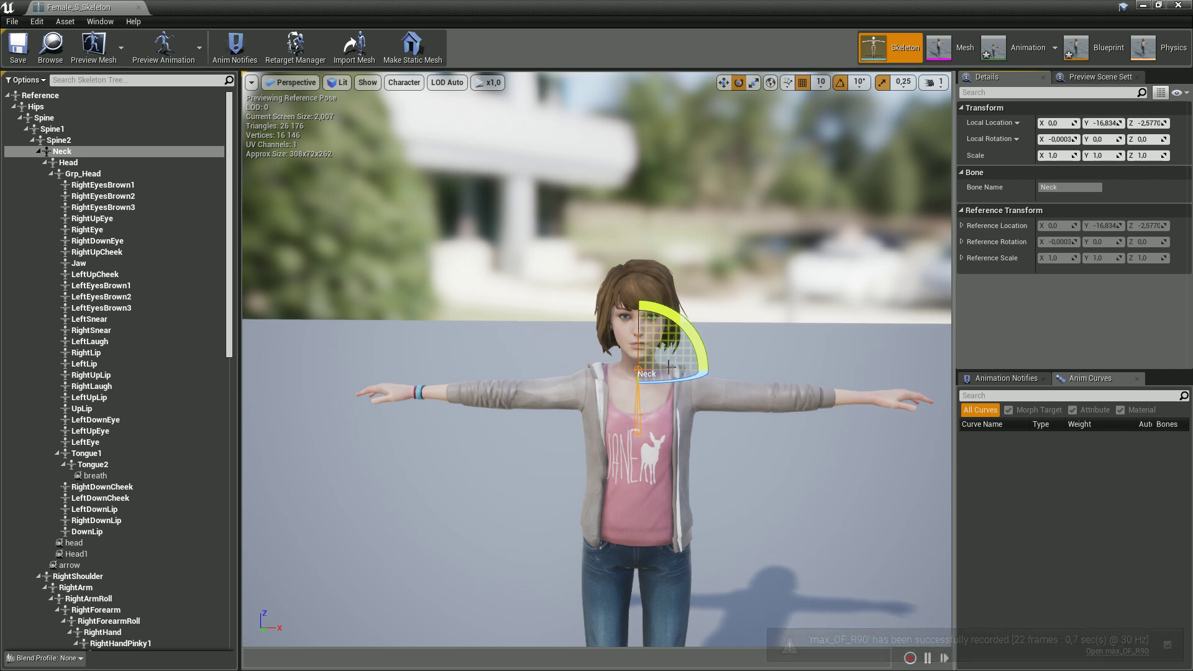
left_click_drag(676, 379, 593, 384)
left_click_drag(689, 337, 697, 313)
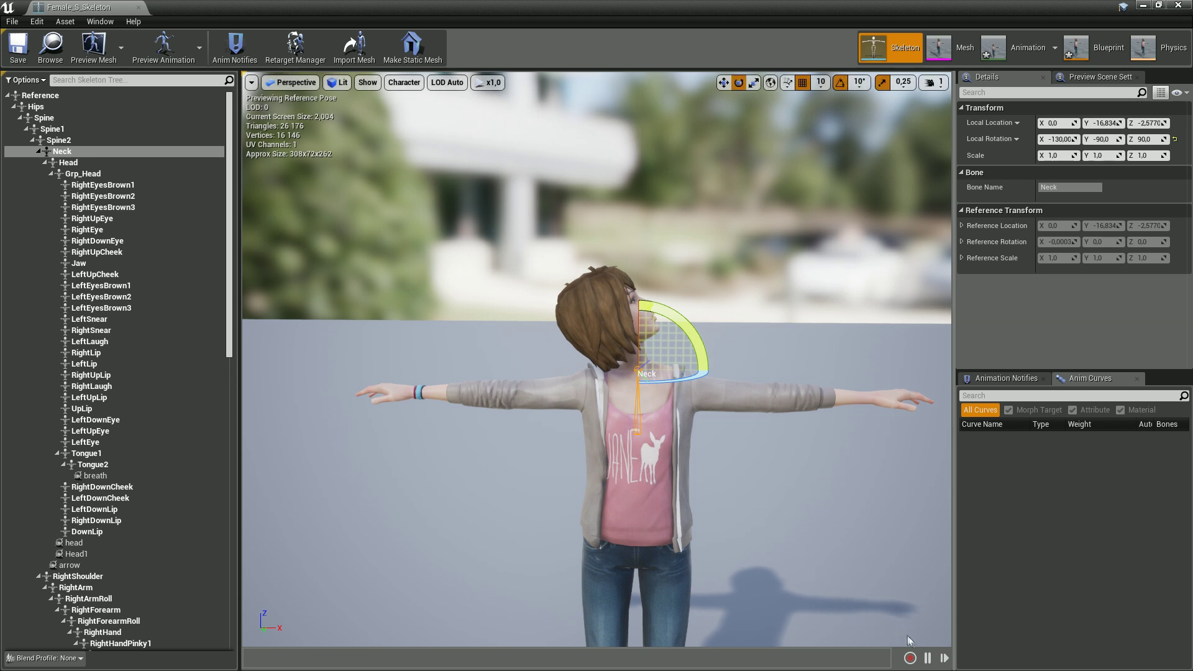
left_click(910, 657)
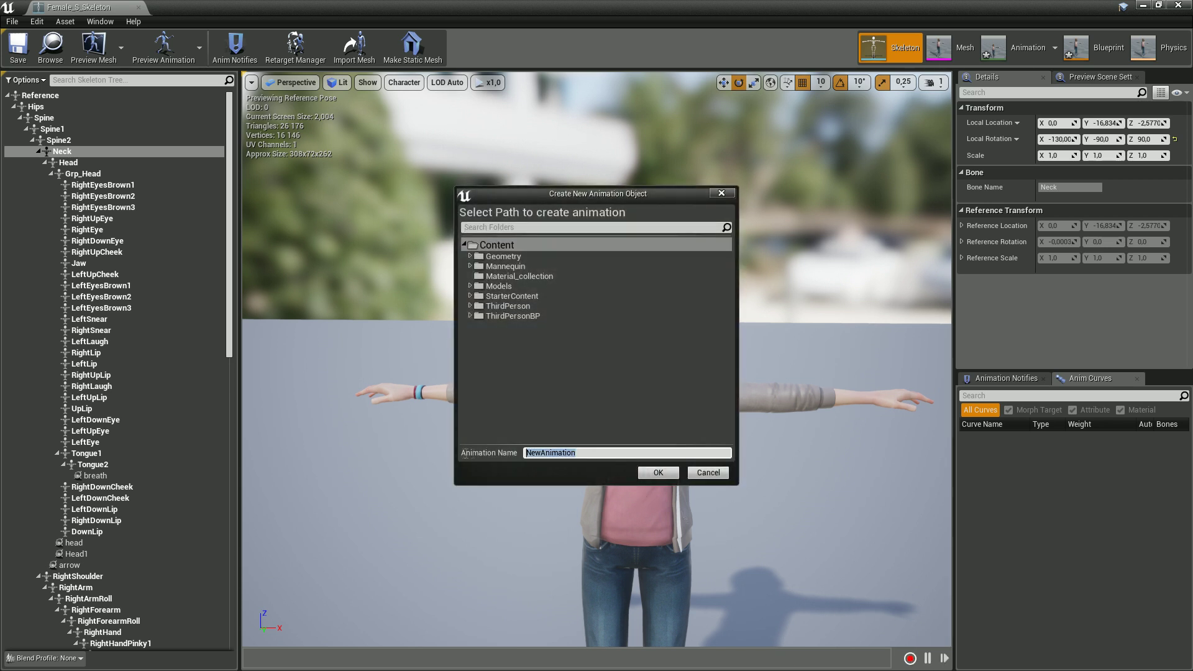
type("max_OF_UP")
left_click(653, 476)
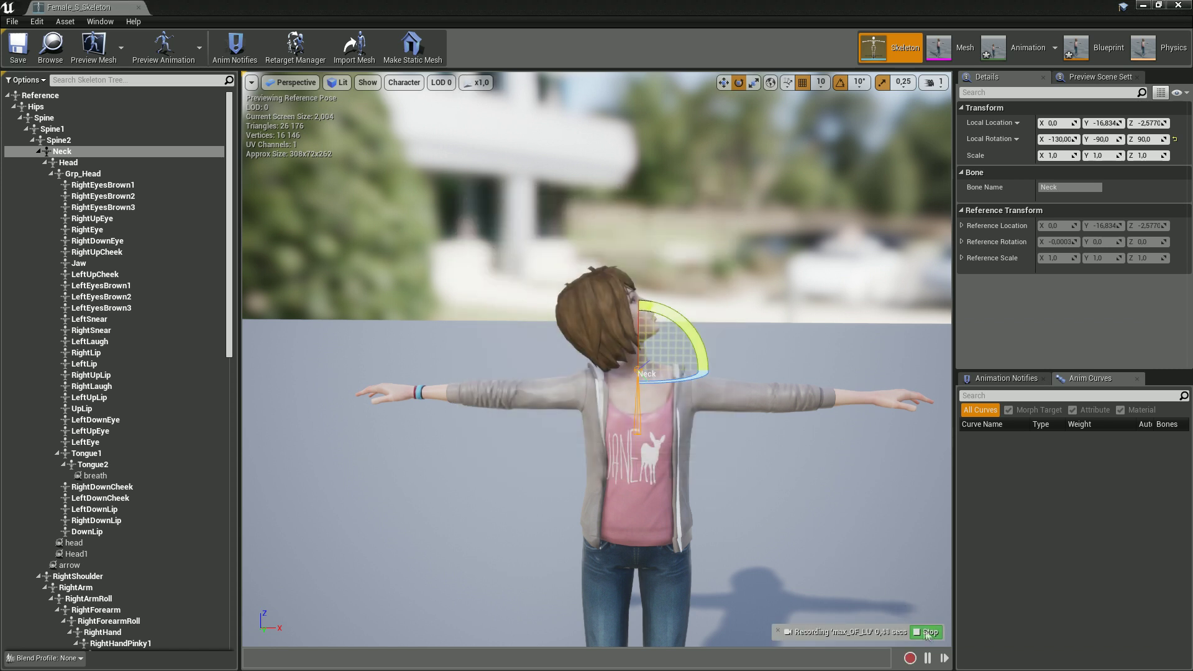
- Reset the Neck bone, rotate it left and down to about X -49°, Y -90°, and record the pose as max_OF_LD
left_click(1174, 140)
left_click_drag(684, 402, 708, 395)
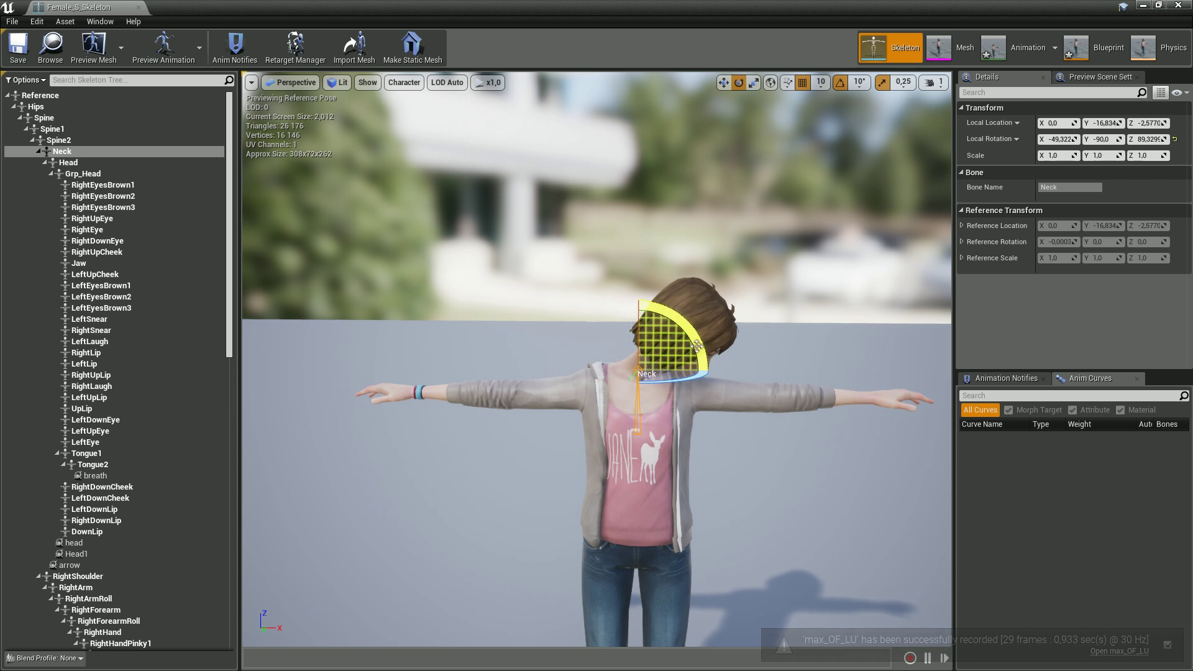
left_click(911, 659)
left_click(628, 453)
type("max_OF_UP")
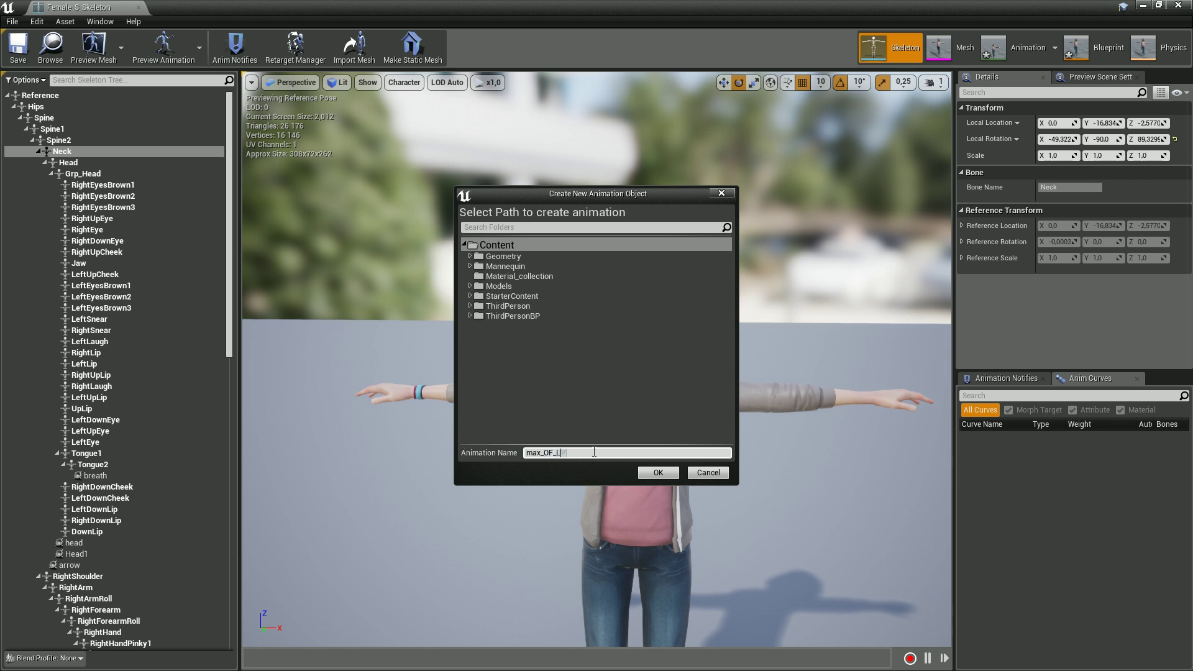
left_click(658, 473)
left_click(911, 659)
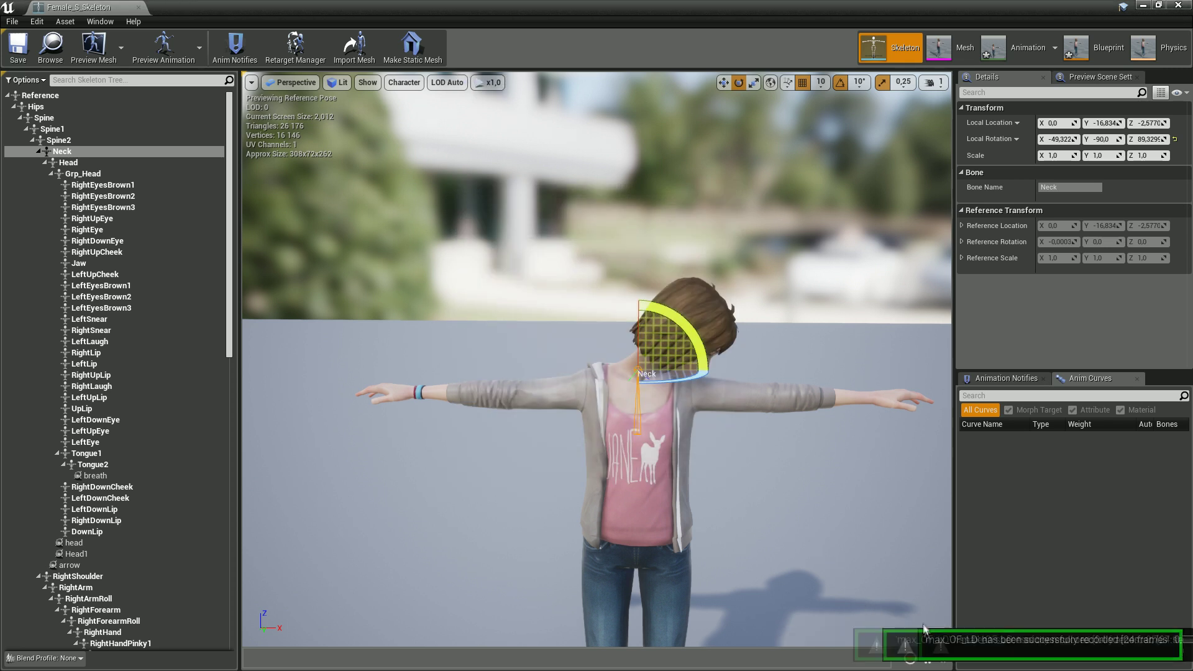
- Reset the Neck bone, rotate it right and up to about X -129°, Y 90°, and record the pose as max_OF_RU
left_click(1174, 139)
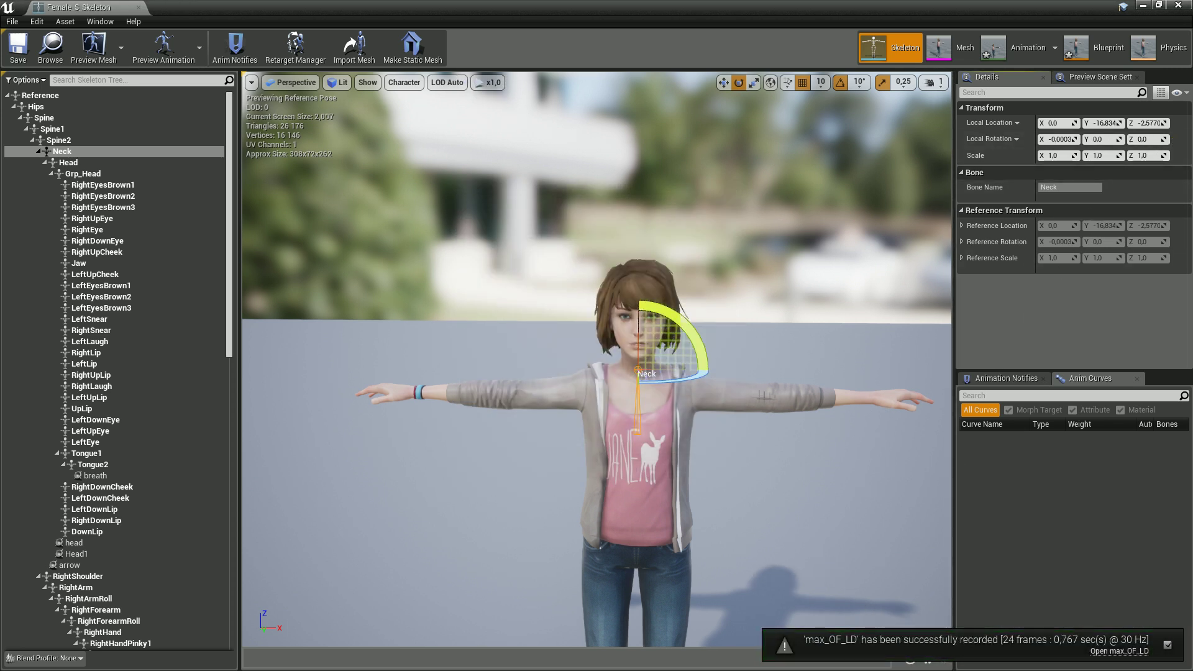
left_click_drag(698, 375, 640, 383)
left_click_drag(701, 339, 702, 396)
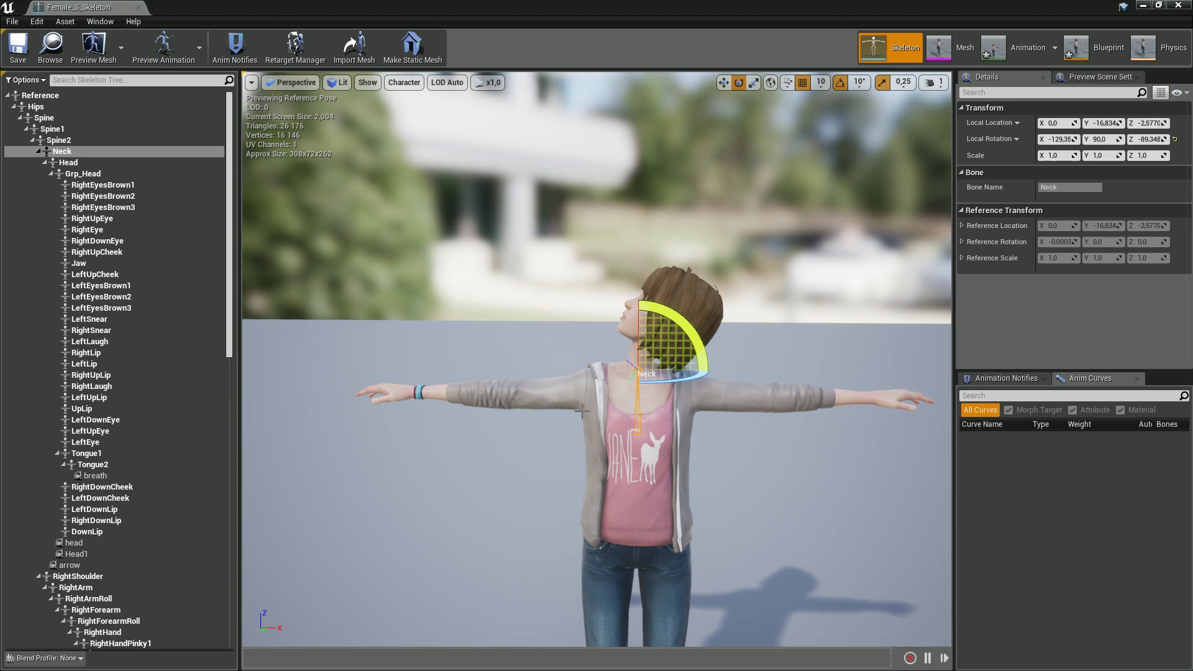
left_click(910, 658)
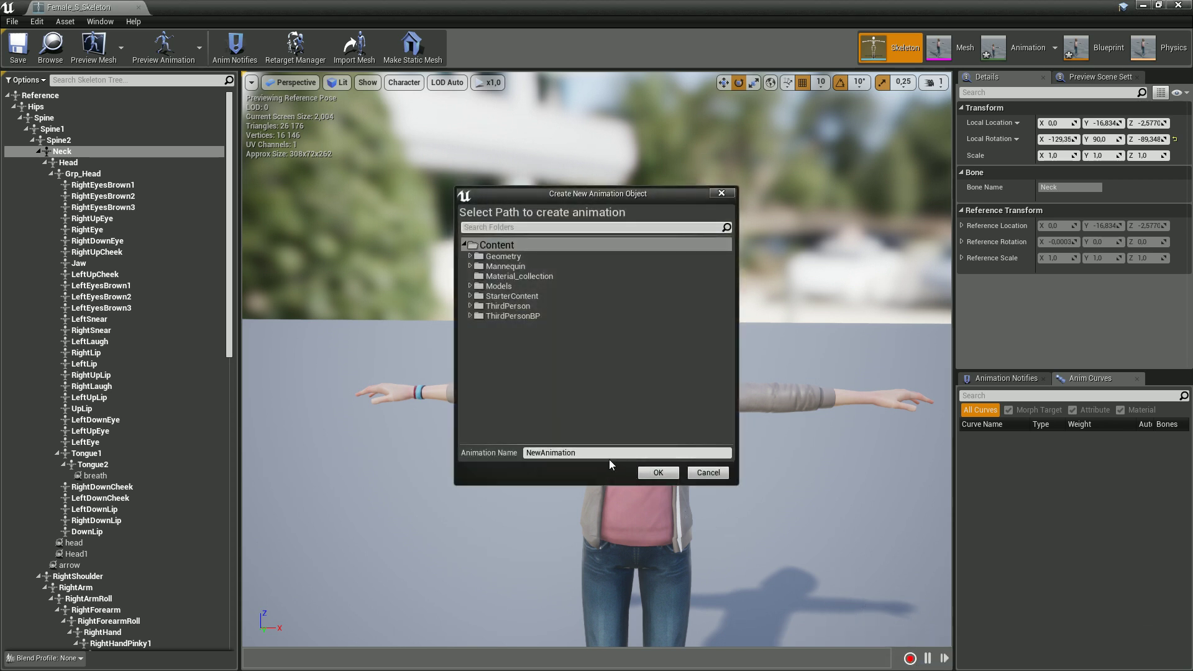
left_click_drag(599, 453, 503, 449)
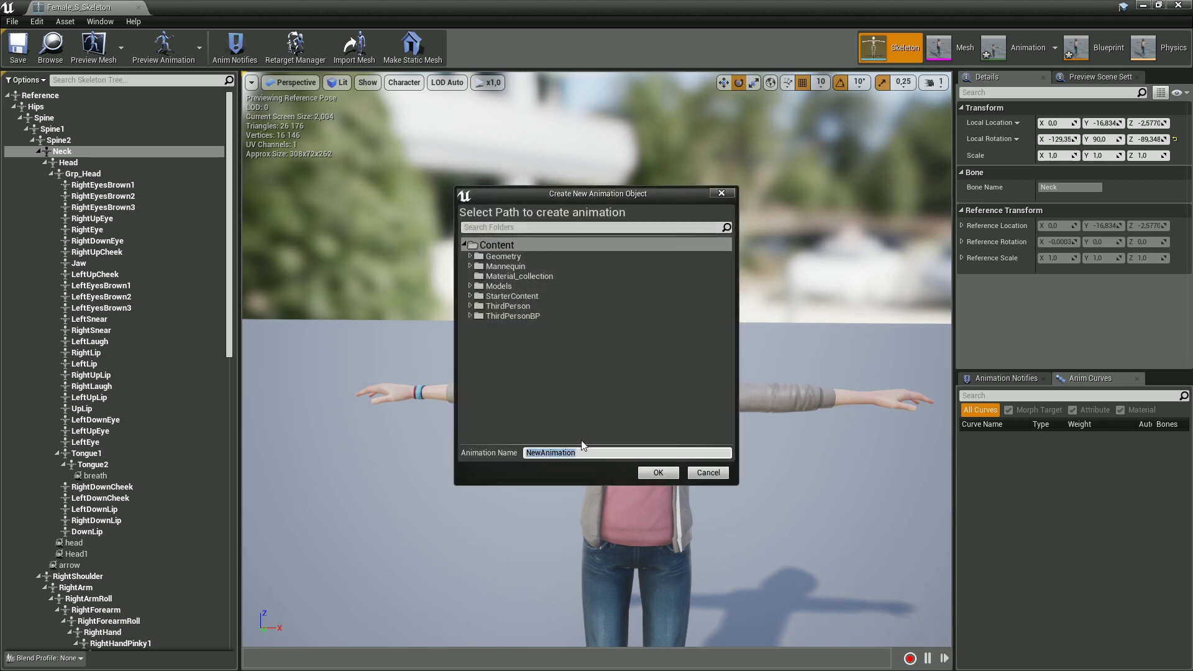
type("max_OF_UP")
left_click_drag(557, 452, 592, 452)
left_click(658, 472)
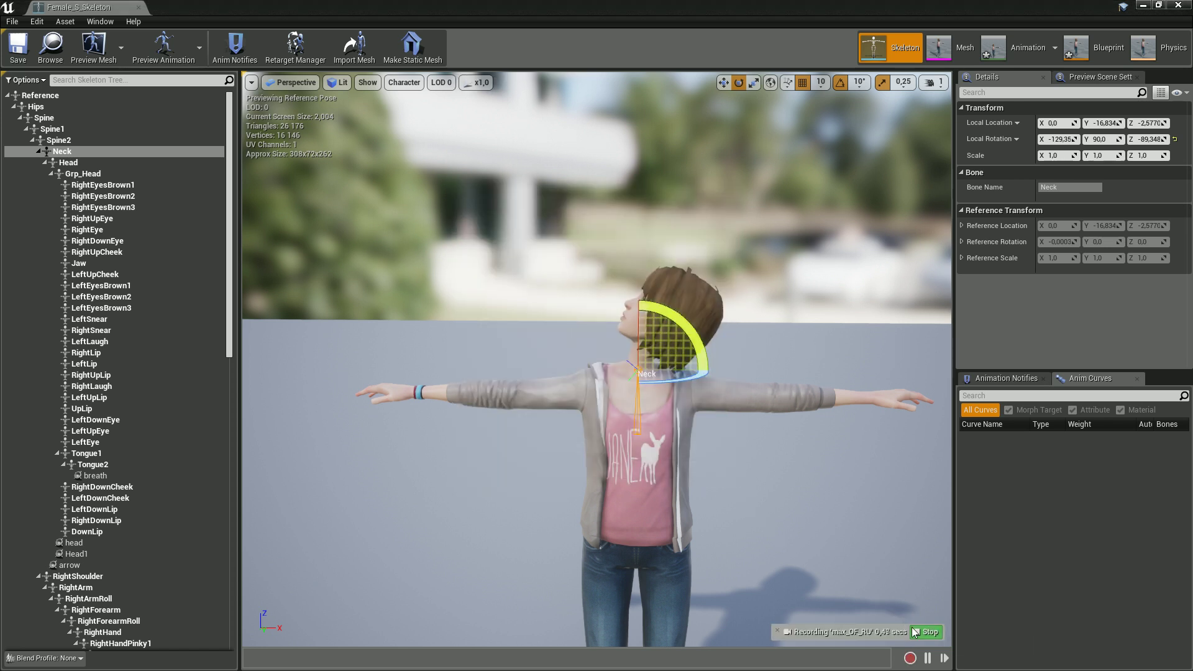
- Reset the Neck bone, rotate it right and down to about X -50°, Y 90°, and record the pose as max_OF_RD
left_click(1174, 140)
left_click_drag(699, 357, 620, 364)
left_click_drag(691, 334, 672, 311)
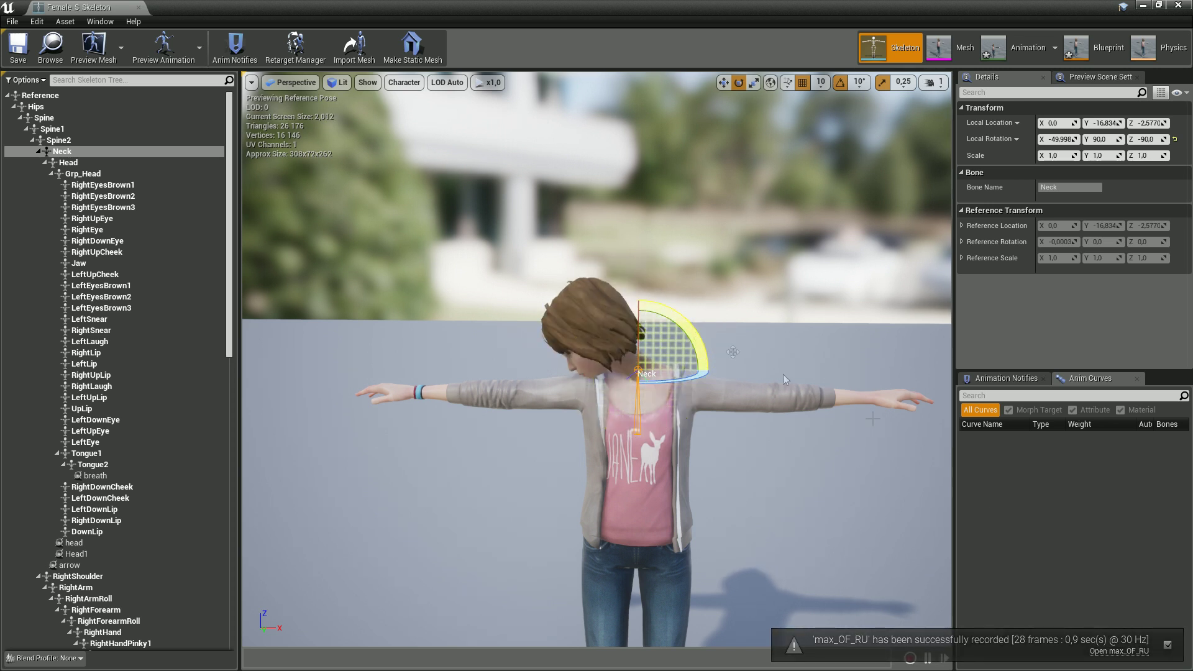
left_click(910, 657)
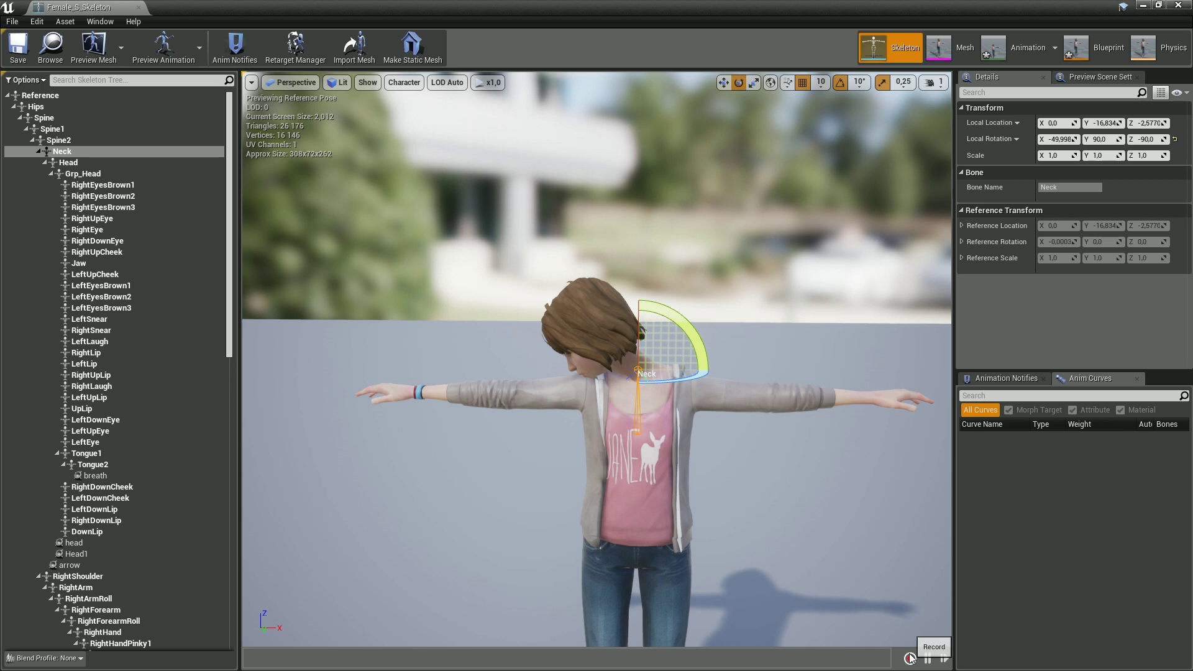
type("max_Of_UP")
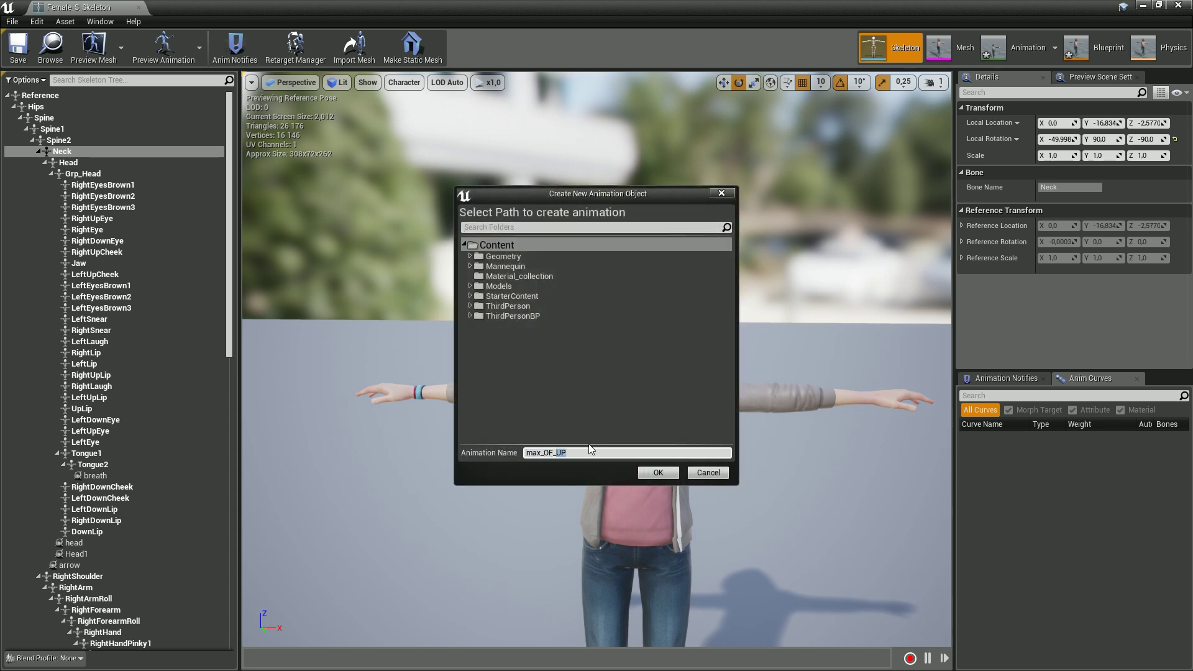
type("D")
left_click(658, 473)
left_click(931, 632)
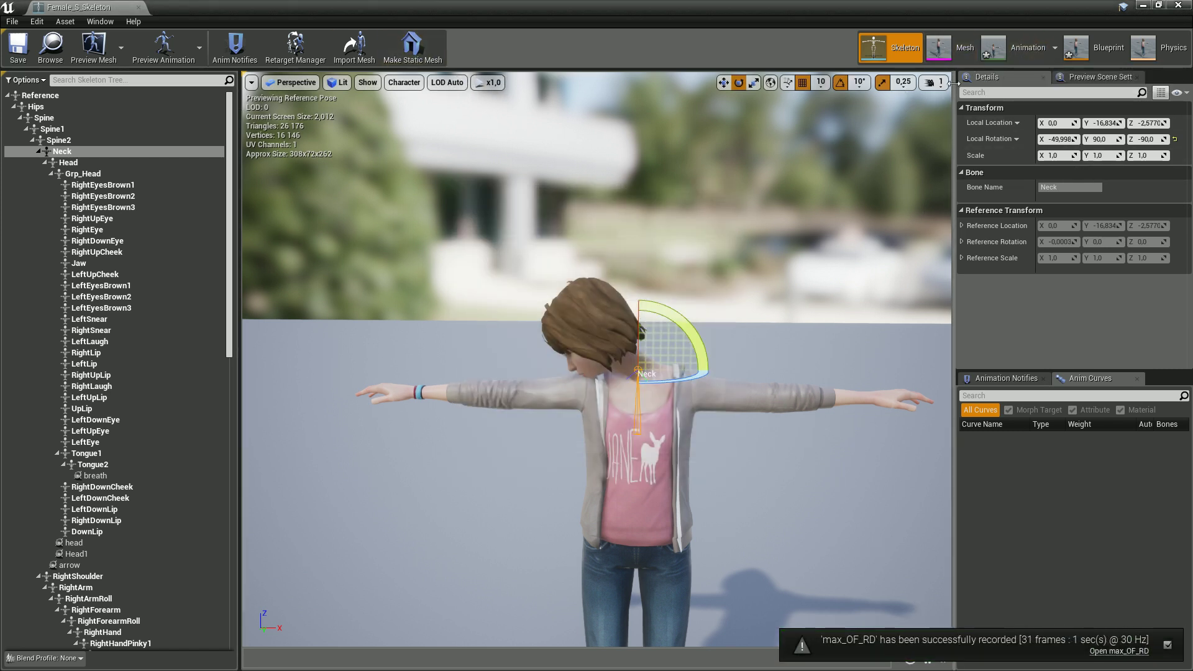
- Close the skeleton editor and show the root Content folder with the recorded animations in the Content Browser
left_click(1178, 5)
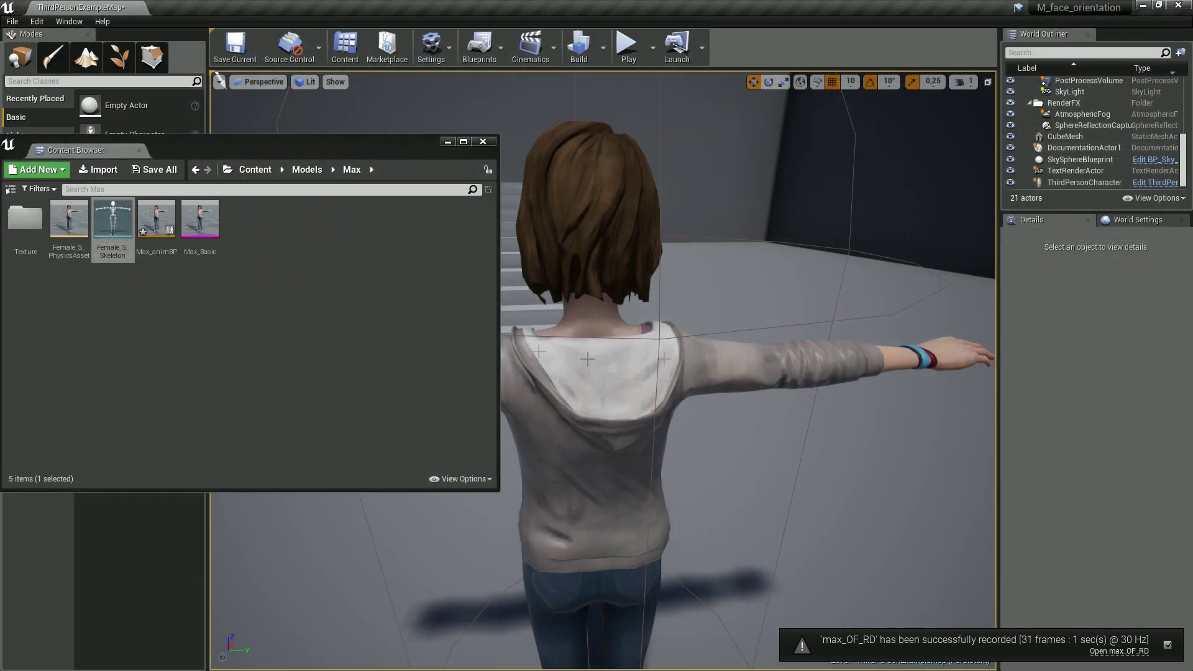
left_click_drag(287, 152, 633, 166)
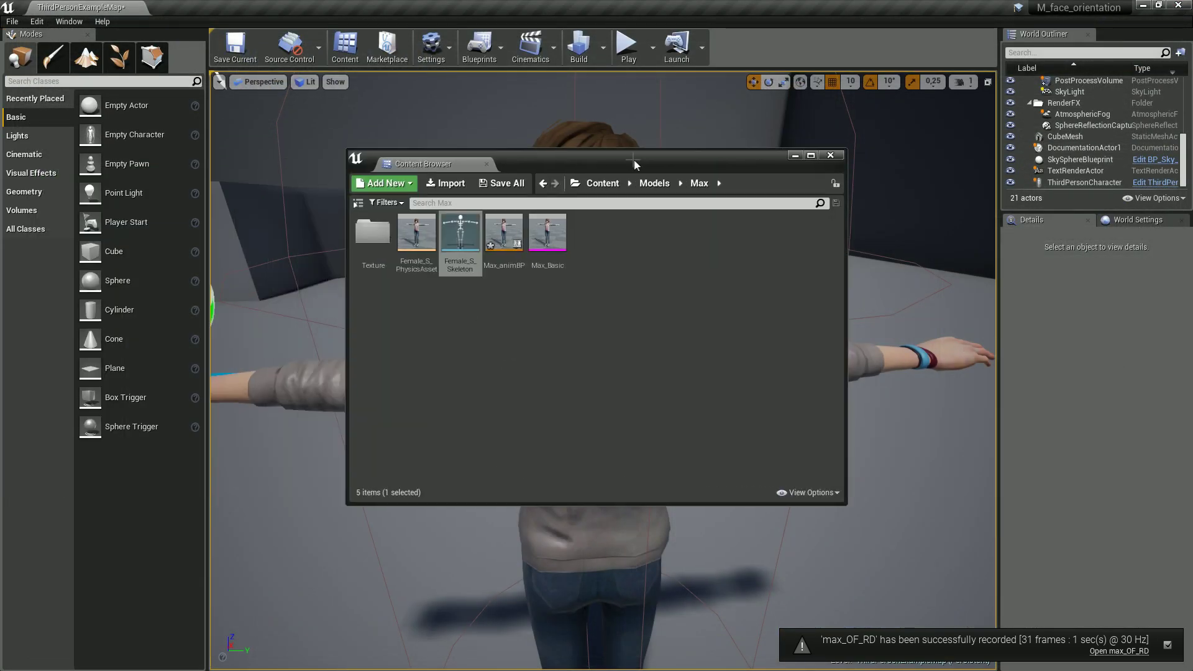
left_click(601, 183)
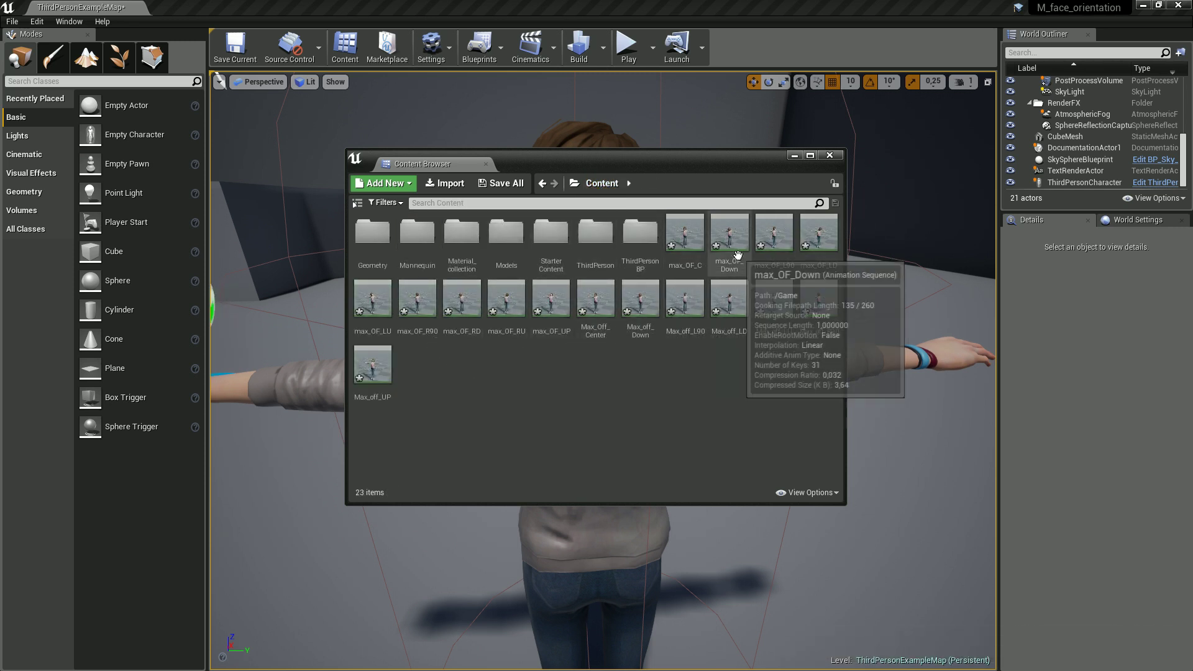
- Open the max_OF_C animation, pause its playback, remove frames 2 to 37, and close the animation editor
double_click(684, 233)
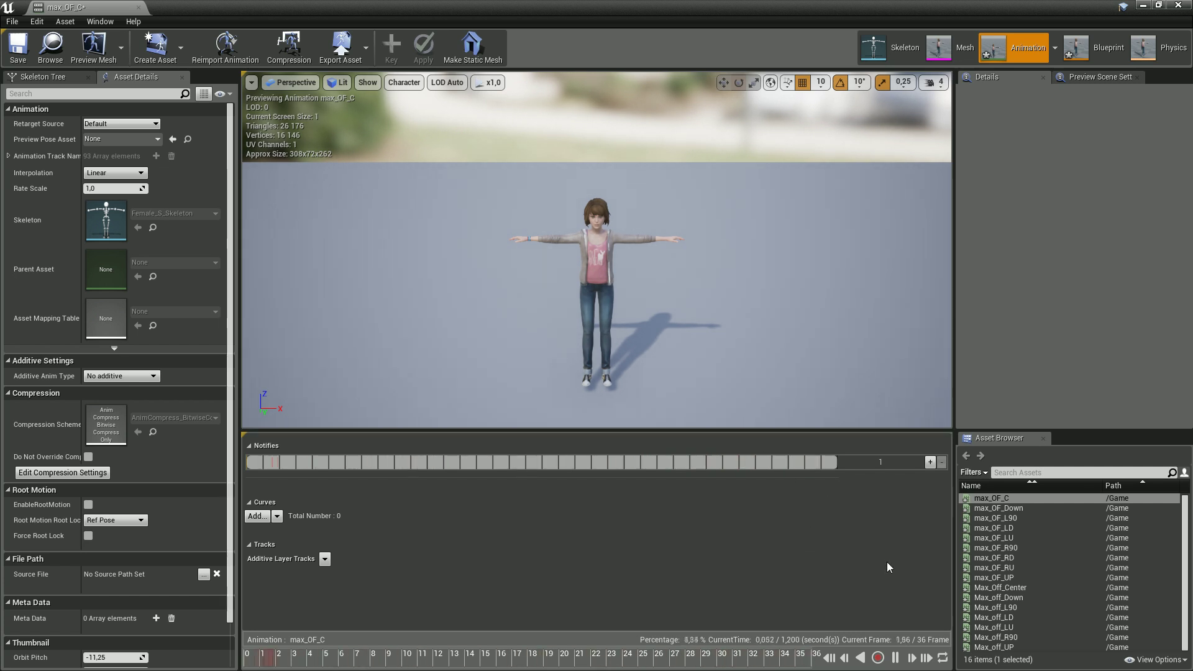
left_click(896, 658)
right_click(263, 659)
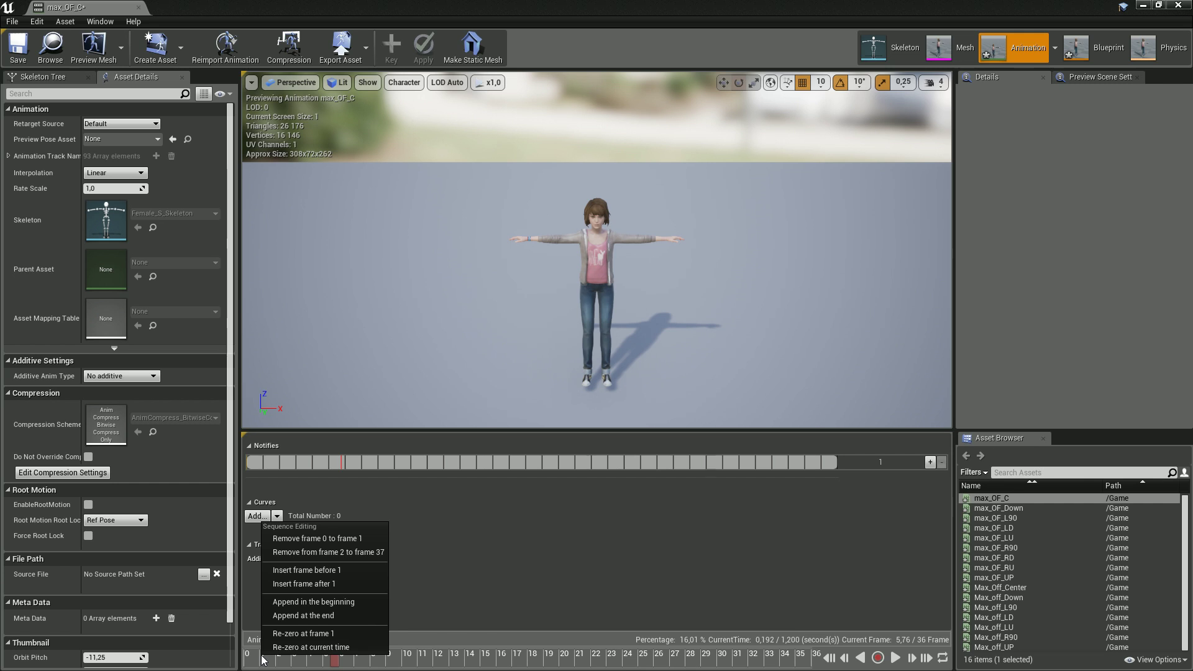
left_click(322, 553)
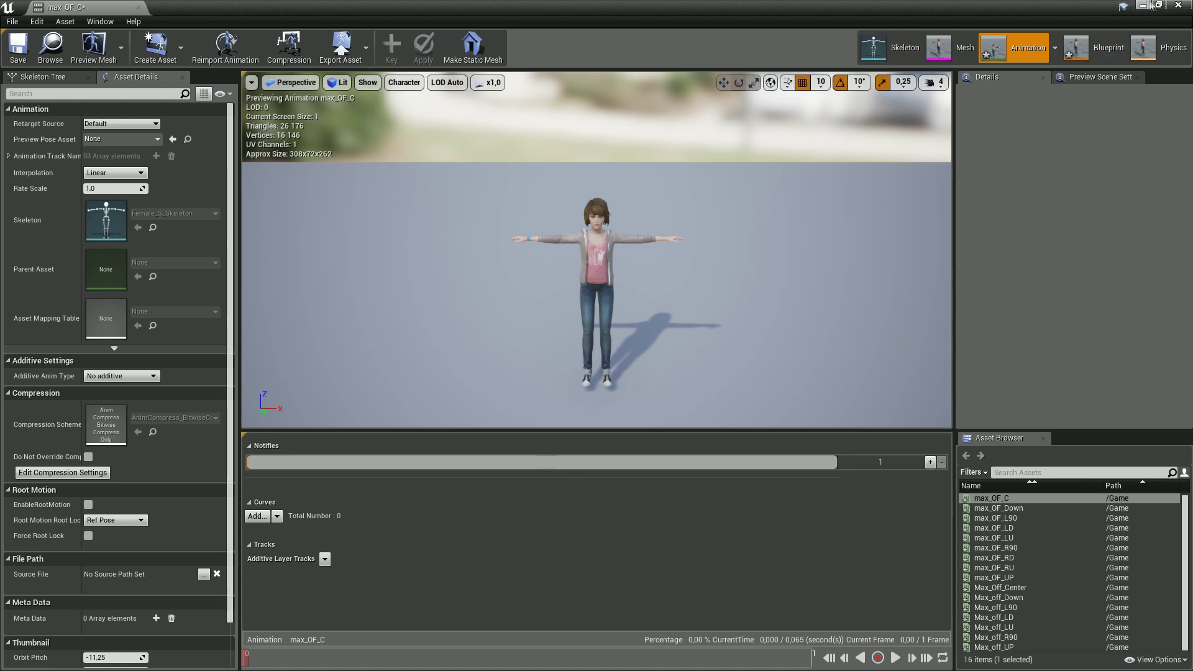
left_click(1177, 5)
- Duplicate the trimmed max_OF_C animation in the Content folder and name the copy Max_Idle
left_click(717, 437)
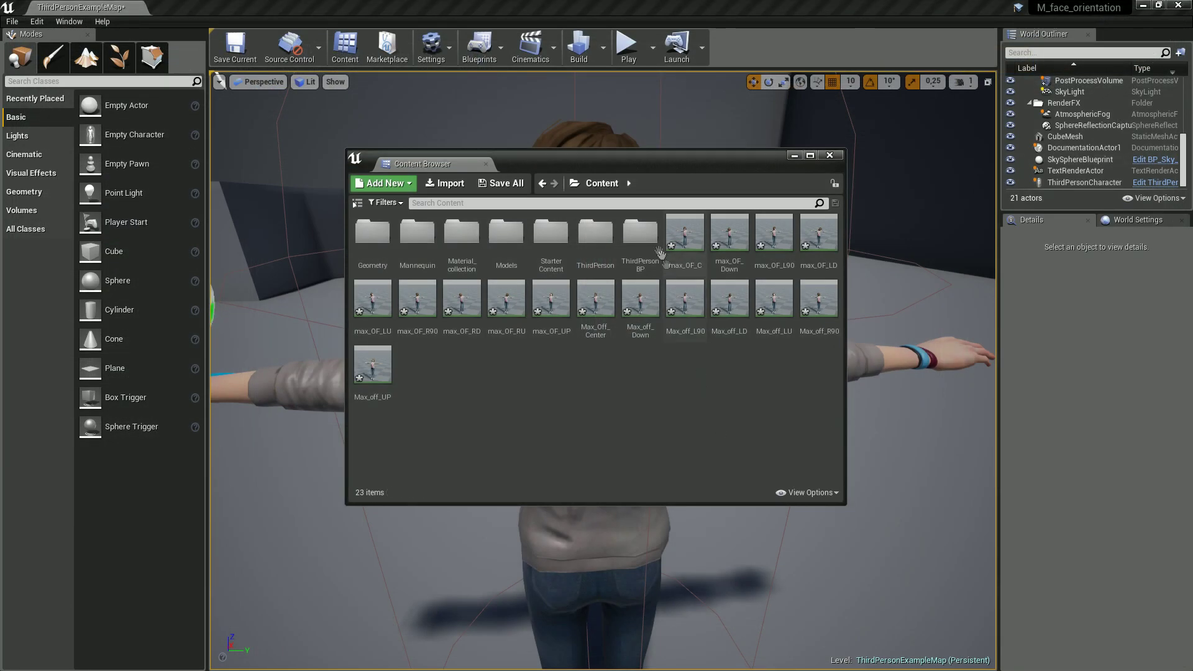
mouse_move(684, 262)
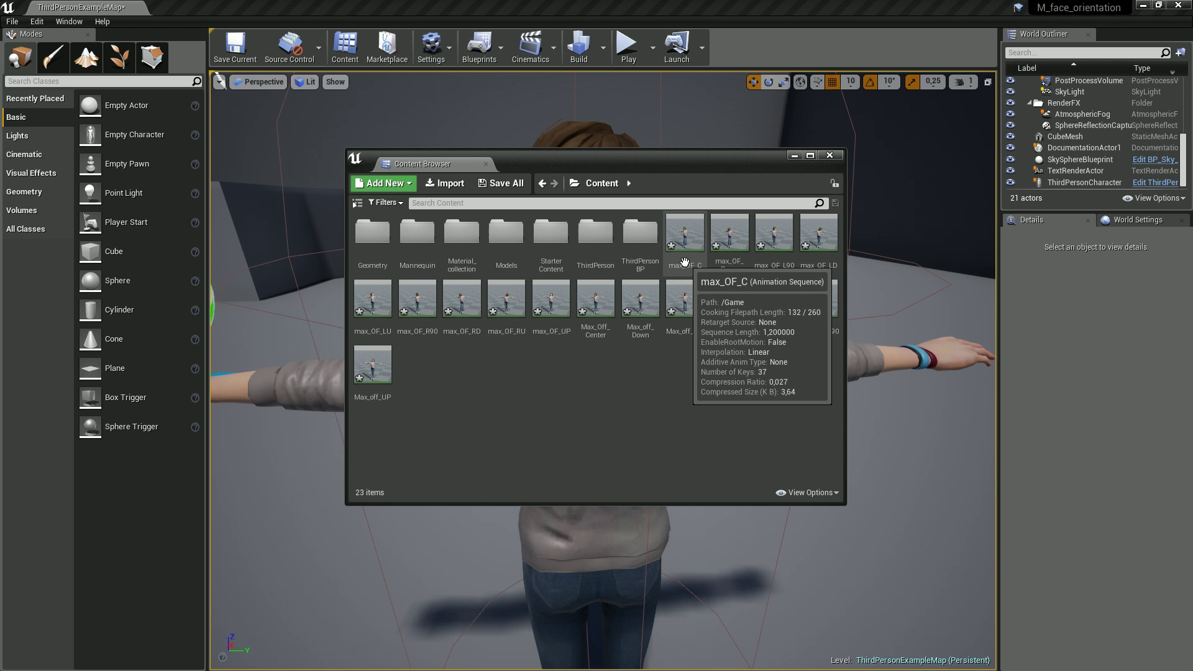
right_click(684, 263)
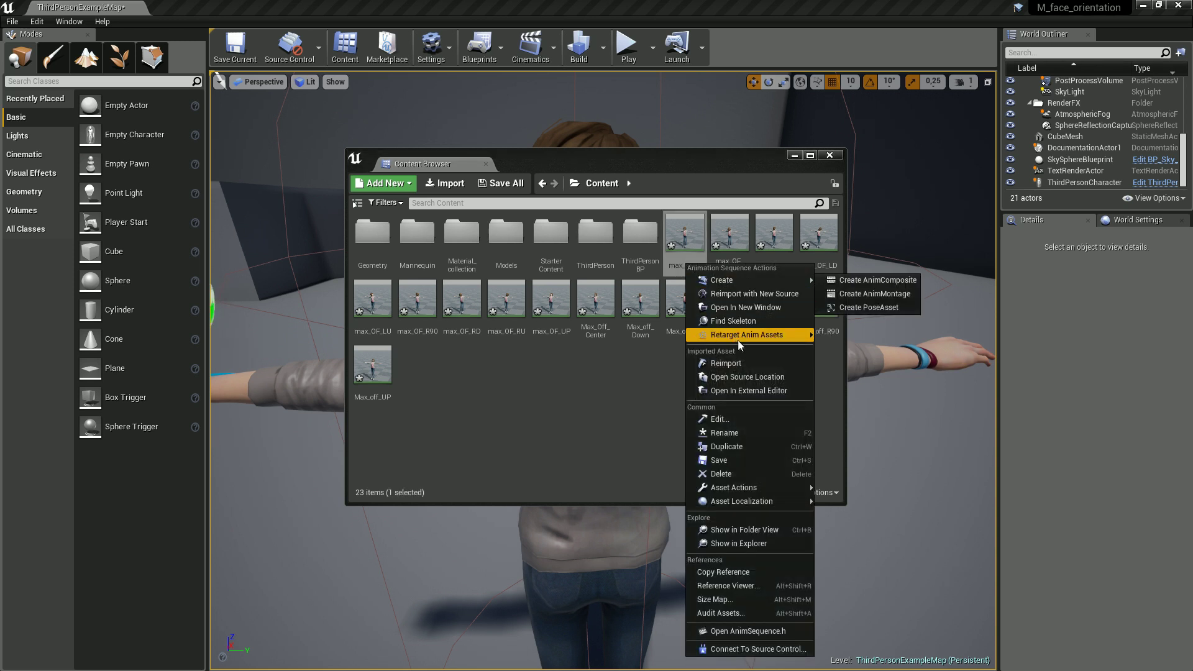
left_click(724, 447)
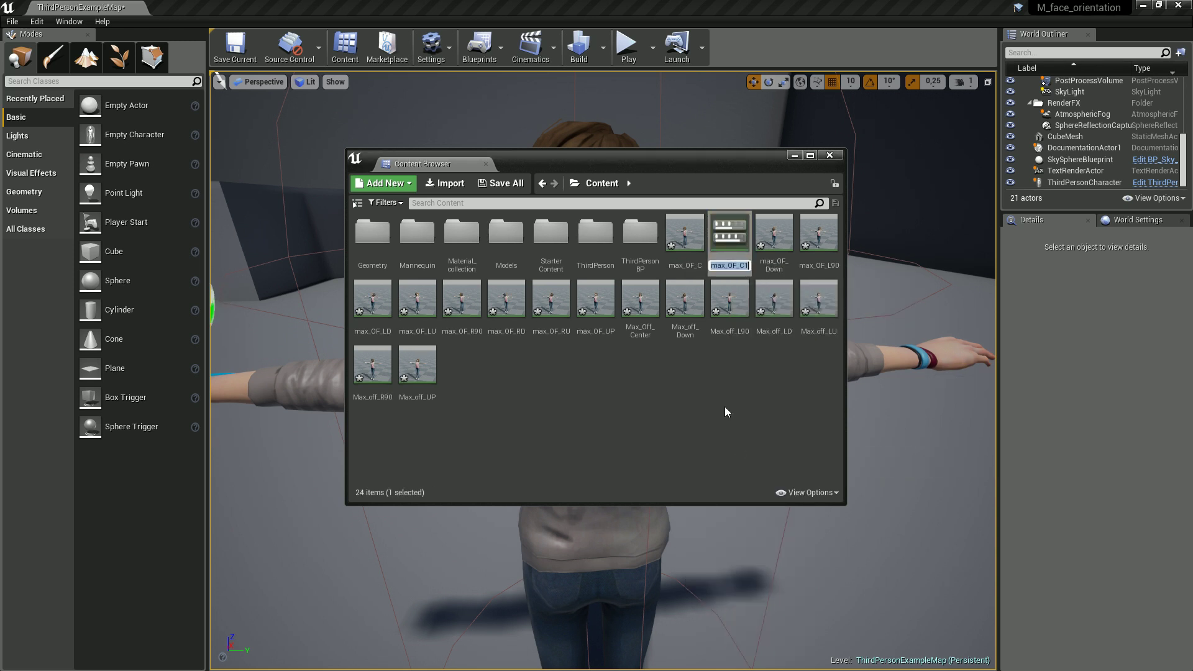
type("Max_UIdle")
key("BackSpace")
key("BackSpace")
key("BackSpace")
key("BackSpace")
key("BackSpace")
type("Idle")
key("Return")
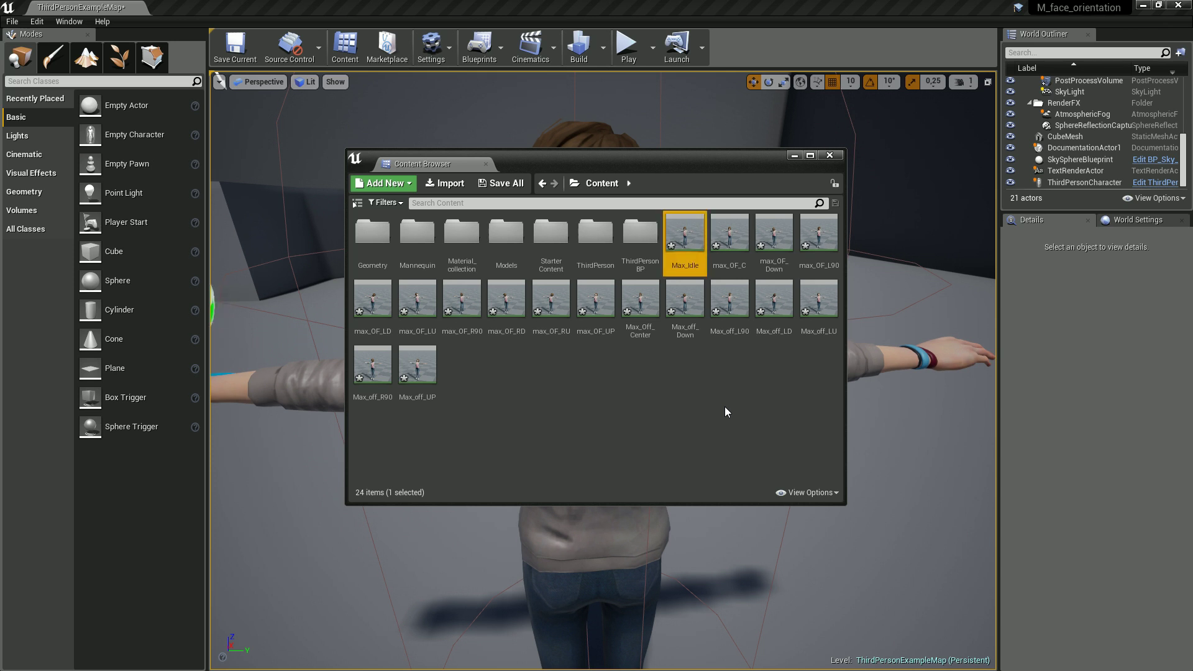
- Open the Max_Idle animation, save it, and close its editor
double_click(677, 261)
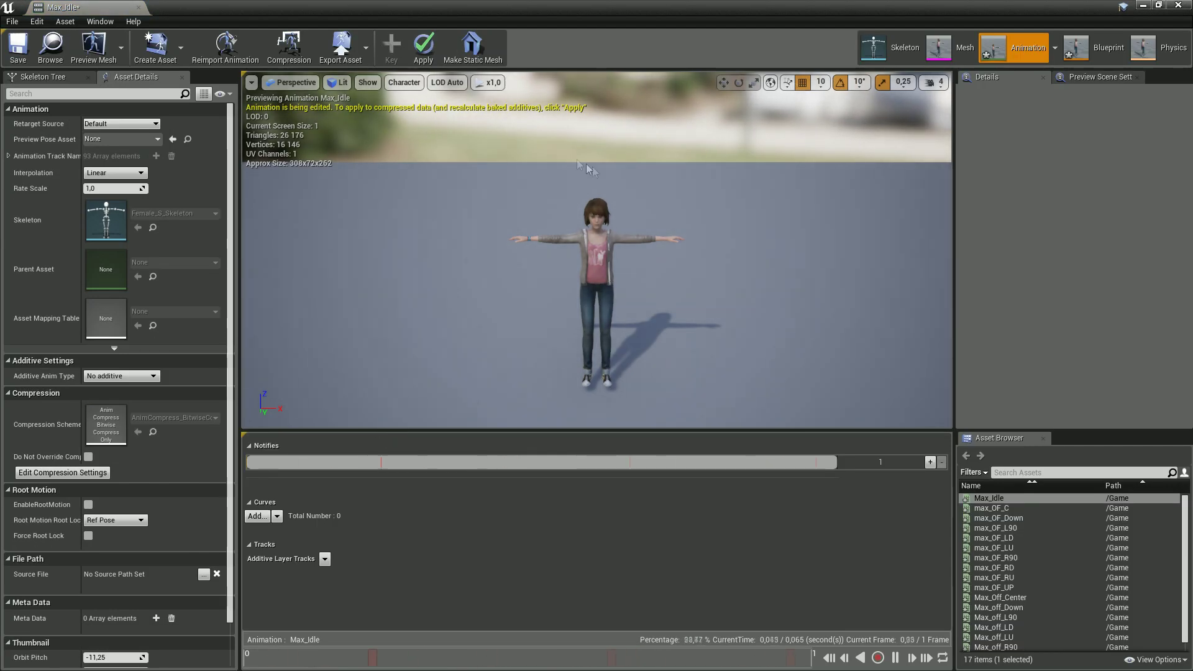
left_click(18, 47)
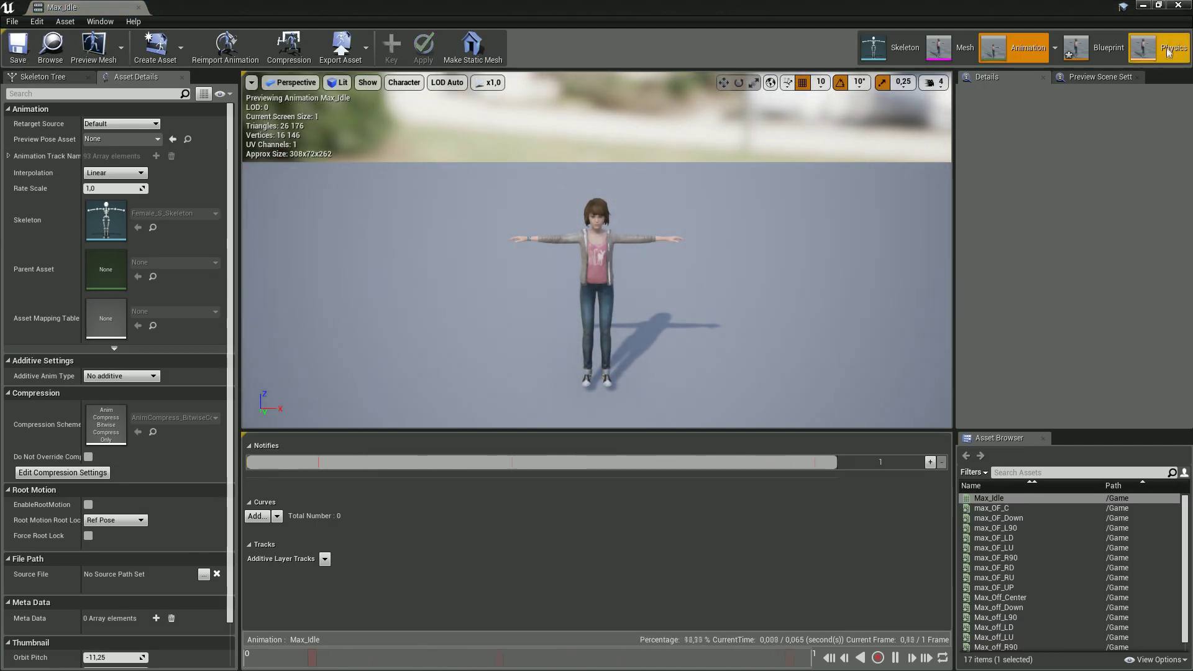
left_click(1178, 5)
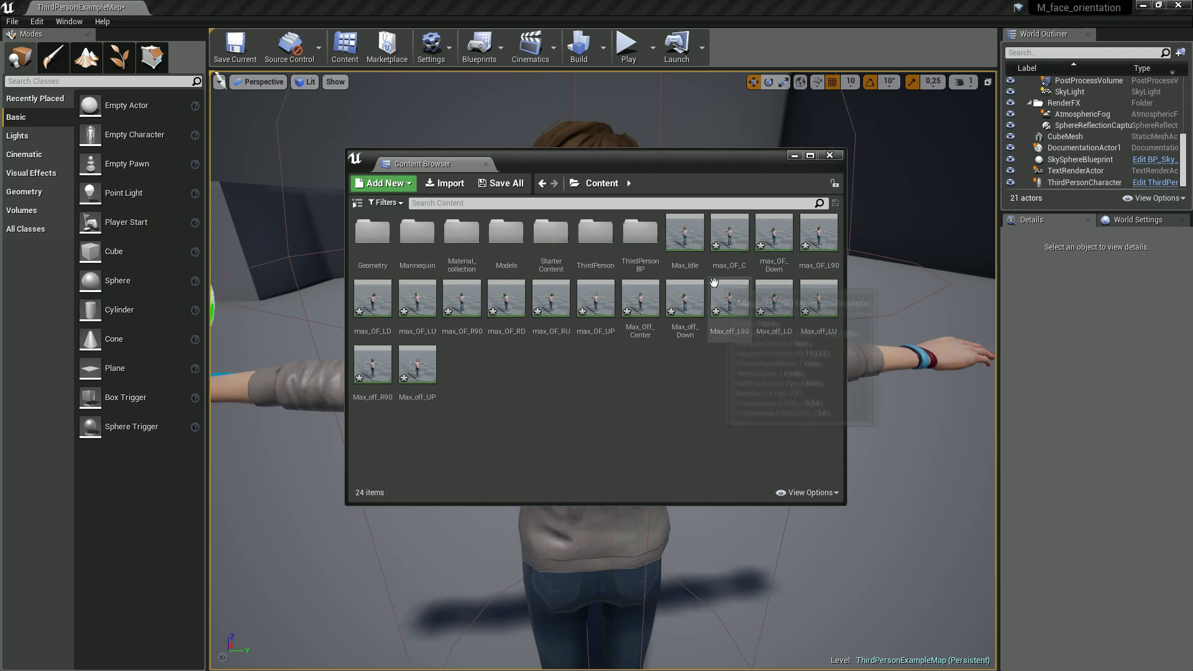
- Make max_OF_C a Mesh Space additive with a selected animation frame of Max_Idle as base pose, then save and close it
double_click(728, 245)
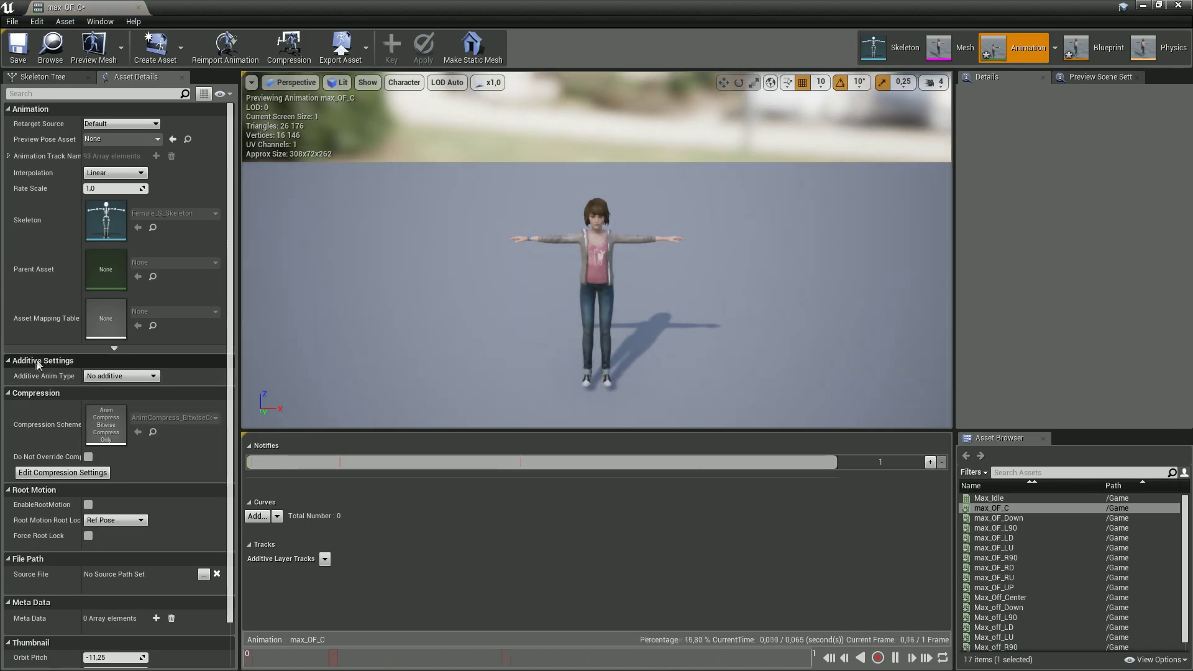
left_click(99, 377)
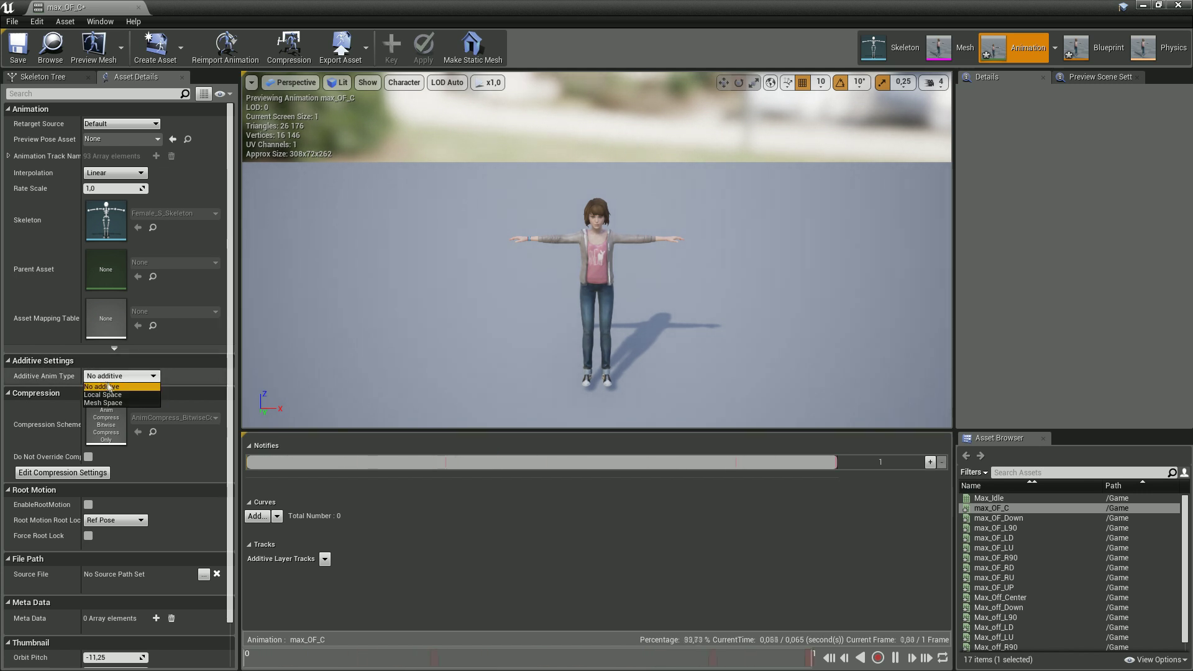
left_click(103, 403)
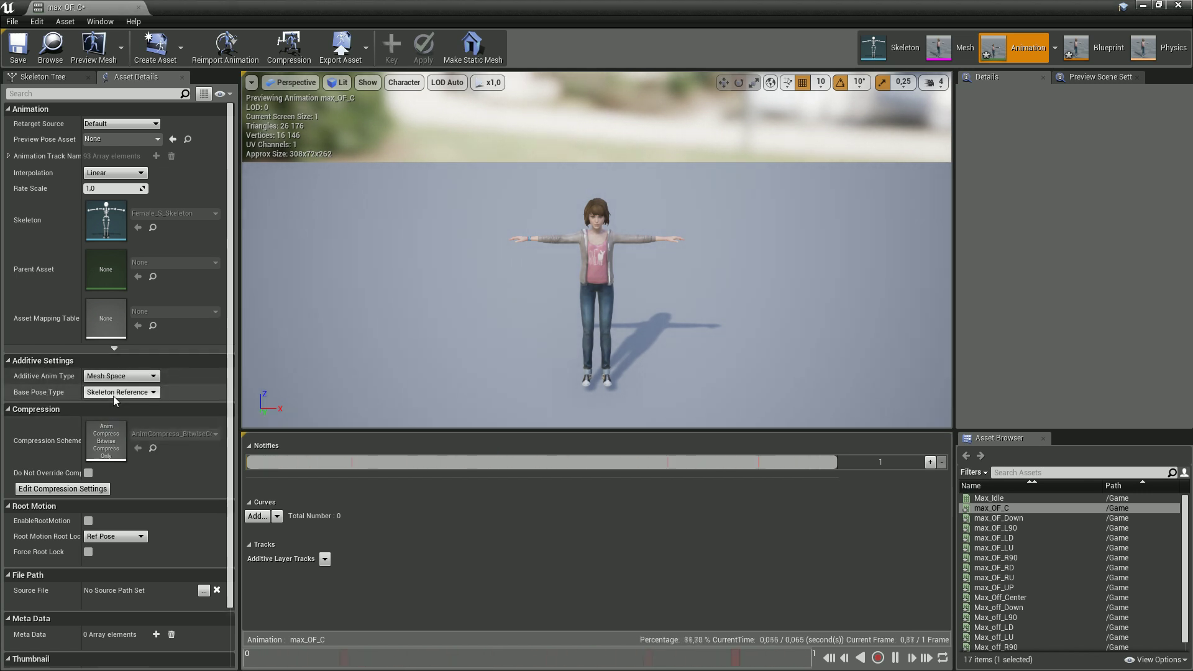
left_click(114, 393)
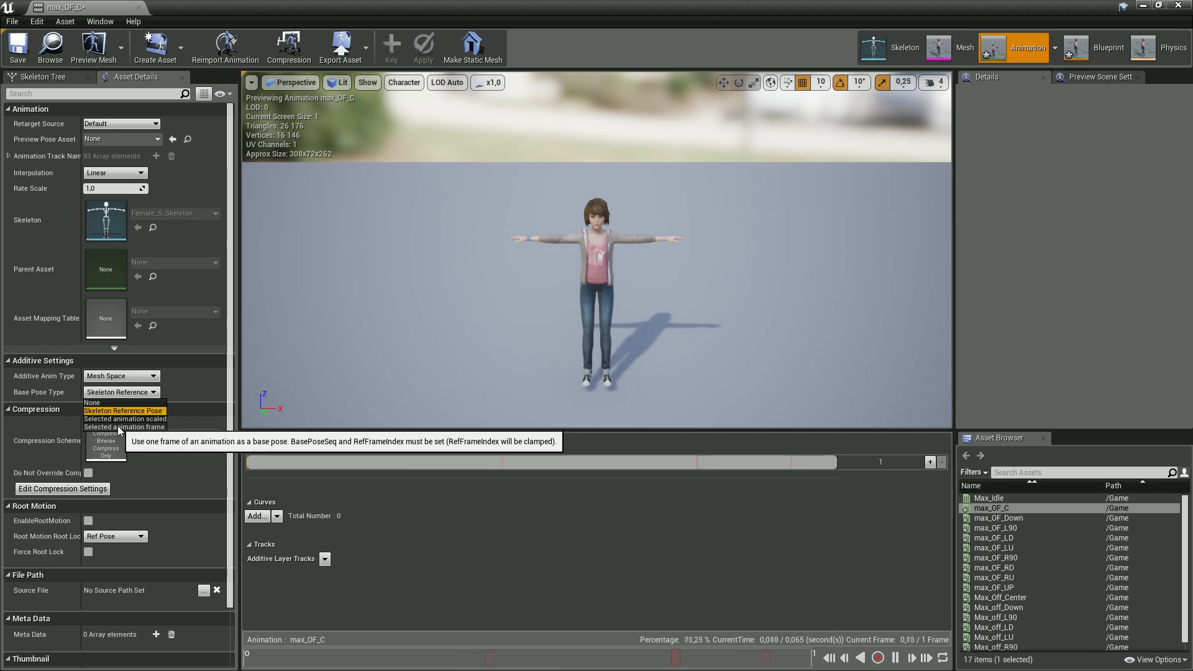
left_click(119, 428)
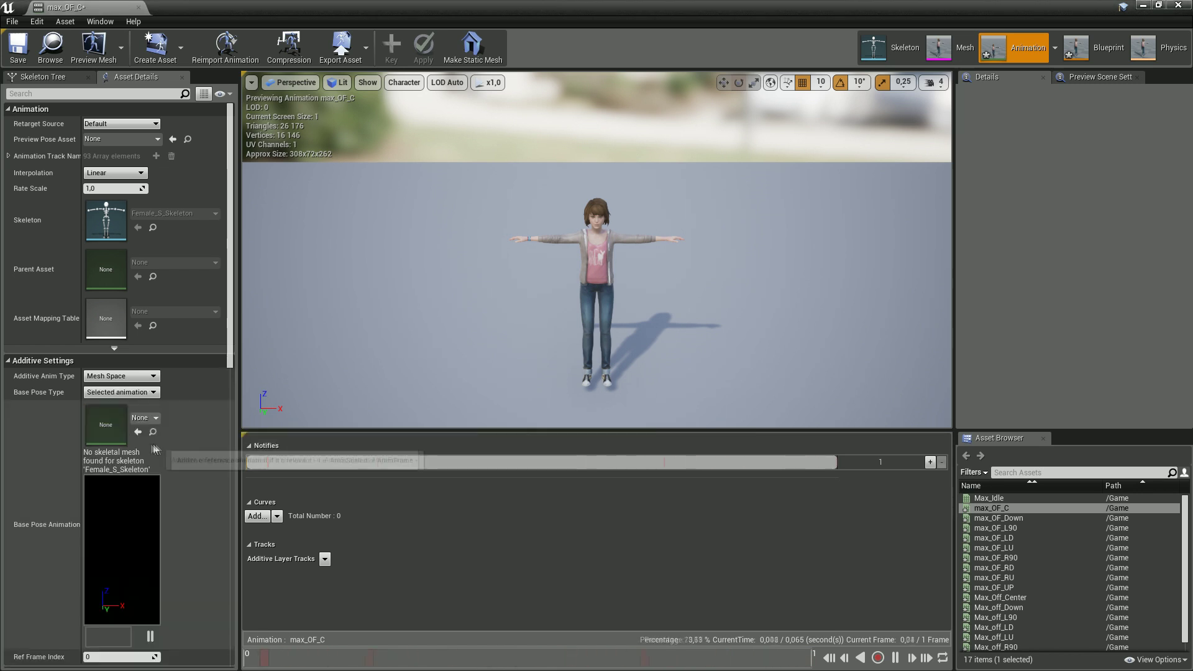
left_click(145, 418)
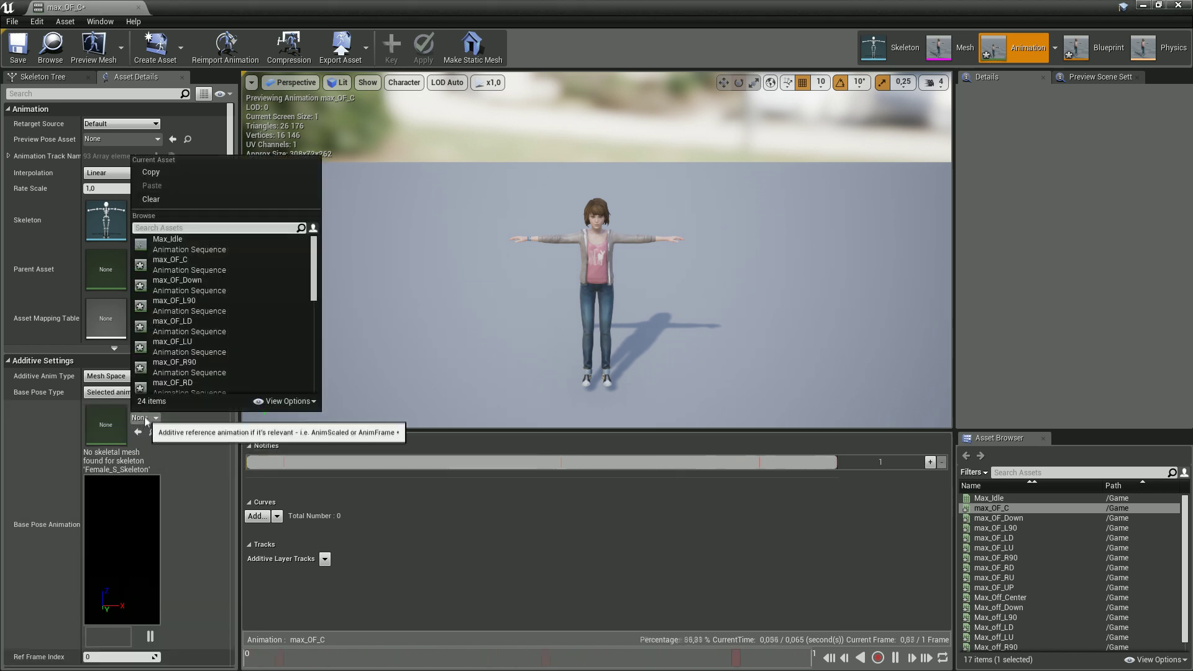
left_click(167, 245)
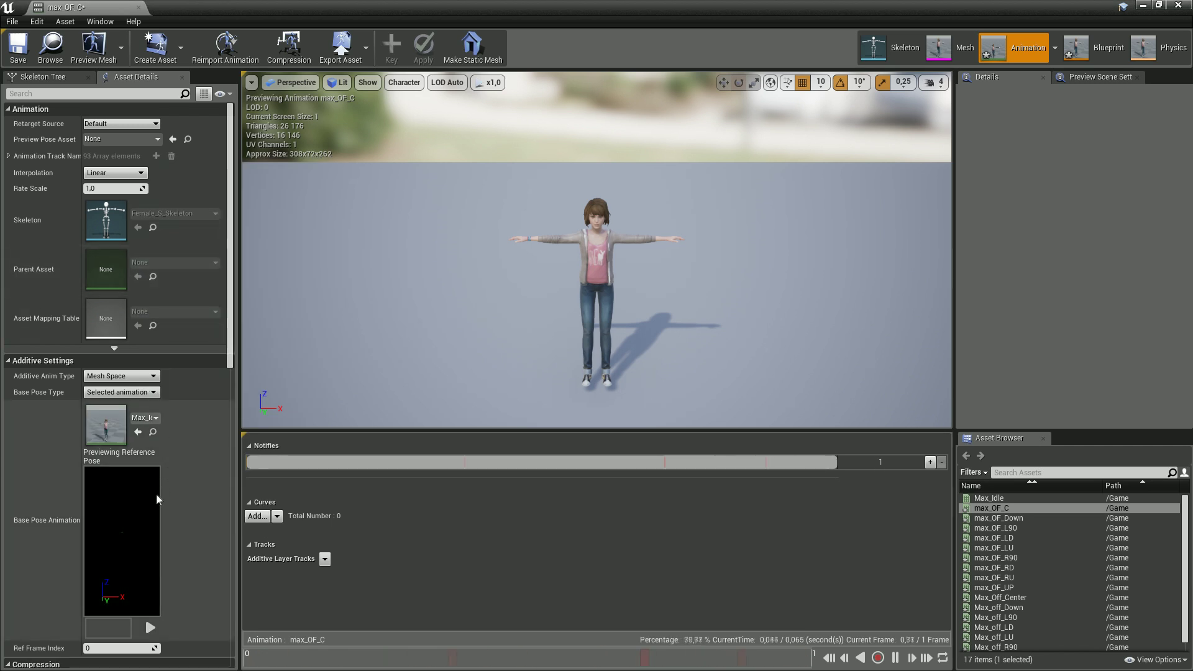
left_click(18, 49)
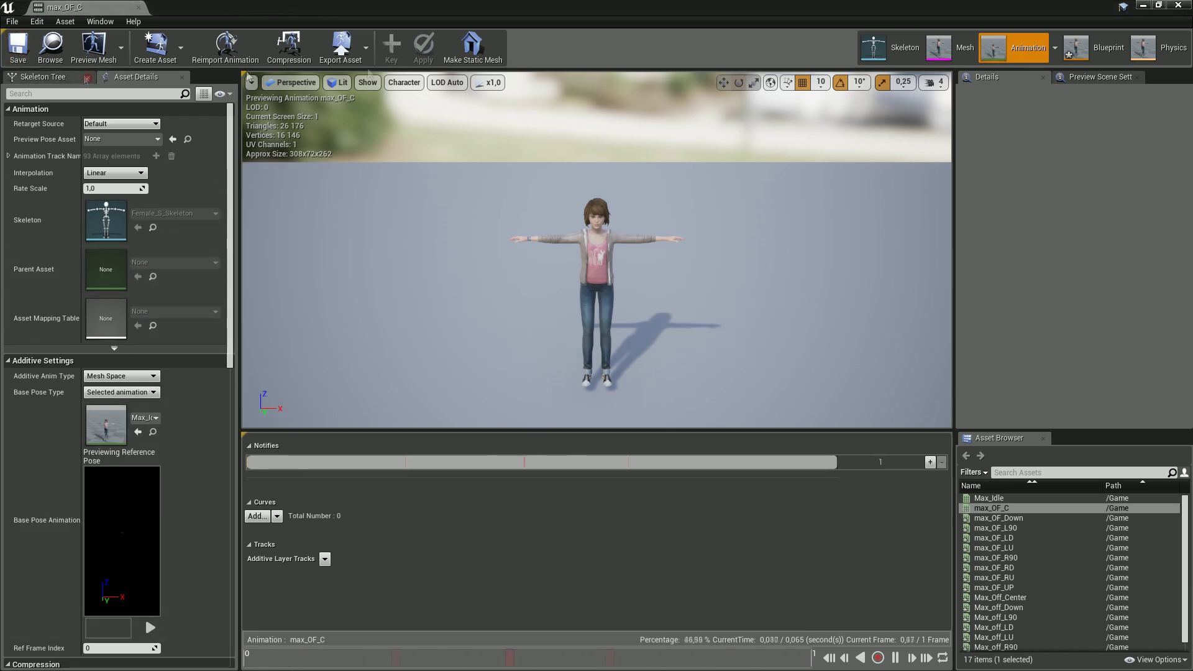
left_click(1178, 5)
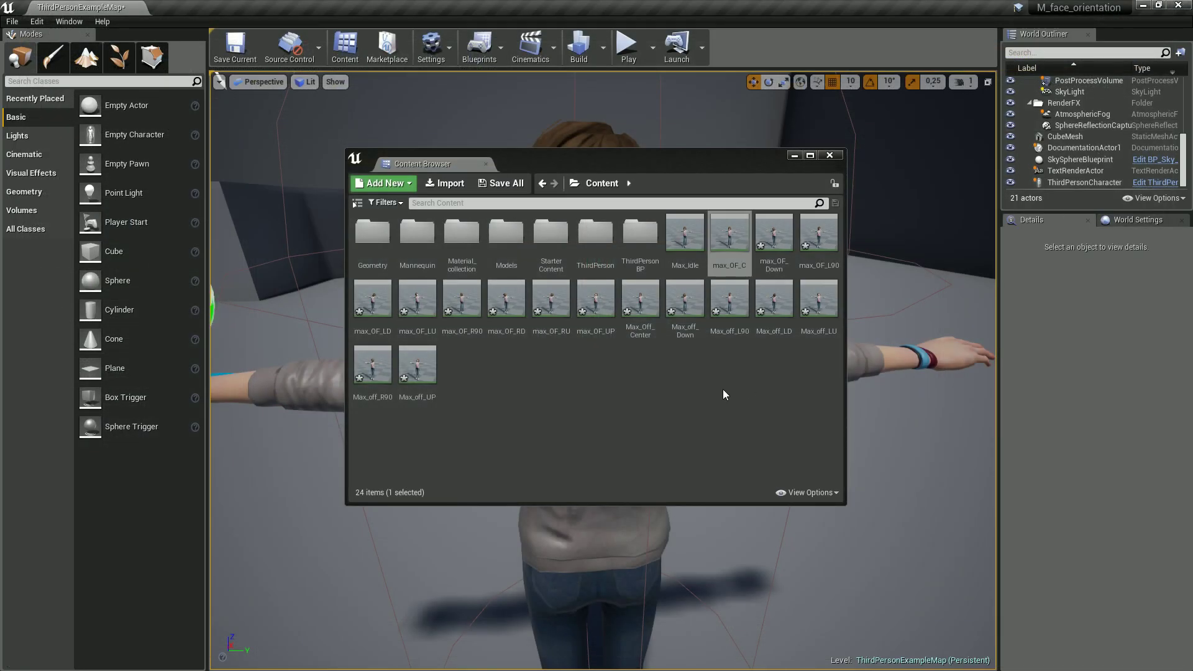
- Open the max_OF_Down animation, pause its playback, and remove frames 2 to 31
double_click(775, 256)
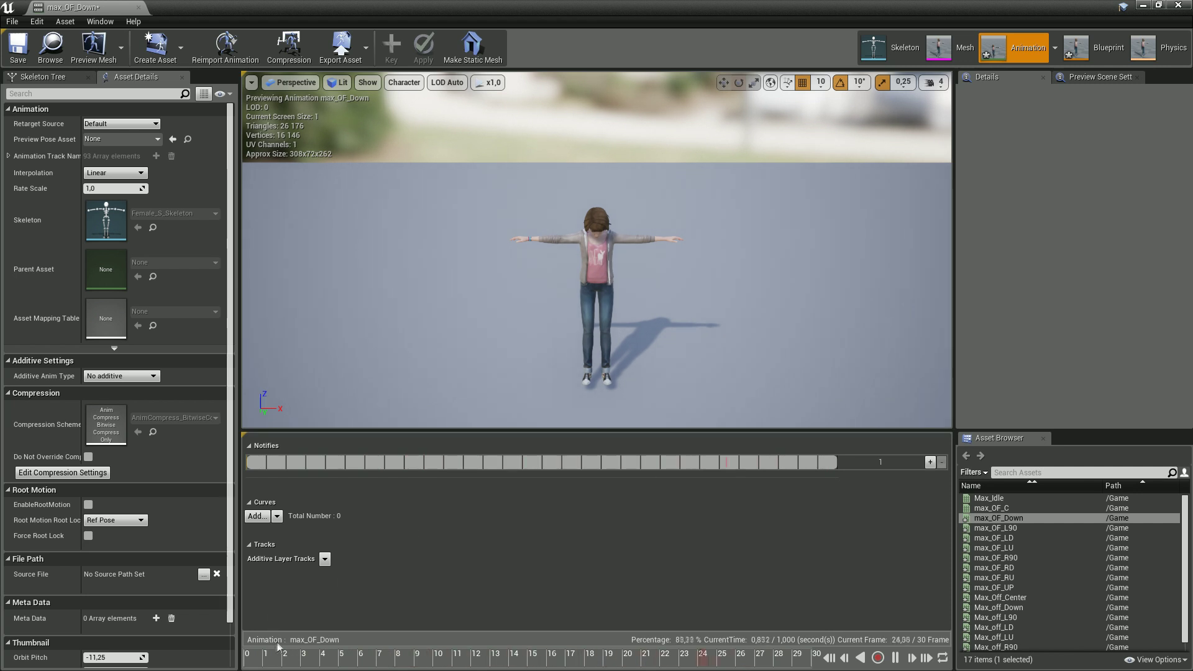
left_click(894, 656)
right_click(265, 658)
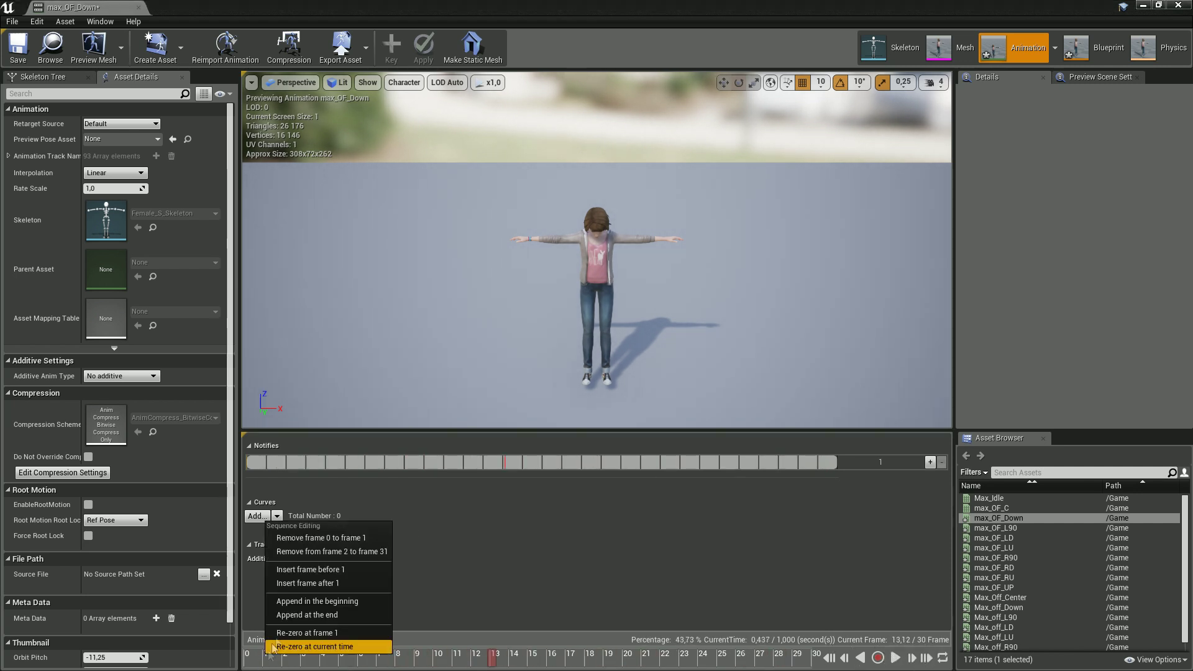
left_click(317, 551)
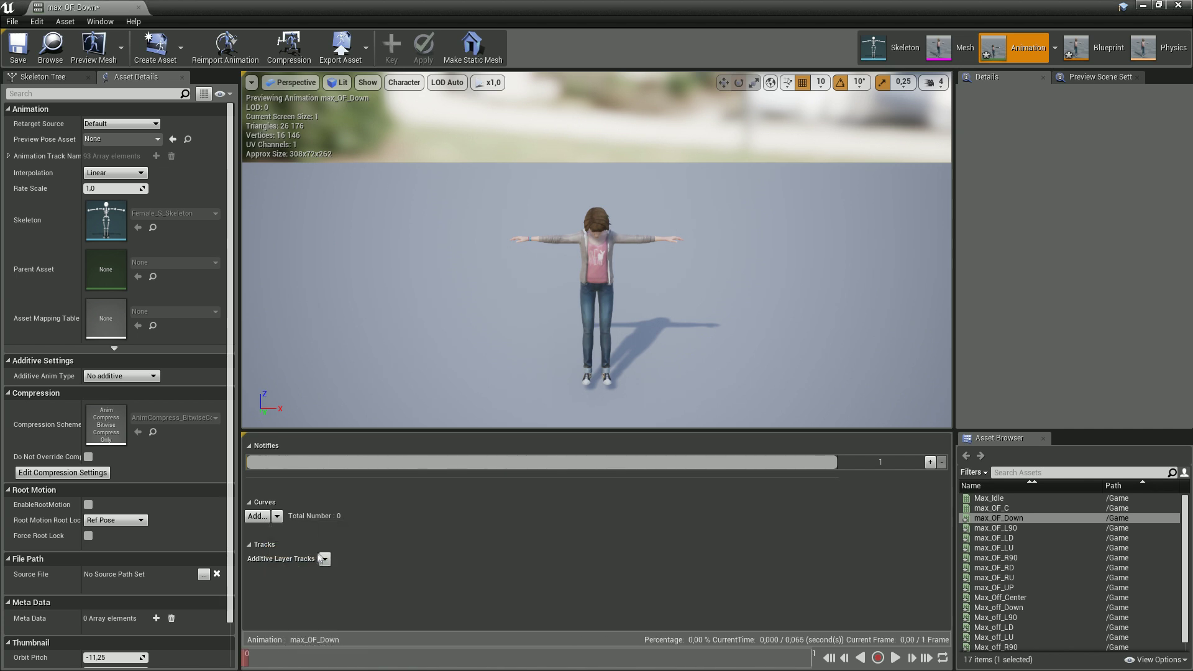
- Set max_OF_Down to Mesh Space additive with a selected animation frame of Max_Idle as base pose, then save and close it
left_click(119, 376)
left_click(106, 402)
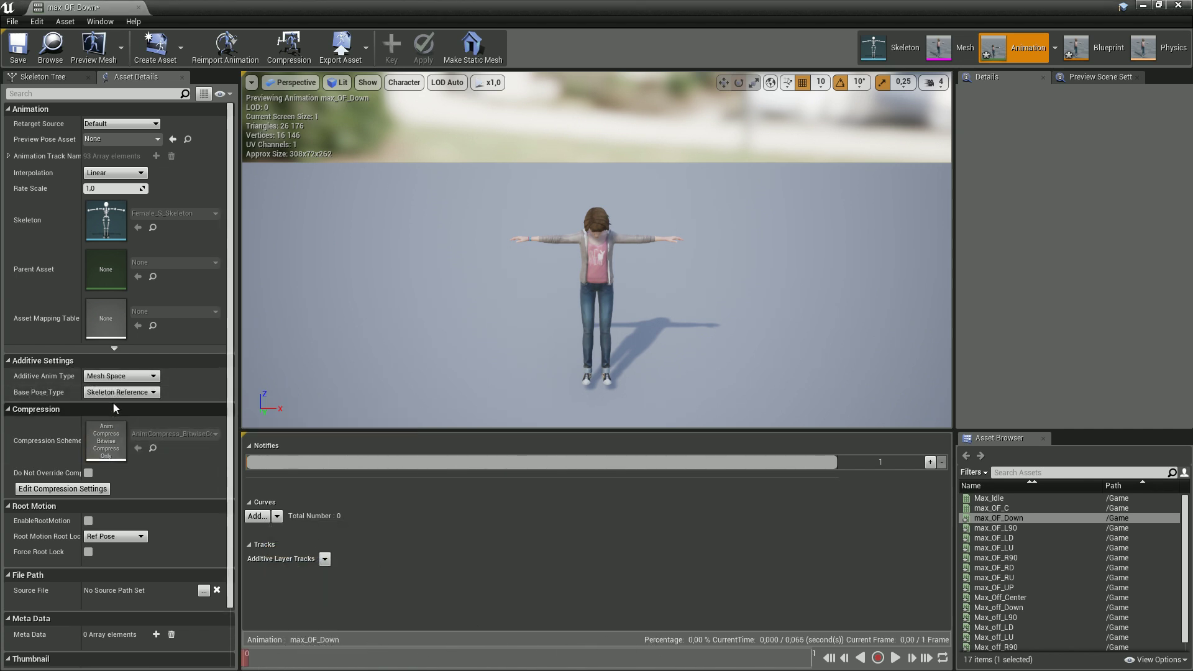
left_click(132, 393)
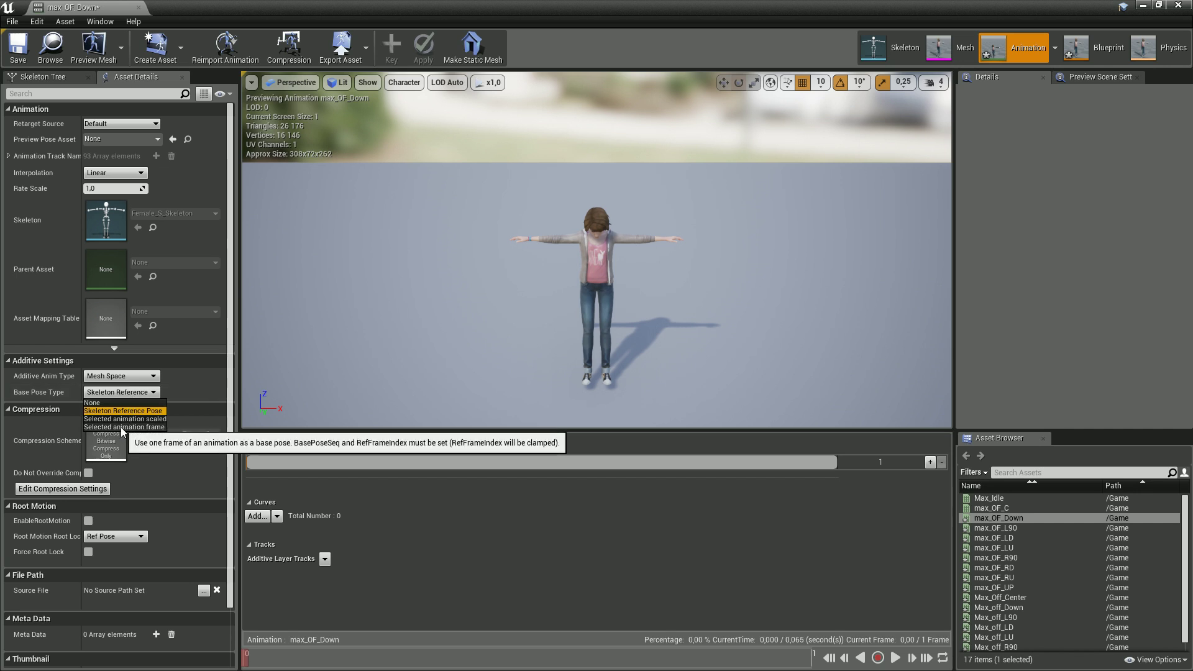
left_click(121, 427)
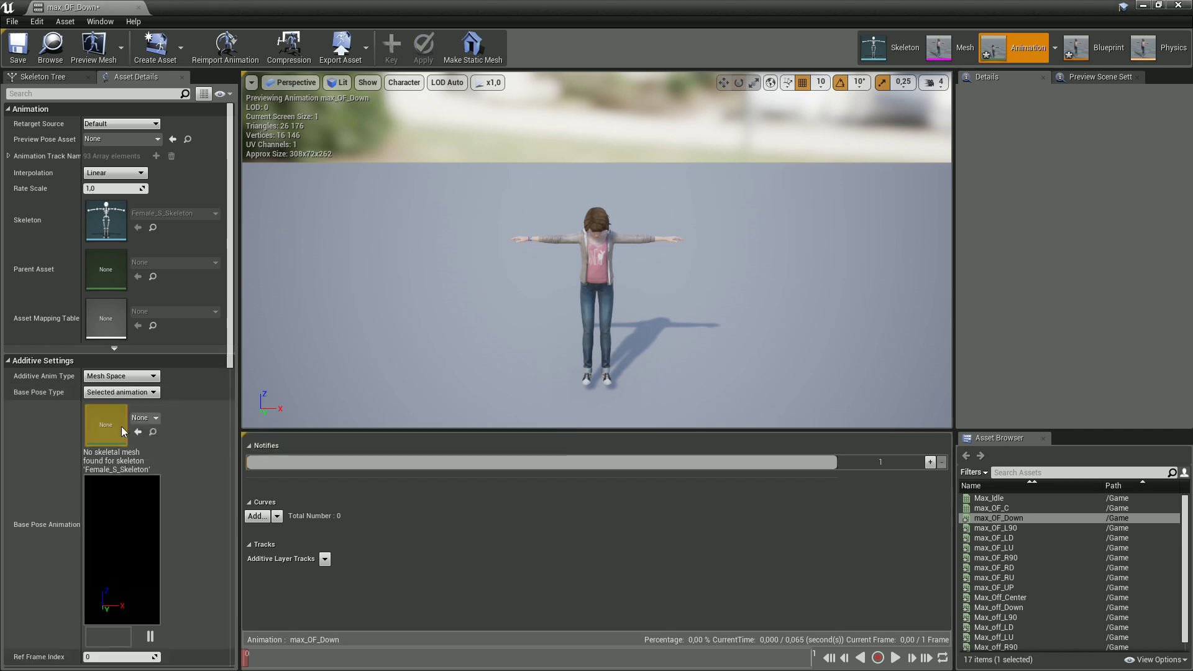
left_click(141, 418)
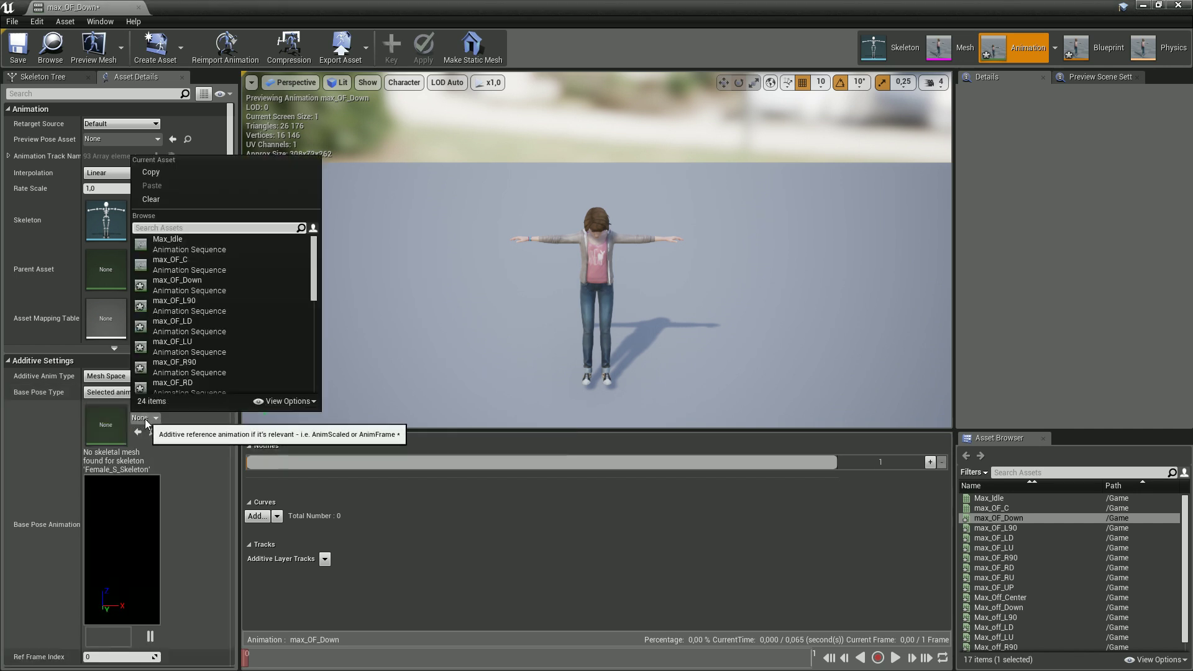
left_click(164, 235)
left_click(18, 48)
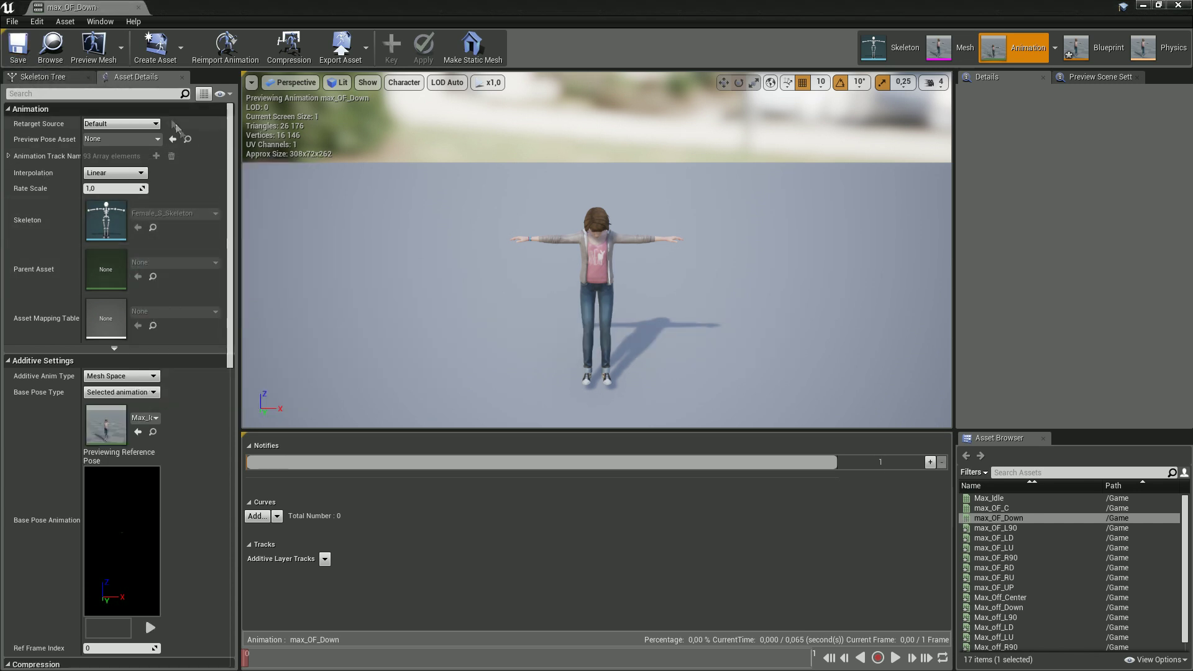
left_click(1178, 5)
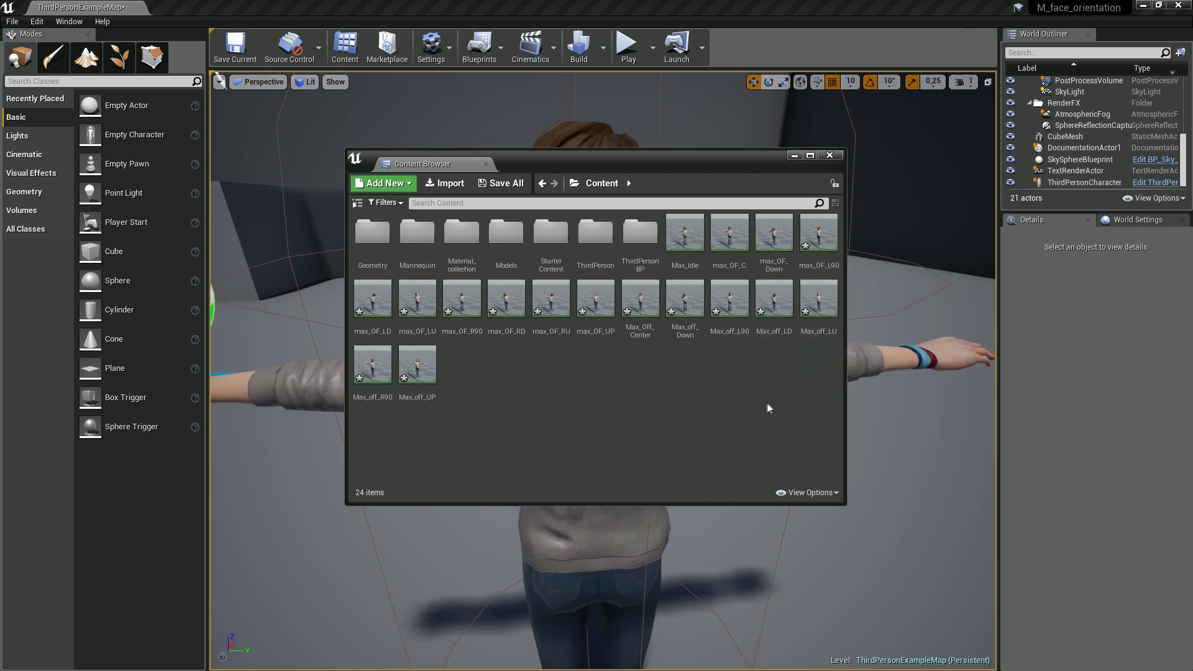
- Open the max_OF_L90 animation for editing
double_click(809, 249)
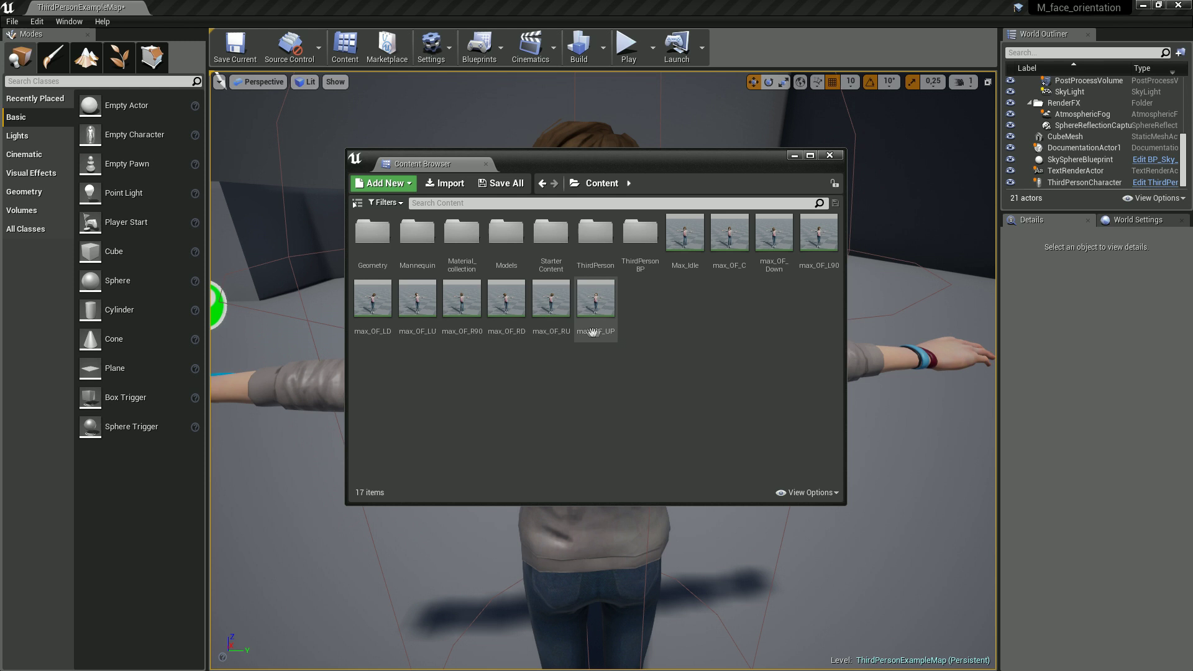
- Create a new folder named Face_offset in the root Content folder
mouse_move(597, 328)
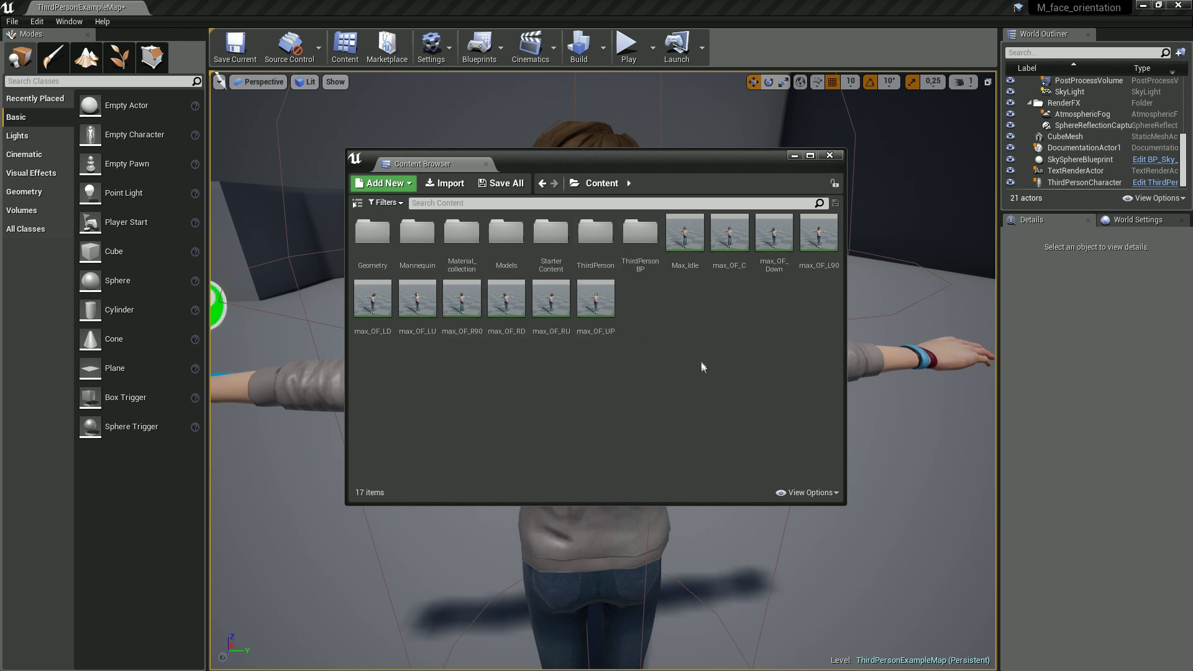
right_click(674, 330)
left_click(712, 297)
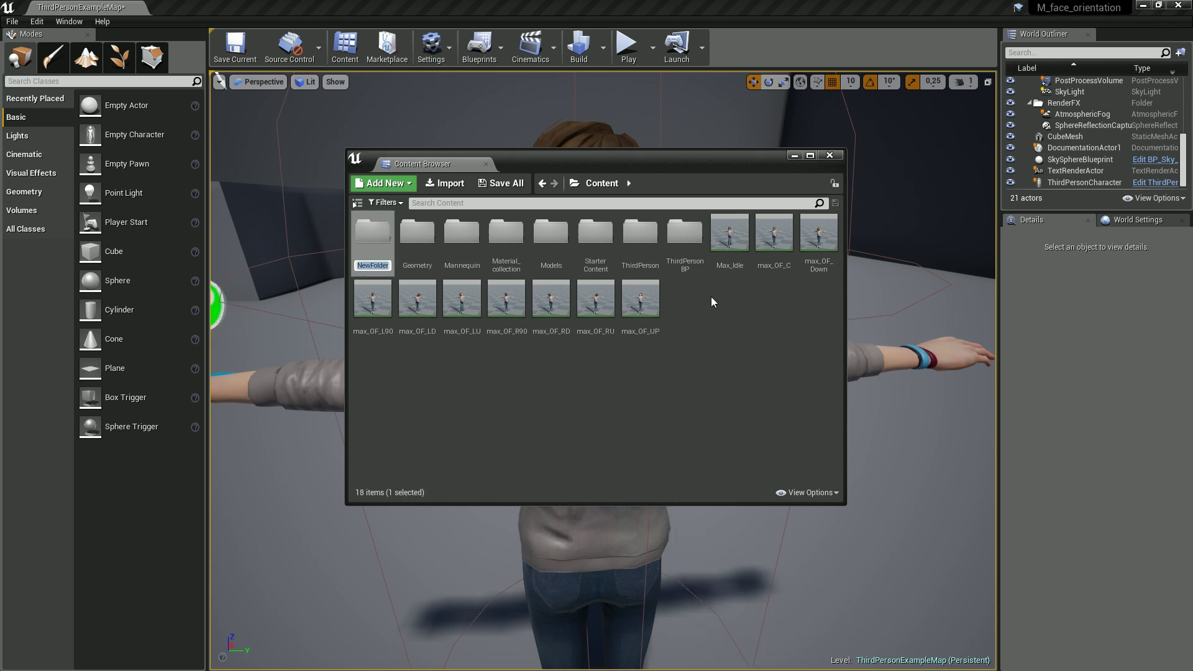
type("Face_offset")
key("Return")
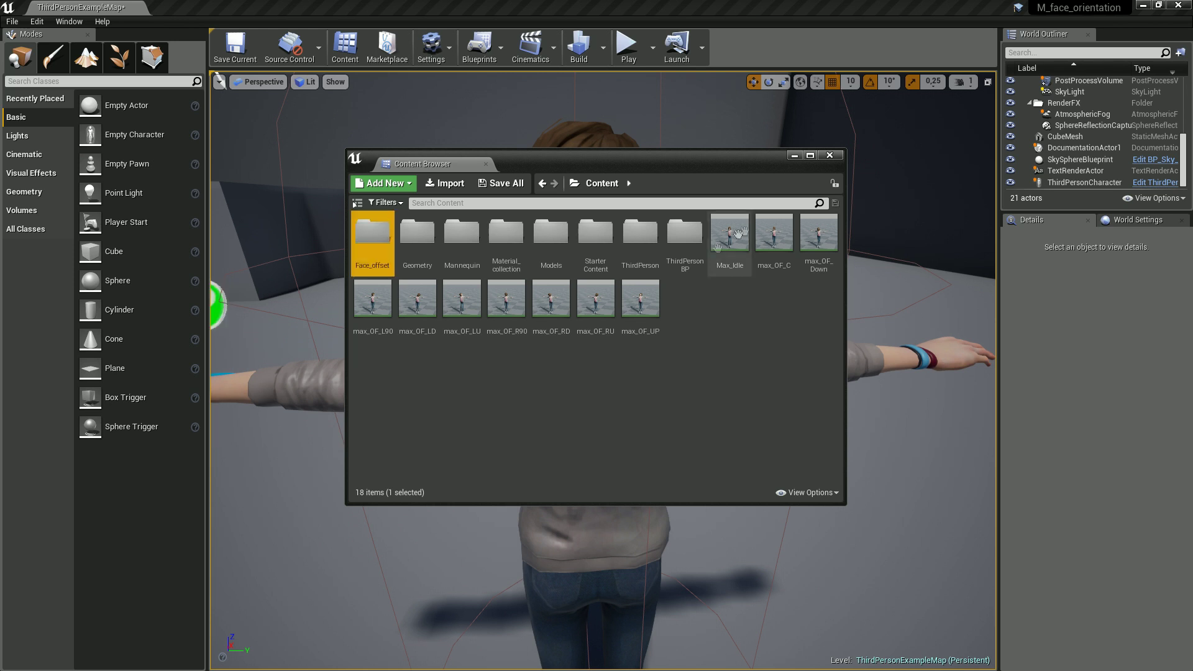
- Move all animations from Max_Idle through max_OF_UP into the Face_offset folder
left_click(724, 266)
left_click(640, 301, "shift")
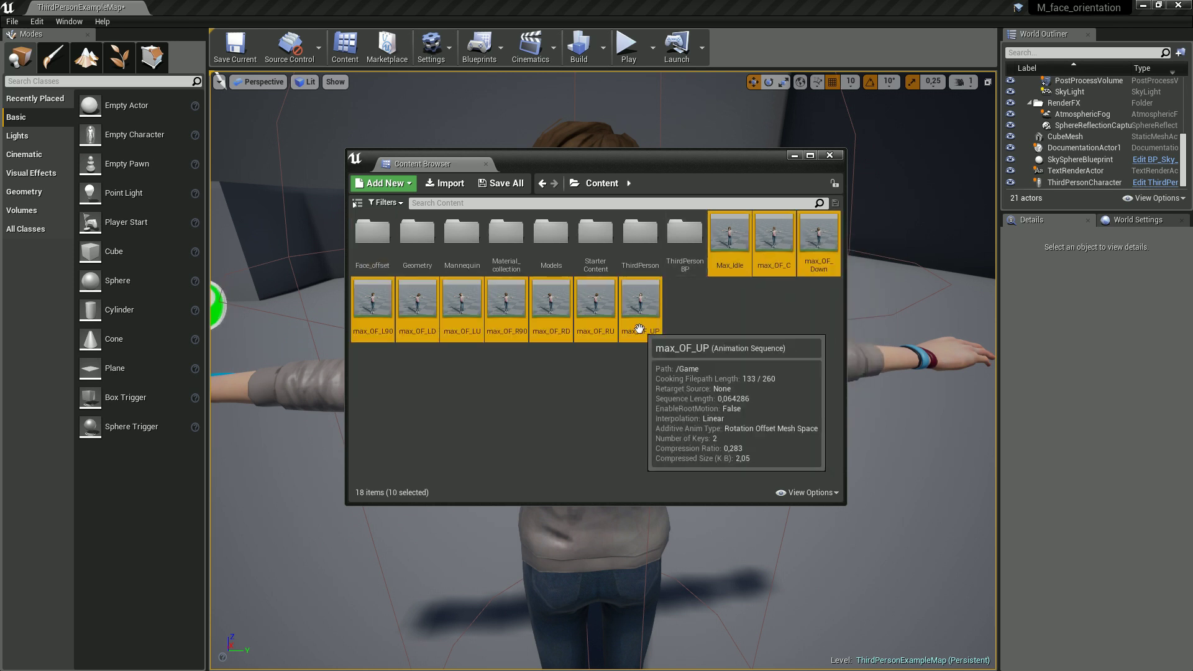
left_click_drag(376, 327, 370, 256)
left_click(382, 268)
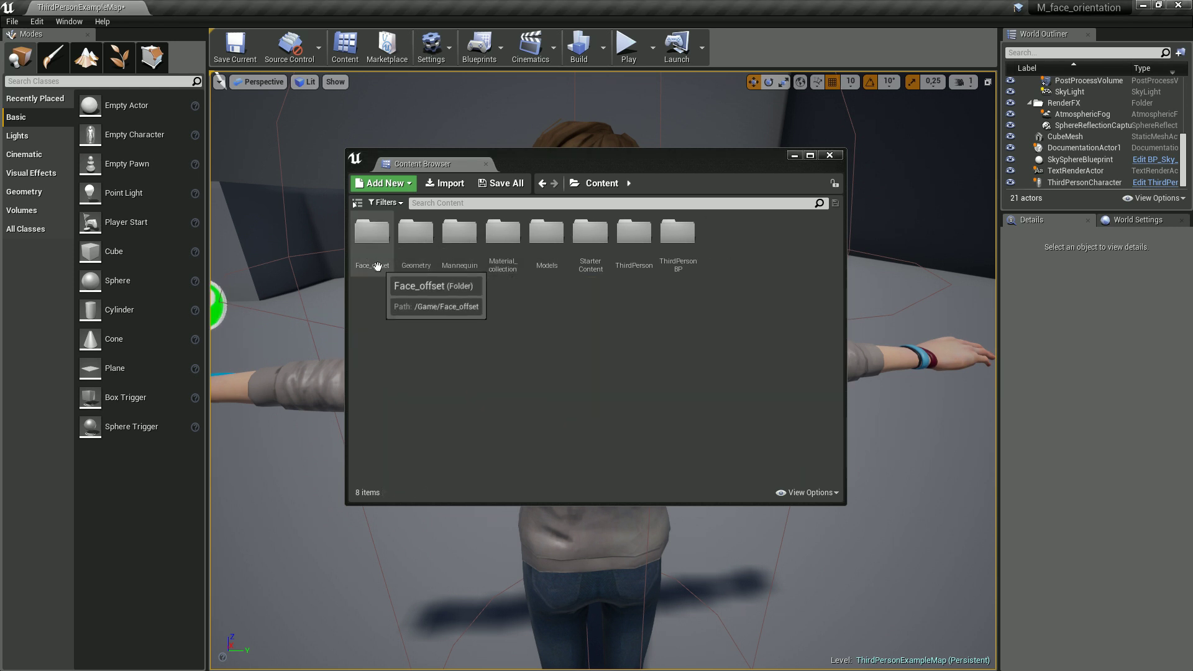
- Move the Face_offset folder from Content into the Models folder
left_click_drag(372, 236, 552, 240)
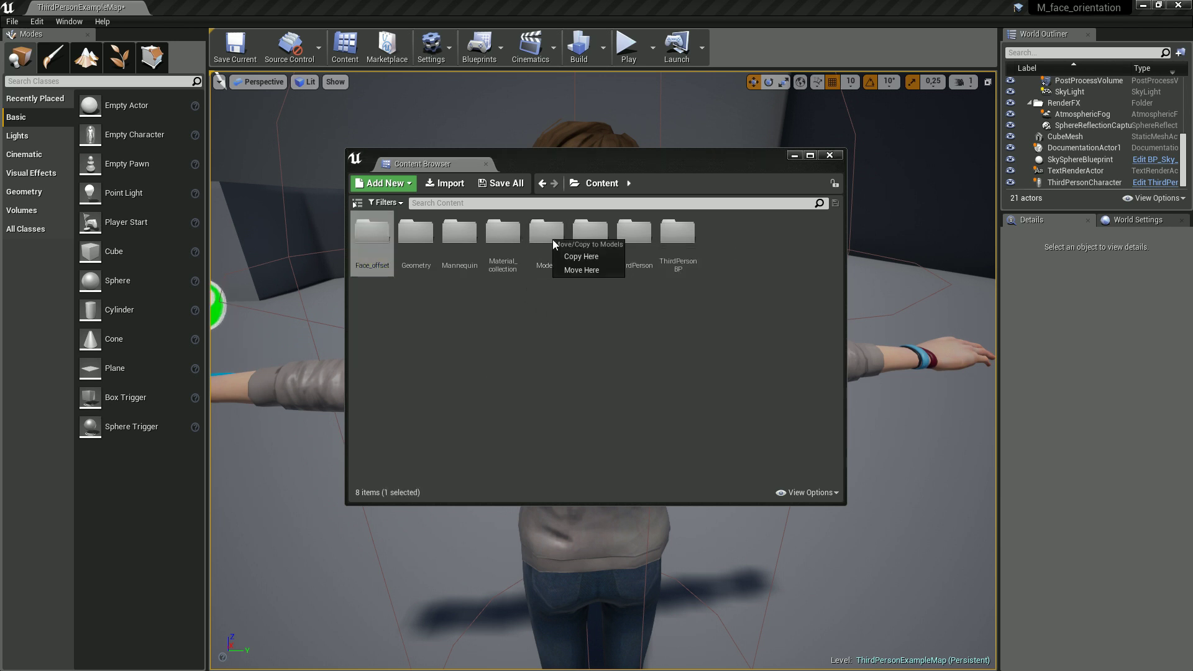
left_click(571, 254)
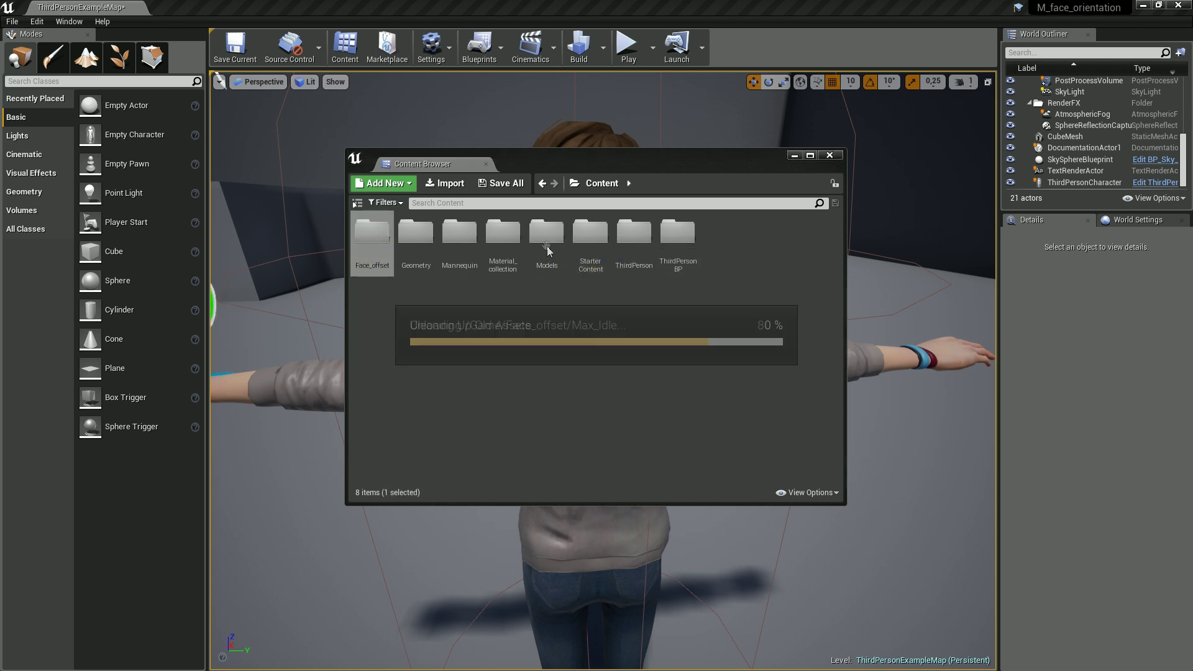
double_click(546, 239)
key("alt+Left")
- Inside the Models folder, move Face_offset into the Max folder
double_click(501, 240)
left_click_drag(380, 244, 415, 242)
left_click(430, 250)
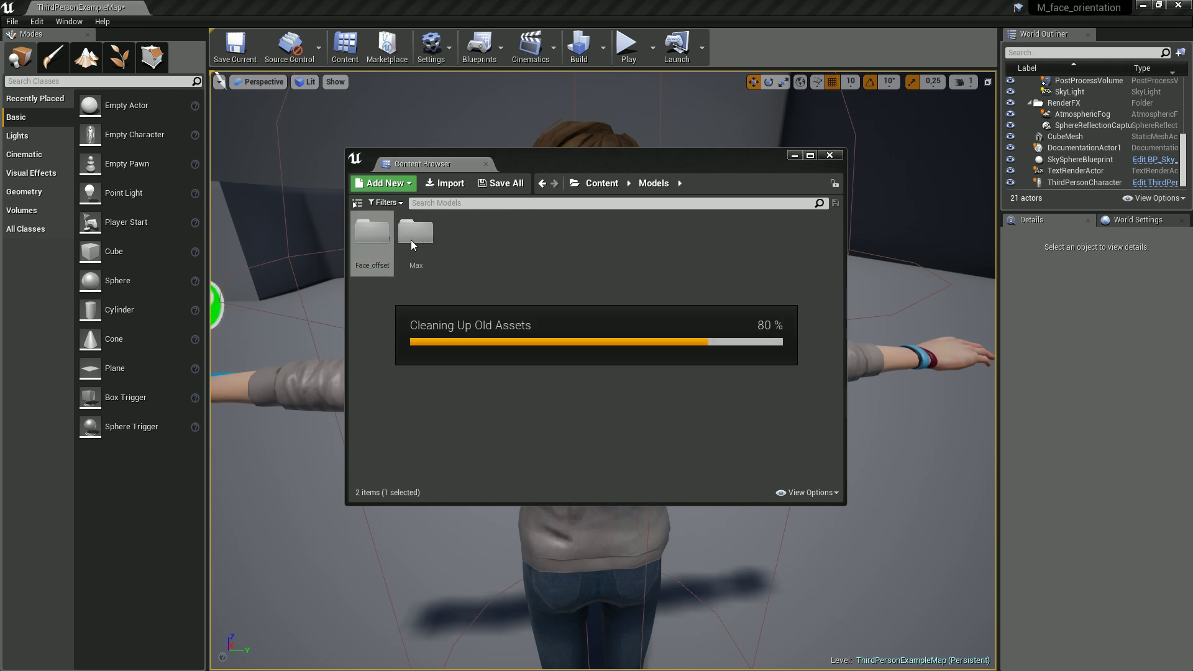
- In the Max folder, create an Aim Offset from the Max_Basic skeletal mesh and name it AIM_face
double_click(367, 236)
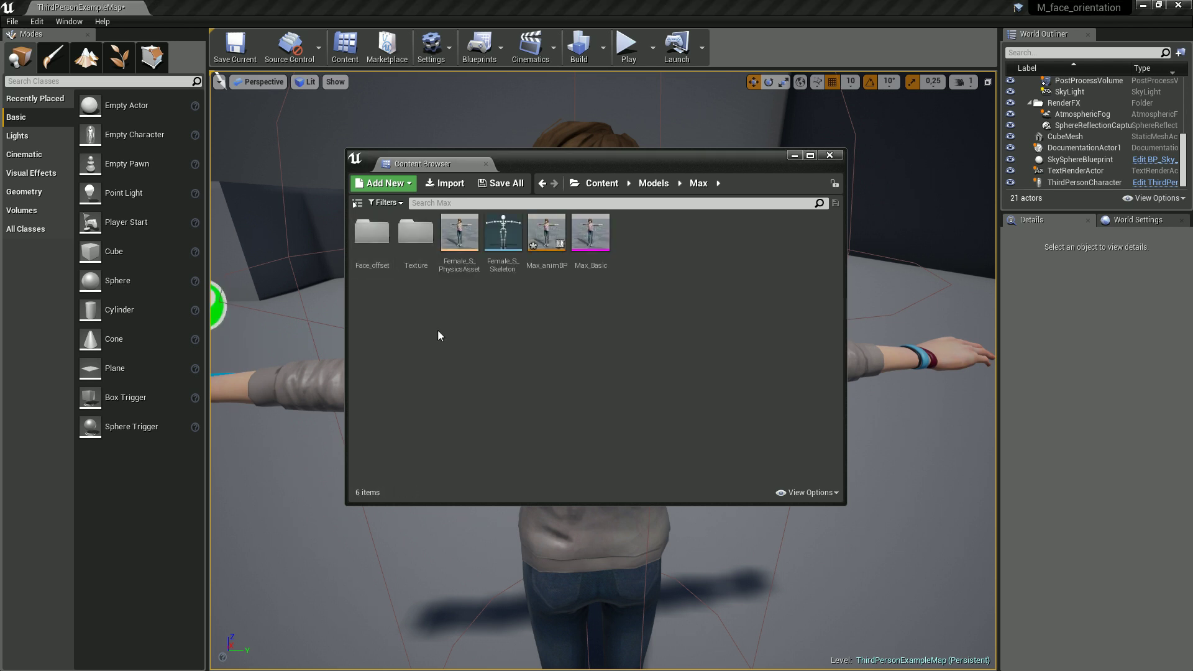
right_click(576, 247)
mouse_move(620, 261)
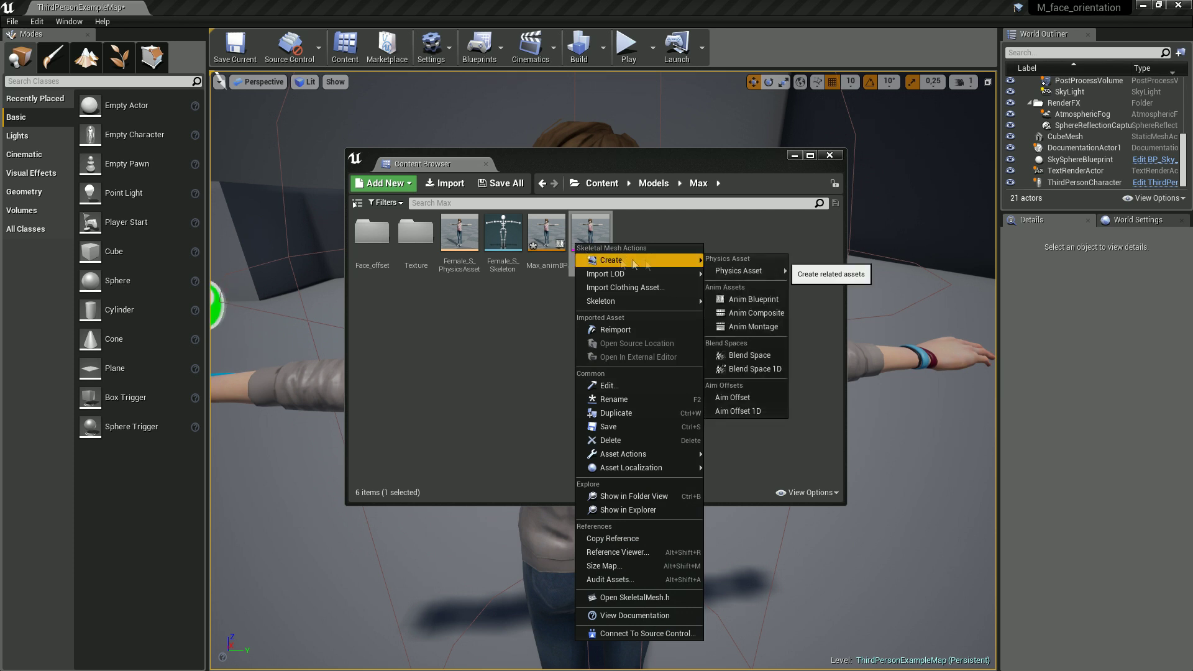
left_click(744, 397)
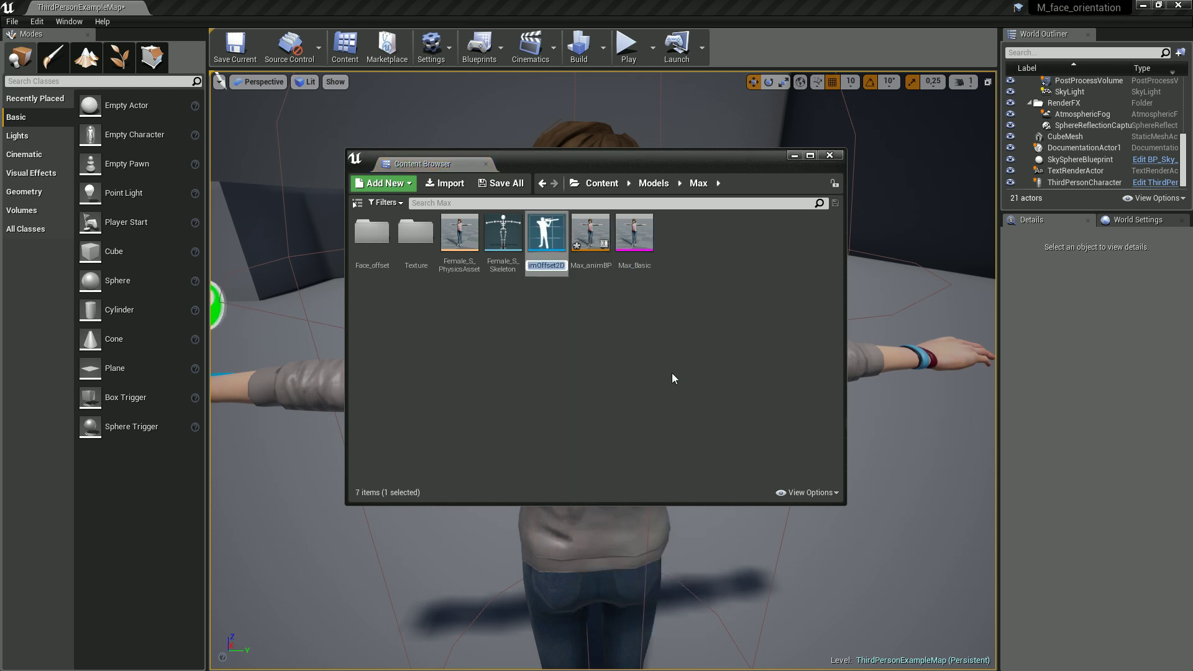
type("f")
key("BackSpace")
type("AlM_face")
key("Return")
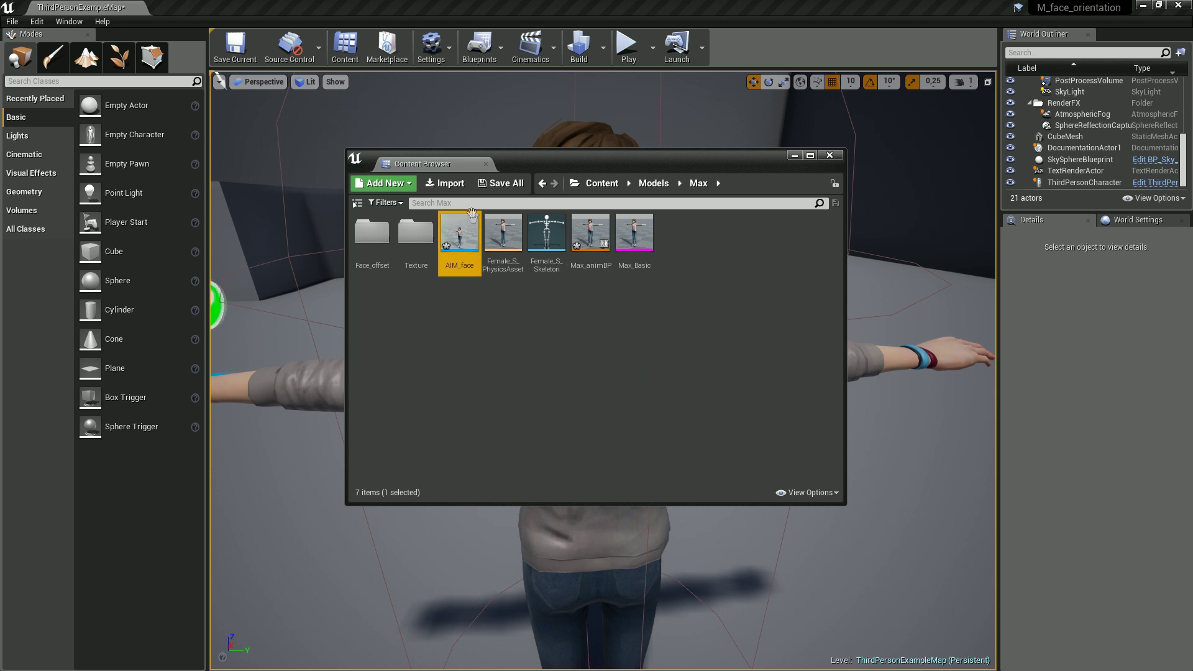
- Open the AIM_face aim offset and set its Preview Base Pose to Max_Idle
double_click(459, 234)
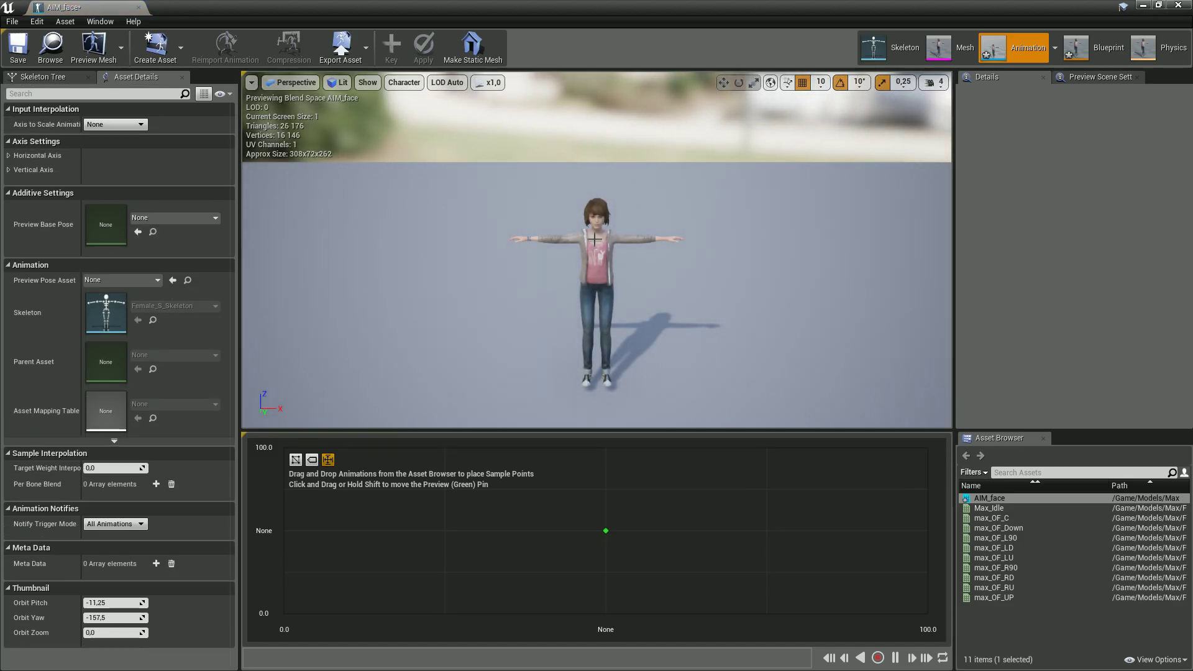
scroll(595, 239, "up", 3)
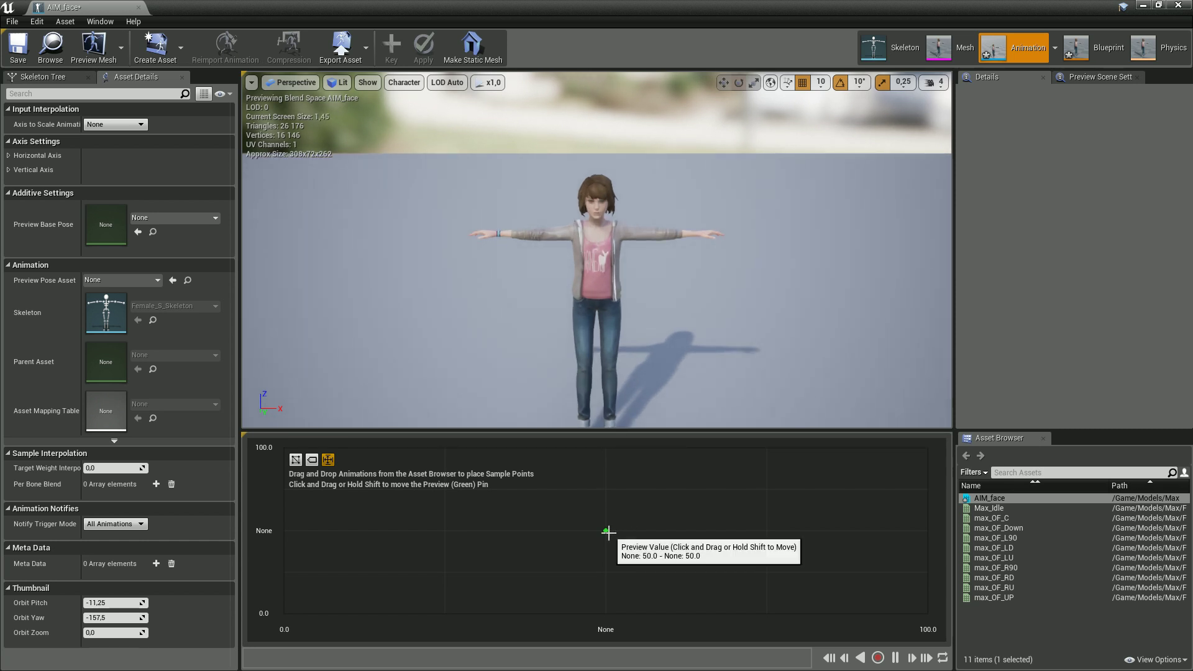
mouse_move(607, 533)
left_mouse_down()
mouse_move(458, 507)
mouse_move(603, 460)
mouse_move(610, 519)
left_mouse_up()
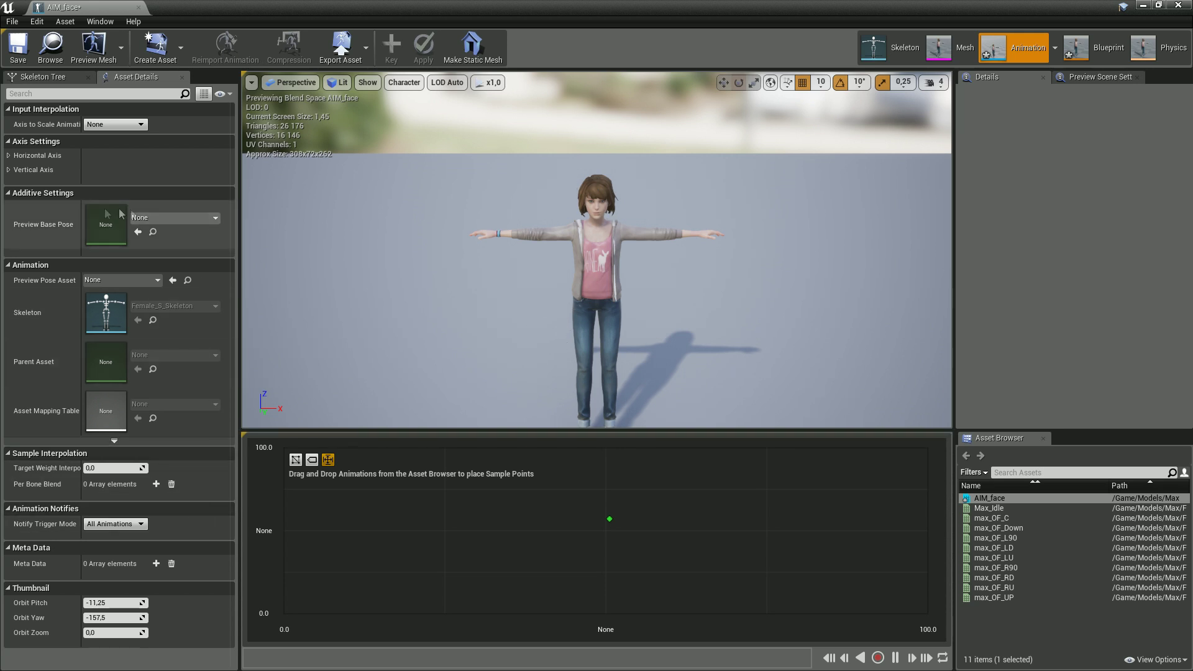
left_click(175, 218)
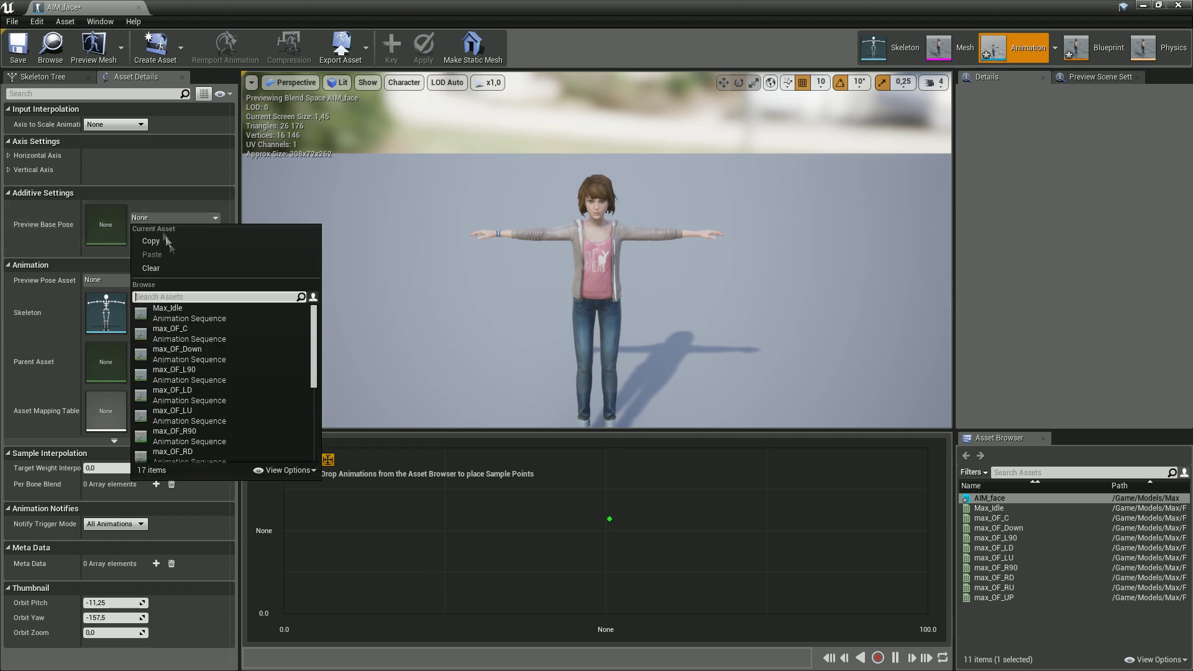
left_click(169, 312)
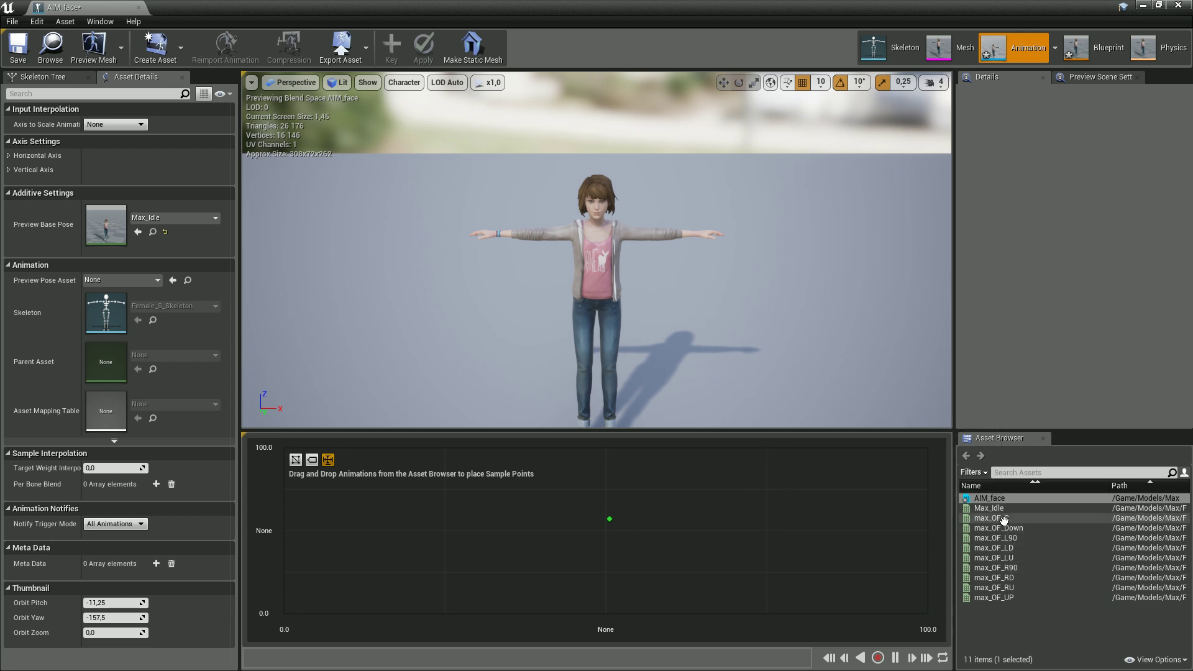
- Place max_OF_C at the grid's centre, max_OF_UP and max_OF_Down at its upper and lower midpoints, and max_OF_L90 and max_OF_R90 at its left and right midpoints
left_click_drag(1002, 517, 676, 512)
left_click_drag(603, 532, 606, 531)
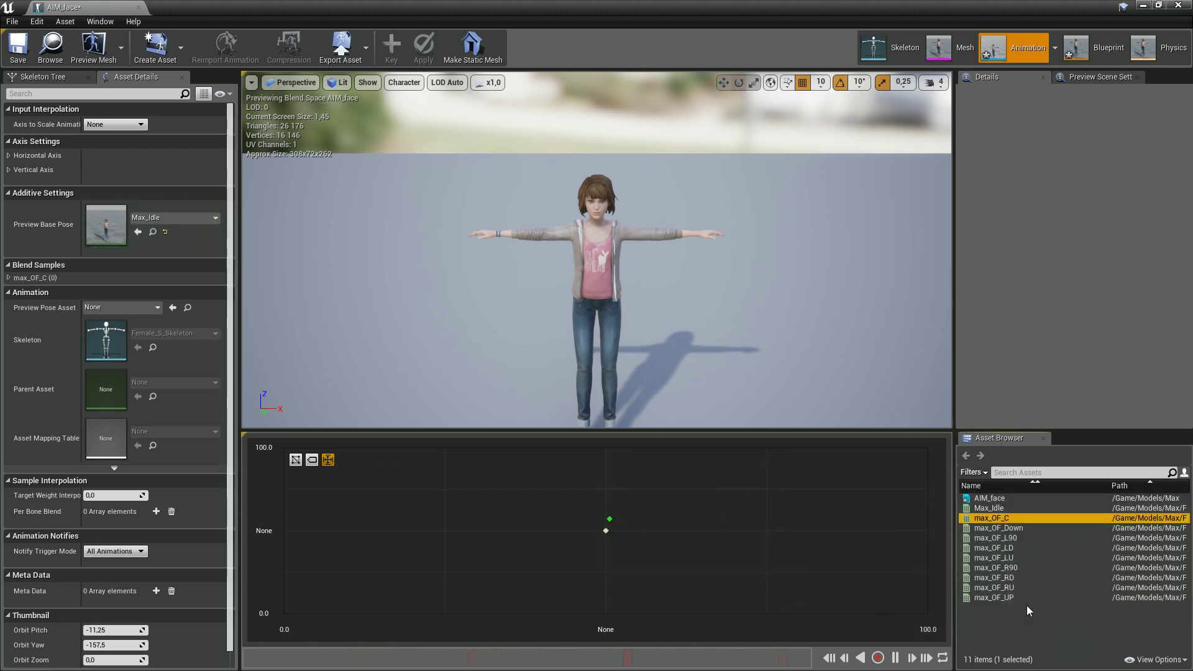
left_click_drag(994, 597, 603, 454)
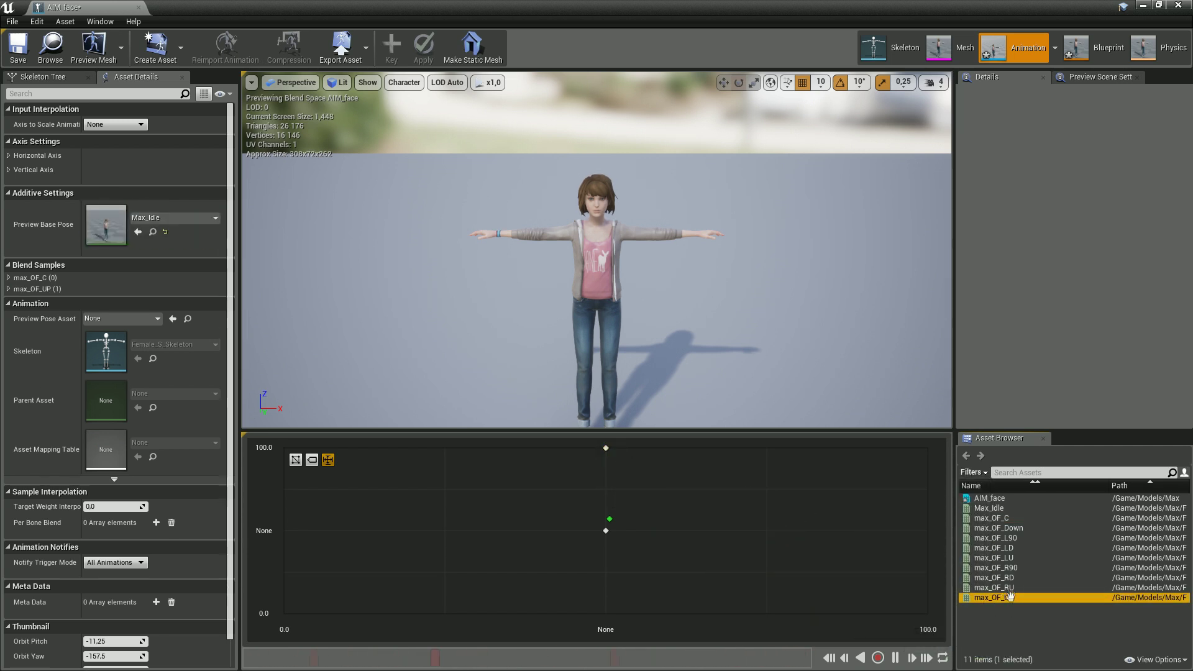
left_click_drag(1008, 528, 602, 605)
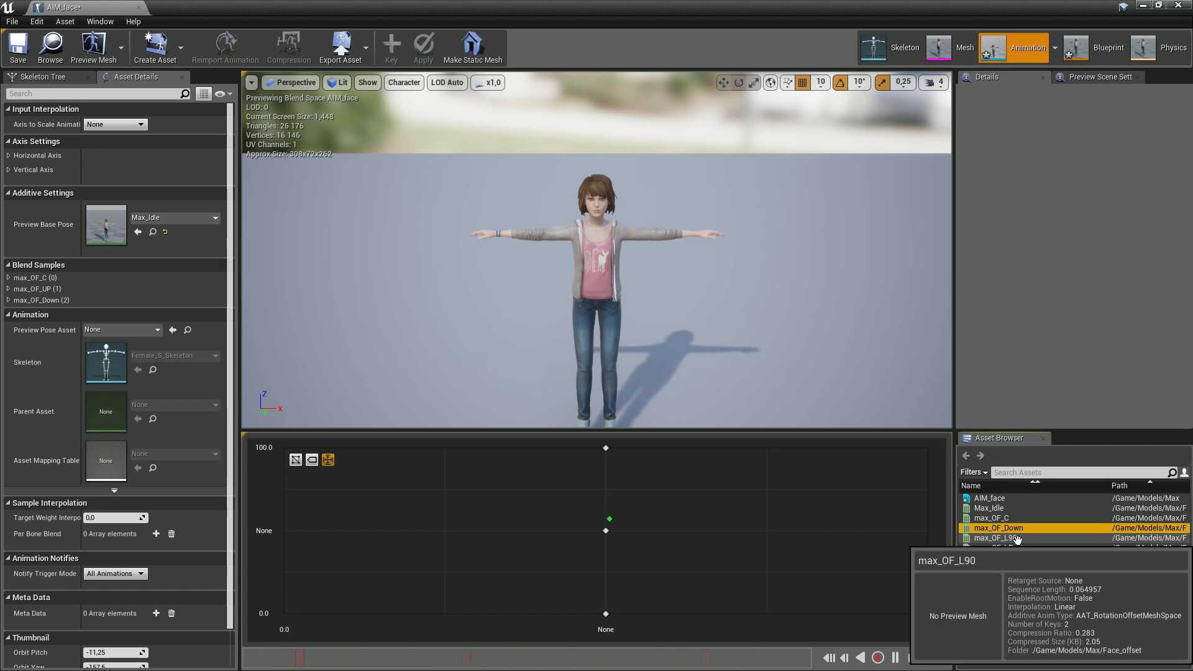
left_click_drag(1016, 538, 284, 530)
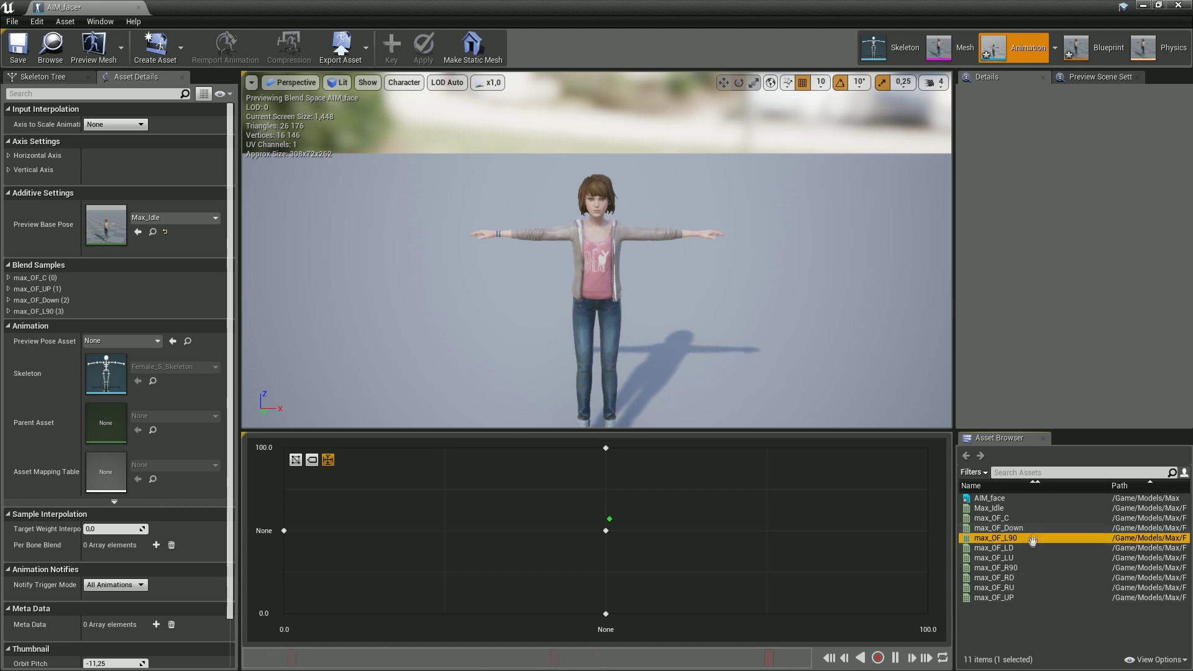
left_click_drag(994, 567, 928, 528)
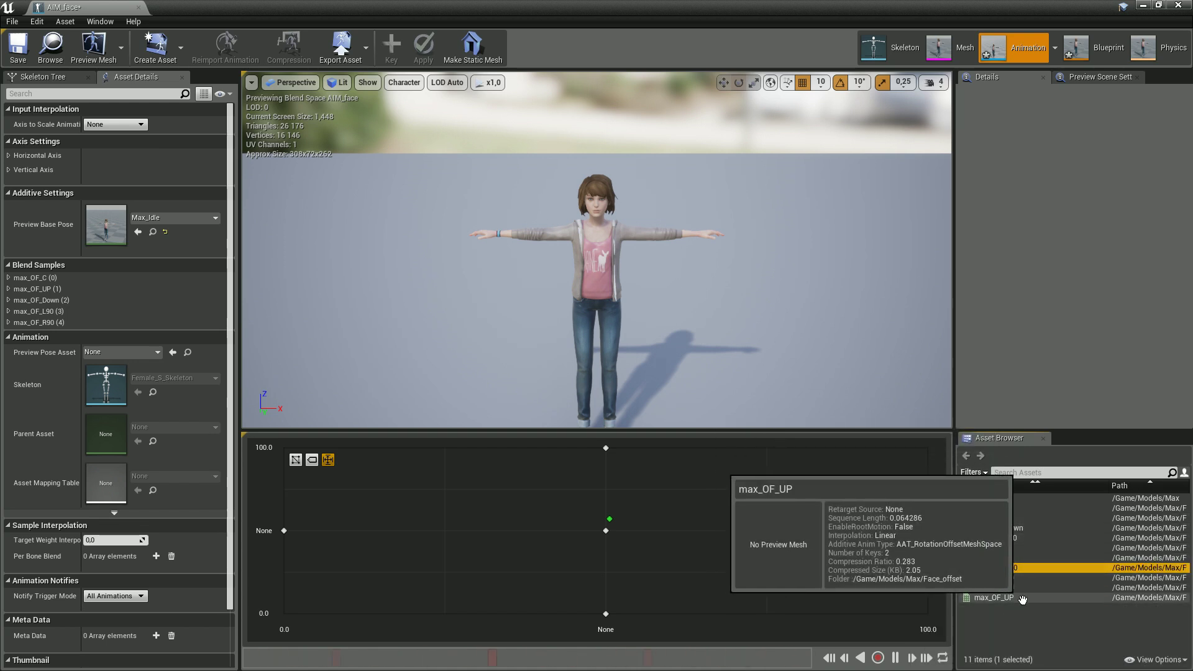
- Place max_OF_RU at grid point (100, 100), max_OF_RD at (100, 0) and max_OF_LU at (0, 100), and try to place max_OF_LD at (0, 0)
left_click_drag(997, 587, 930, 461)
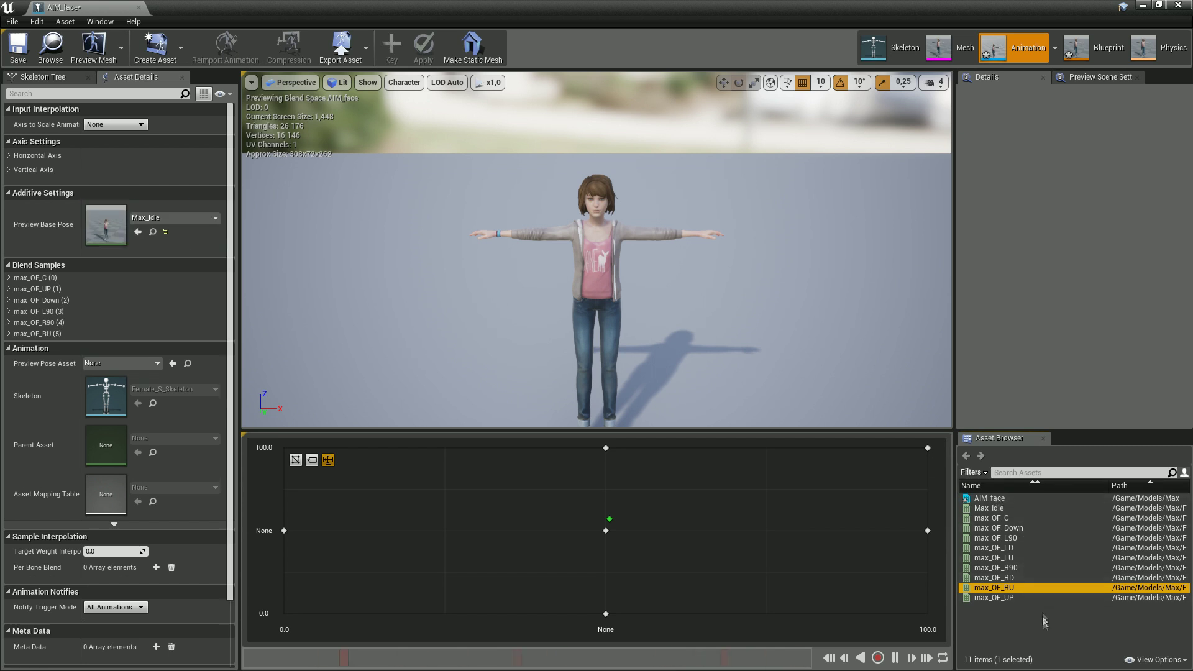
left_click_drag(994, 577, 927, 614)
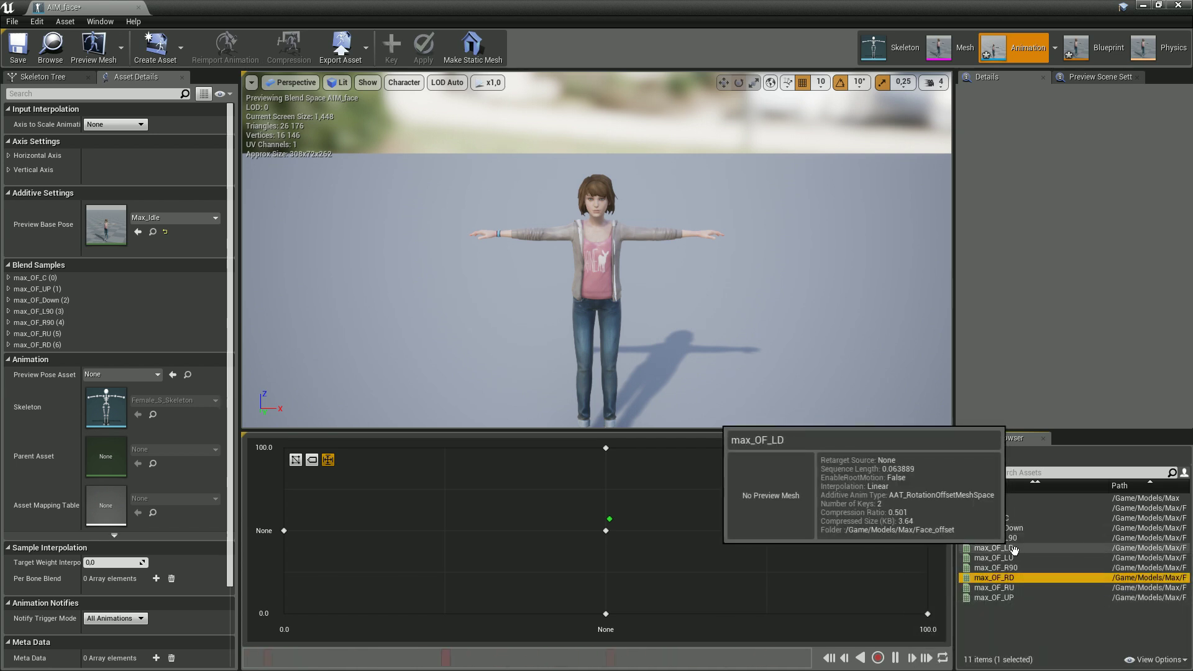
left_click_drag(993, 557, 284, 447)
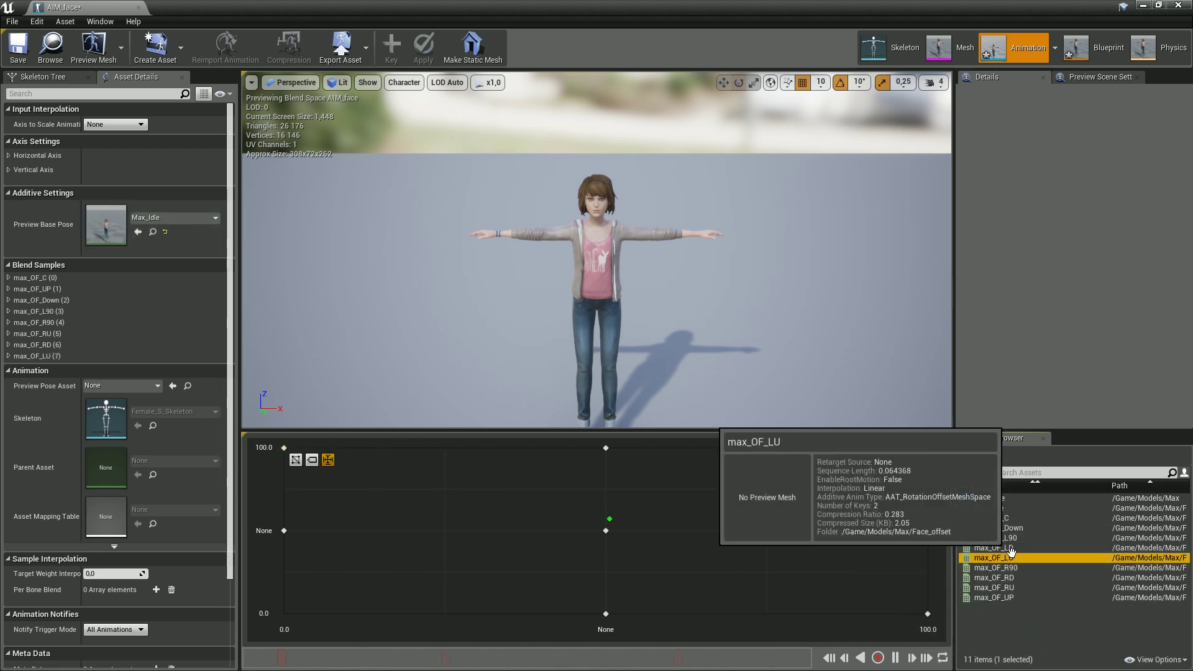
left_click_drag(994, 547, 289, 603)
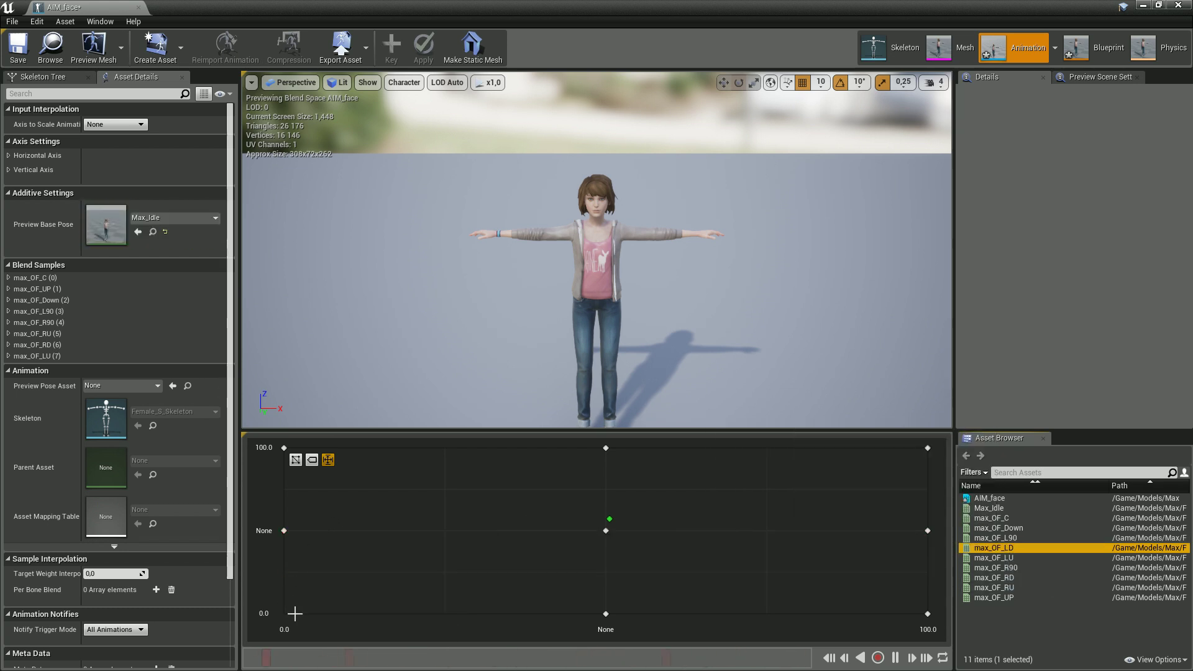
- Name the aim offset's horizontal axis Yaw and set its range from -90 to 90
left_click(10, 156)
left_click(8, 261)
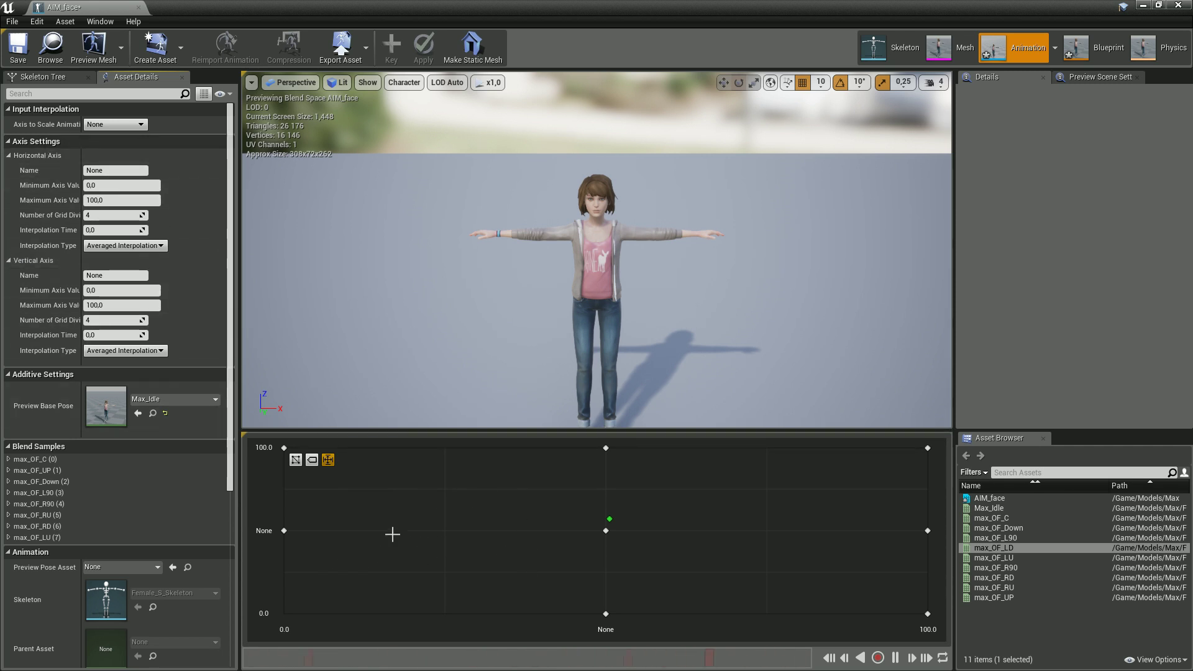
left_click(124, 172)
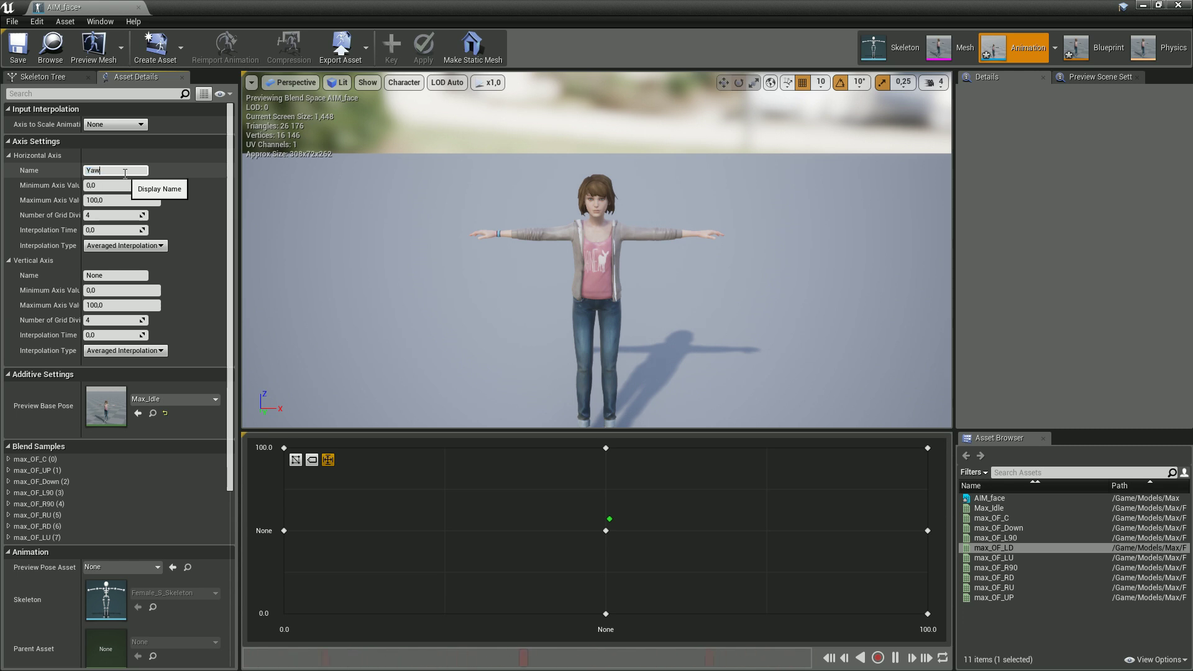
left_click(123, 186)
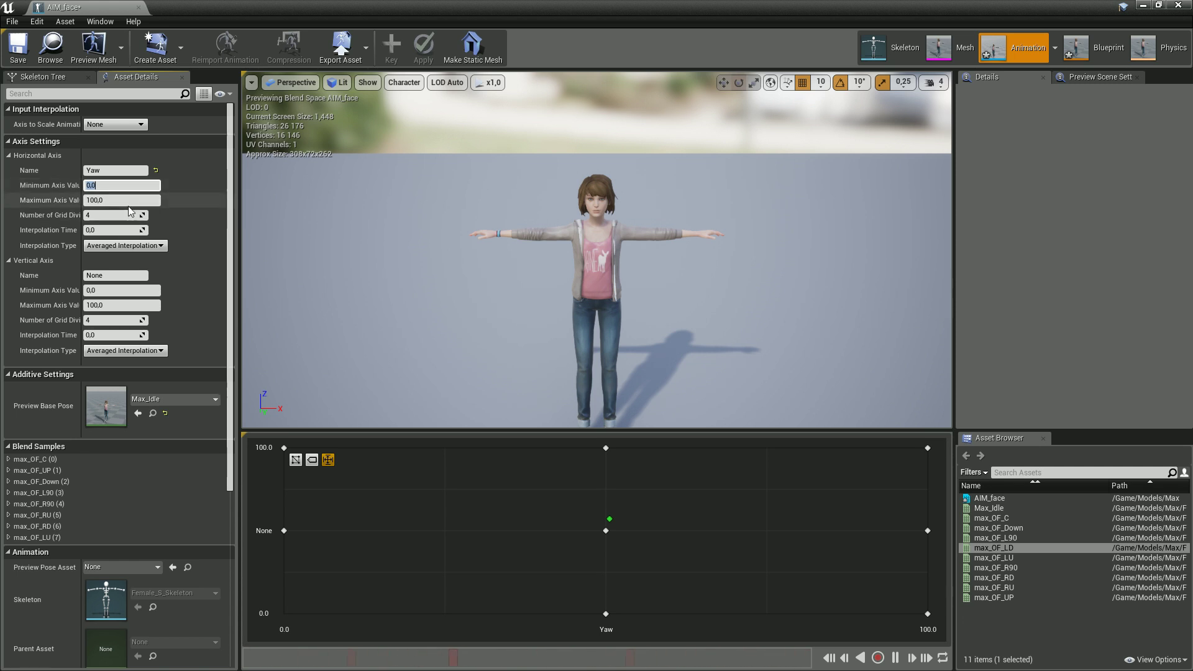
type("-")
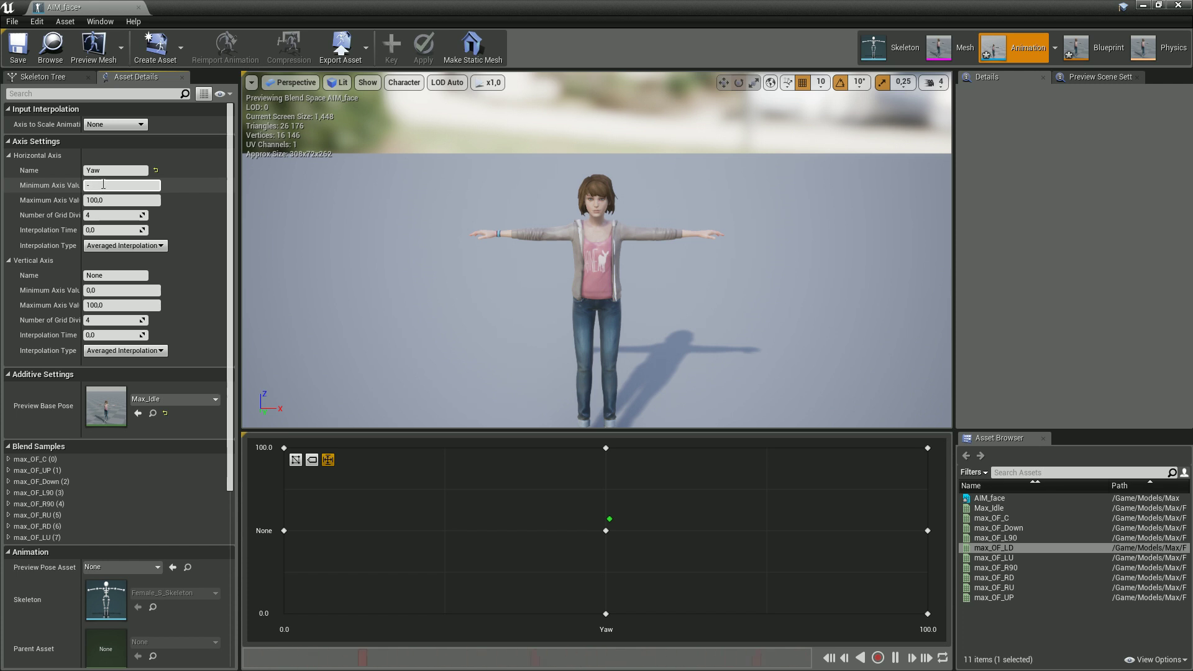
type("90")
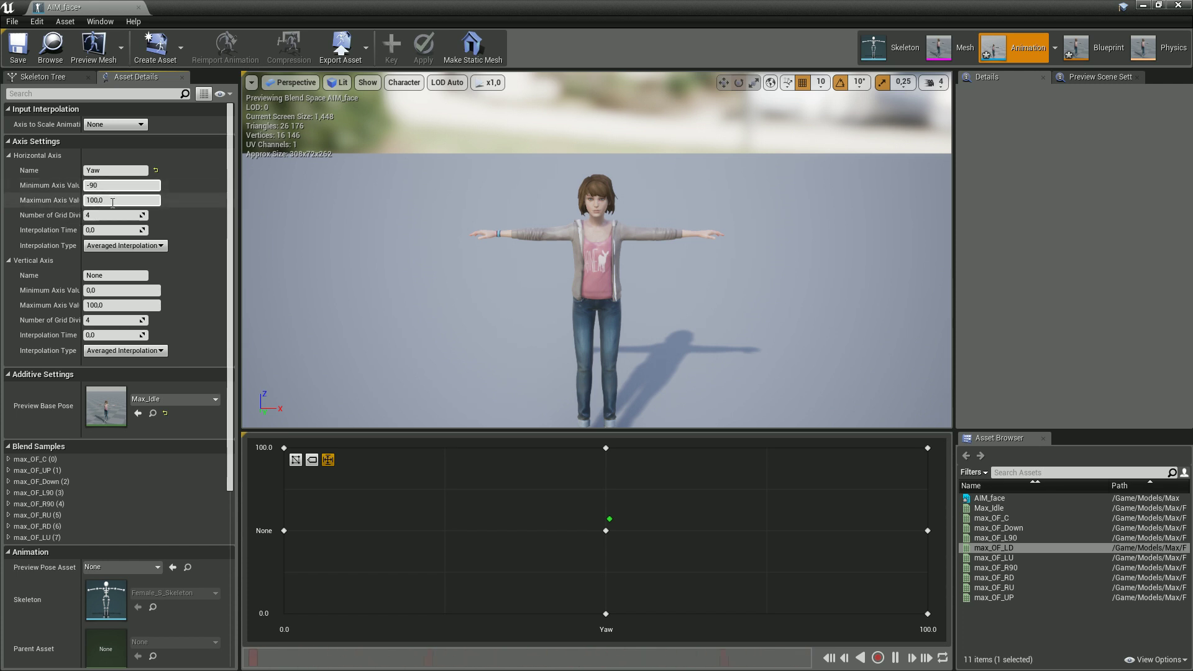
left_click(112, 200)
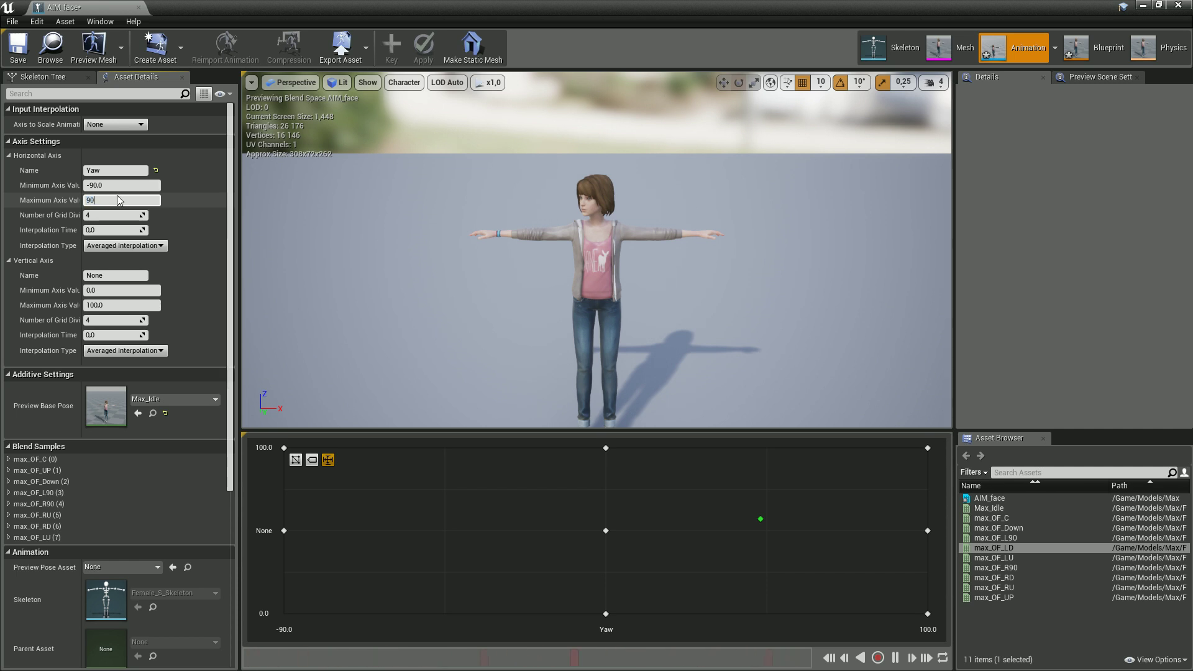
key("Tab")
- Name the vertical axis Pitch with a range from -90 to 90, and preview the blended head poses on the grid
type("P")
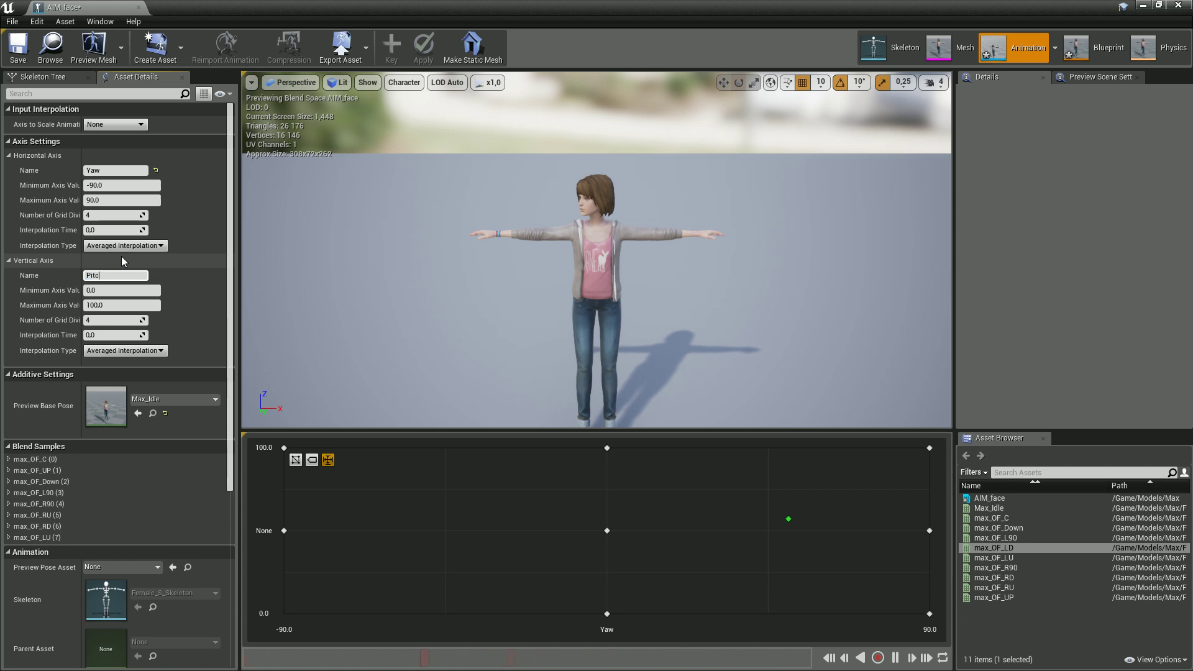
type("itch")
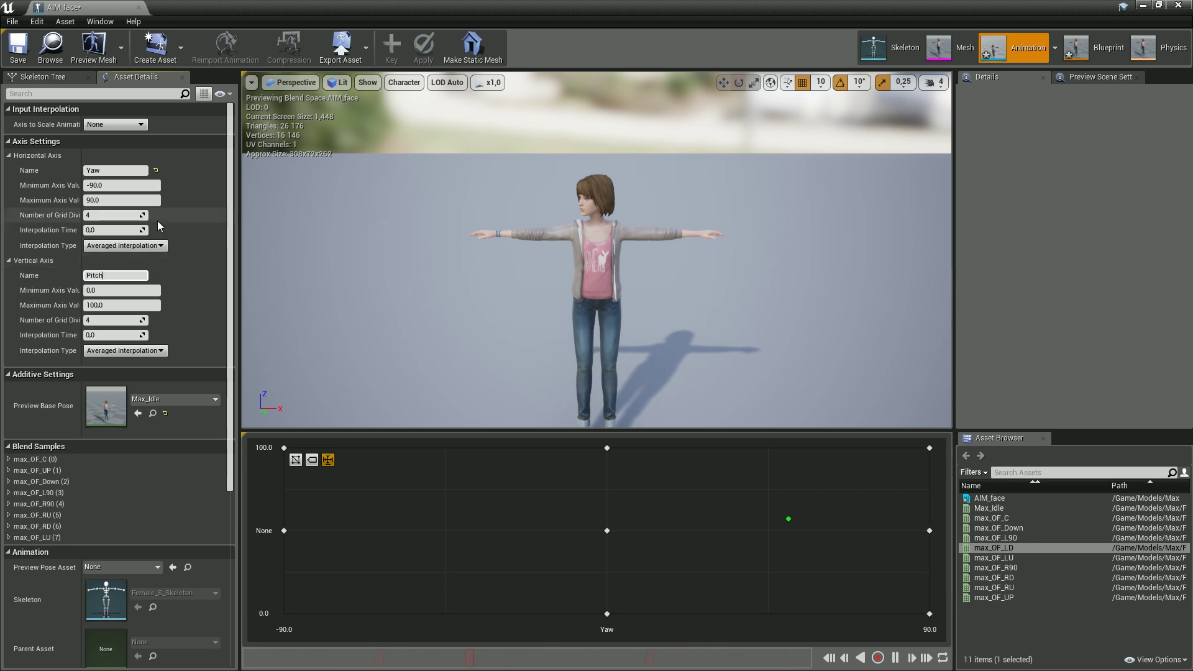
left_click(140, 290)
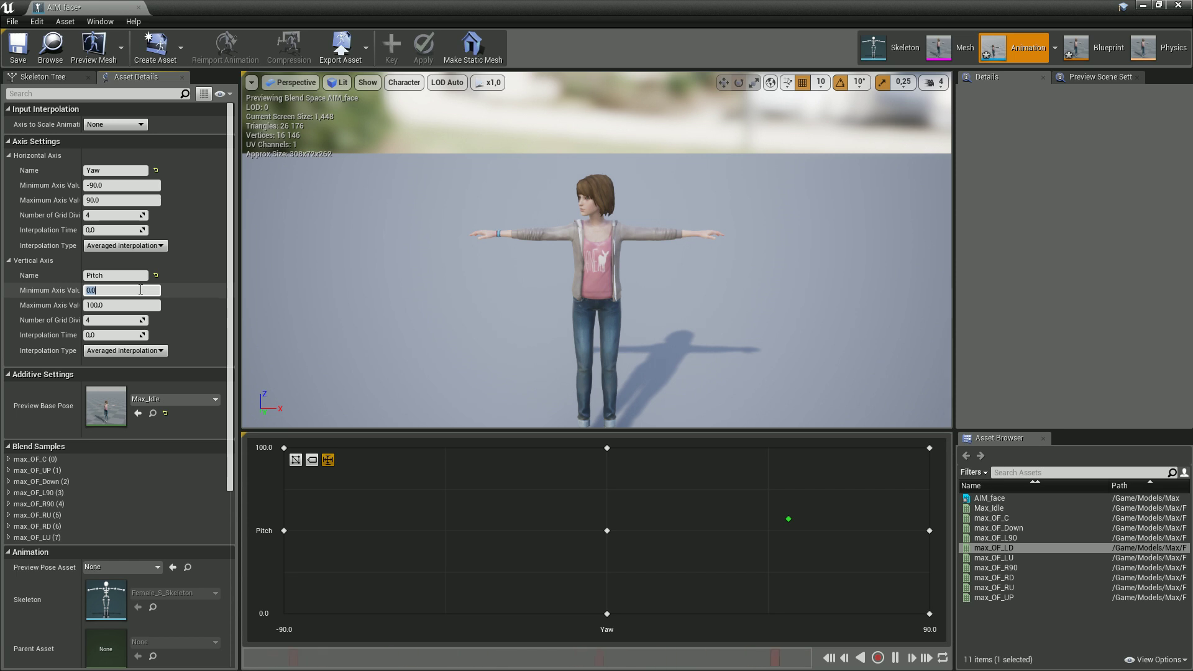
left_click(120, 304)
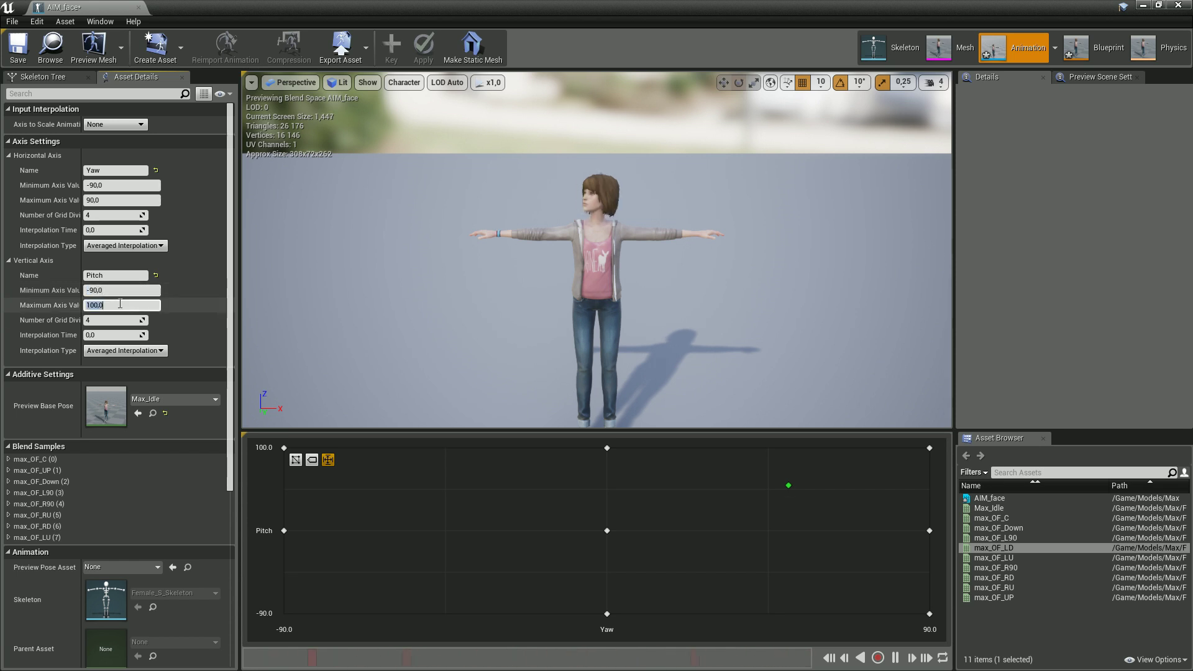
type("90")
key("Return")
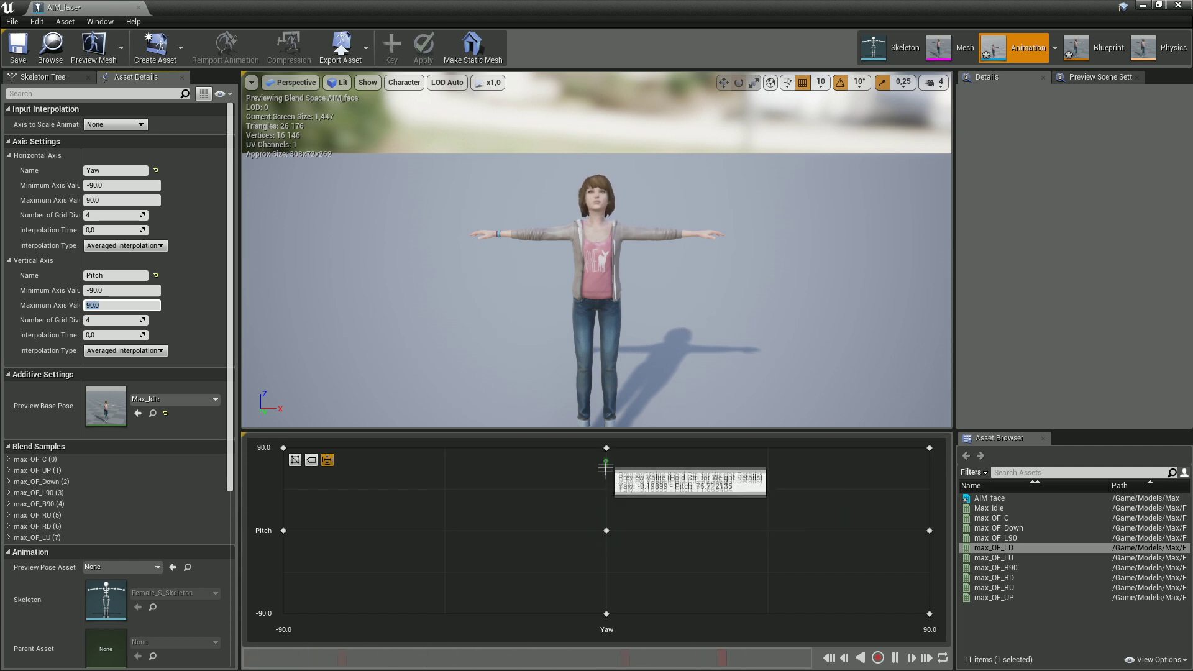
left_click(666, 504)
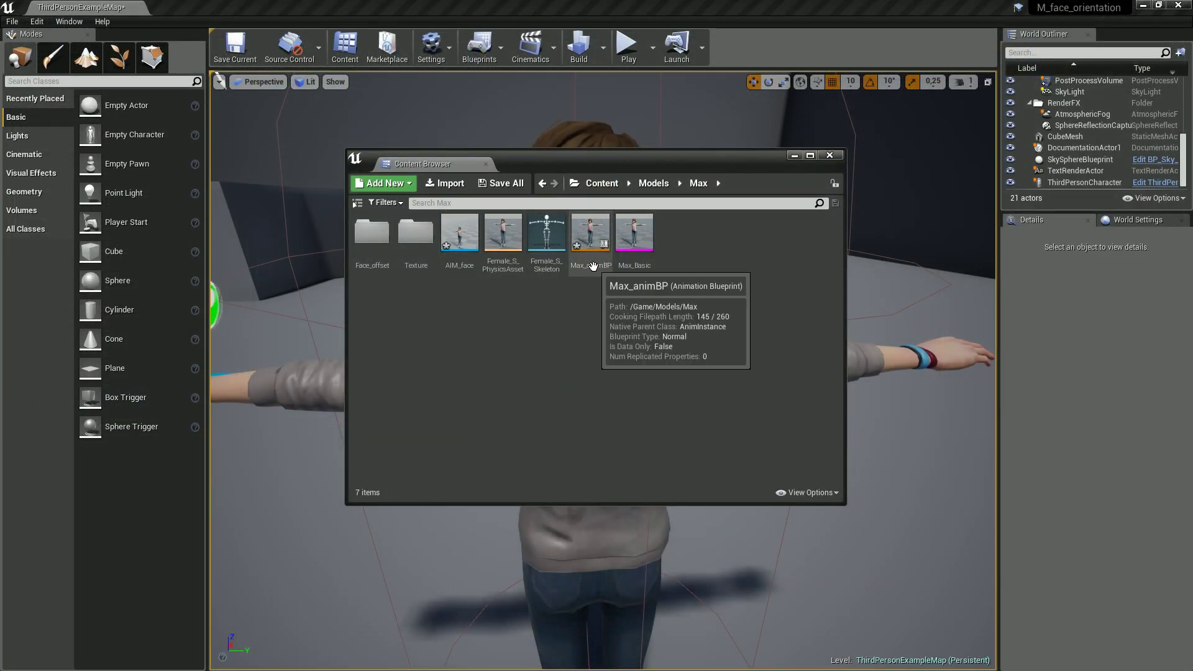
- In Max_animBP's Anim Graph, add the AIM_face aim offset node and connect its output pose to the Final Animation Pose result
double_click(591, 235)
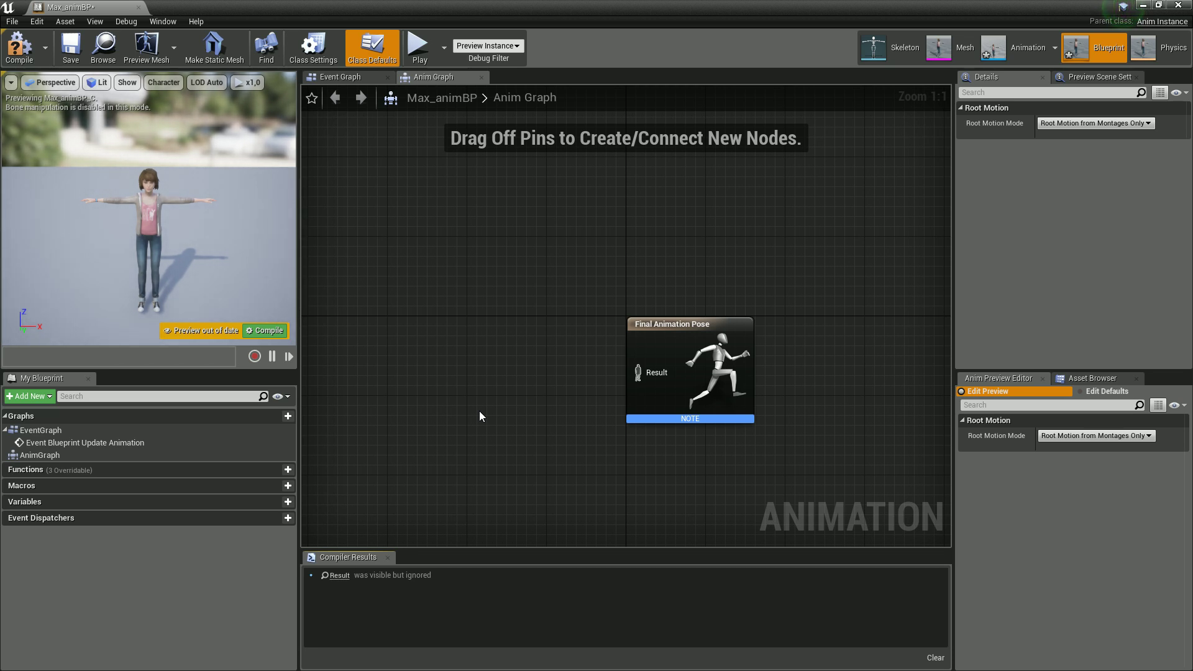
right_click_drag(379, 426, 508, 401)
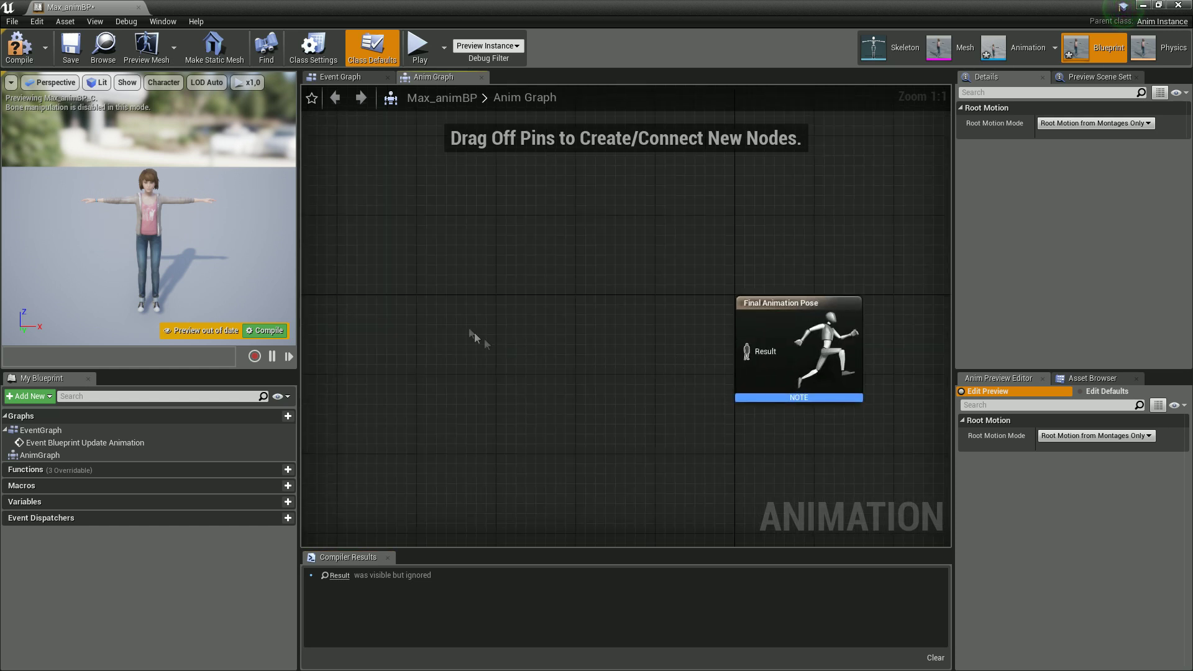
left_click(1103, 381)
left_click(987, 438)
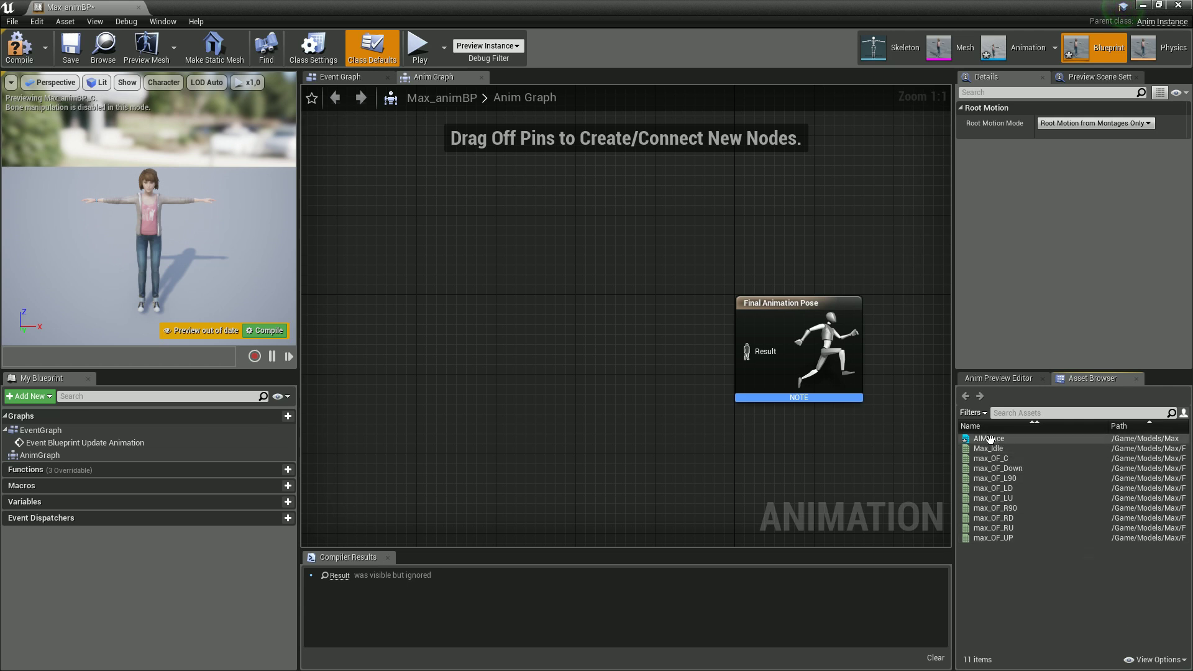
left_click_drag(988, 438, 539, 354)
right_click_drag(590, 398, 686, 369)
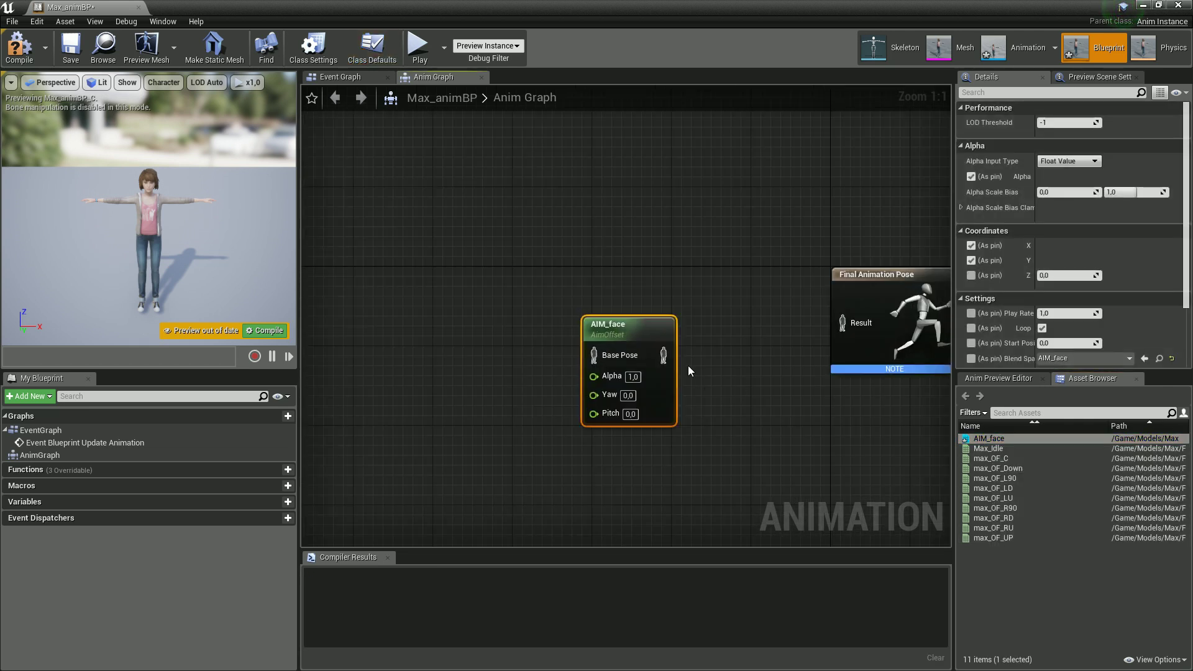
left_click_drag(663, 354, 826, 323)
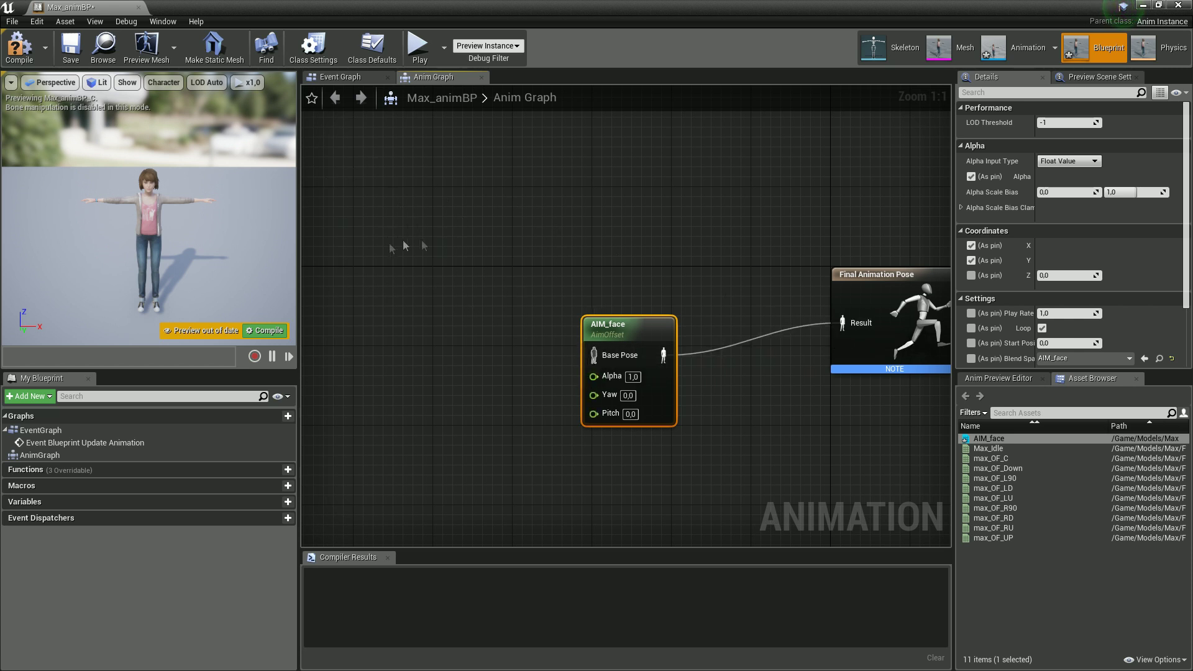
- Add the Max_Idle animation to the Anim Graph and connect its pose to AIM_face's Base Pose
left_click_drag(988, 448, 372, 239)
left_click_drag(438, 266, 632, 283)
right_click_drag(644, 403, 722, 395)
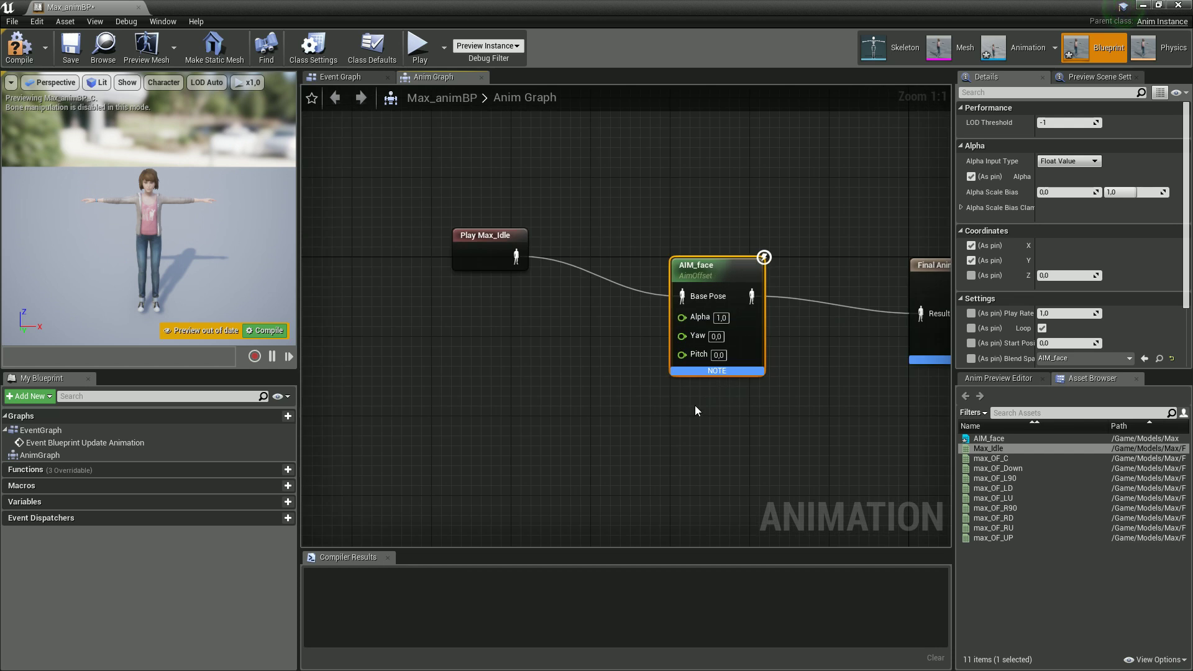
- Promote AIM_face's Yaw input to a float variable named Yaw and place its node beside that input
left_click_drag(682, 335, 591, 347)
left_click(639, 381)
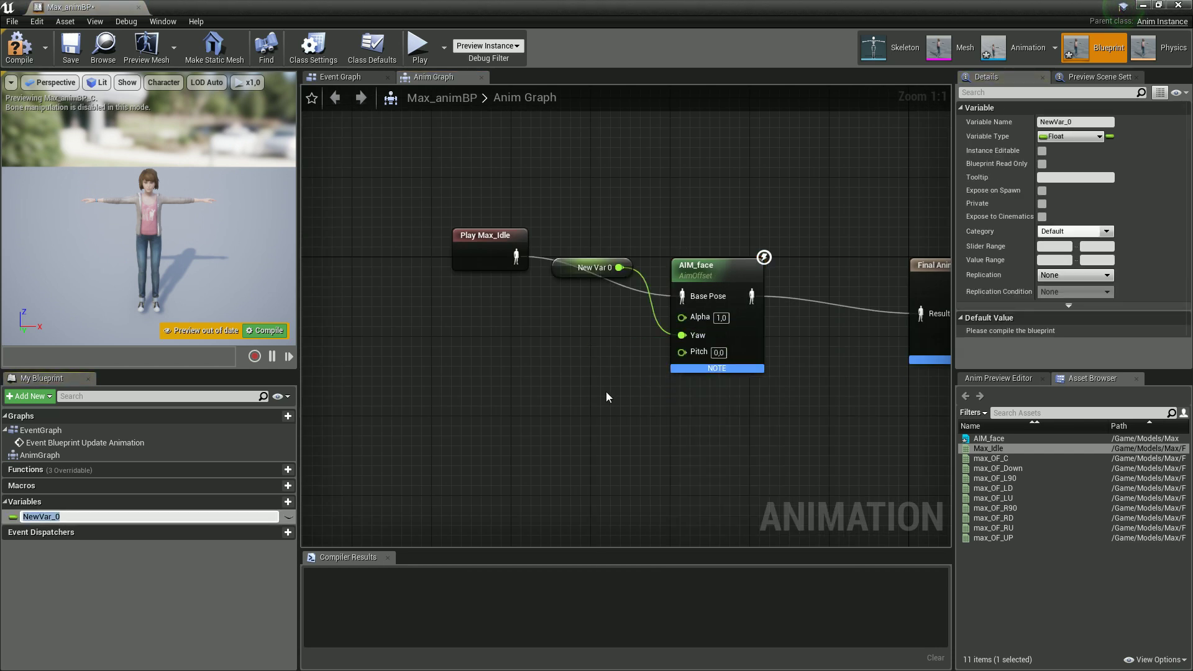
type("Yaw")
key("Return")
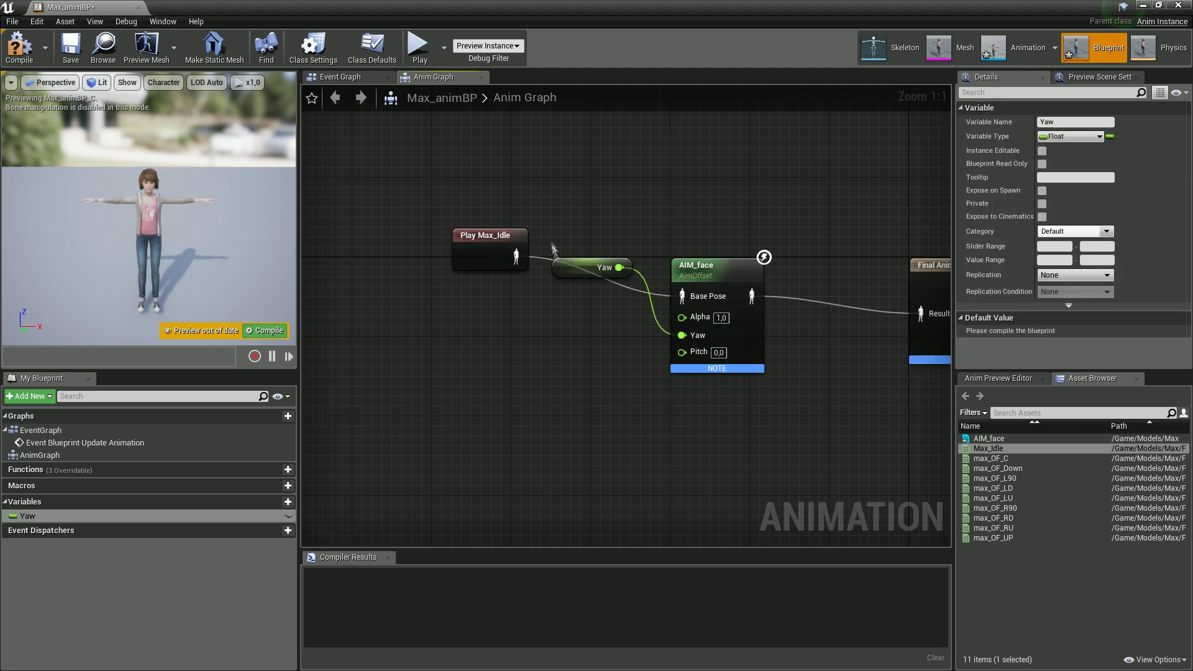
left_click_drag(561, 272, 542, 332)
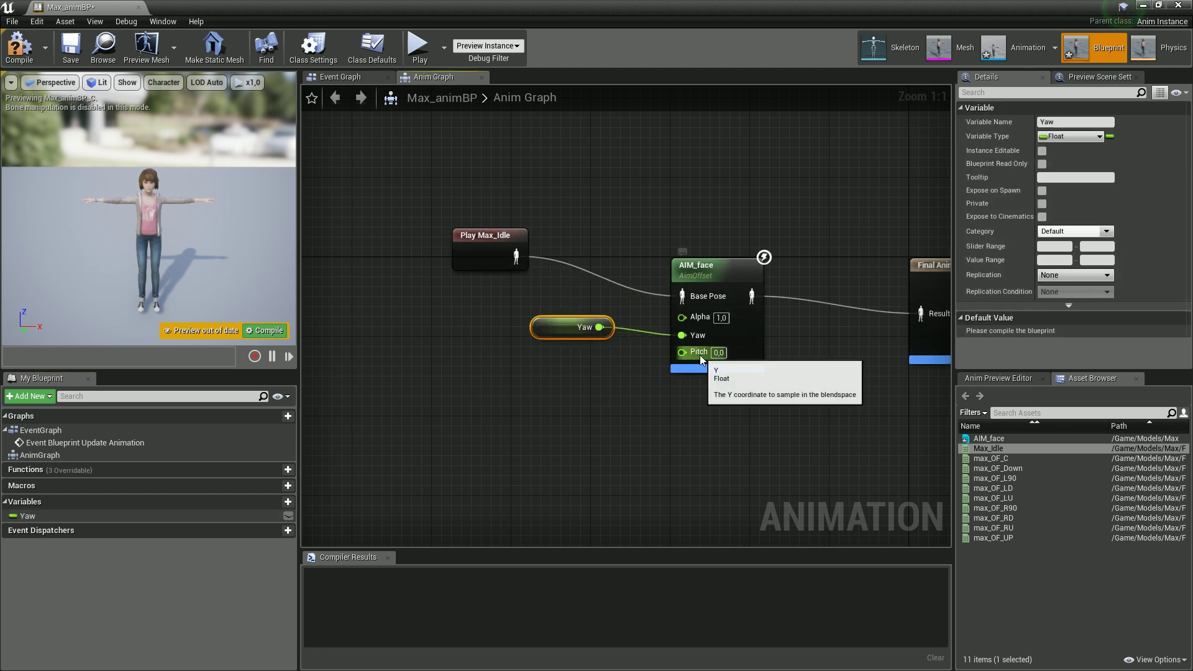
- Promote AIM_face's Pitch input to a float variable named Picth and place its node below the Yaw node
left_click_drag(698, 355, 587, 383)
left_click(654, 420)
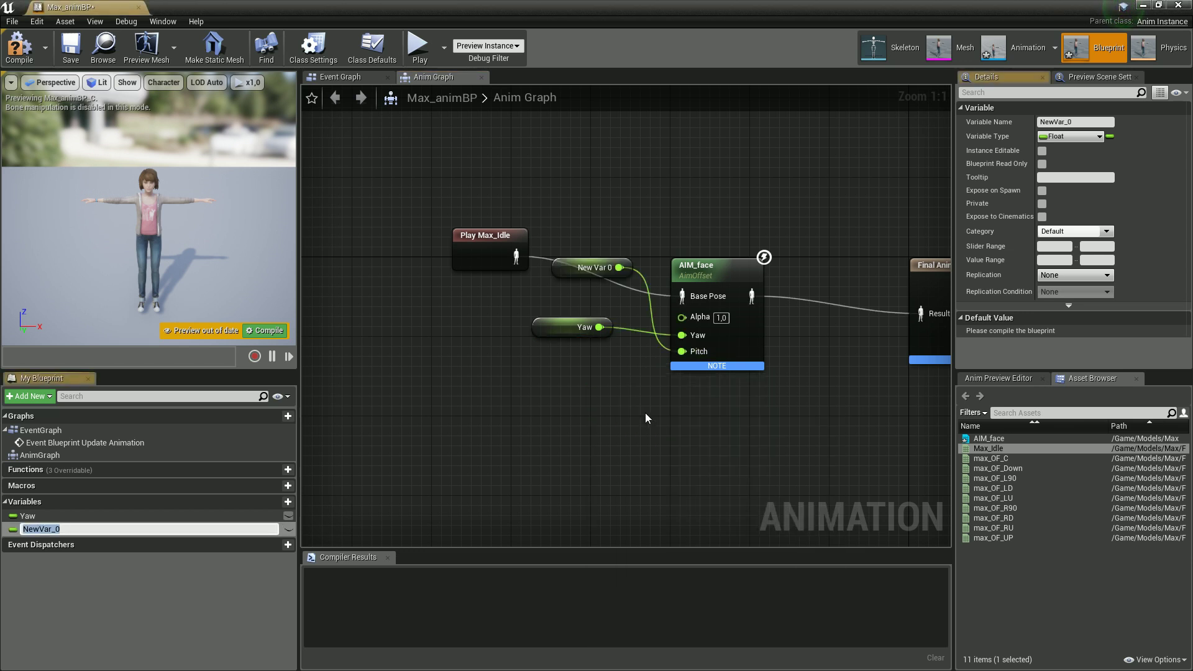
type("Pi")
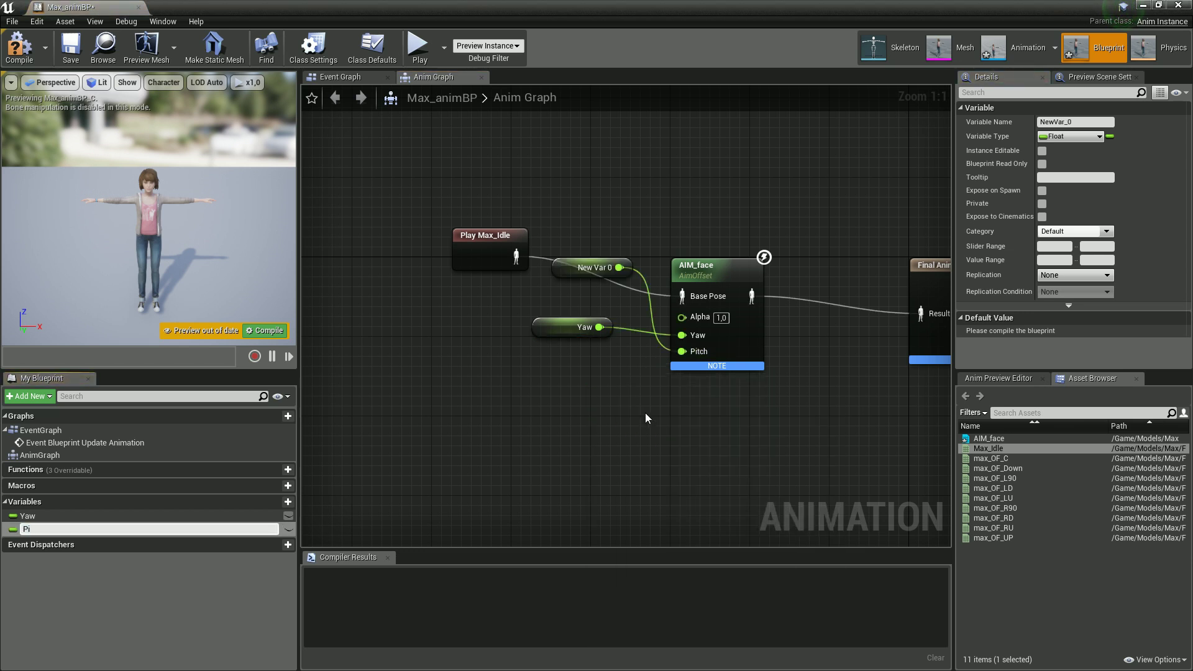
type("cth")
key("Return")
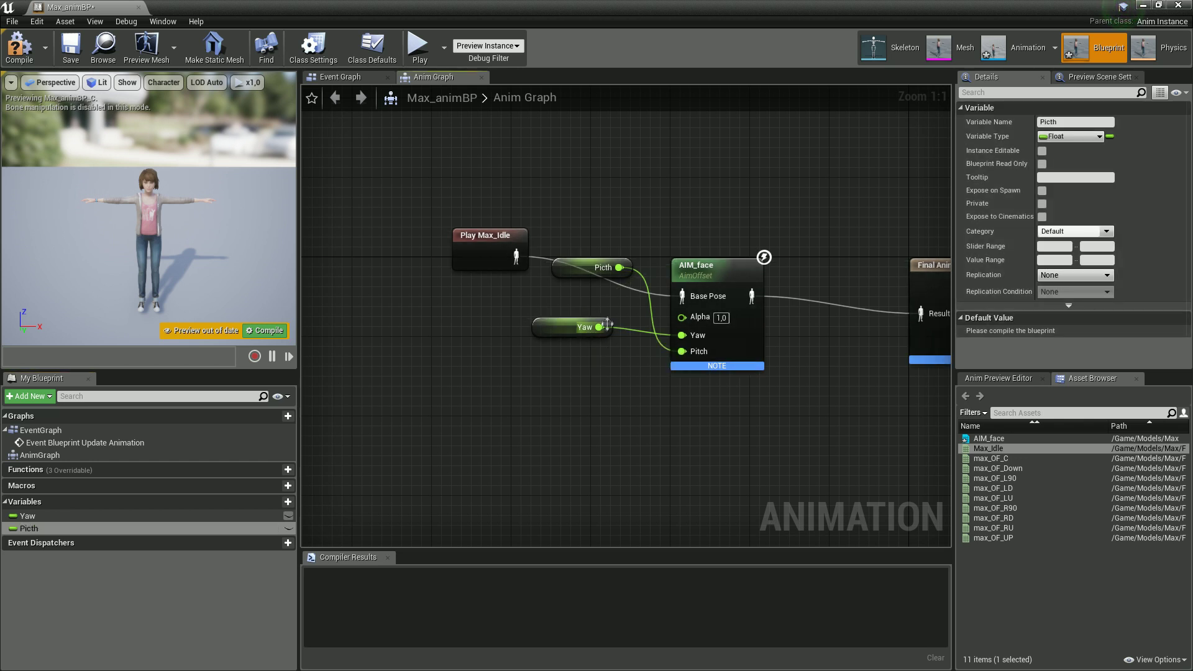
left_click_drag(593, 267, 574, 367)
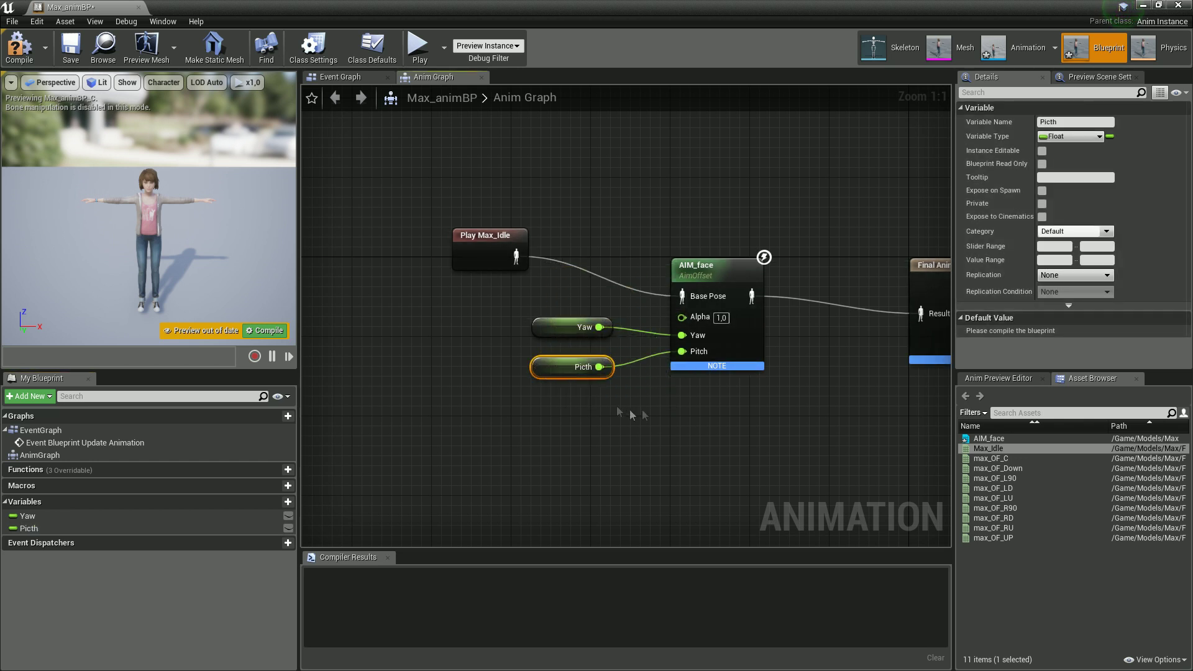
- Move the Play Max_Idle node level with AIM_face and compile Max_animBP
right_click_drag(654, 394, 612, 430)
left_click_drag(439, 289, 442, 319)
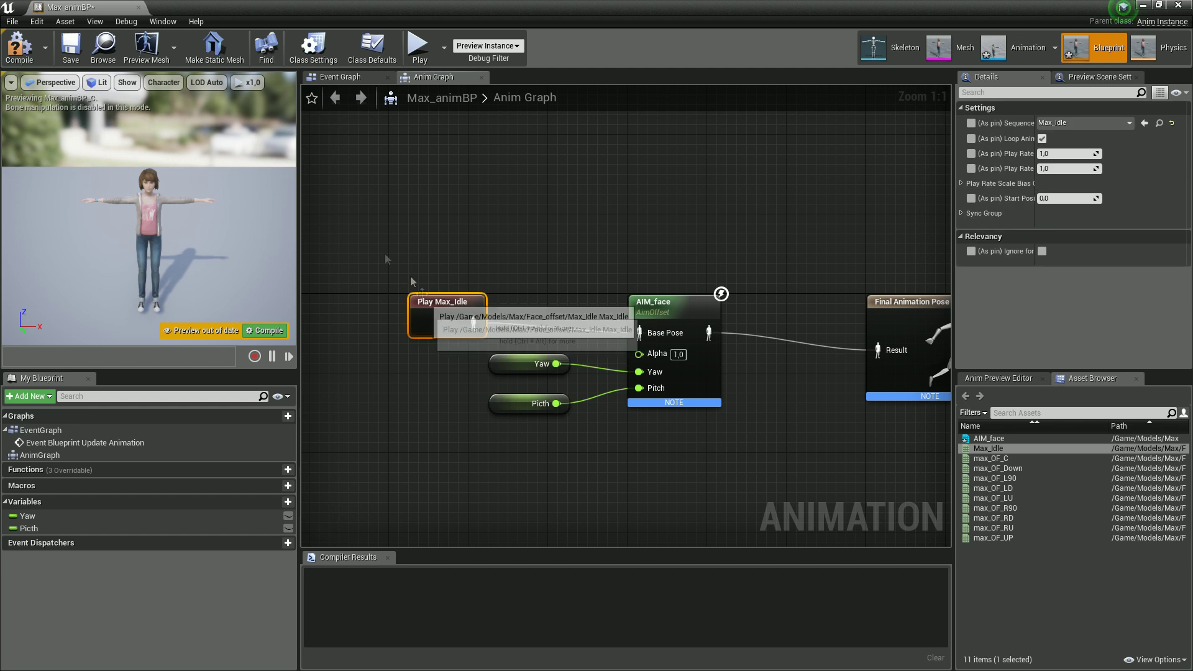
left_click(25, 46)
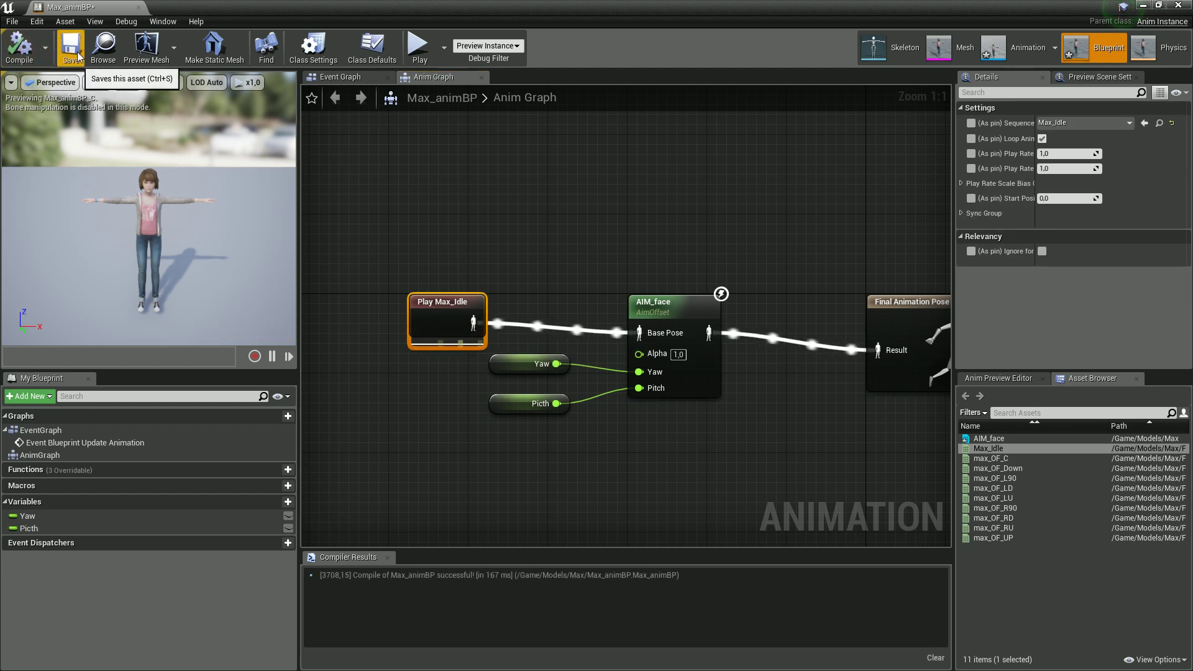
right_click_drag(595, 197, 556, 210)
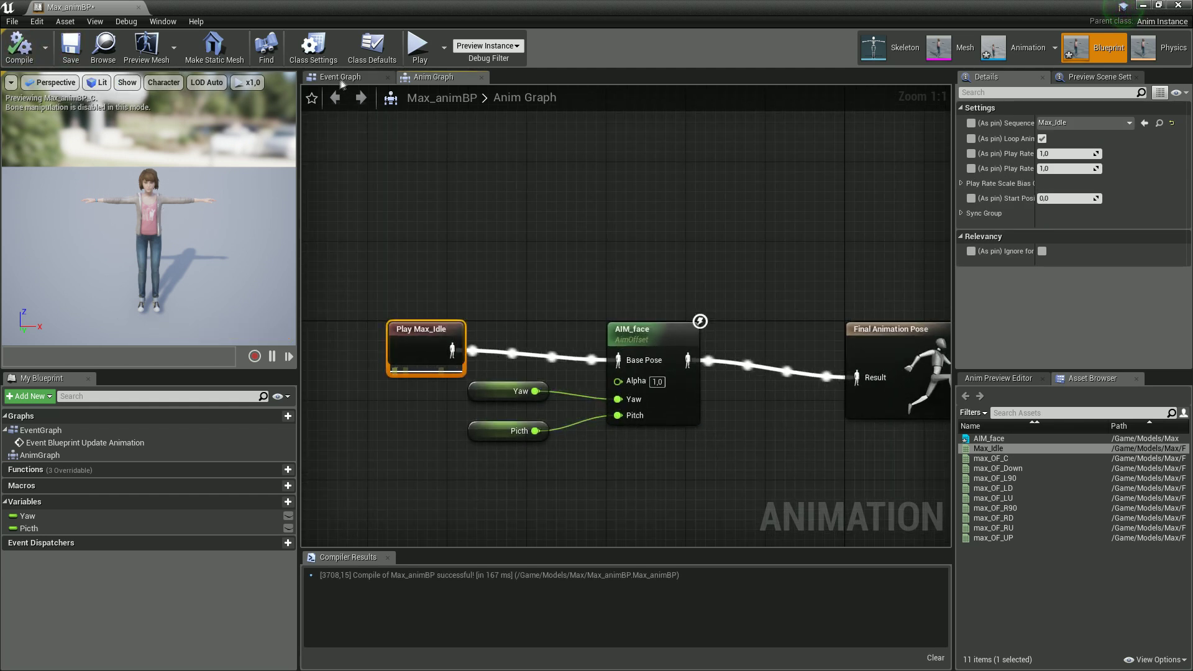
- In the Event Graph, reposition the Event Blueprint Update Animation node and recompile the blueprint
left_click(343, 77)
right_click_drag(717, 394, 484, 320)
left_click_drag(389, 250, 411, 301)
left_click(557, 349)
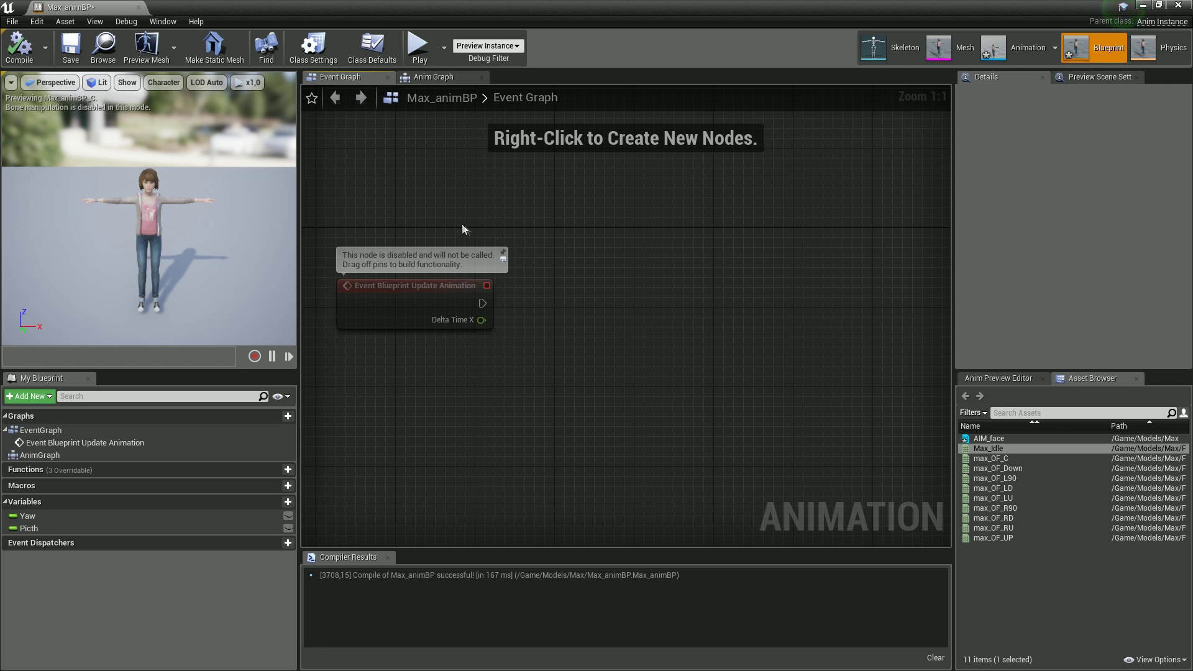
left_click(20, 54)
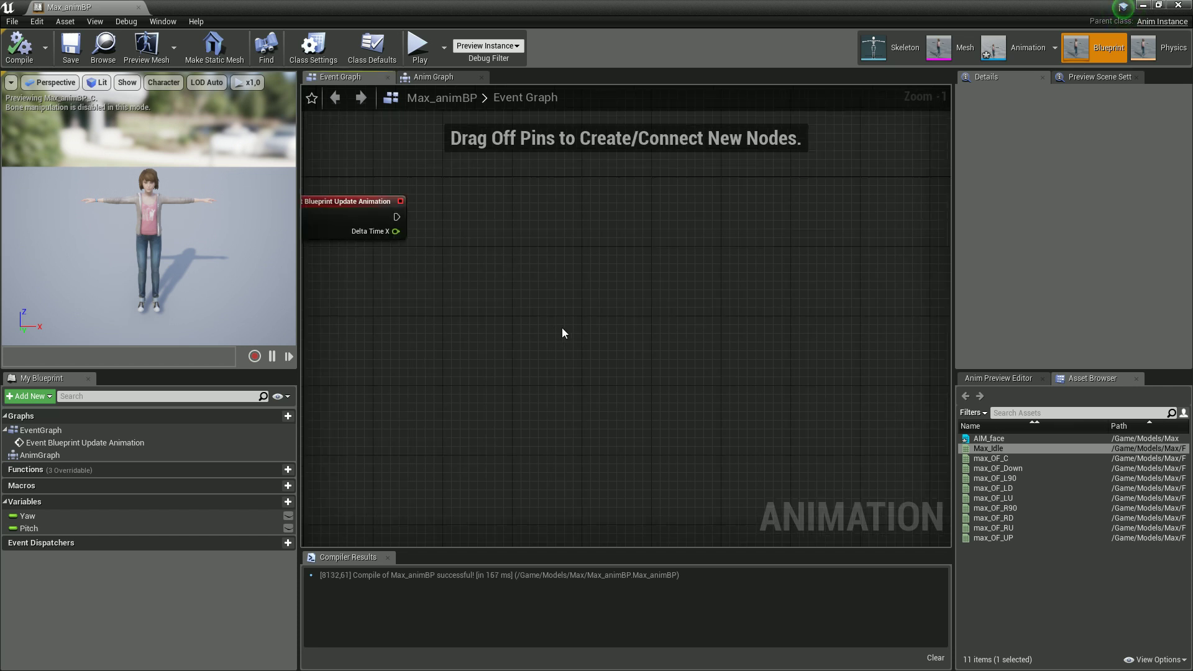
- Promote the update event's Delta Time X to a variable named Delta_time and align its Set node with the event
right_click_drag(561, 329, 557, 333)
right_click_drag(548, 338, 670, 346)
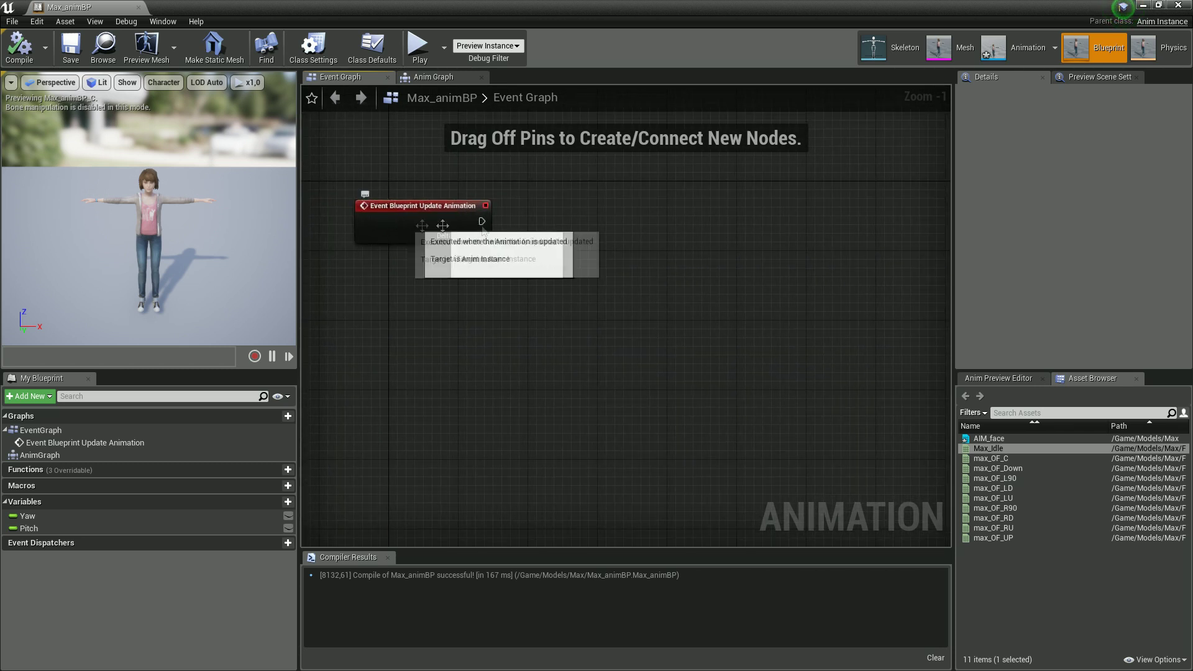
right_click_drag(730, 279, 675, 251)
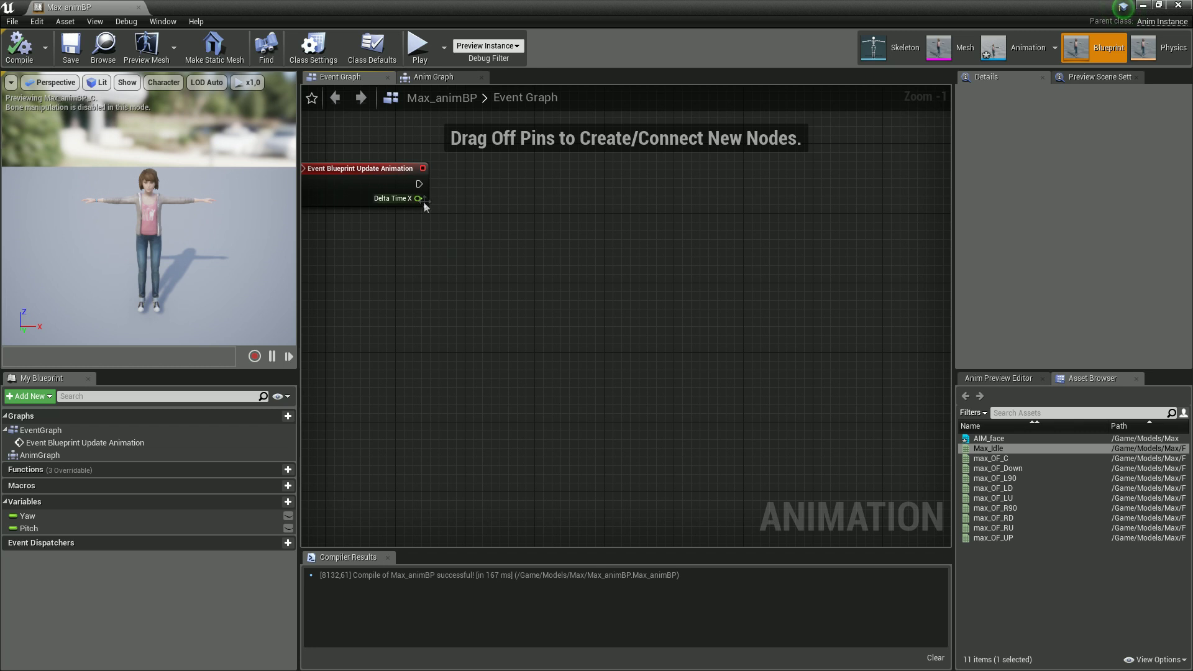
left_click_drag(363, 181, 491, 246)
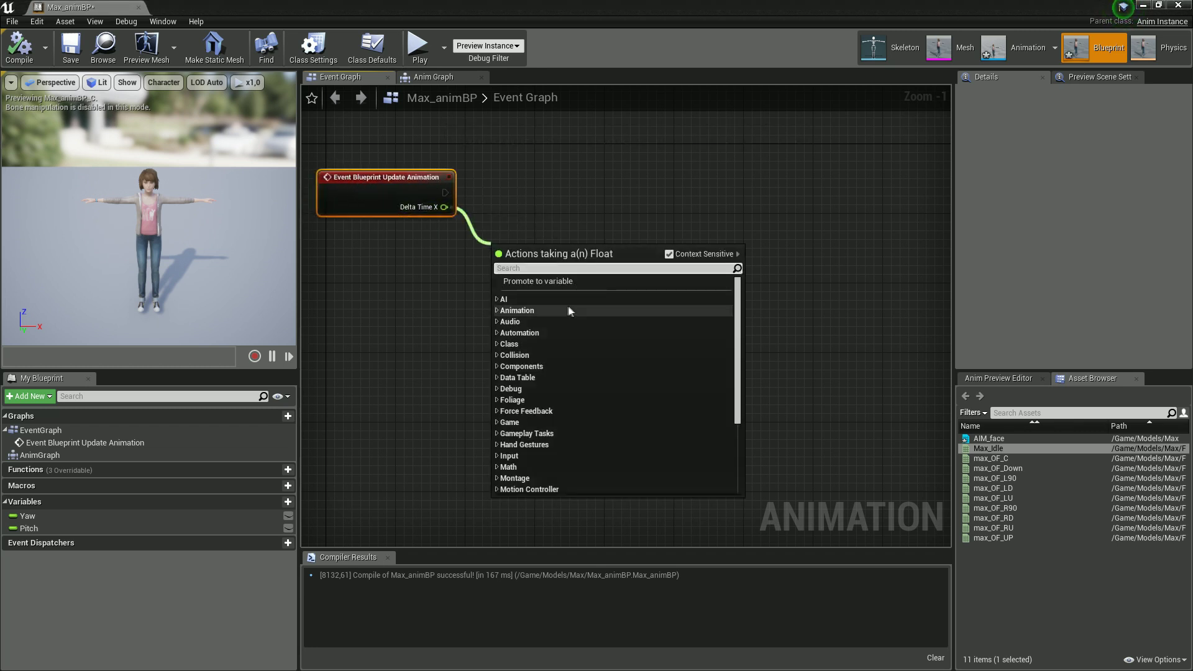
left_click(551, 282)
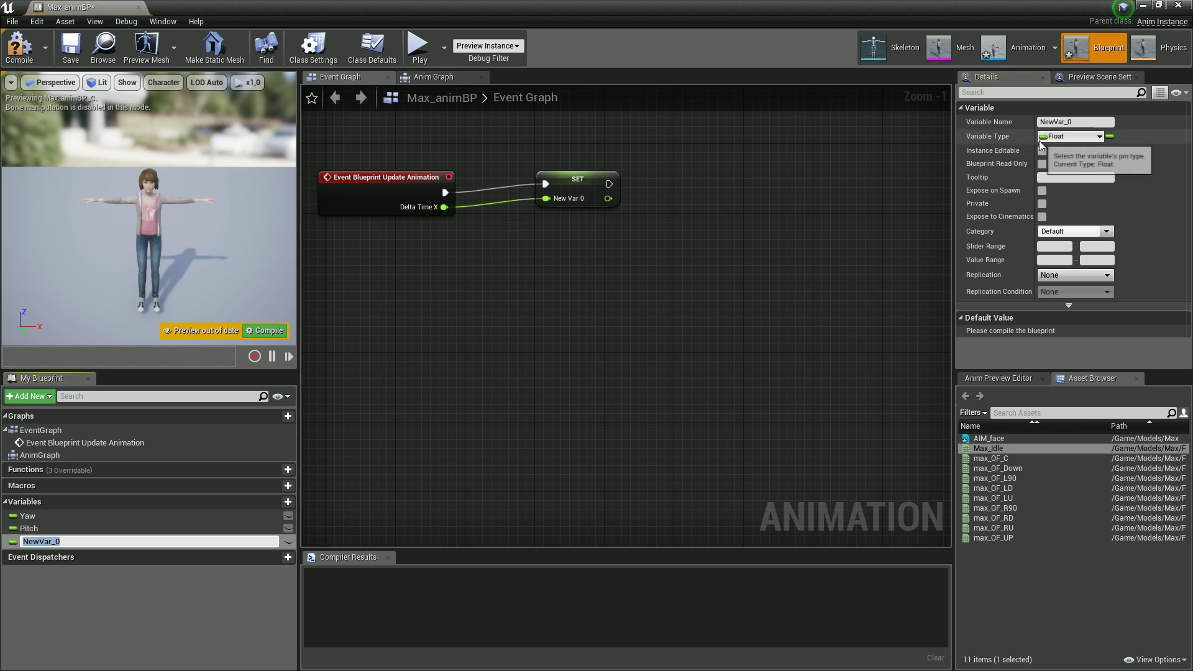
left_click(1051, 122)
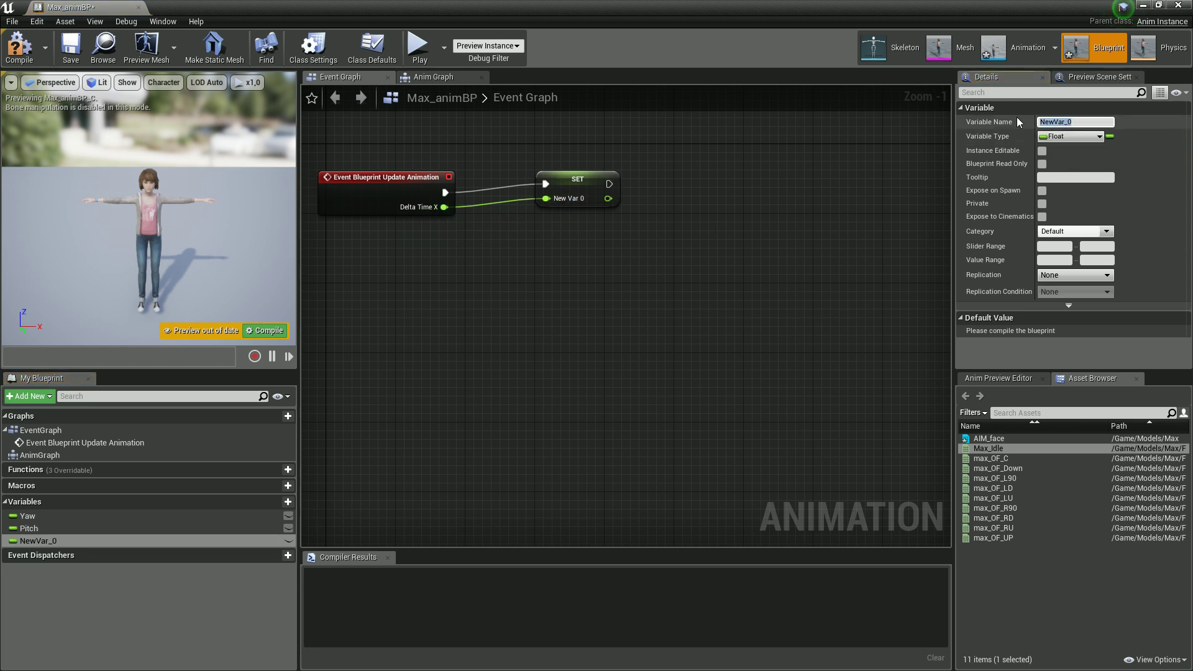
type("Delta_time")
key("Return")
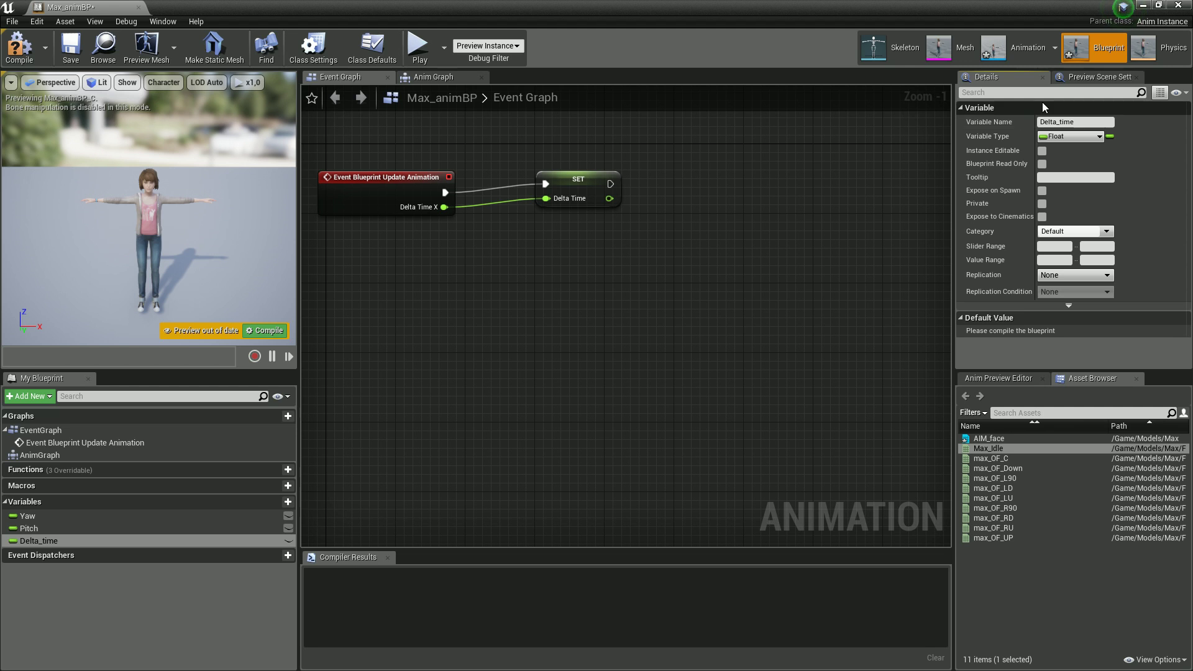
left_click_drag(592, 186, 576, 188)
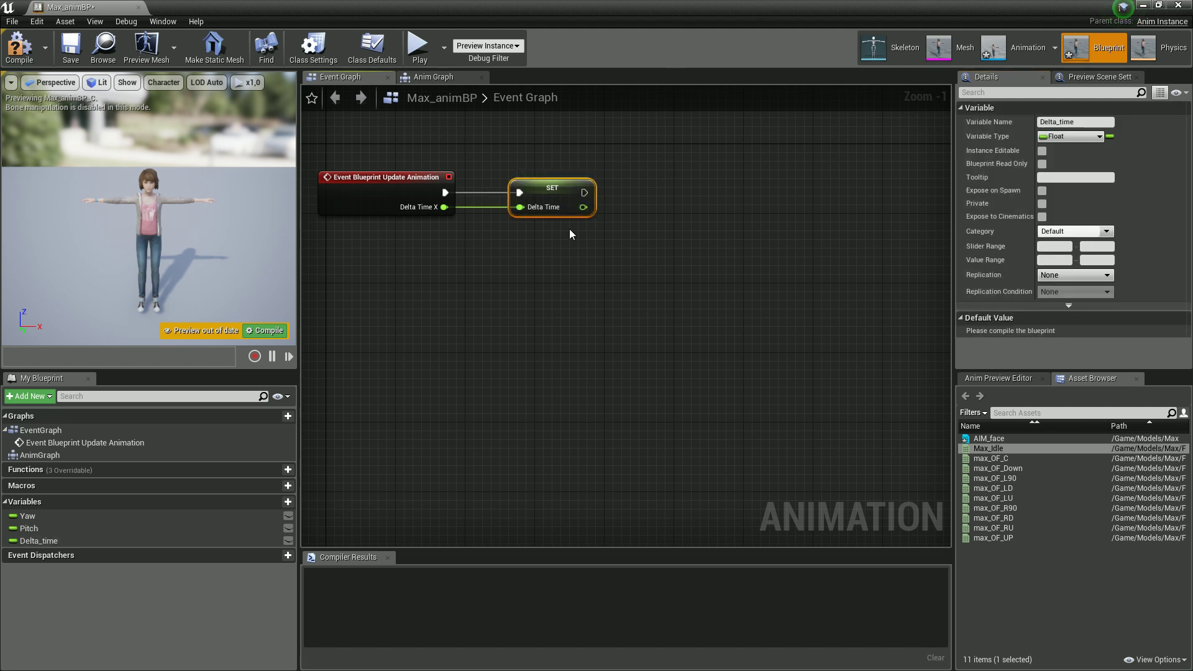
- Check the ThirdPersonCharacter actor in the level, and add a Cast To ThirdPersonCharacter node after the Delta_time Set node
left_click(1143, 6)
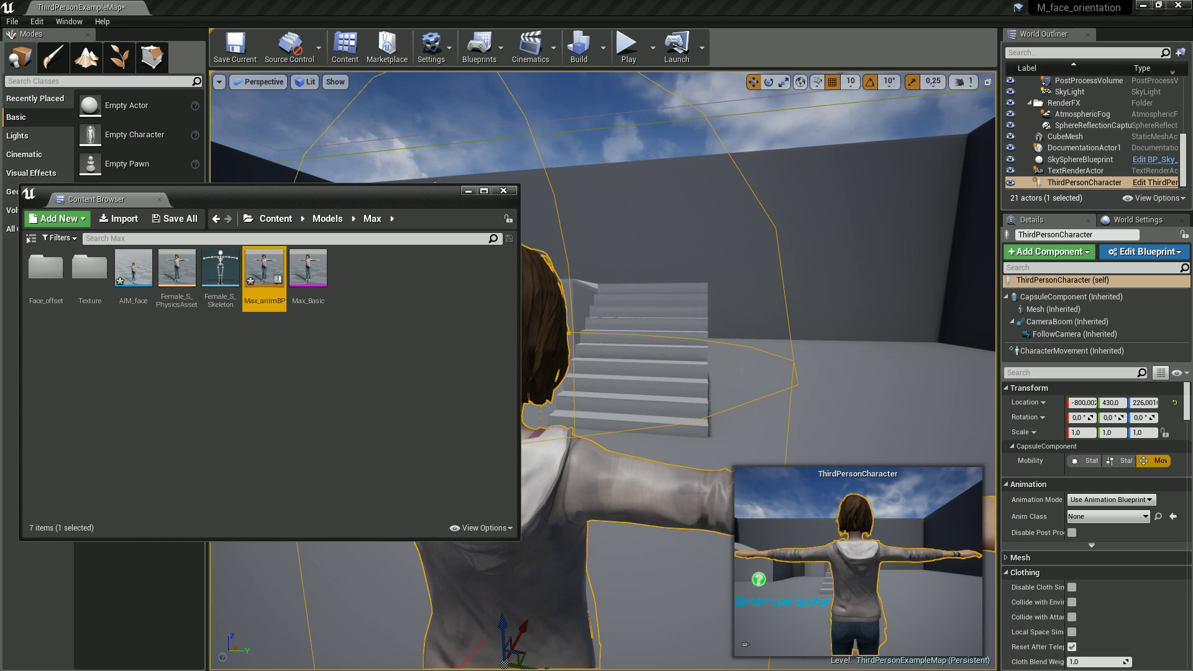
double_click(1094, 183)
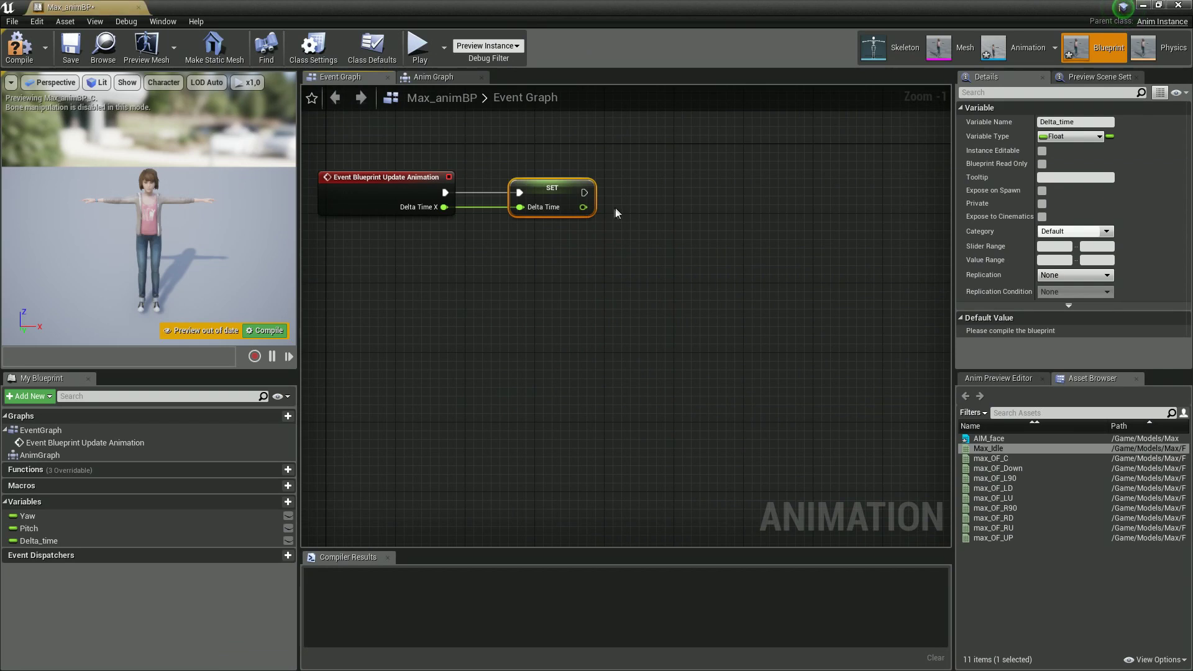
left_click_drag(584, 192, 655, 213)
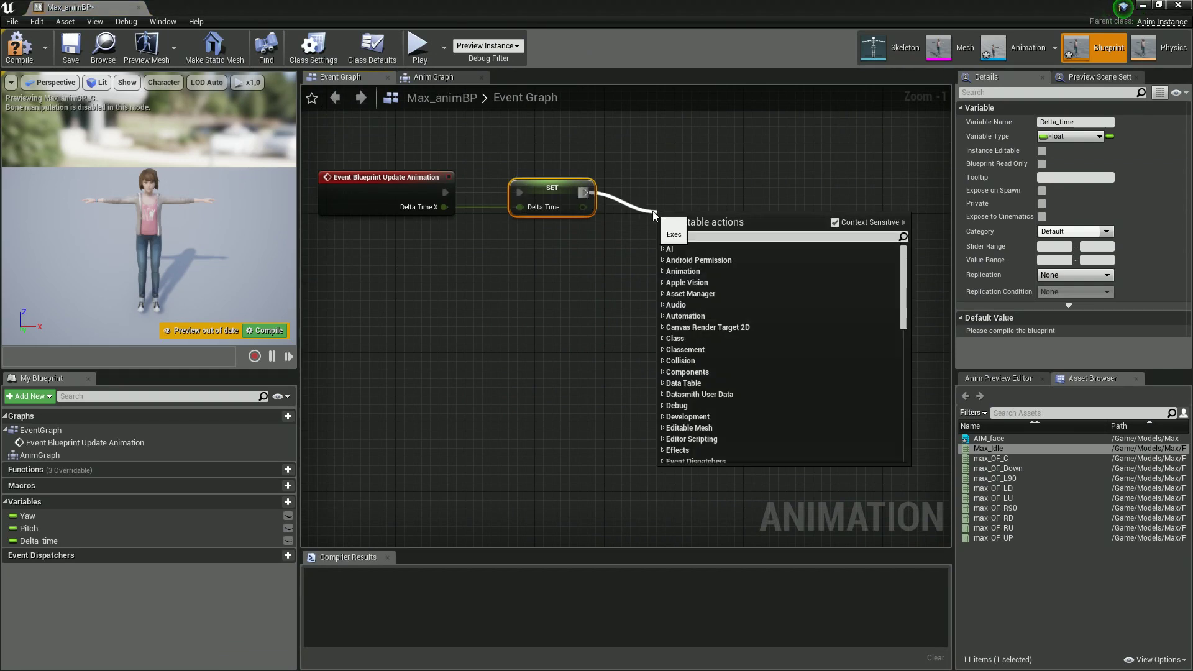
type("cast o")
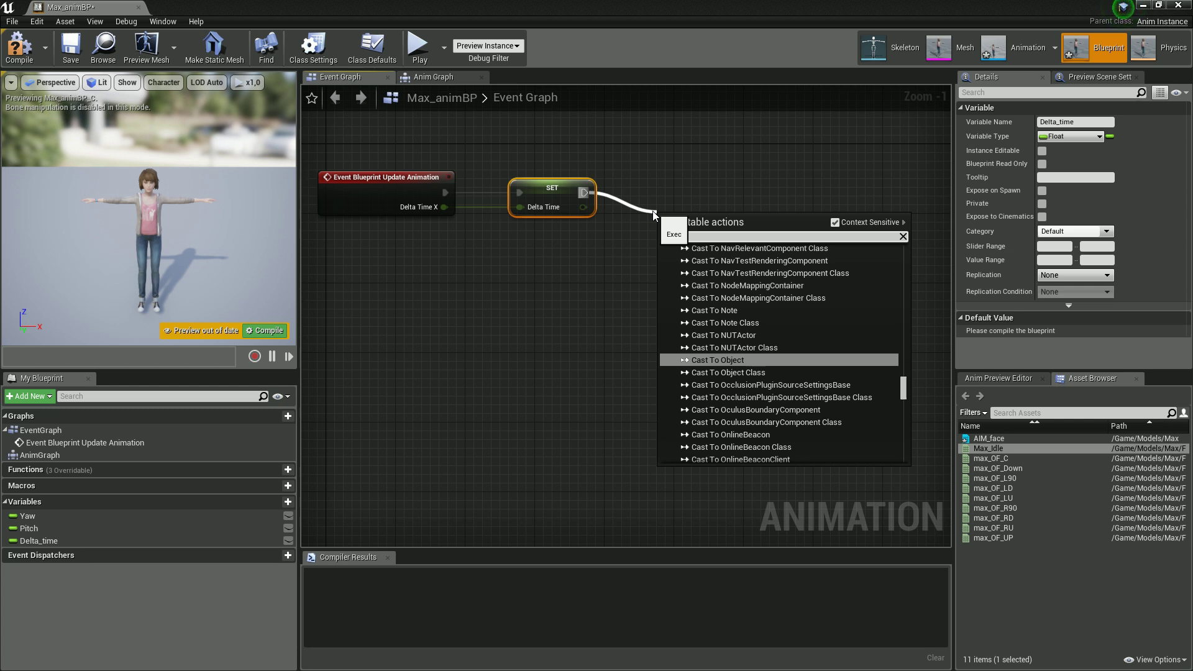
type("thi")
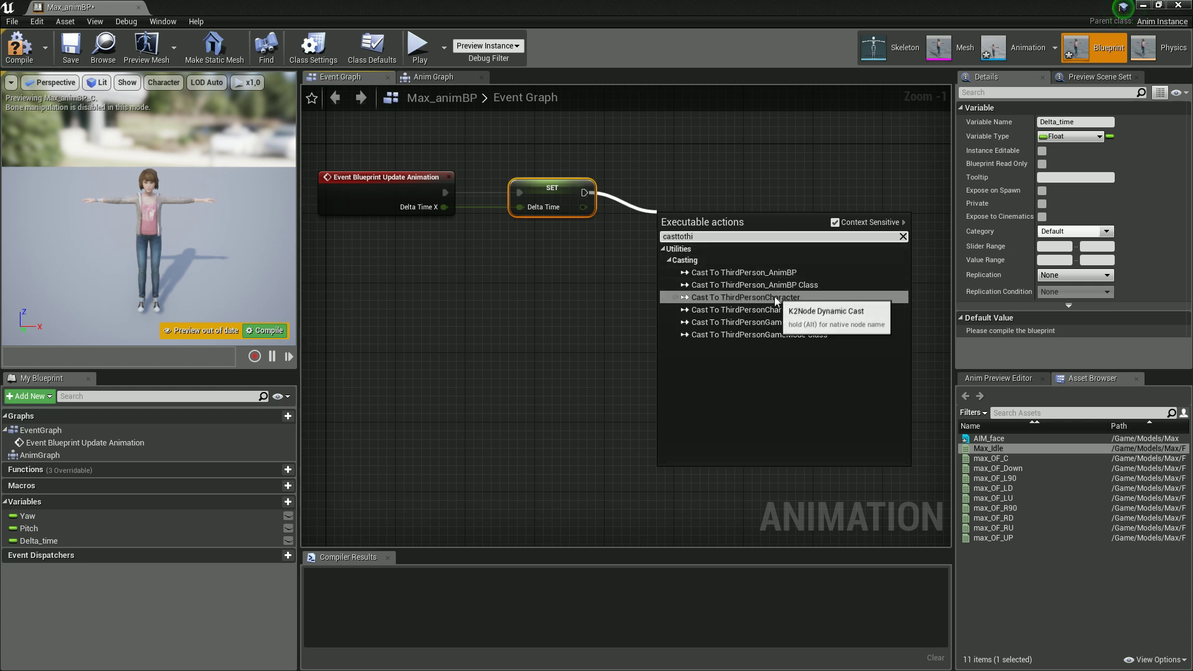
left_click(775, 300)
left_click_drag(745, 235, 770, 190)
right_click_drag(715, 224, 815, 196)
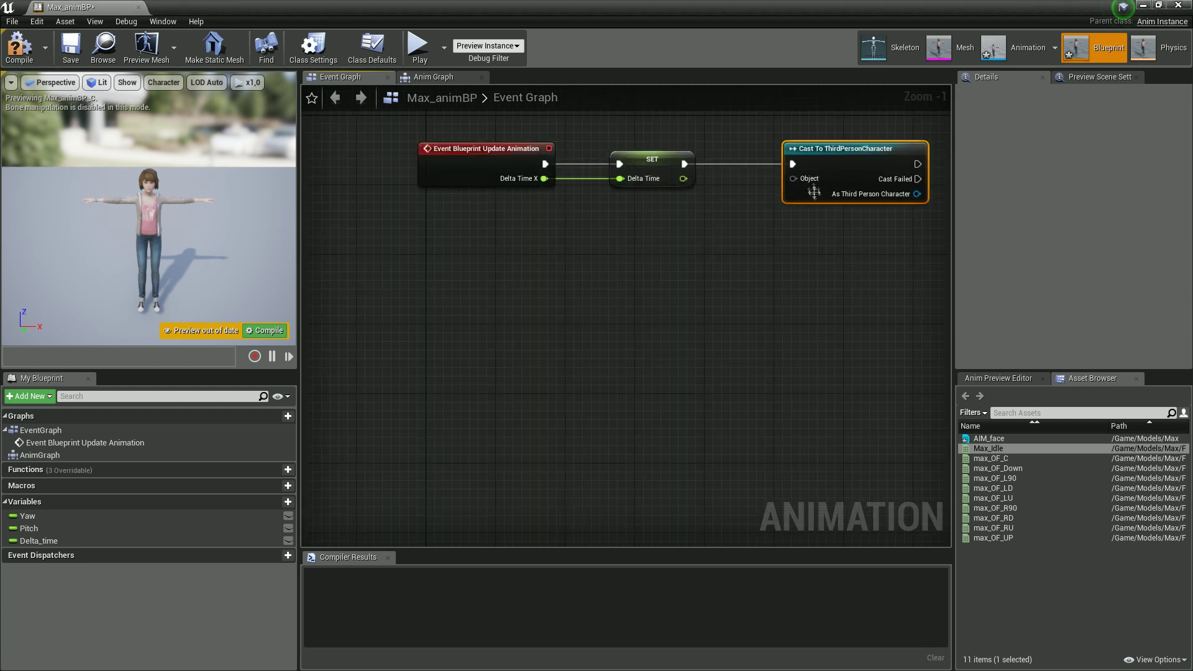
- Feed the cast's Object input from a Try Get Pawn Owner node placed below the Delta_time Set node
left_click_drag(793, 178, 680, 293)
type("tr")
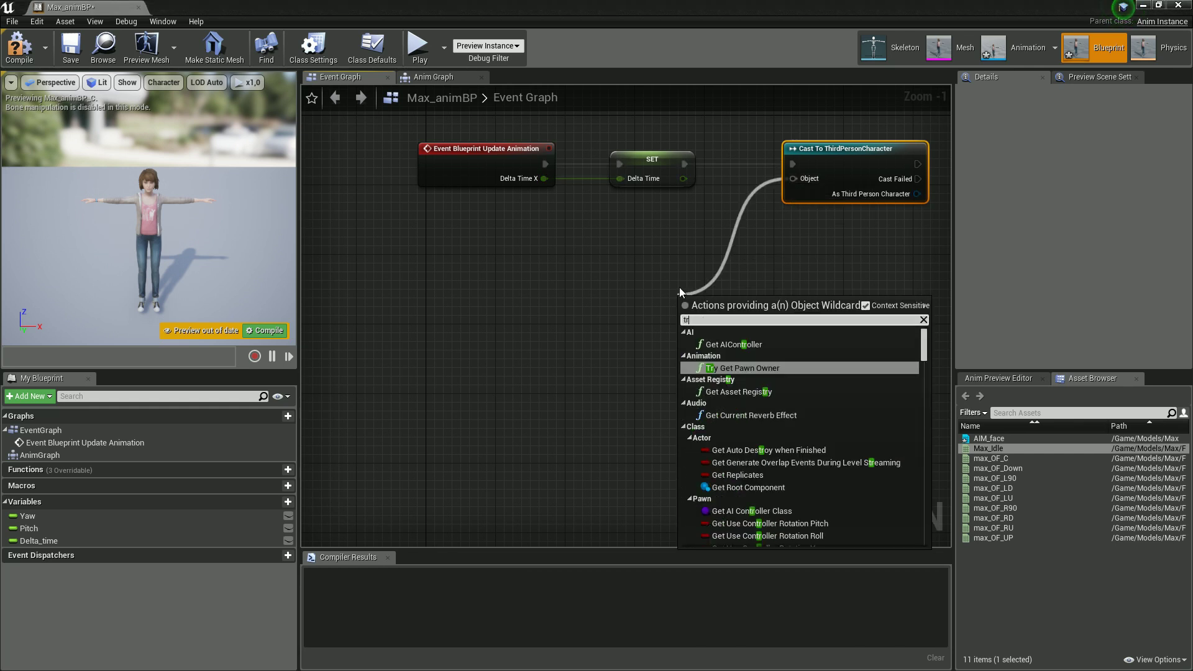
type("y")
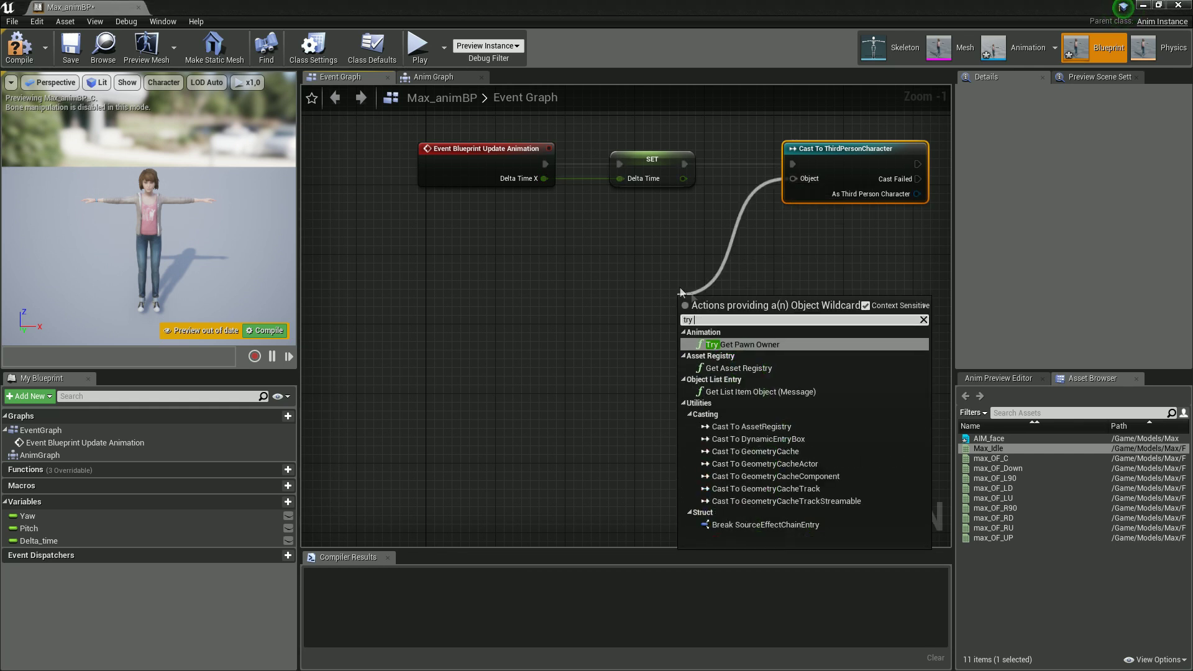
left_click(747, 342)
left_click_drag(760, 308, 579, 268)
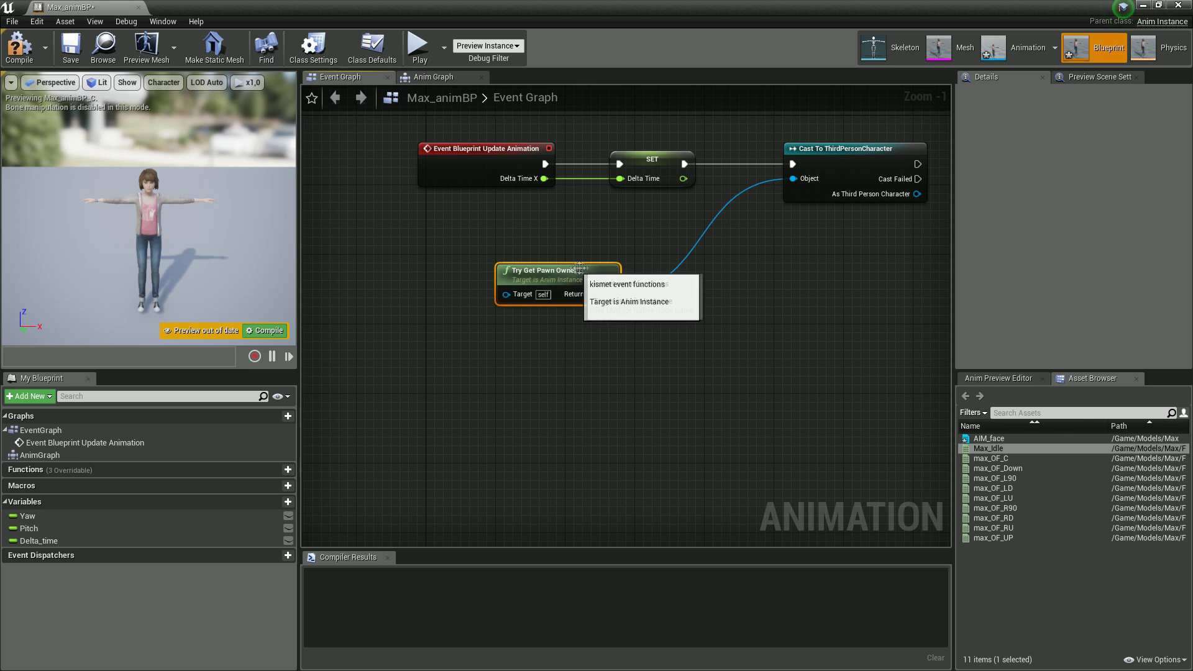
- Add a Get Control Rotation node from the cast's As Third Person Character output
right_click_drag(861, 259, 724, 292)
right_click_drag(823, 274, 715, 245)
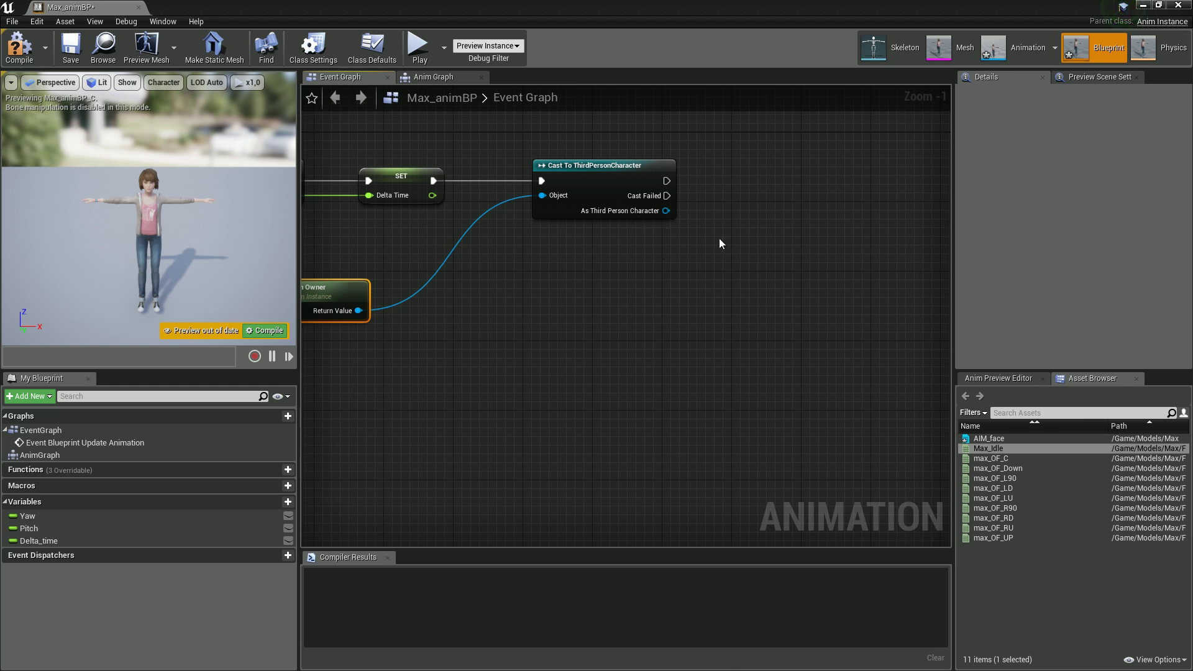
right_click_drag(719, 245, 631, 227)
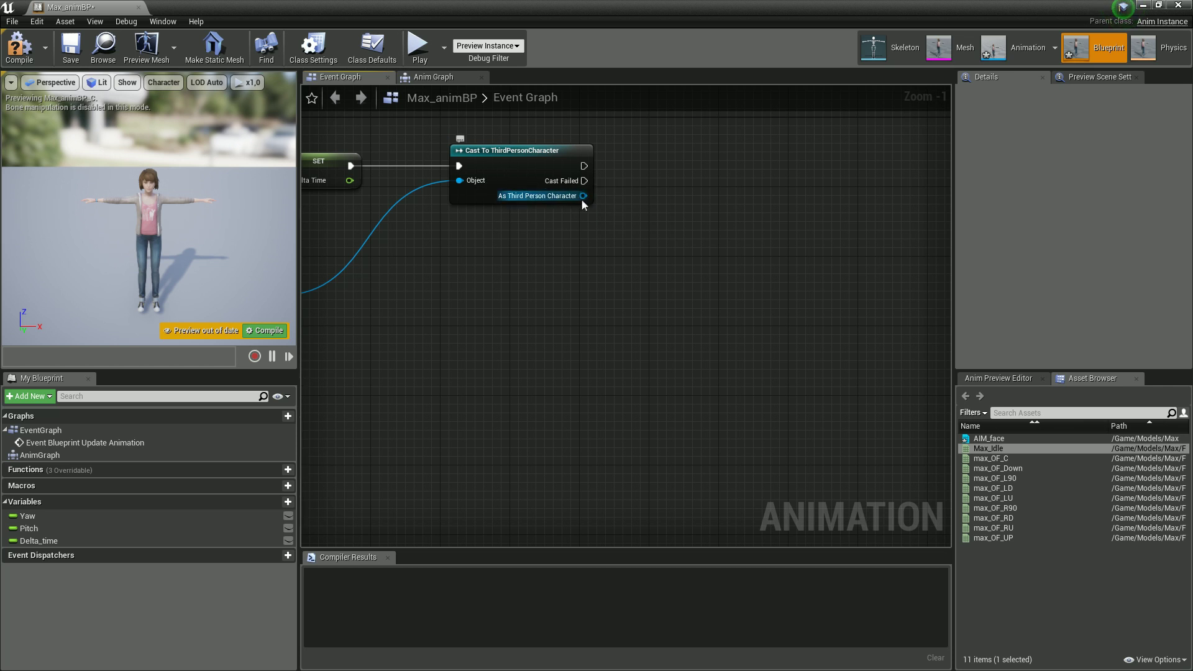
left_click_drag(582, 196, 624, 273)
type("get cont")
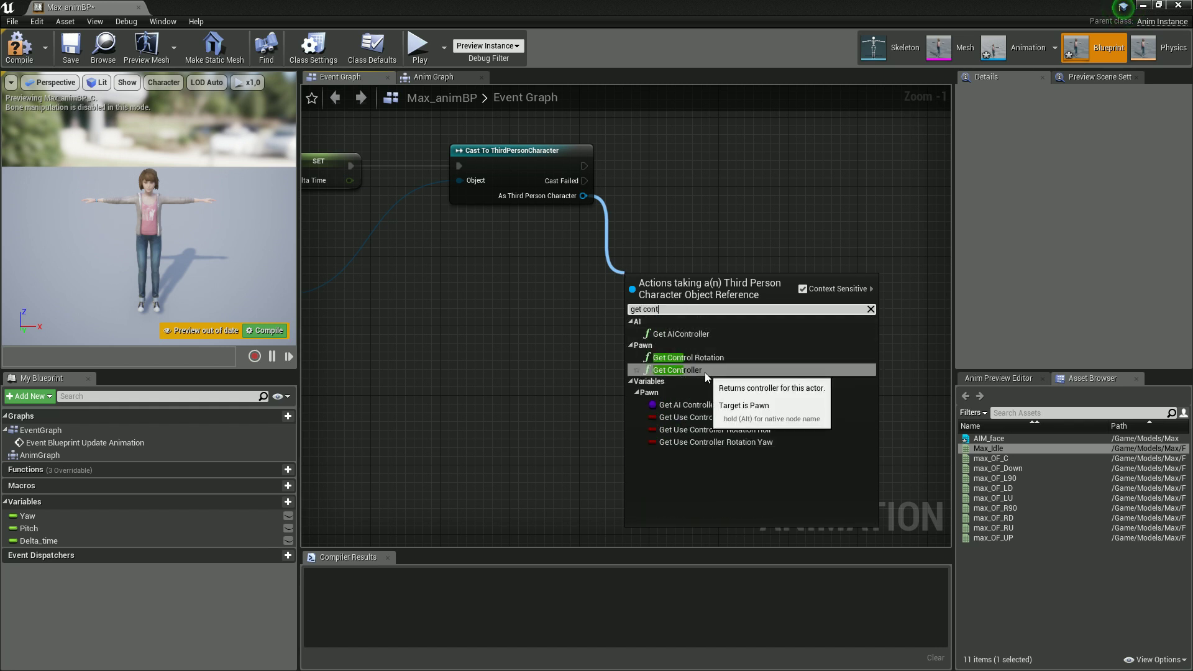
left_click(712, 357)
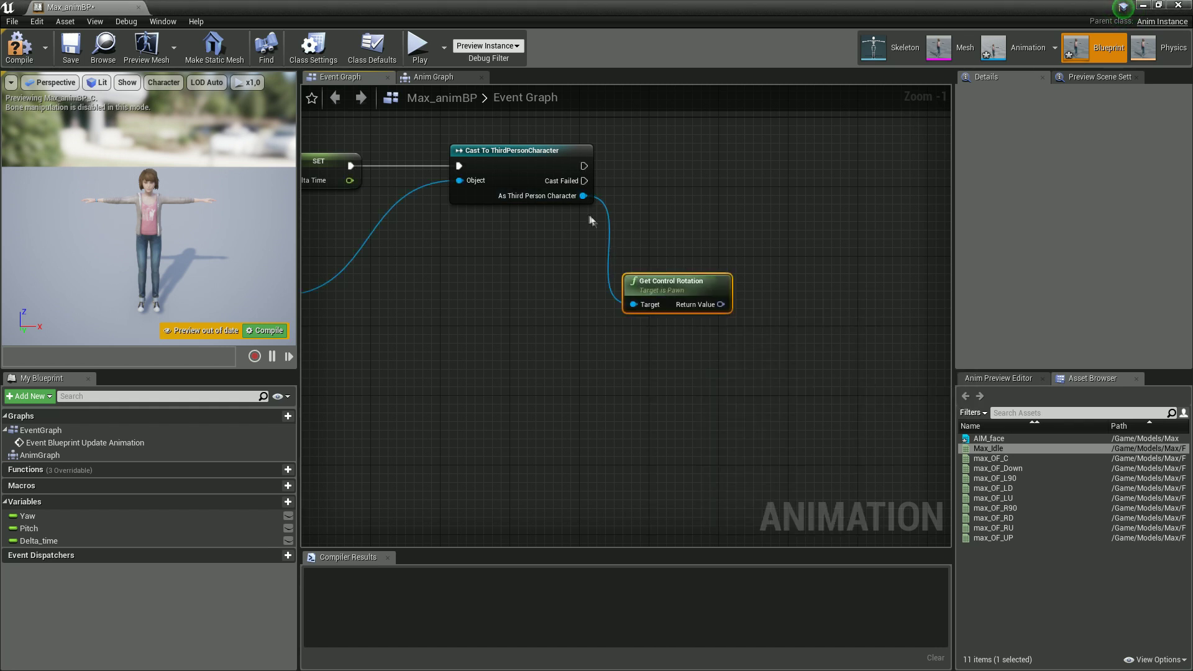
- Add a GetActorRotation node from As Third Person Character and place it below Get Control Rotation
left_click_drag(584, 195, 625, 370)
type("get act")
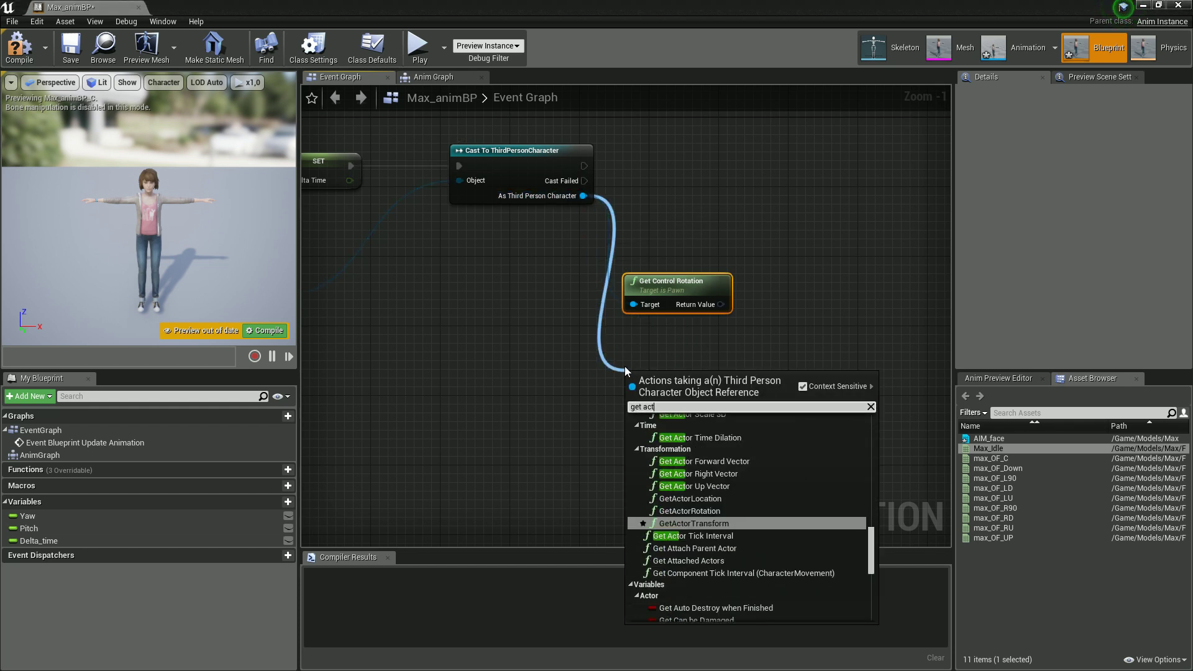
left_click(714, 511)
left_click_drag(710, 395, 708, 382)
- Add a Delta (Rotator) node with Get Control Rotation feeding A and GetActorRotation feeding B, placed between the two nodes
right_click_drag(795, 412, 679, 413)
left_click_drag(604, 306, 669, 361)
type("delt")
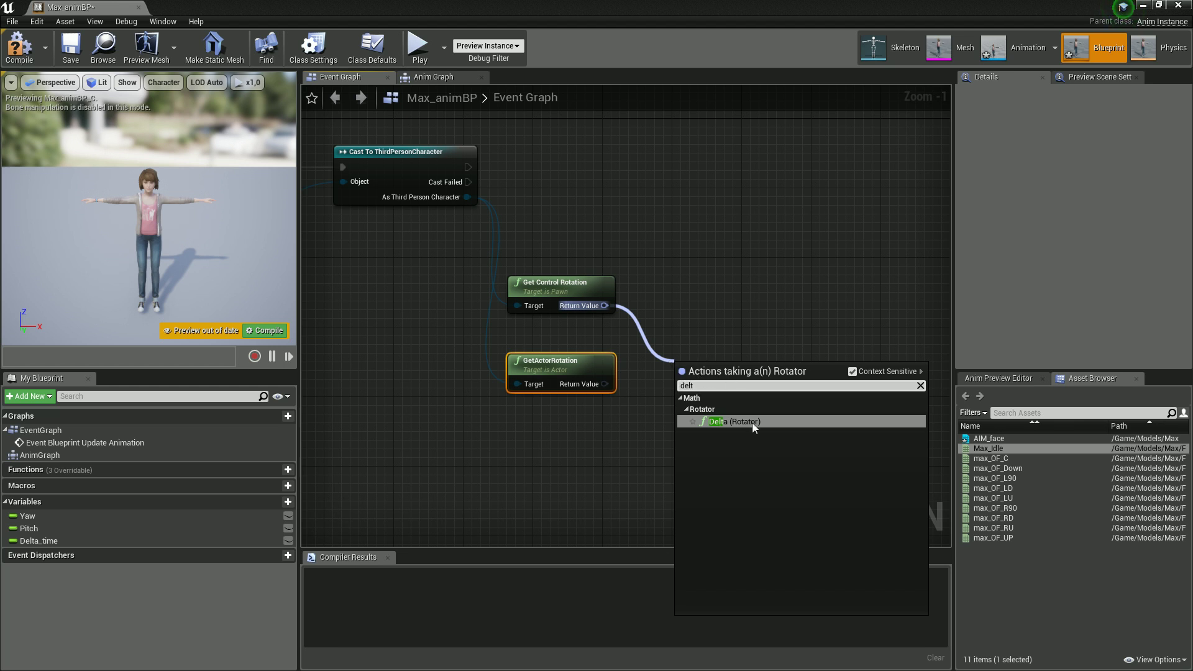
key("Return")
left_click_drag(682, 400, 607, 385)
left_click_drag(721, 371, 686, 319)
- Add an RInterp To node from the Delta (Rotator) output, and move that connection to its Target input
right_click_drag(785, 394, 595, 318)
left_click_drag(550, 300, 623, 283)
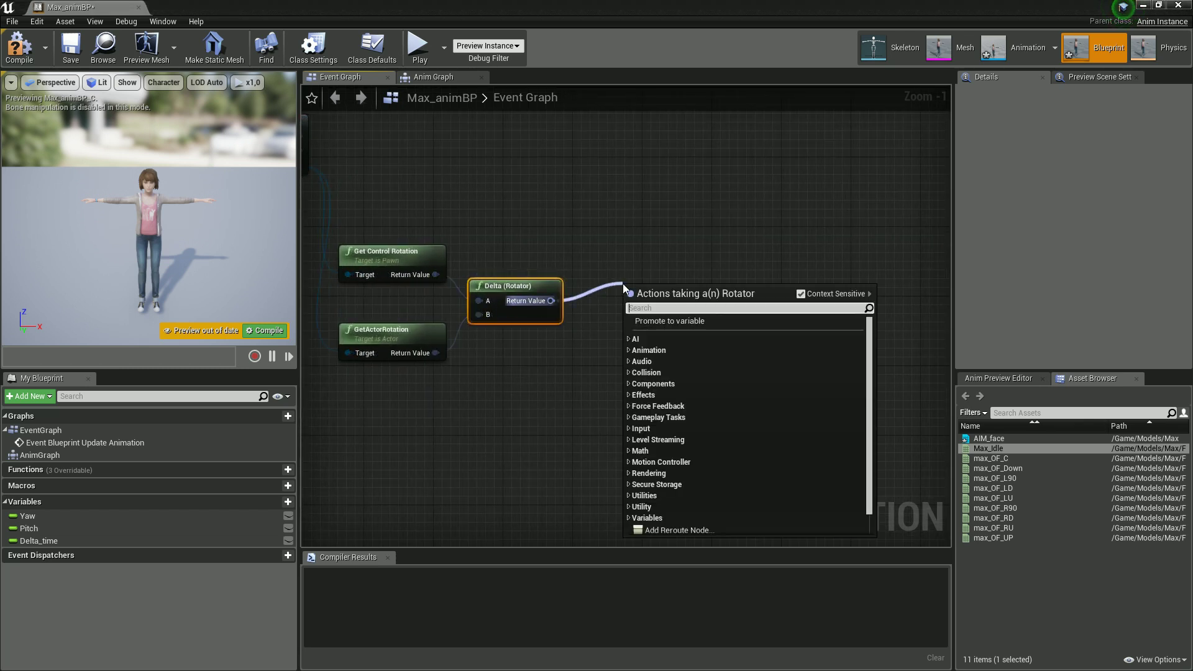
type("r")
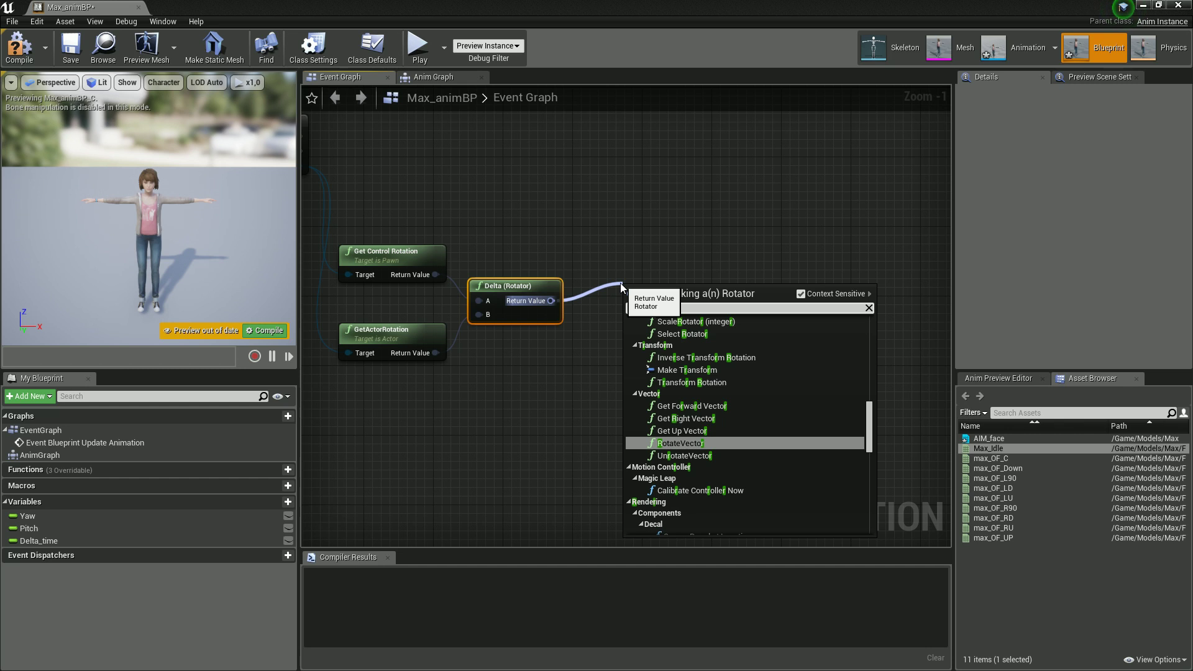
type("inter")
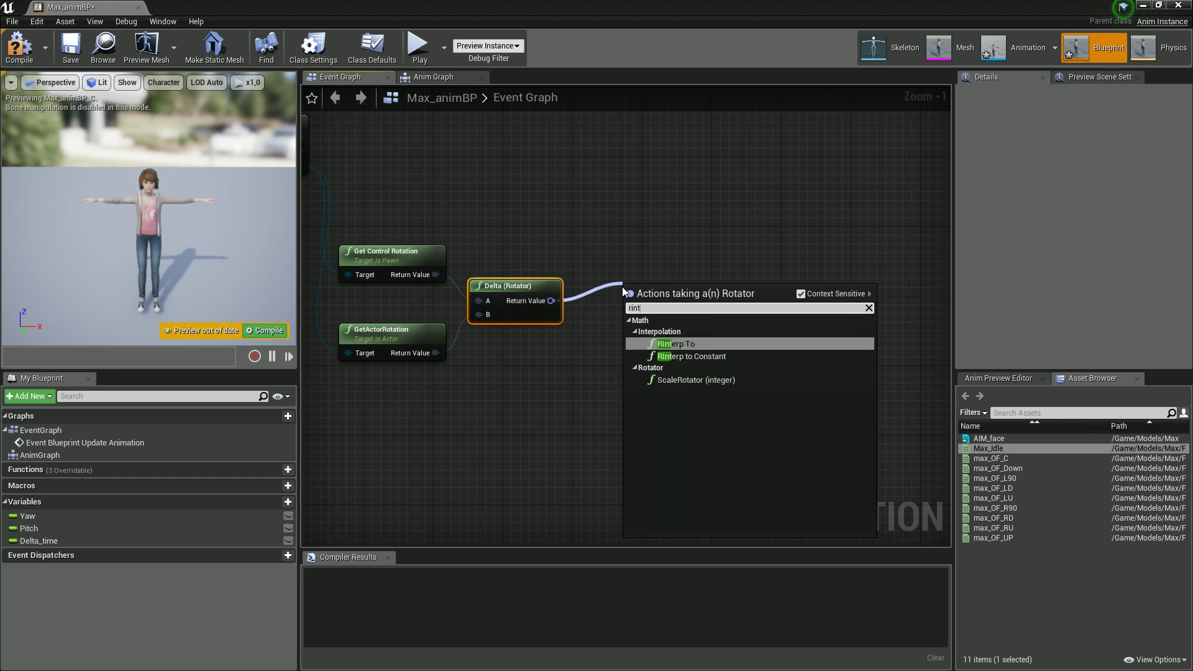
left_click(706, 346)
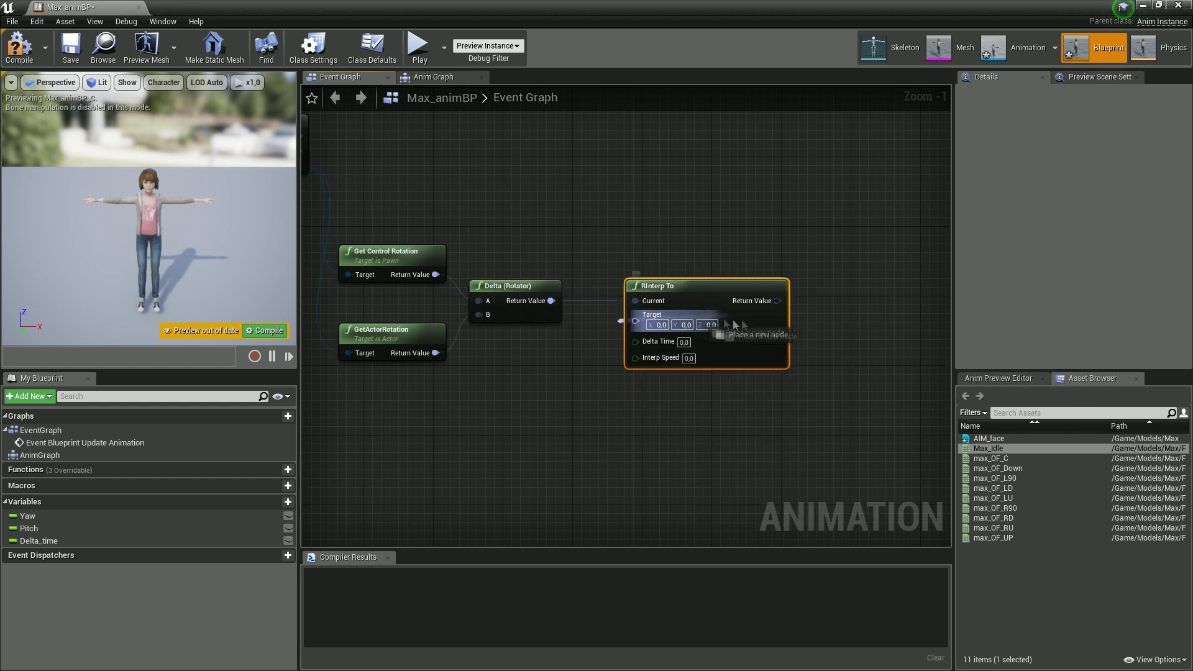
left_click_drag(635, 321, 553, 301)
left_click_drag(702, 295, 760, 266)
right_click_drag(742, 385, 810, 346)
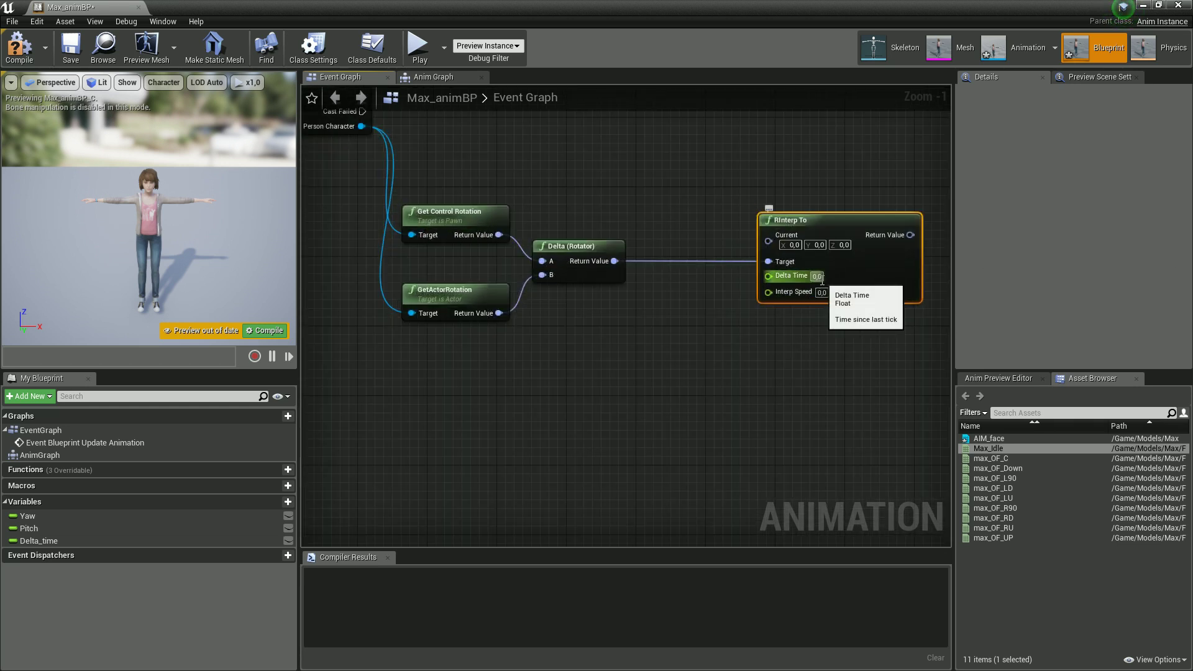
- Feed RInterp To's Delta Time input from the Delta_time variable, and set its Interp Speed to 5
left_click_drag(39, 540, 770, 276)
left_click(823, 291)
type("5")
right_click_drag(826, 367, 793, 465)
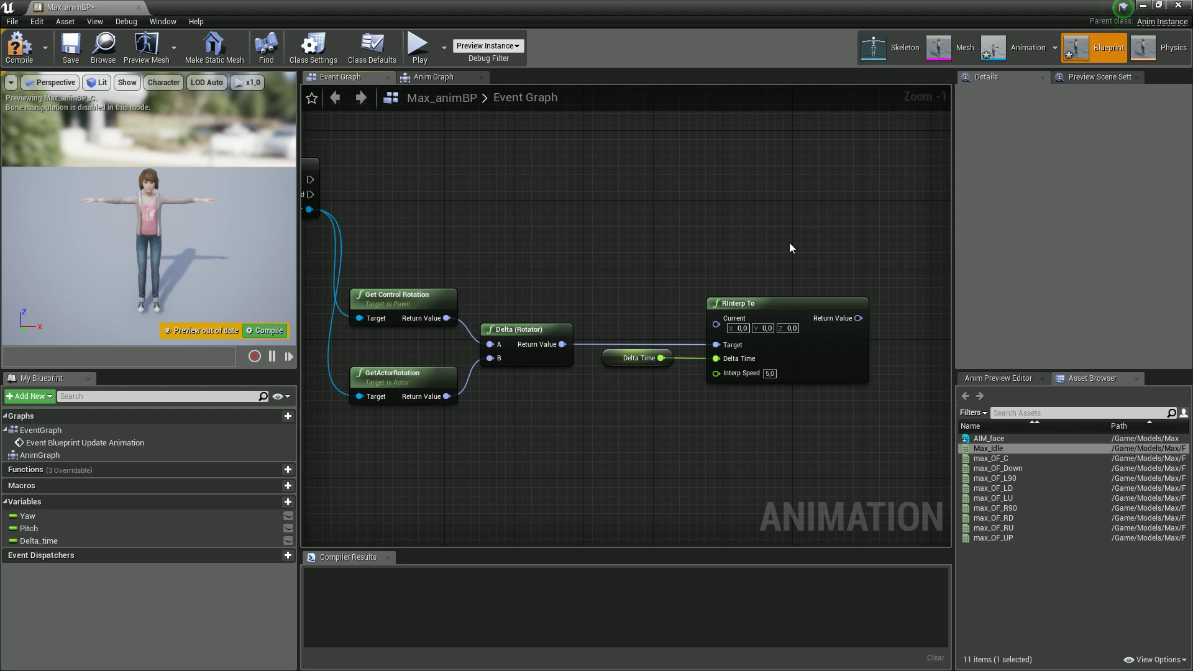
- Add a Make Rotator node for RInterp To's Current input, and feed its Y and Z inputs from the Pitch and Yaw variables
right_click_drag(790, 247, 892, 303)
left_click_drag(817, 380, 725, 277)
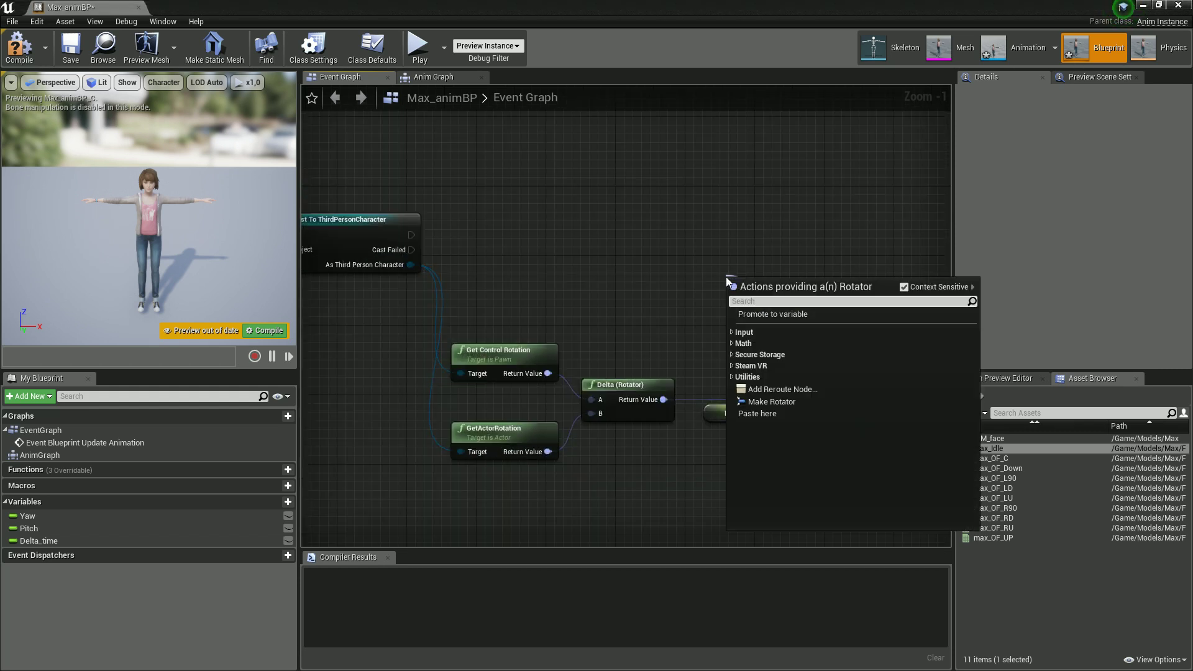
type("make ro")
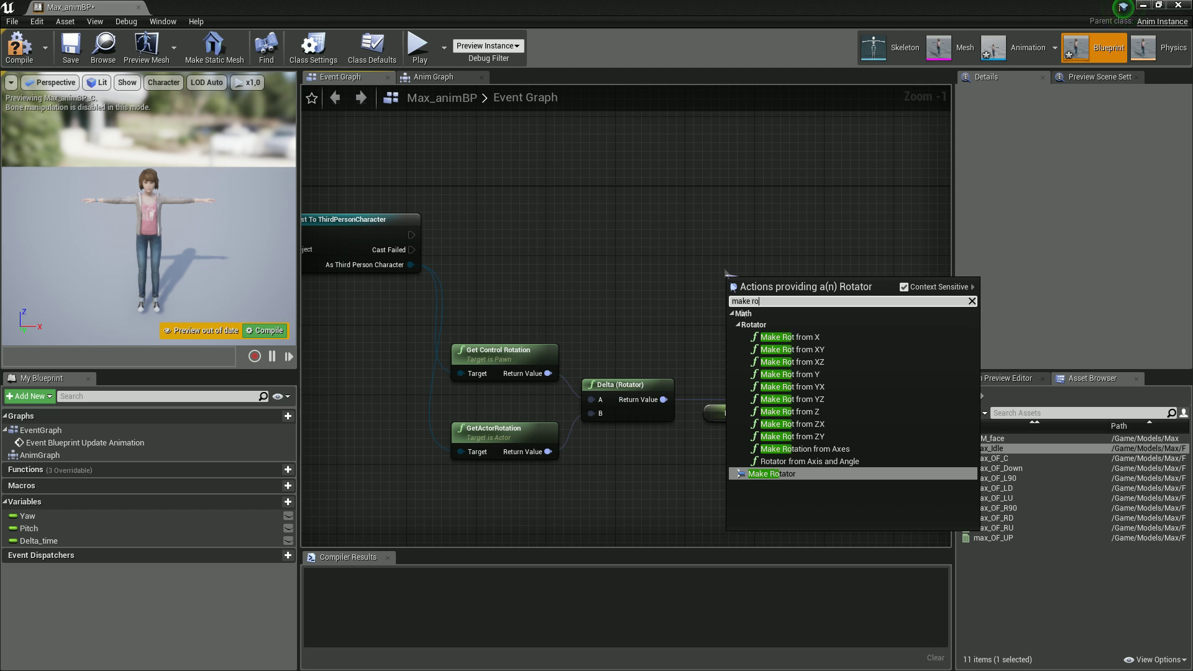
left_click(798, 475)
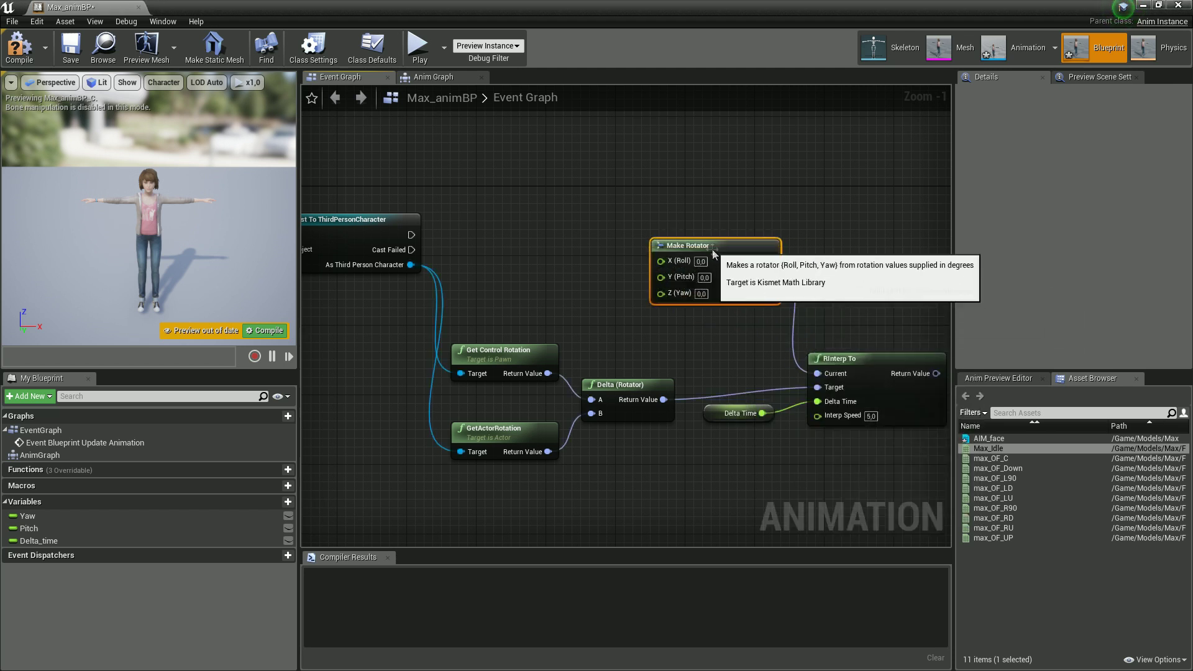
left_click_drag(29, 528, 661, 277)
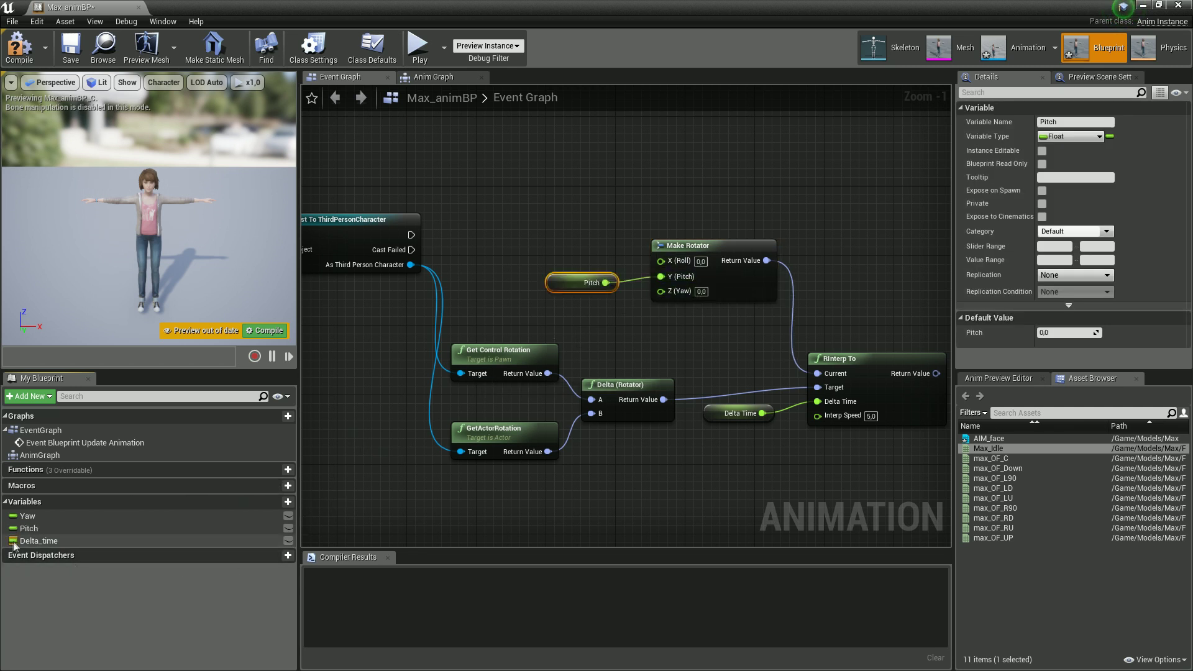
left_click_drag(27, 516, 661, 291)
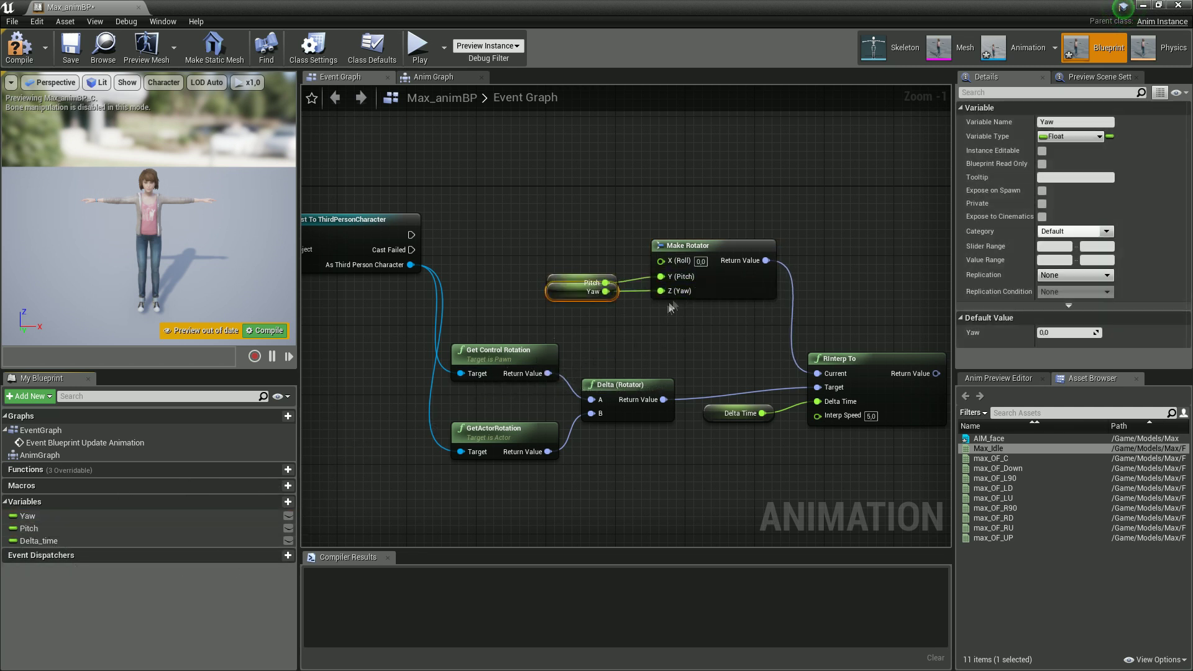
left_click_drag(578, 296, 578, 314)
- Add a Break Rotator node from RInterp To's return value and line it up beside that node
right_click_drag(721, 352, 525, 343)
right_click_drag(716, 444, 601, 454)
left_click_drag(565, 373, 602, 389)
type("br")
left_click(652, 542)
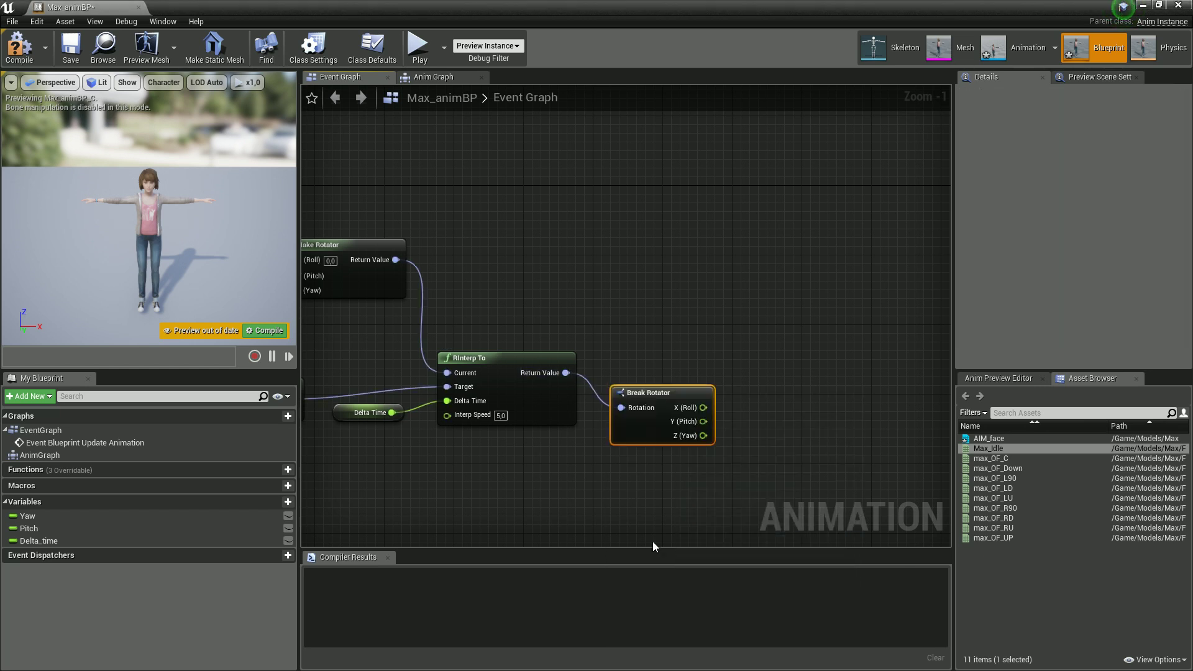
left_click_drag(656, 429, 646, 398)
right_click_drag(862, 482, 797, 453)
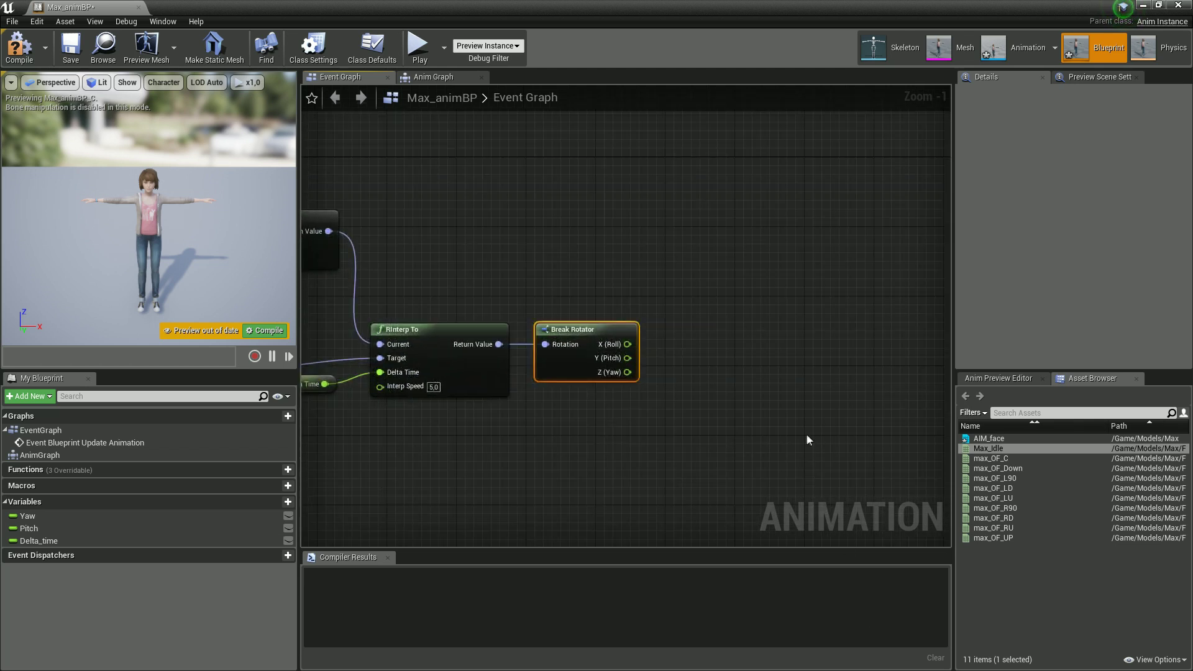
- Add a Clamp Angle node from Break Rotator's Y (Pitch) output
right_click_drag(659, 371, 612, 437)
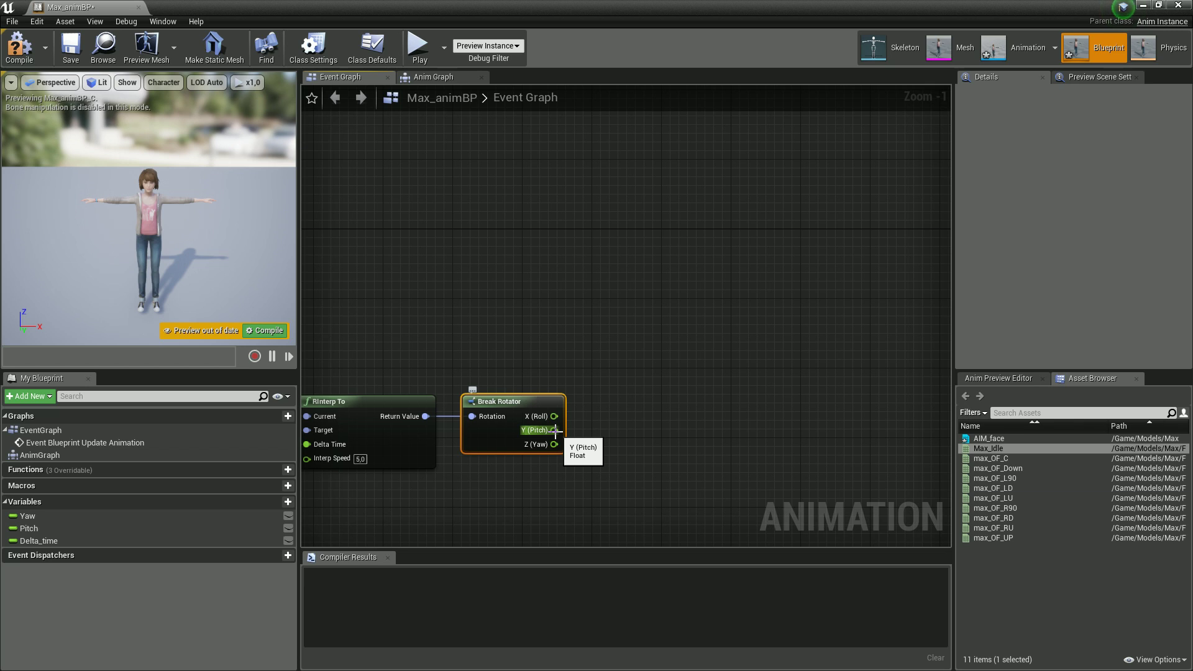
left_click_drag(555, 430, 640, 381)
type("c")
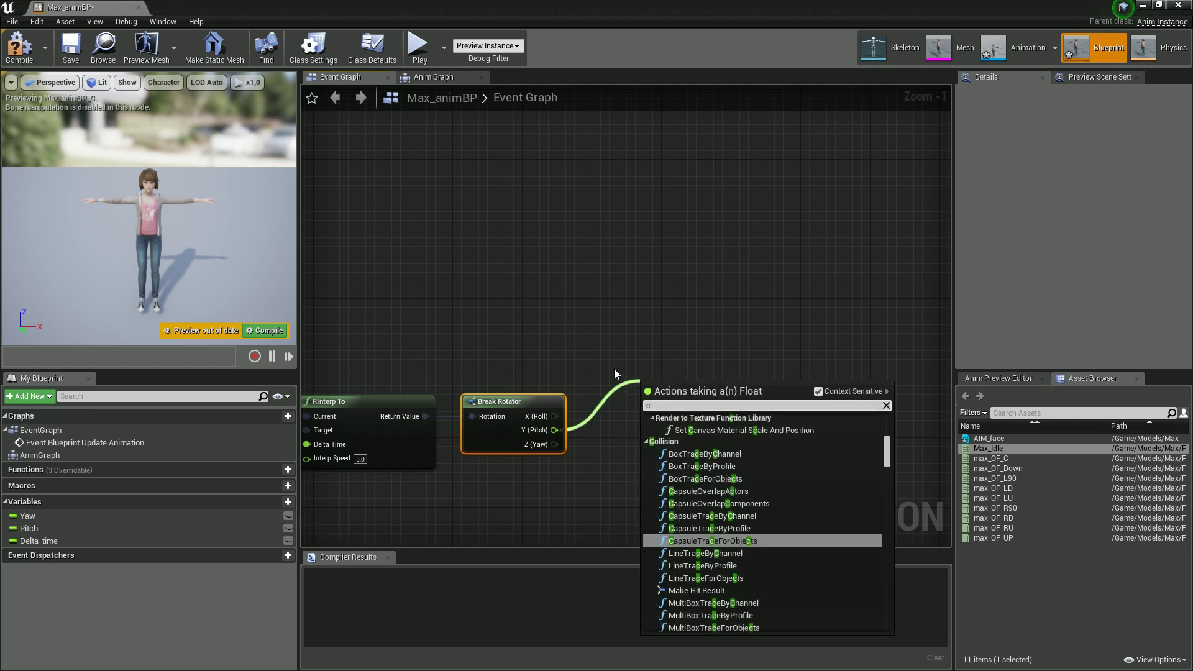
type("lam")
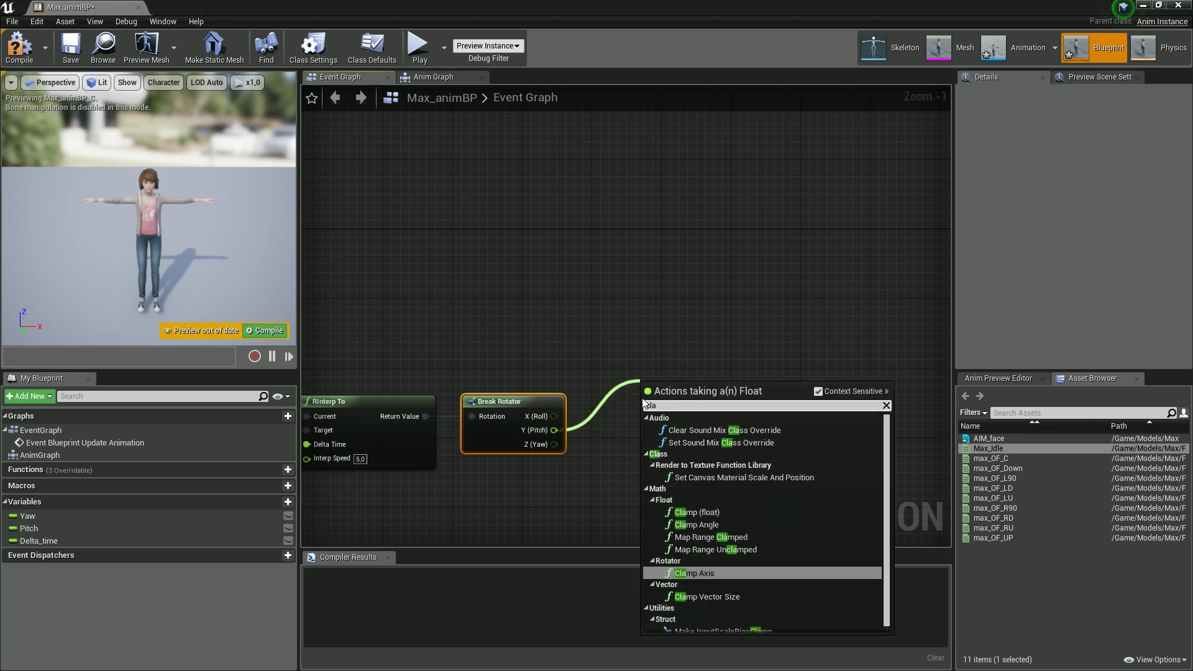
left_click(690, 454)
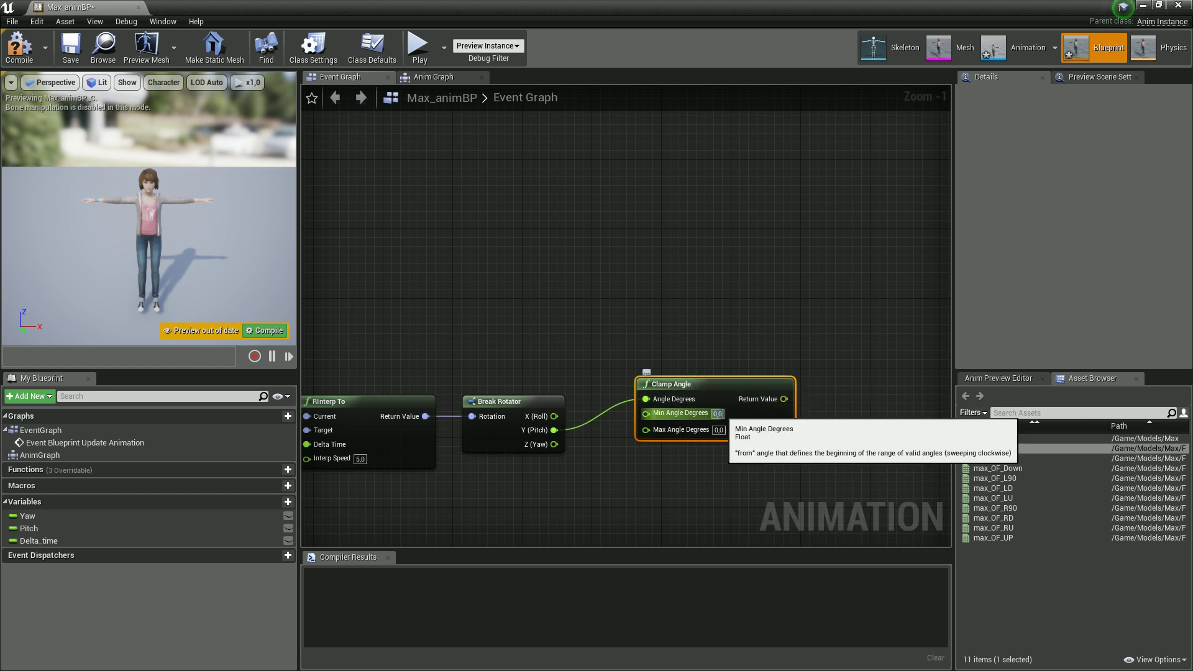
- Duplicate the Clamp Angle node, connect Break Rotator's Z (Yaw) output to the copy, and place it below the original
left_click(721, 413)
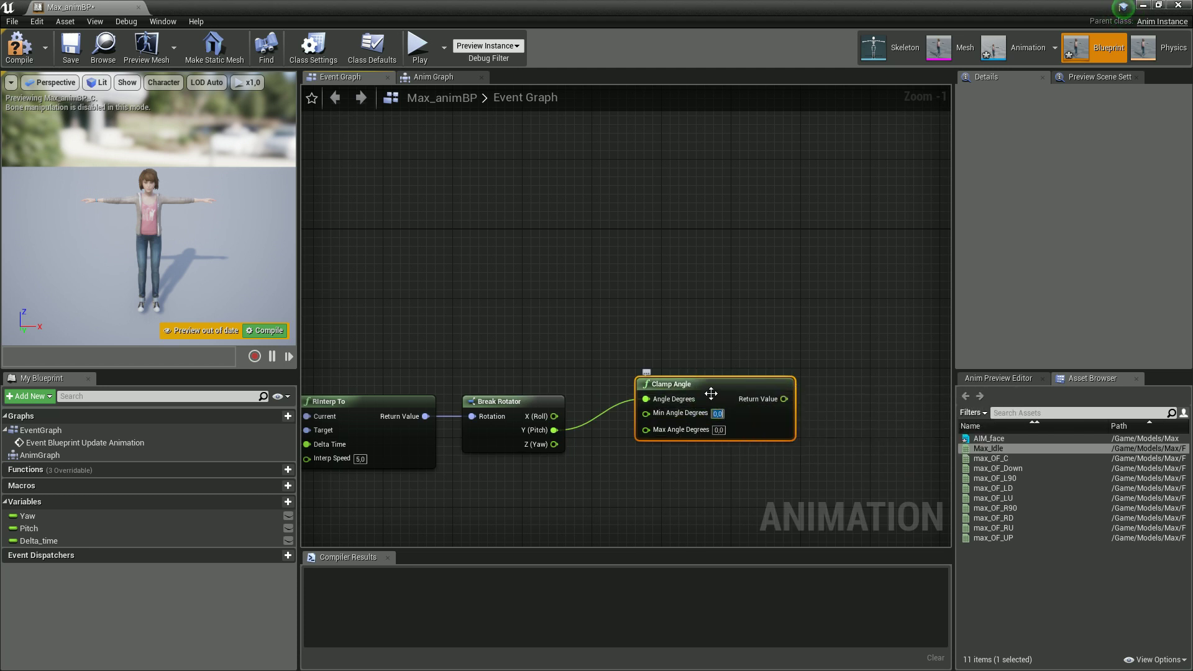
key("ctrl+c")
key("ctrl+v")
right_click_drag(677, 475, 689, 416)
left_click_drag(566, 384, 703, 438)
left_click_drag(794, 431, 743, 422)
- Set the pitch Clamp Angle node's minimum to -90 and maximum to 90 degrees
left_click(730, 355)
type("-90")
key("Return")
left_click(730, 371)
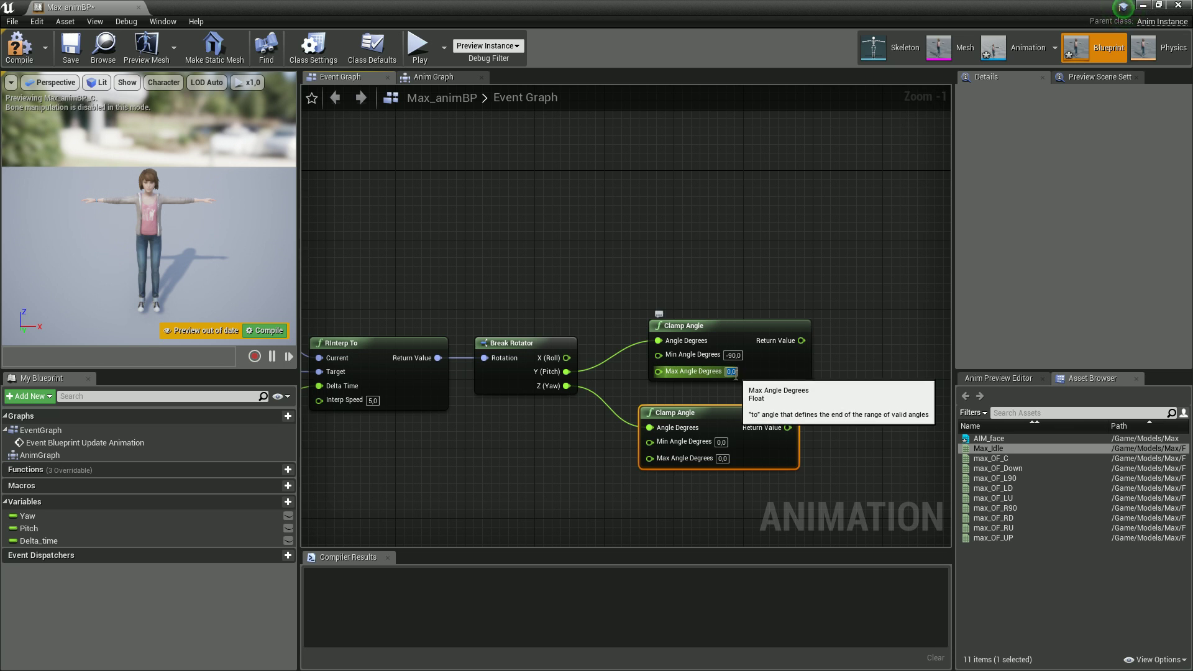
type("90")
key("Return")
- Set the yaw Clamp Angle node's range to -70 to 70 degrees and align it beneath the pitch clamp
left_click(721, 442)
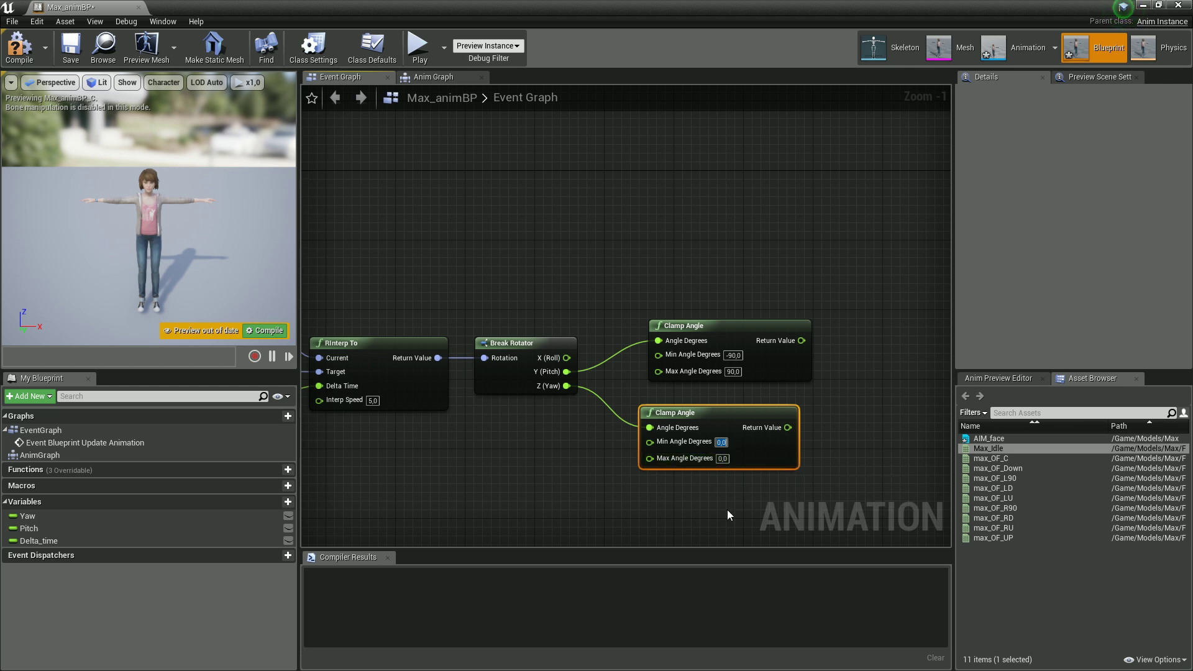
type("-70")
left_click(723, 459)
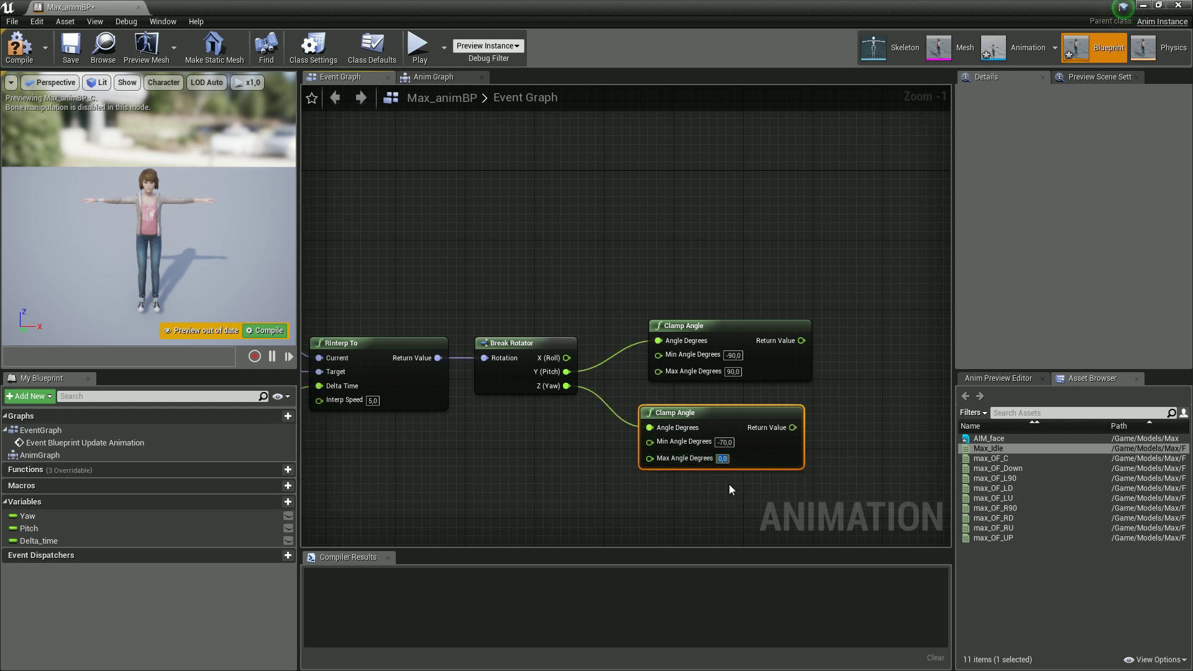
type("0")
key("Return")
right_click_drag(835, 472, 721, 489)
left_click_drag(651, 468, 659, 461)
right_click_drag(744, 452, 760, 497)
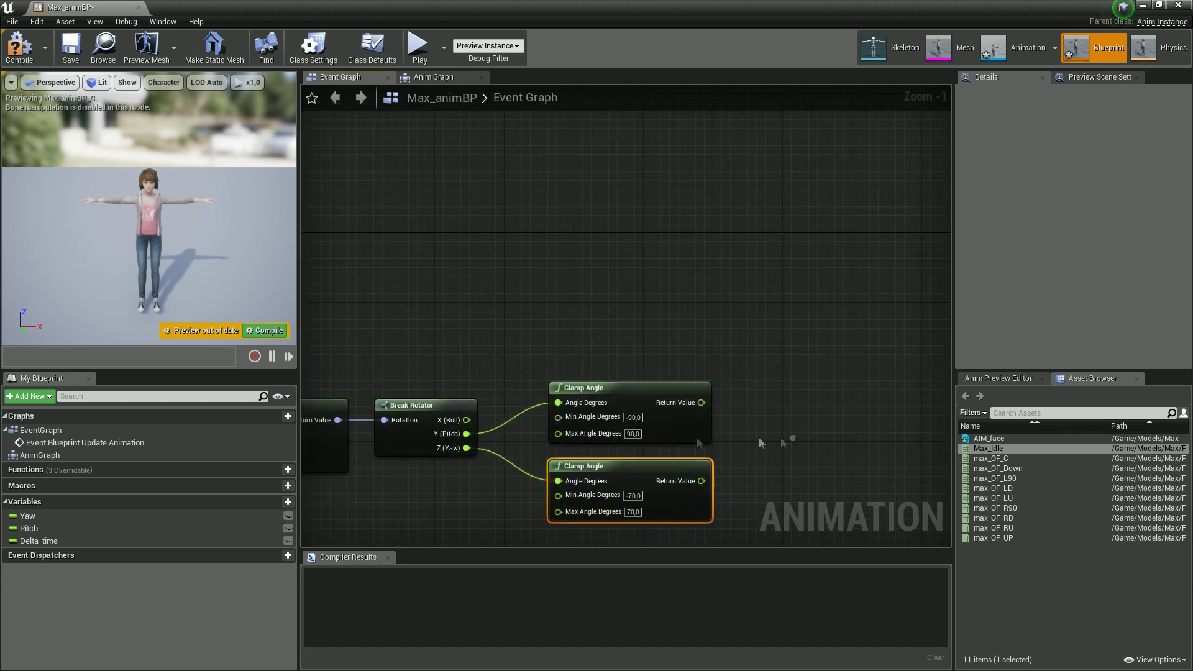
- Add Set nodes for the Yaw and Pitch variables beyond the Clamp Angle nodes
left_click_drag(31, 516, 650, 351)
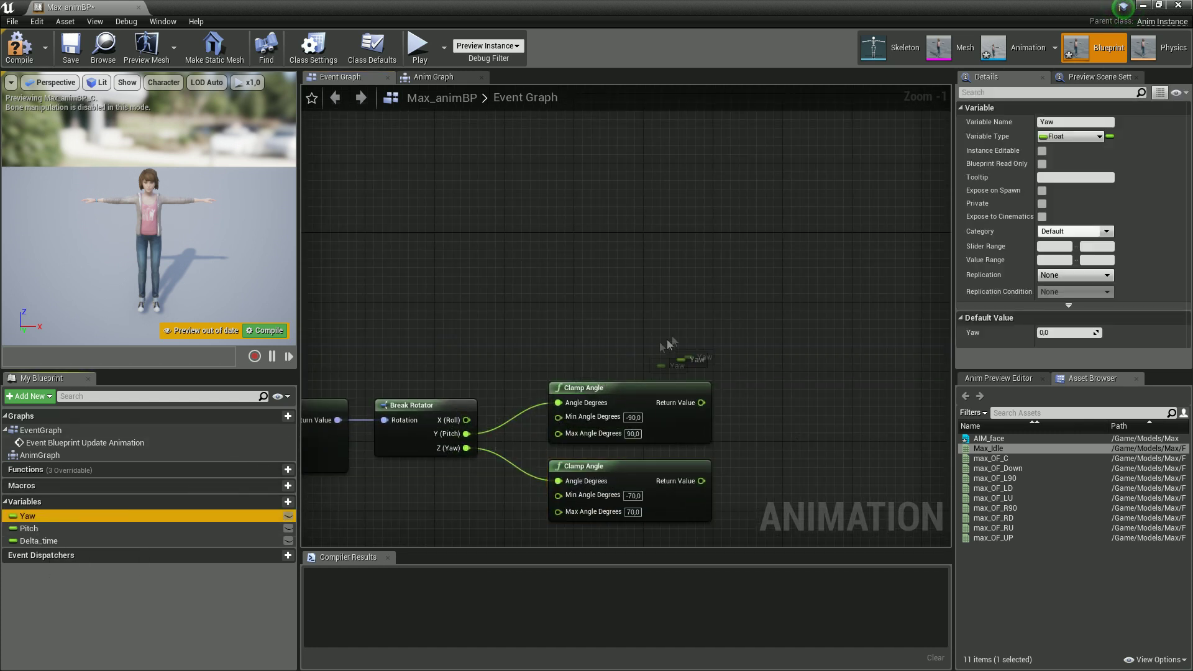
left_click_drag(782, 327, 782, 325)
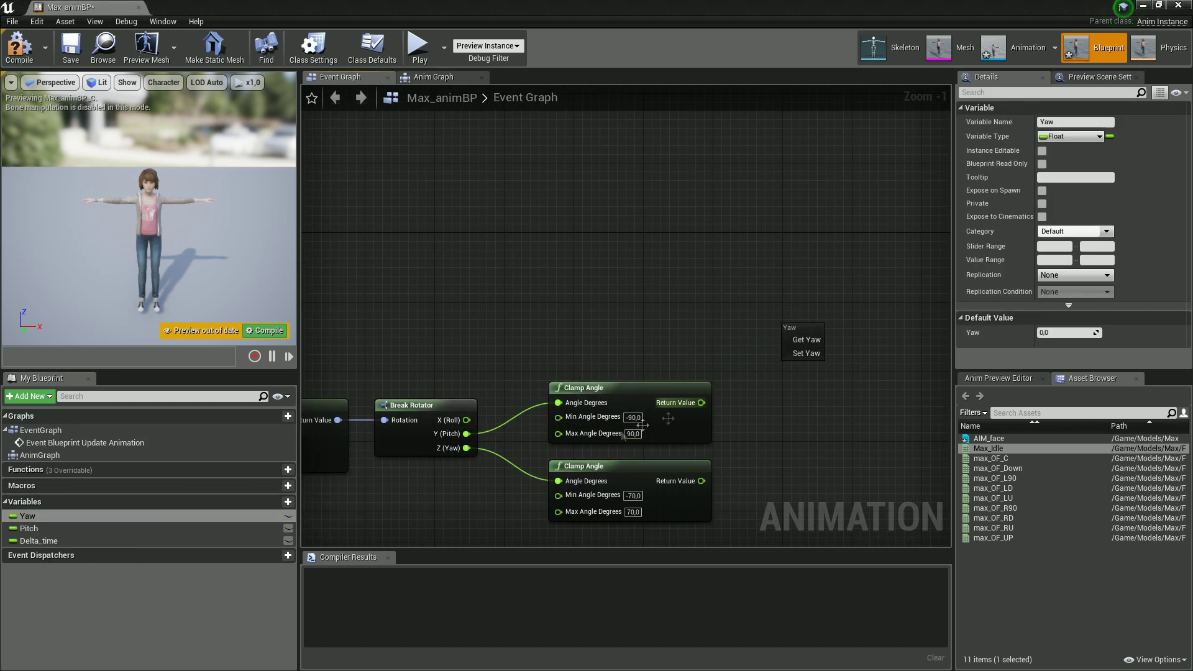
left_click(805, 352)
left_click_drag(34, 532, 895, 397, "alt")
- Chain the Yaw Set node's execution into the Pitch Set node, and feed each from its matching Clamp Angle return value
right_click_drag(813, 427, 741, 400)
left_click_drag(766, 294, 766, 314)
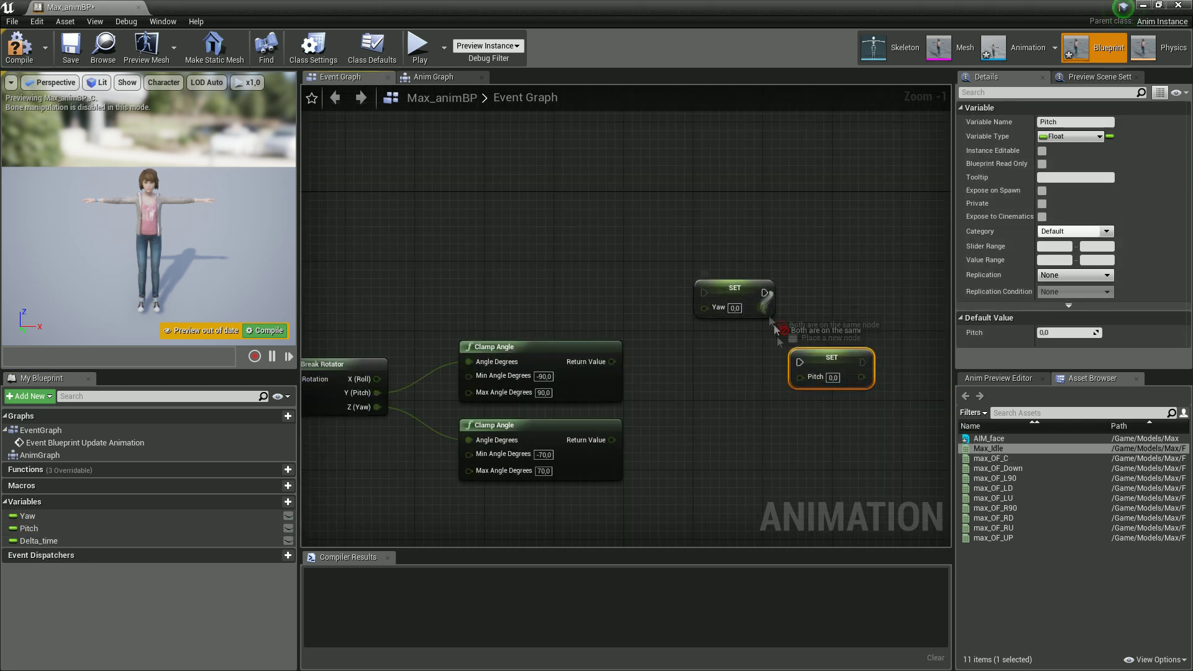
left_click_drag(799, 360, 720, 390)
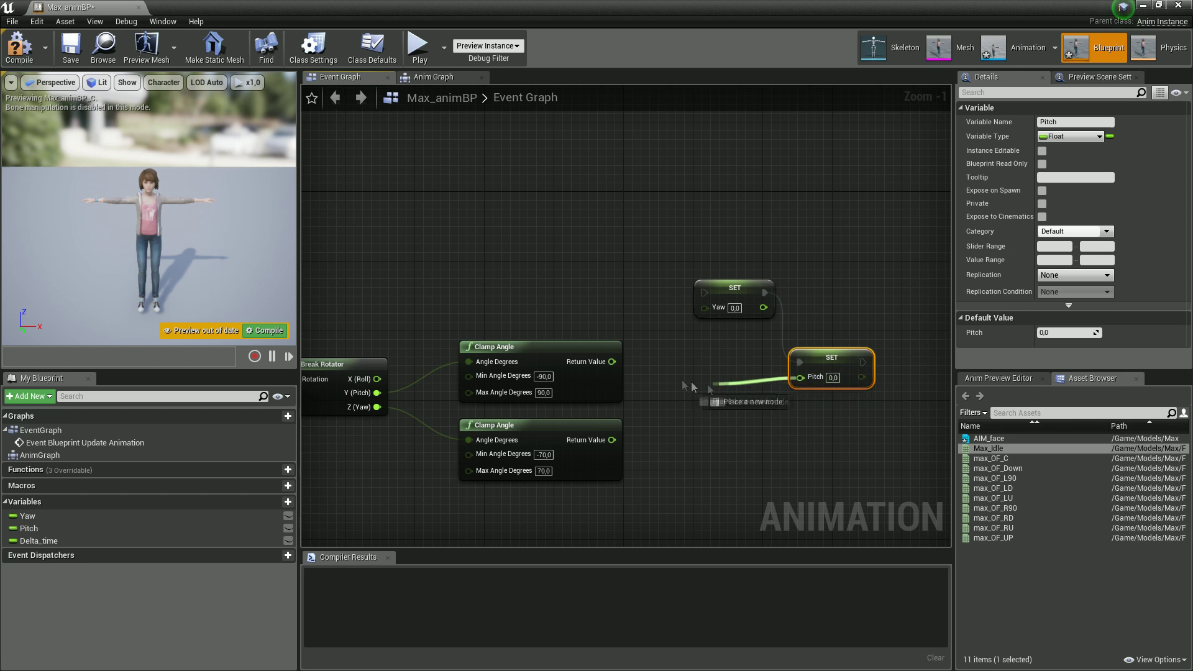
left_click_drag(832, 359, 822, 344)
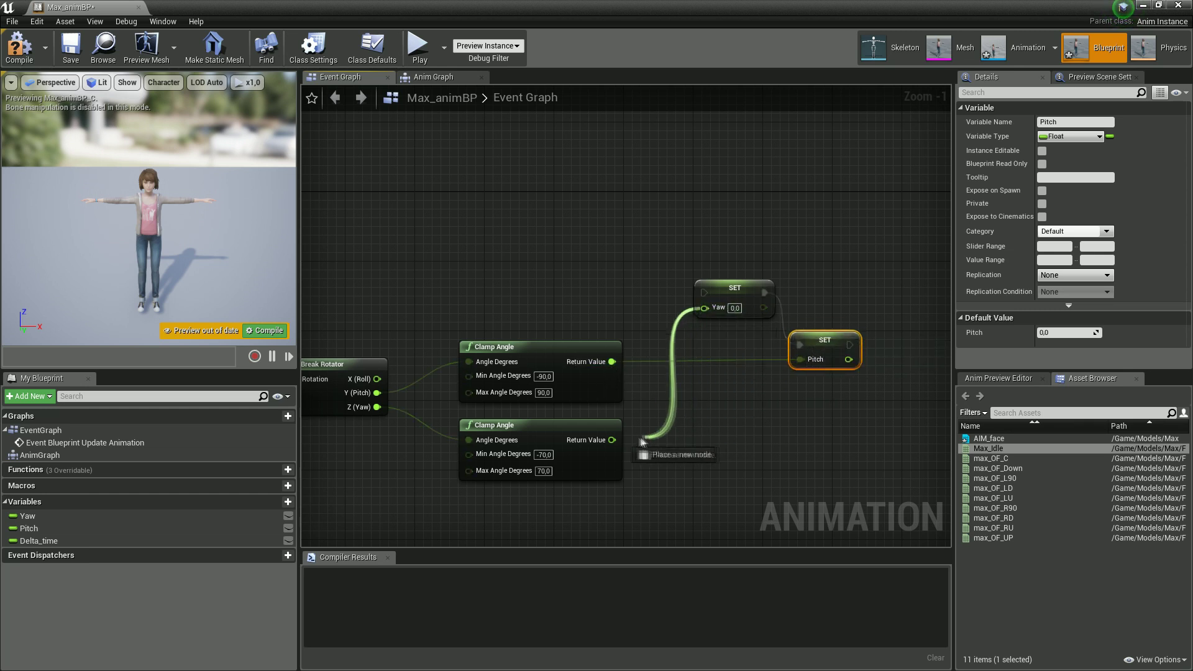
left_click_drag(612, 442, 612, 441)
- Connect the Cast To ThirdPersonCharacter node's execution output to the Yaw Set node and line that node up with the wire
right_click_drag(615, 403, 808, 393)
scroll(802, 379, "down", 3)
right_click_drag(786, 354, 873, 380)
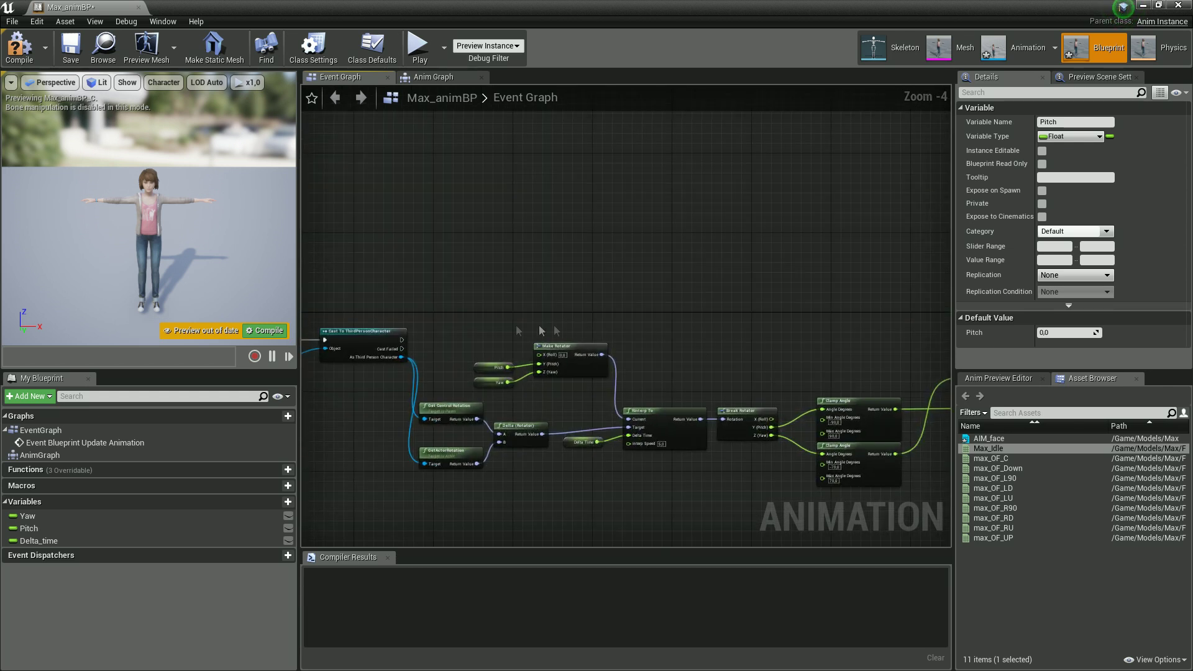
right_click_drag(429, 347, 520, 349)
left_click_drag(491, 343, 768, 348)
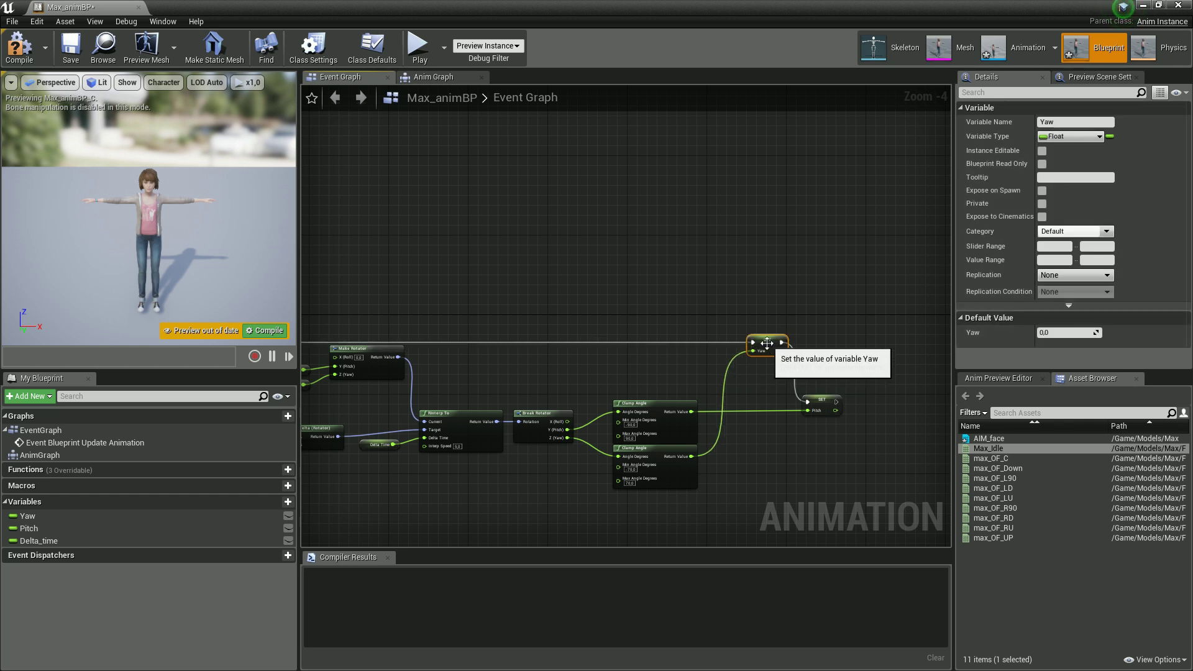
scroll(841, 377, "up", 3)
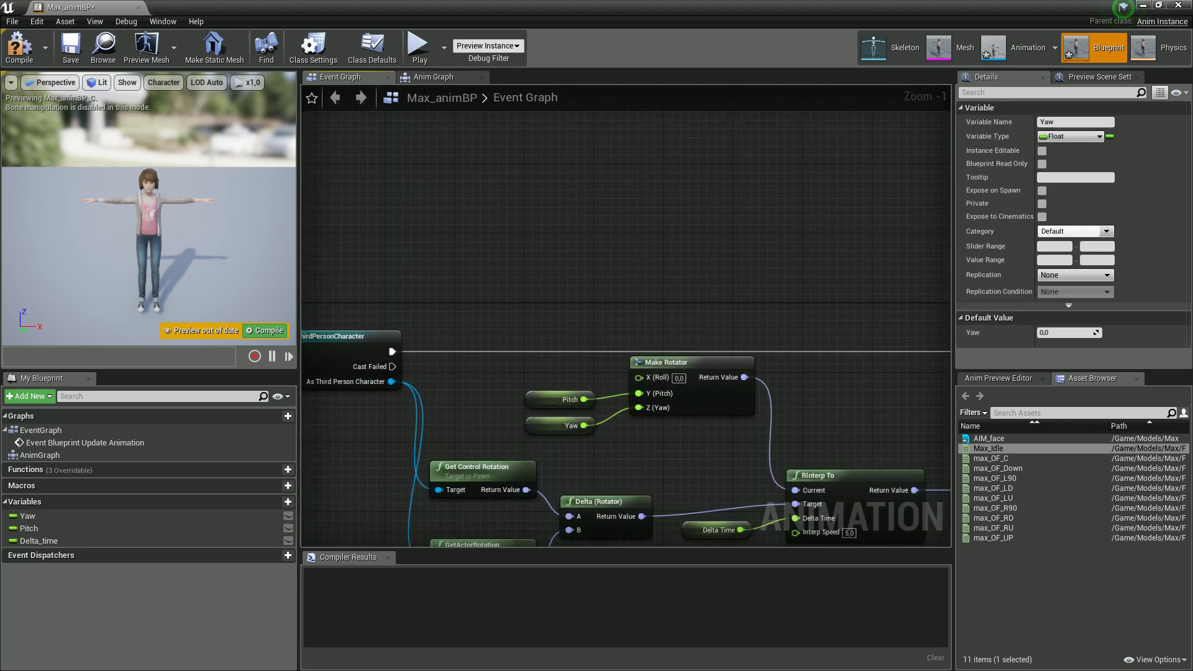
right_click_drag(521, 367, 535, 351)
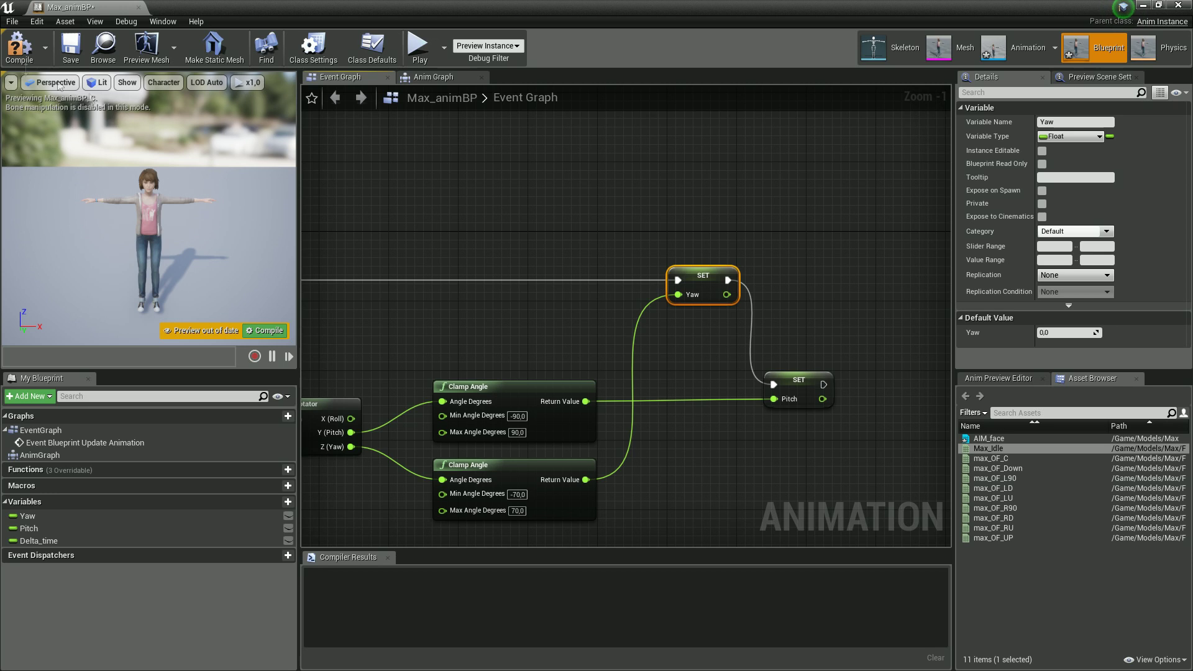
right_click_drag(707, 218, 819, 241)
- Return to the level and set the ThirdPersonCharacter's Anim Class to the Max_animBP asset selected in the Content Browser
left_click(1143, 6)
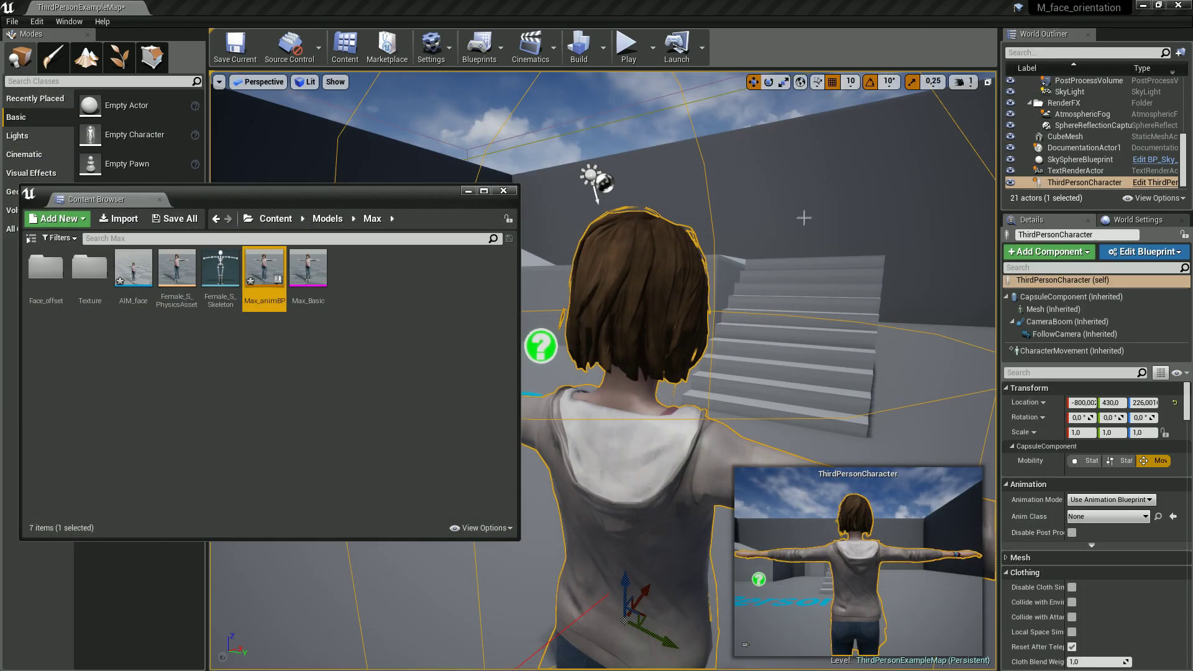
scroll(737, 287, "up", 5)
scroll(737, 287, "down", 6)
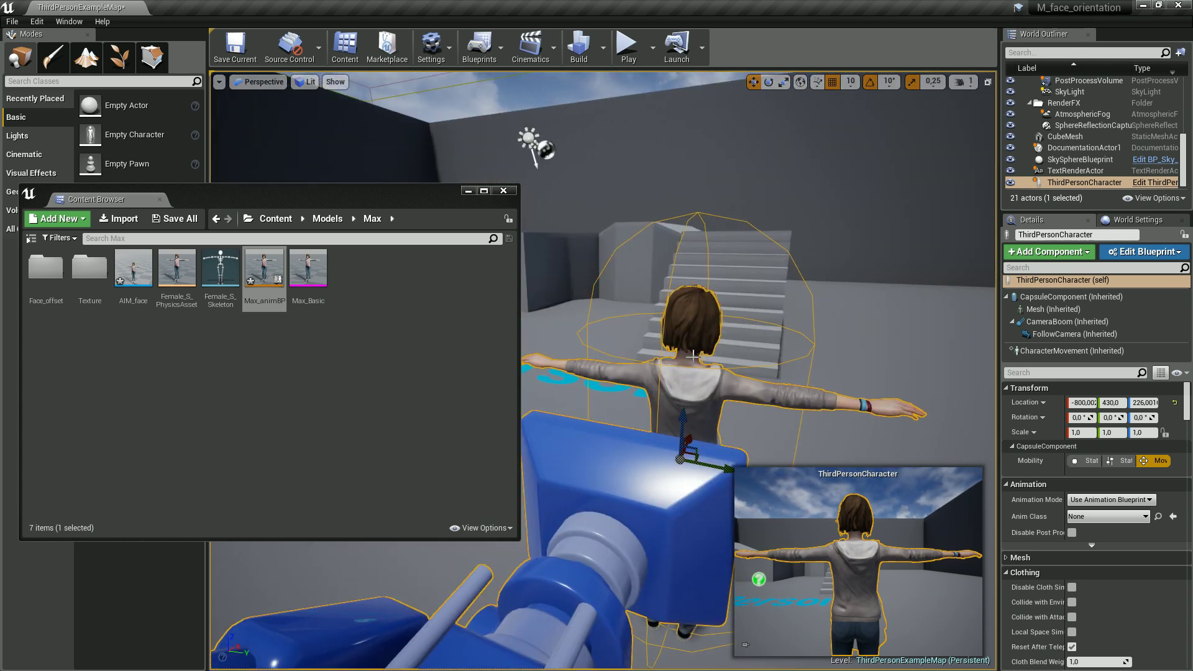
scroll(674, 349, "up", 3)
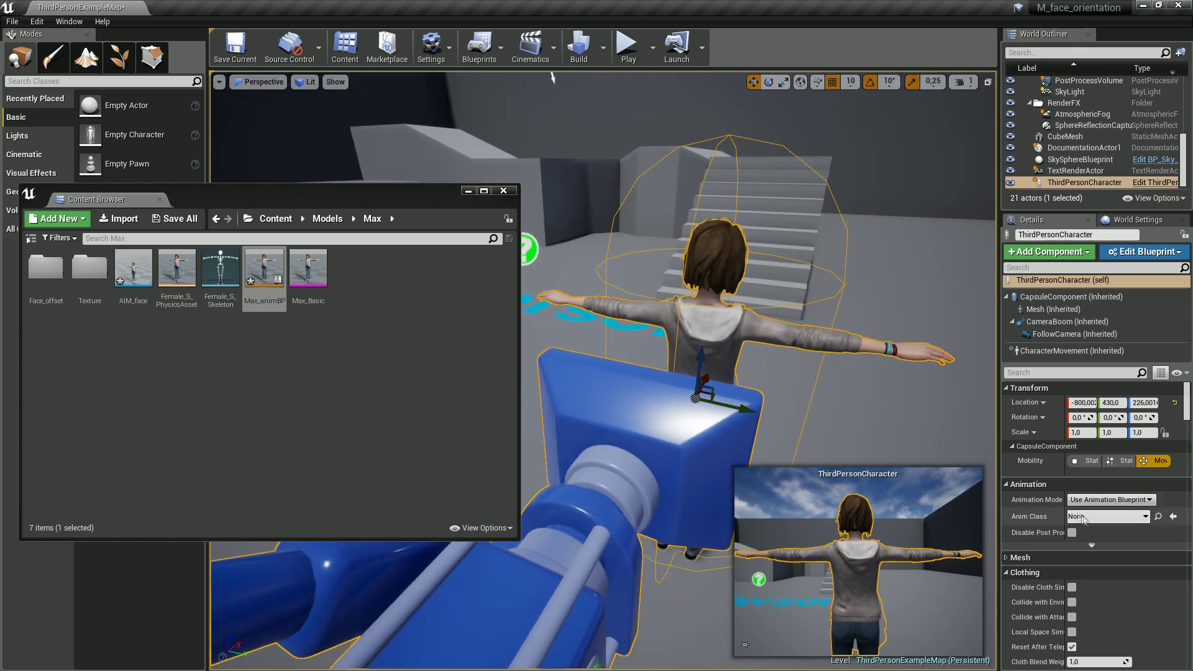
left_click(260, 295)
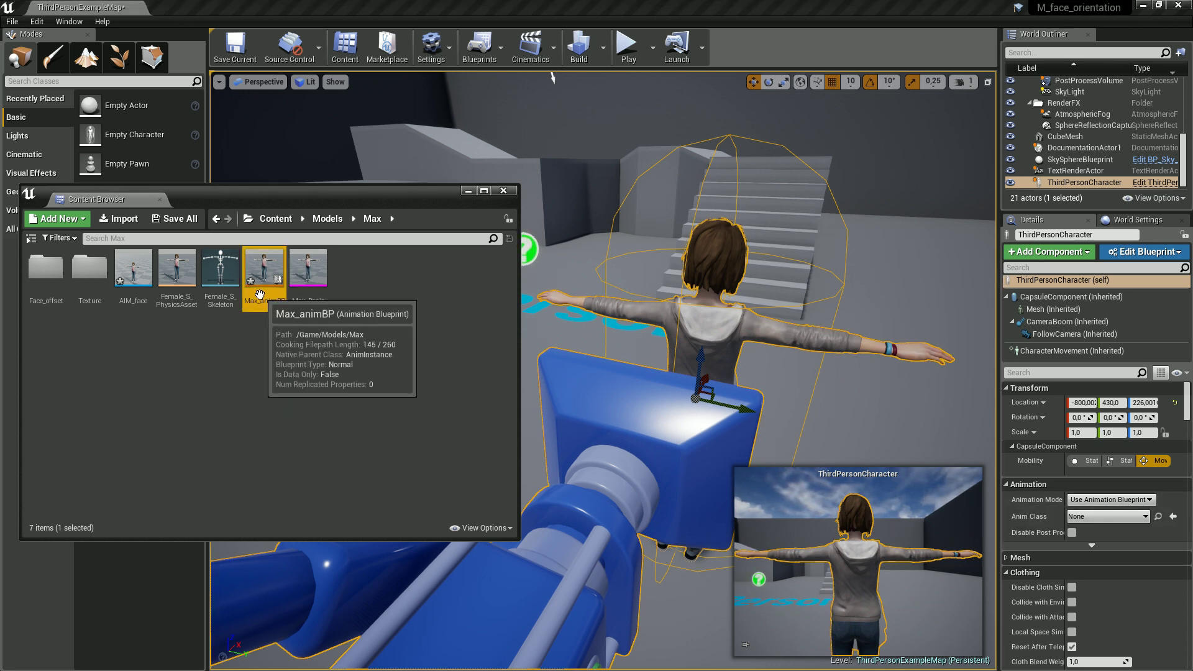
left_click(1172, 517)
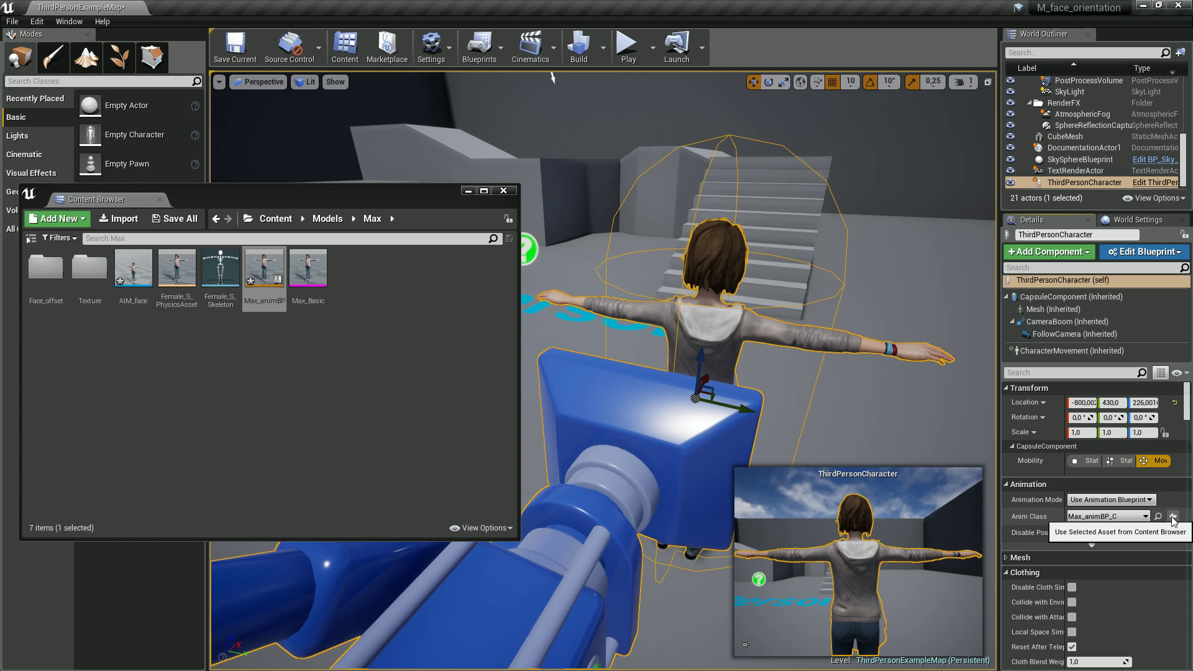
- Play-test the level with the Content Browser out of the way, orbiting the camera to check the character's head movement
left_click(638, 52)
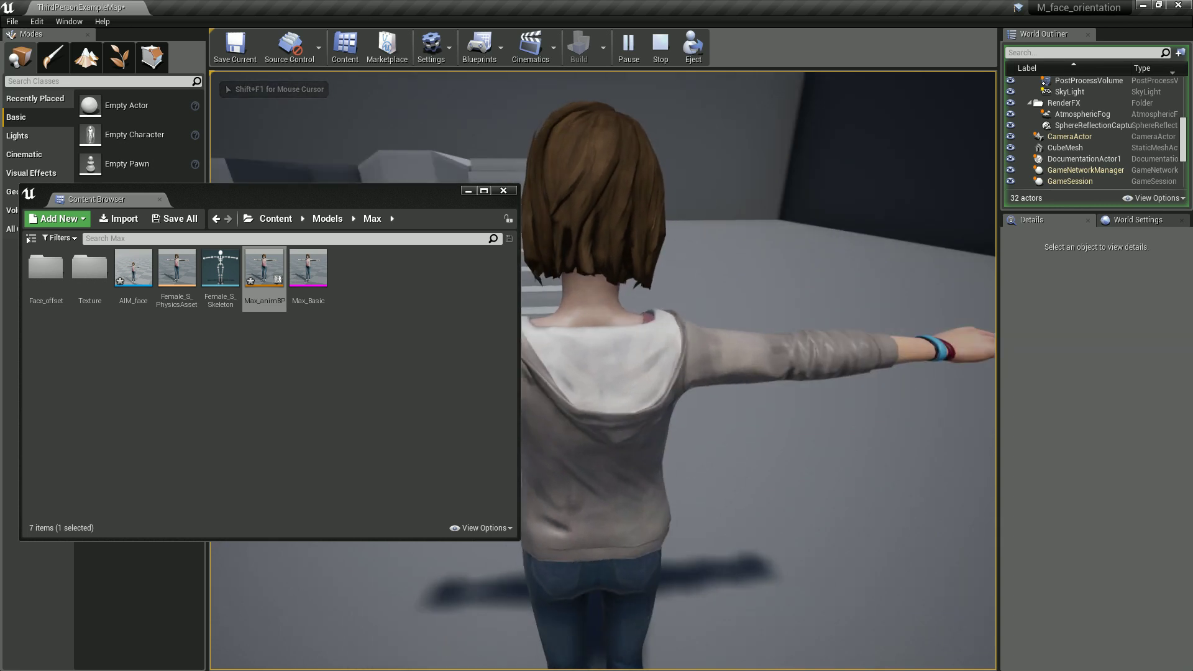
key("Escape")
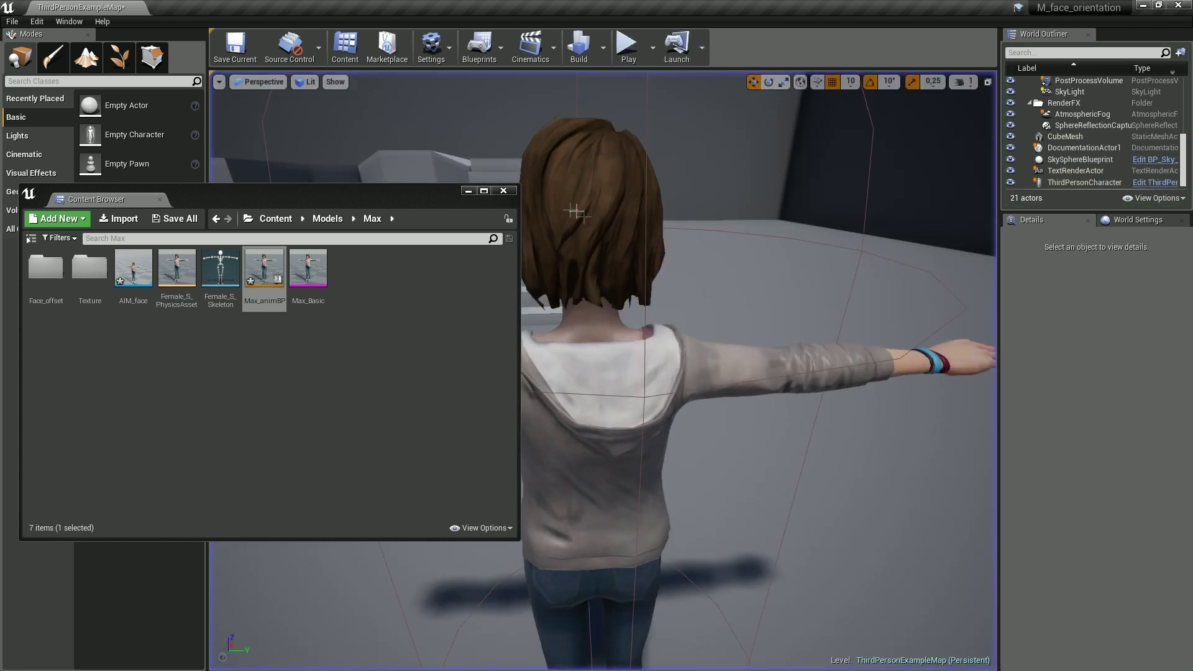
left_click(468, 192)
left_click(625, 49)
left_click(704, 194)
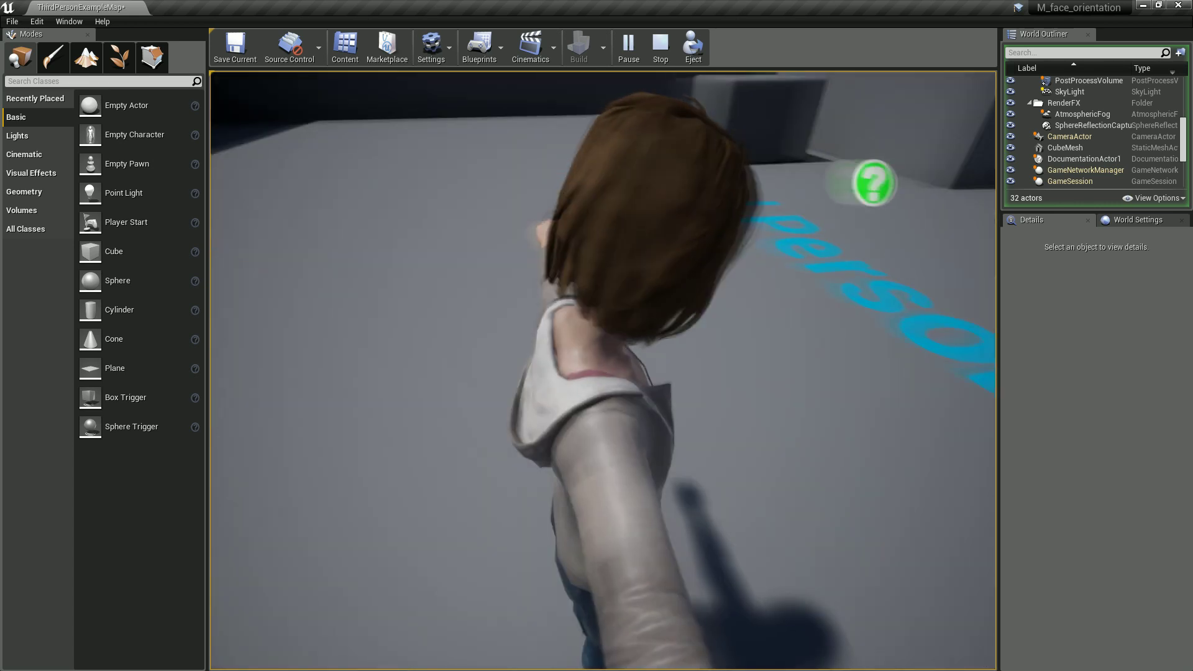
key("Escape")
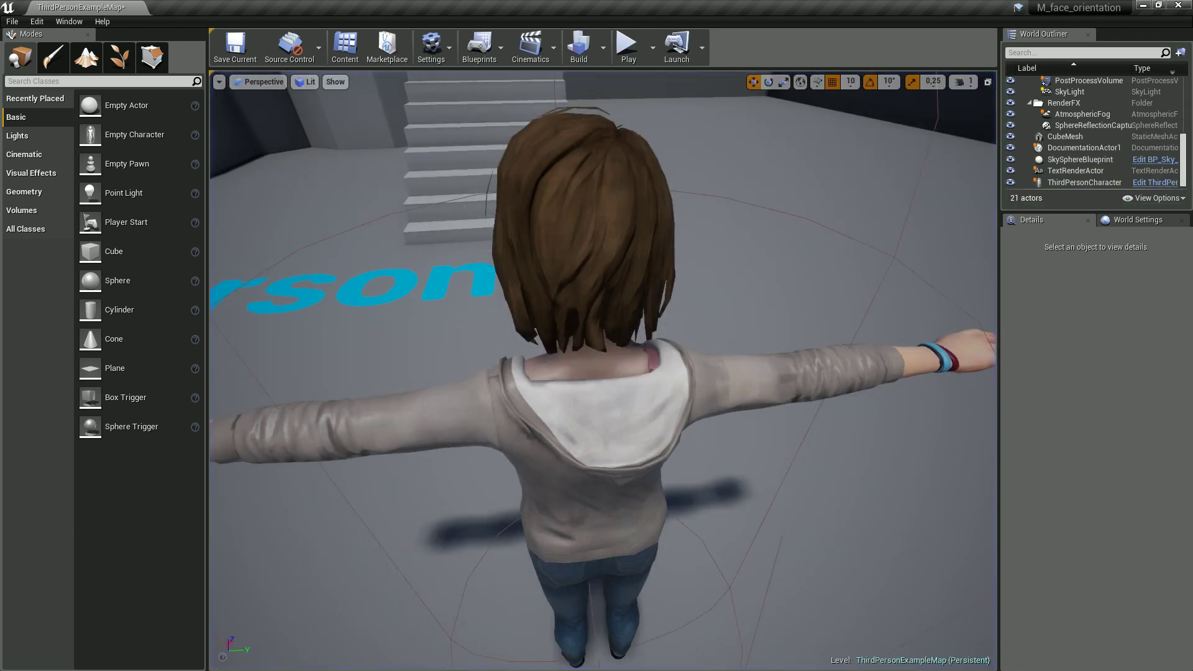
- Reopen Max_animBP from the character's Anim Class, set the RInterp To node's Interp Speed to 3, and compile
right_click_drag(602, 371, 491, 310)
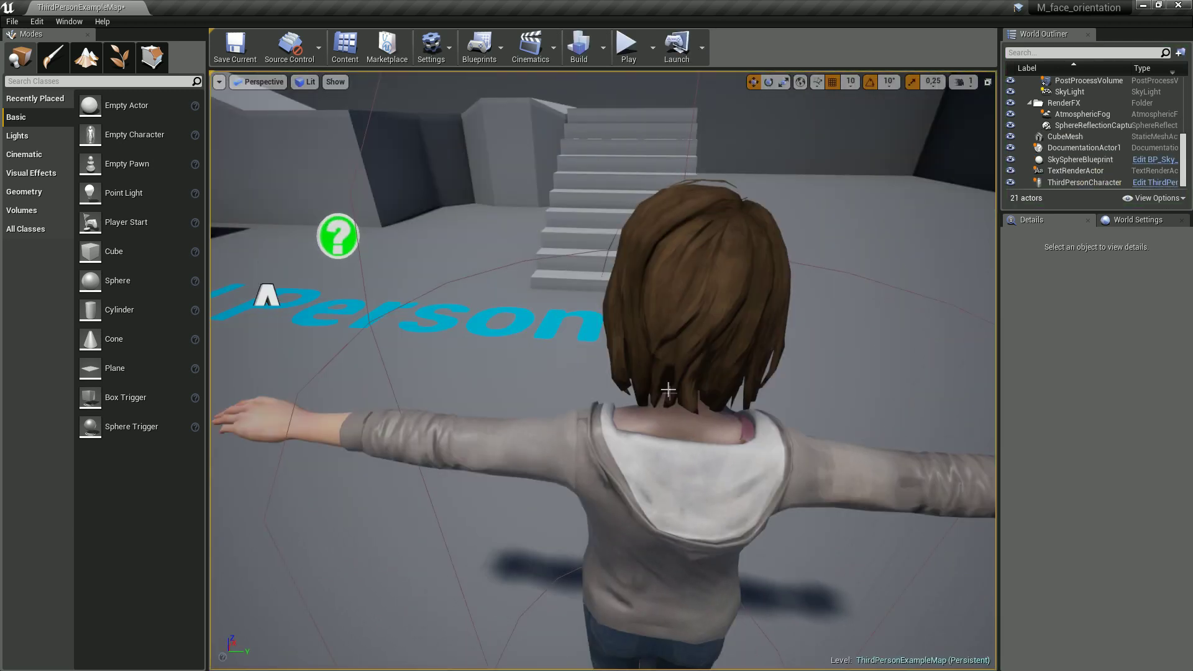
right_click_drag(695, 389, 699, 394)
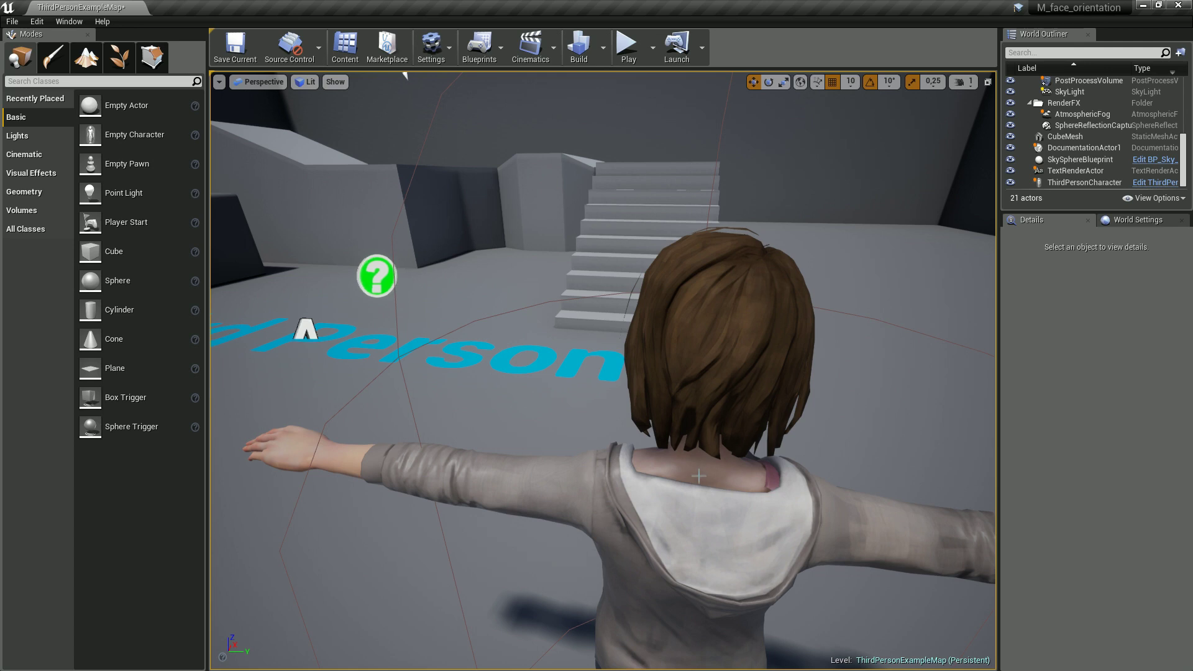
left_click(699, 394)
left_click(1157, 516)
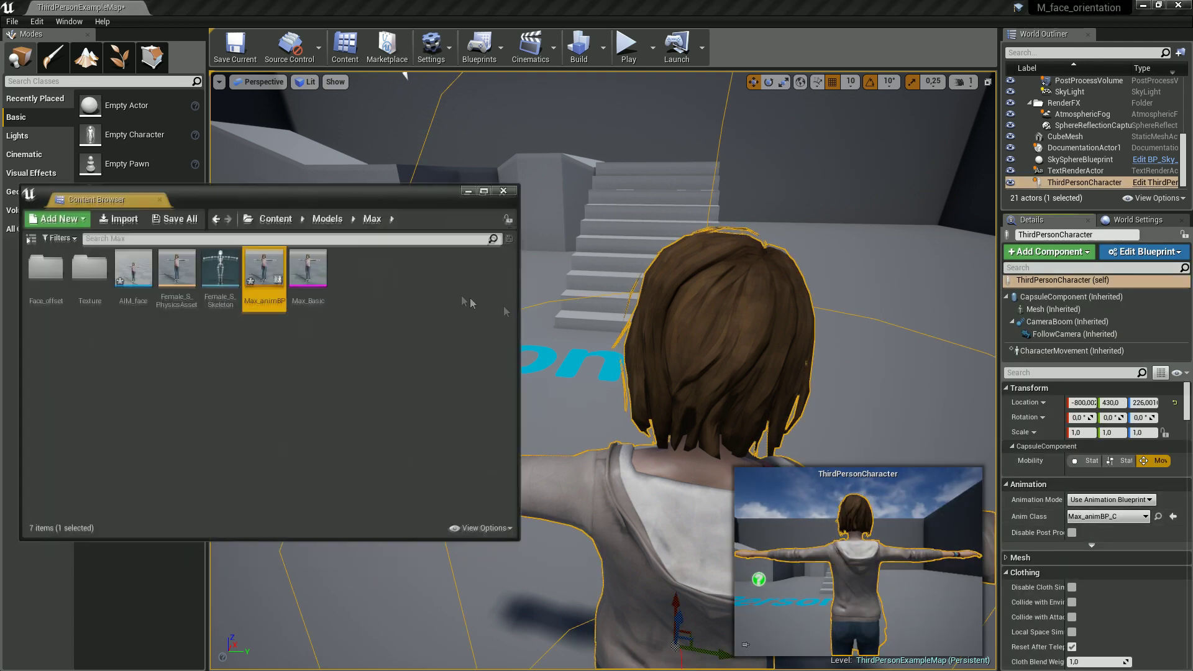
double_click(281, 295)
right_click_drag(559, 348, 785, 418)
right_click_drag(908, 383, 752, 375)
scroll(752, 375, "up", 1)
left_click(741, 388)
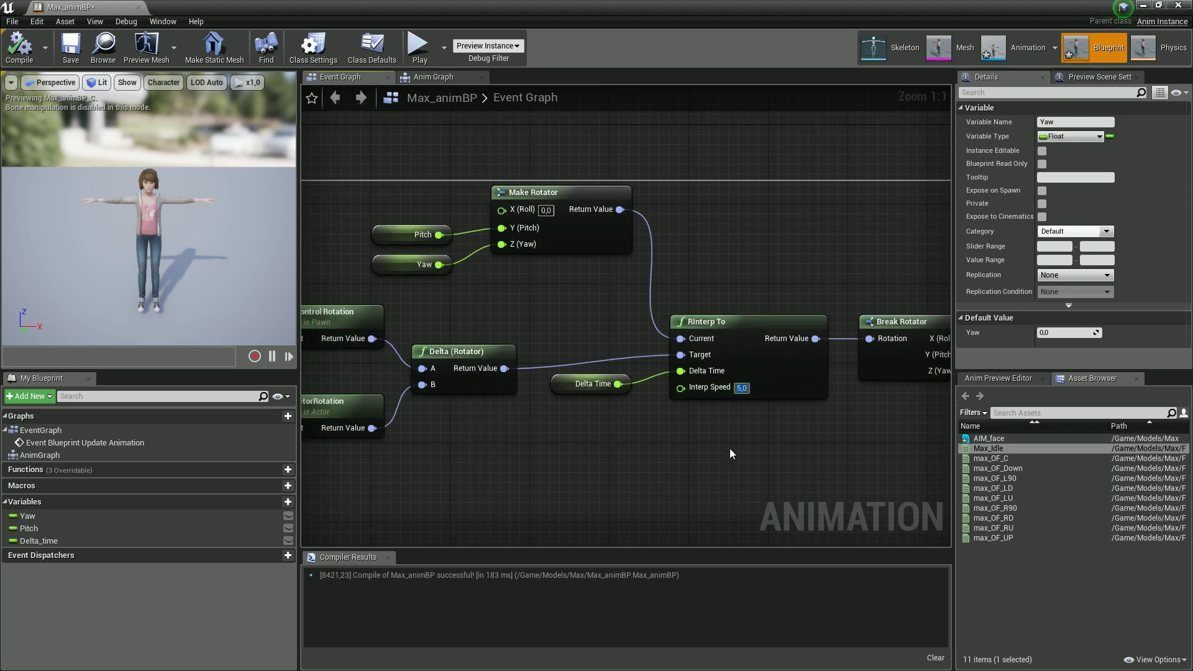
type("3")
key("Return")
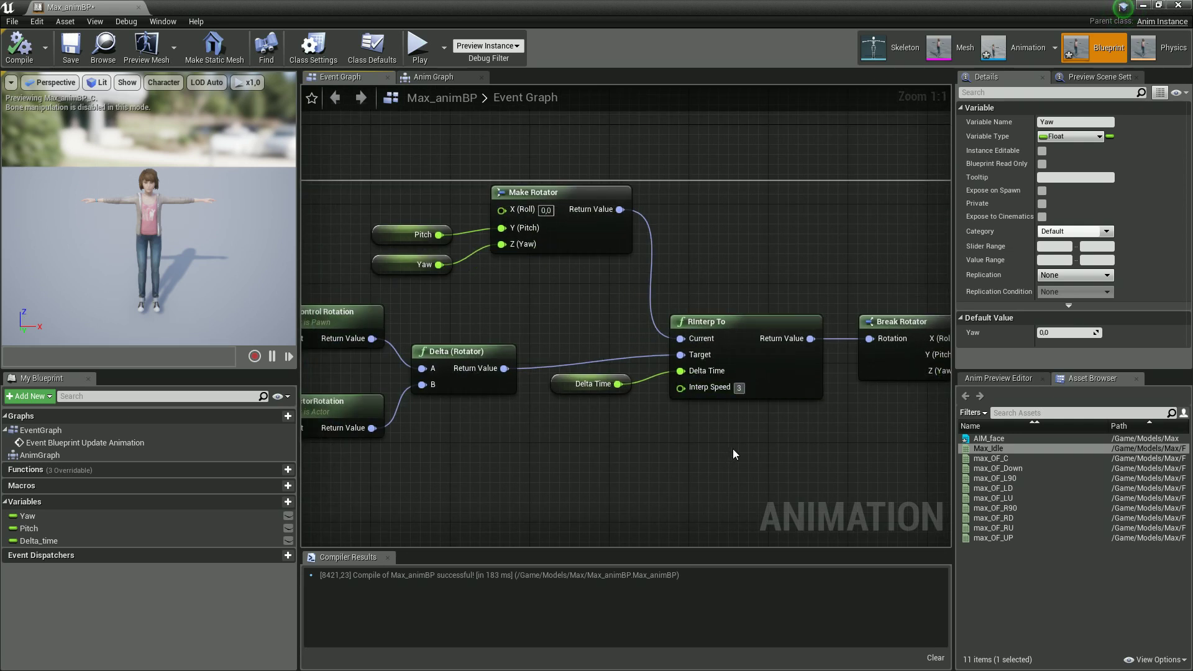
left_click(17, 57)
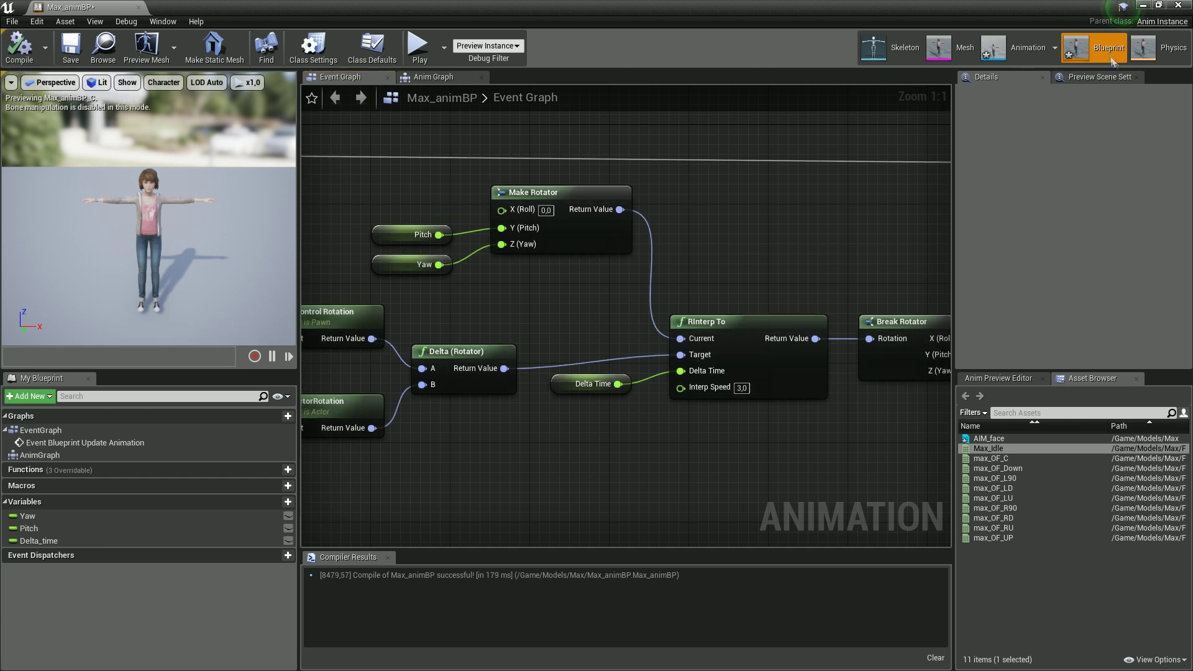
- Return to the level and play-test the head rotation again with the changed interpolation speed
left_click(1141, 6)
left_click(628, 44)
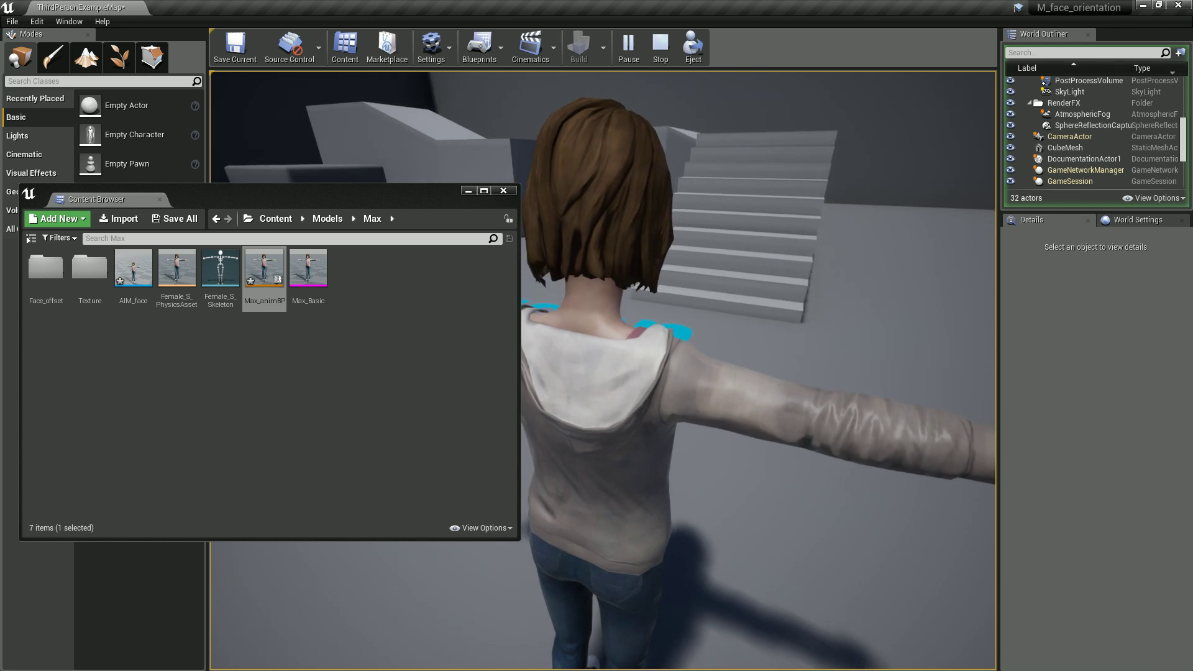
key("Escape")
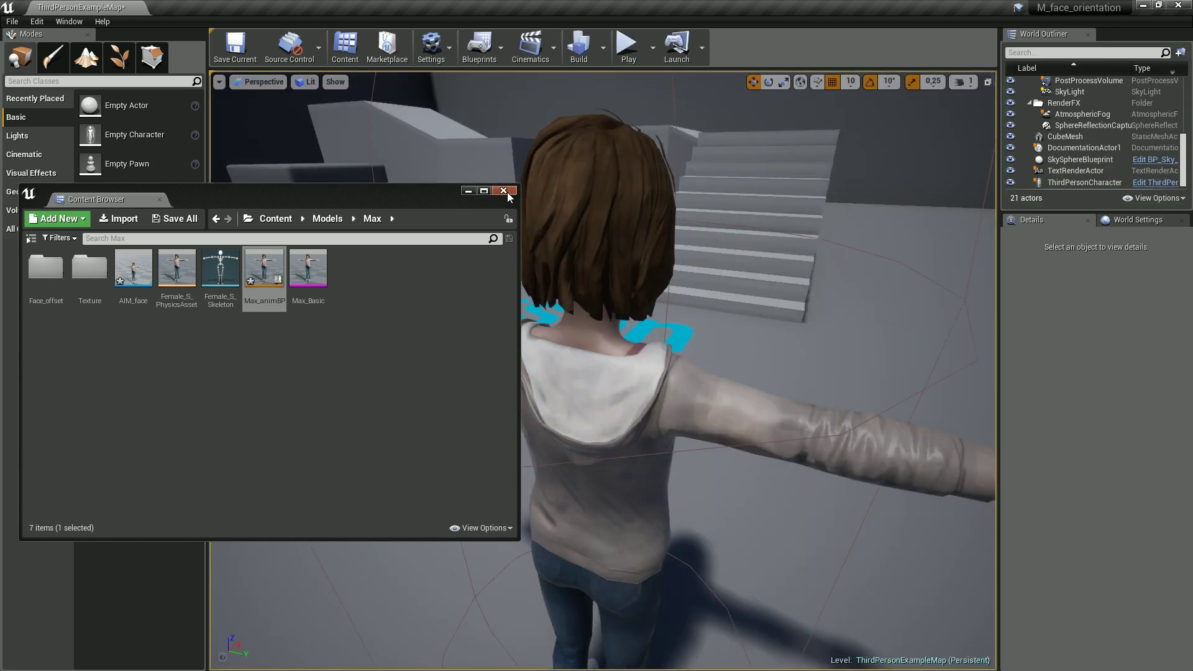
left_click(466, 193)
left_click(628, 45)
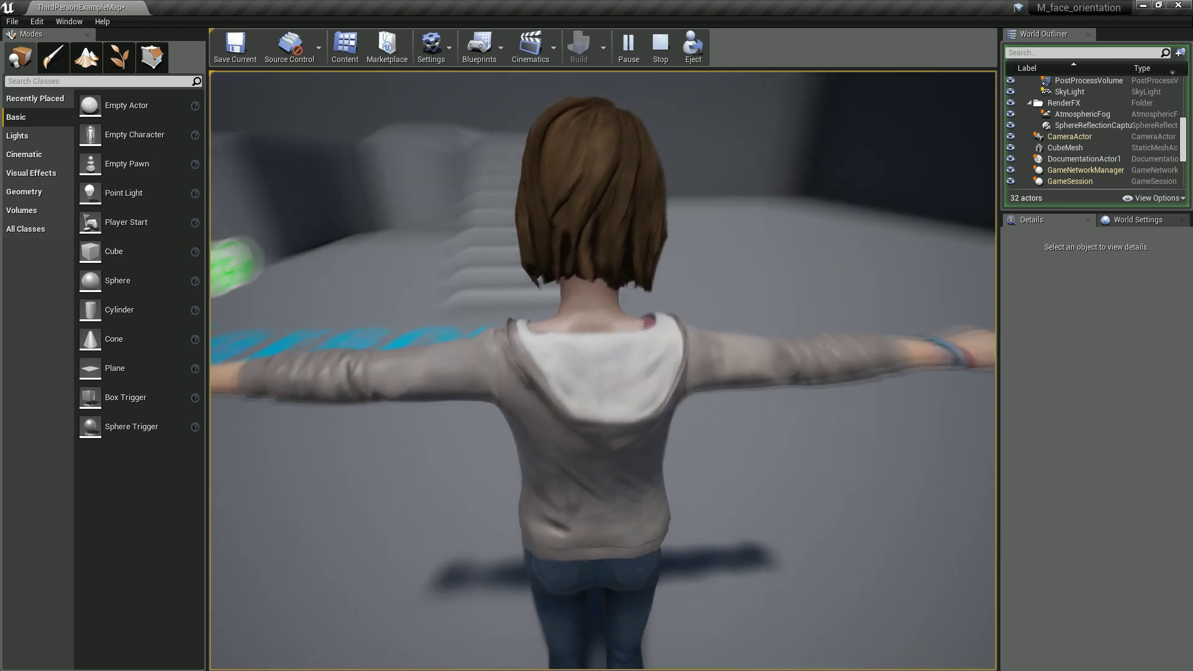
key("Escape")
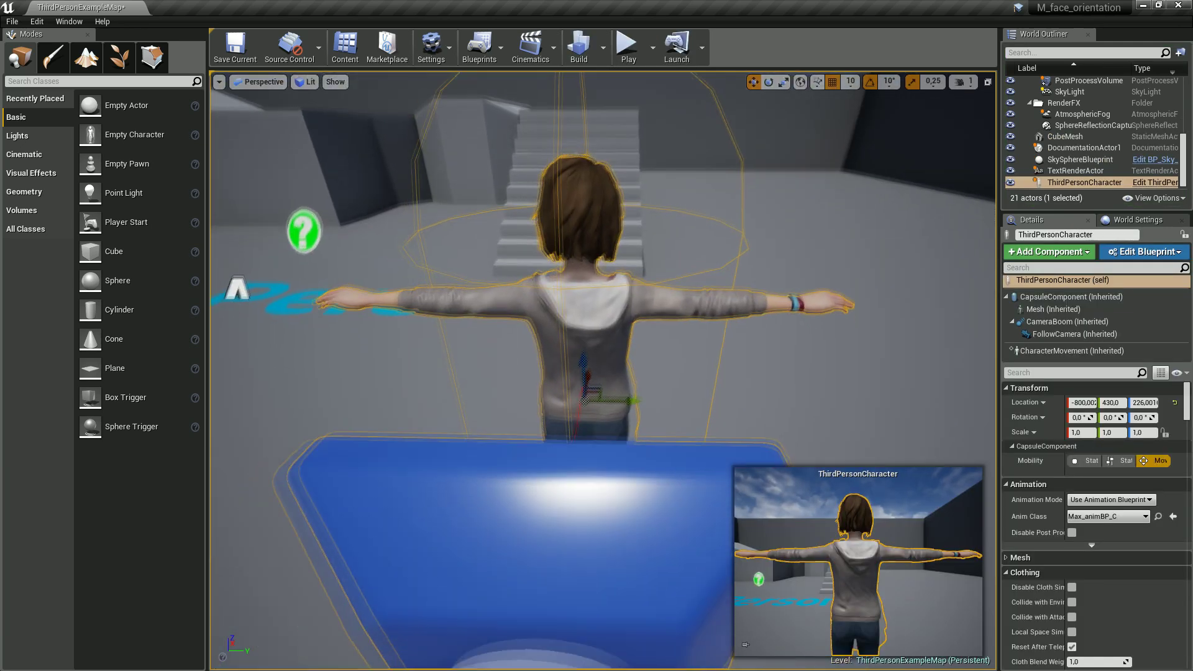
- View the character from its side and play-test how the head turns when the camera reaches that angle
right_click_drag(596, 373, 587, 348)
key("s")
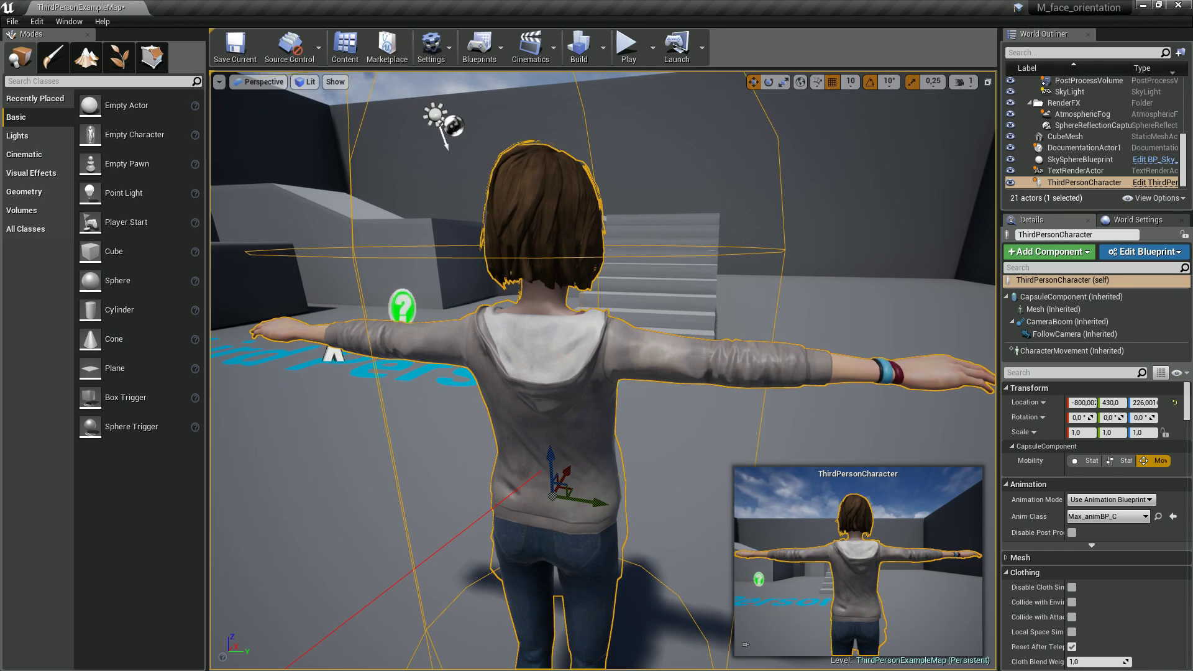
key("d")
right_click_drag(586, 348, 416, 353)
right_click_drag(702, 350, 740, 328)
key("s")
key("d")
key("a")
key("s")
key("d")
right_click_drag(649, 251, 649, 251)
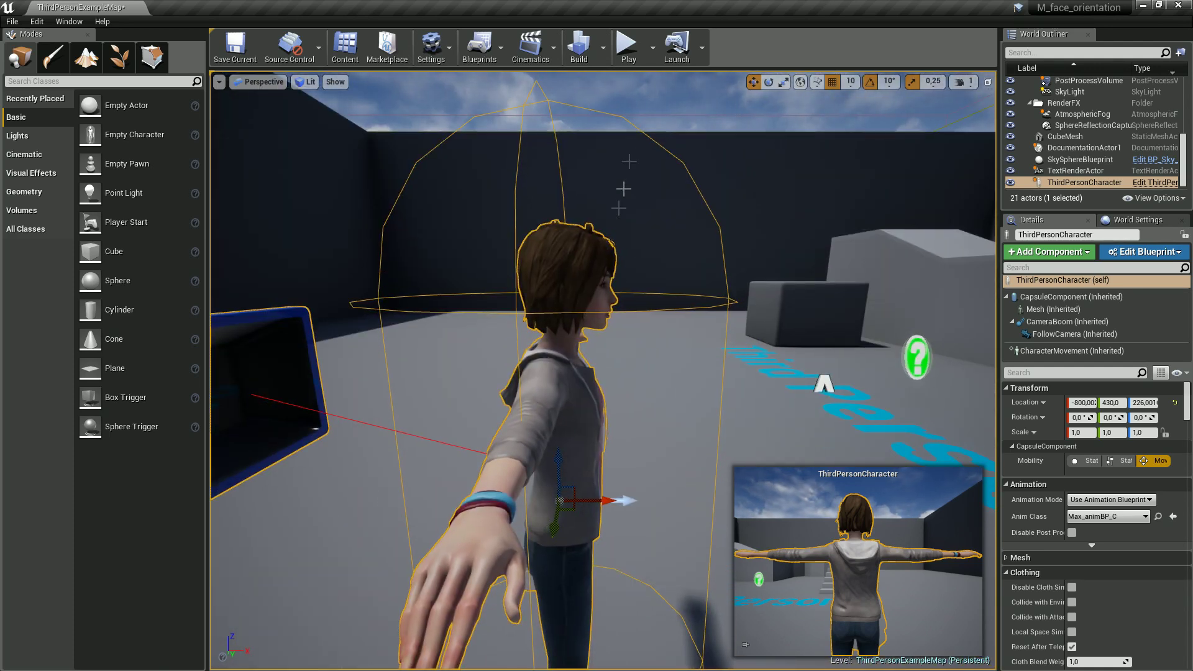
left_click(626, 47)
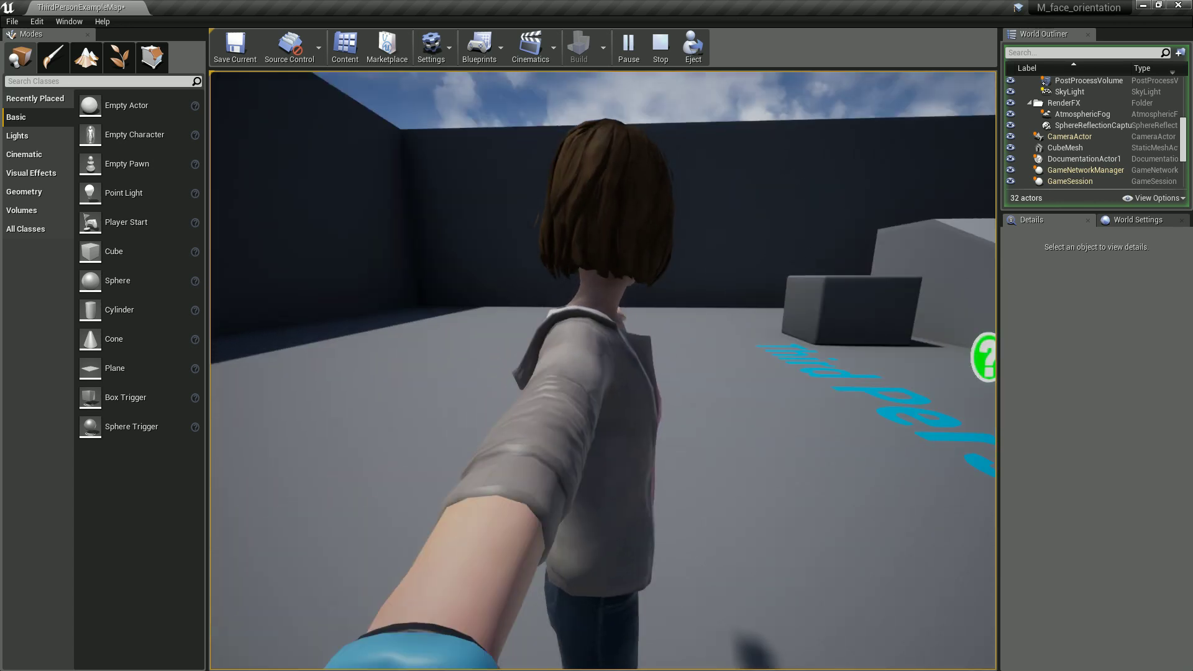
key("Escape")
- Select the ThirdPersonCharacter, locate its Anim Class asset in the Content Browser, and open Max_animBP
right_click_drag(810, 338, 621, 390)
key("s")
key("d")
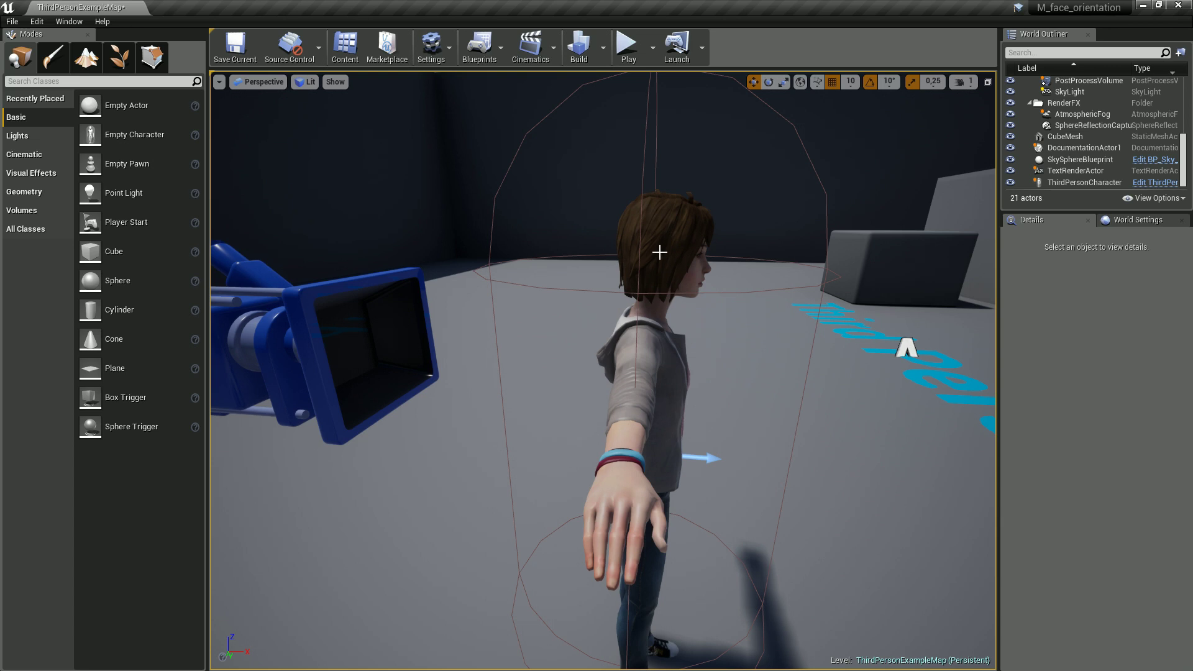
right_click_drag(602, 370, 651, 371)
left_click(652, 371)
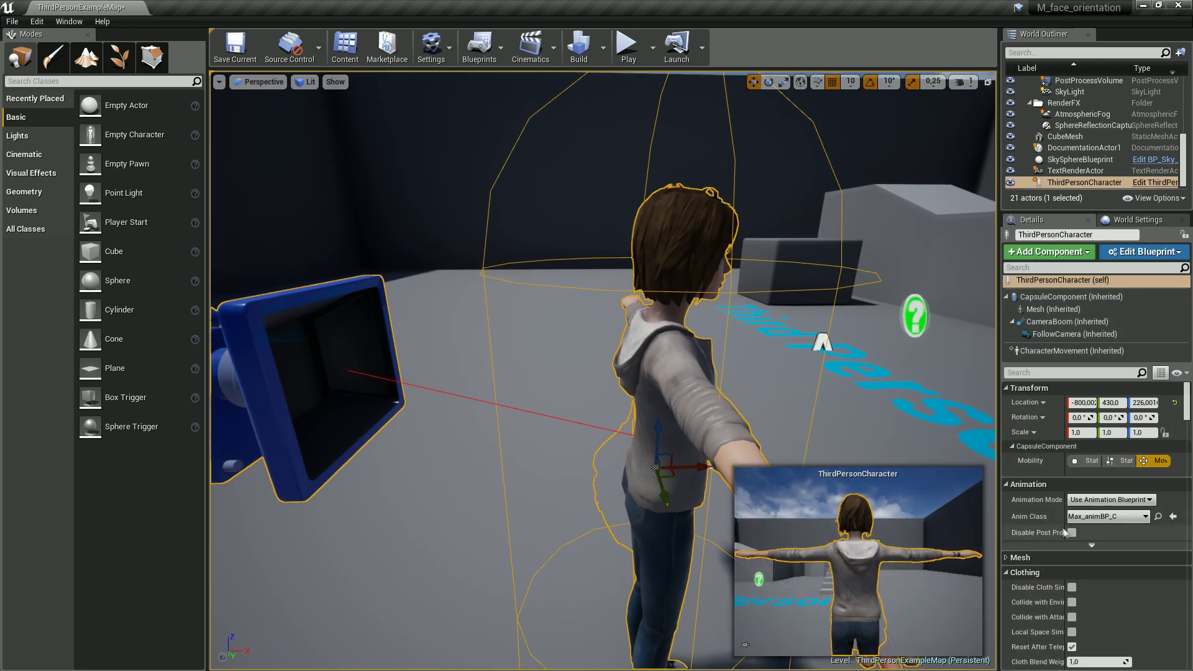
left_click(1157, 516)
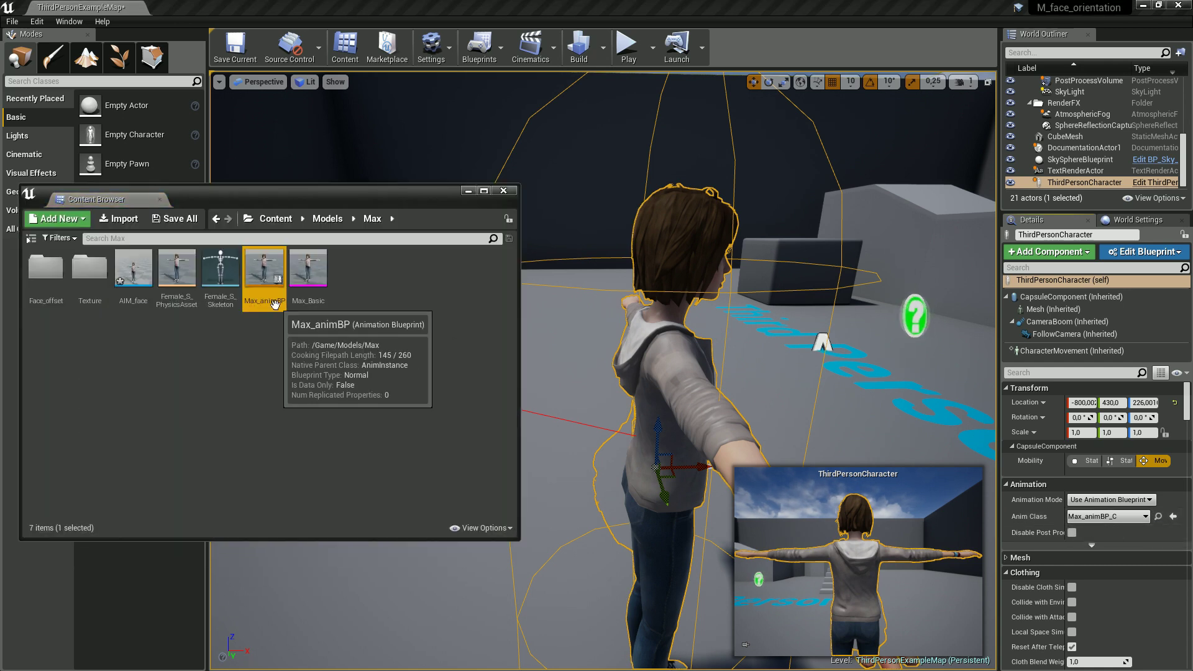
double_click(267, 277)
- Compare the yaw Clamp Angle node's return value with -70 and with 70 using two Equal (float) nodes
scroll(807, 426, "up", 2)
scroll(676, 386, "up", 2)
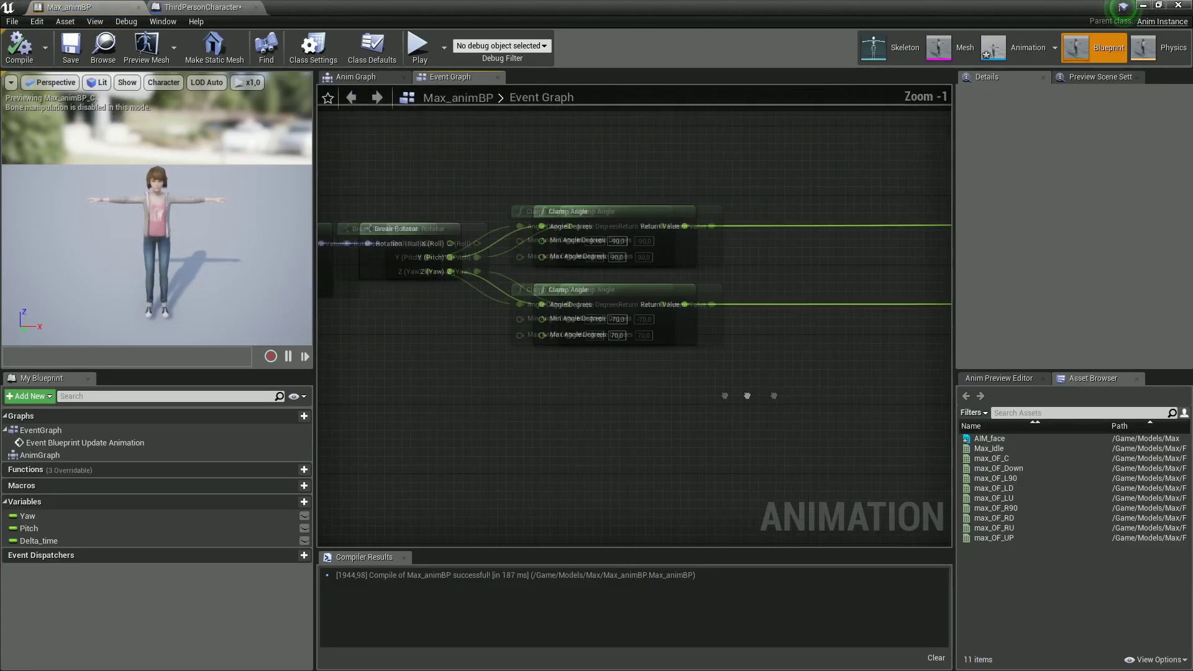
right_click_drag(643, 374, 584, 347)
left_click_drag(456, 275, 514, 345)
type("eq")
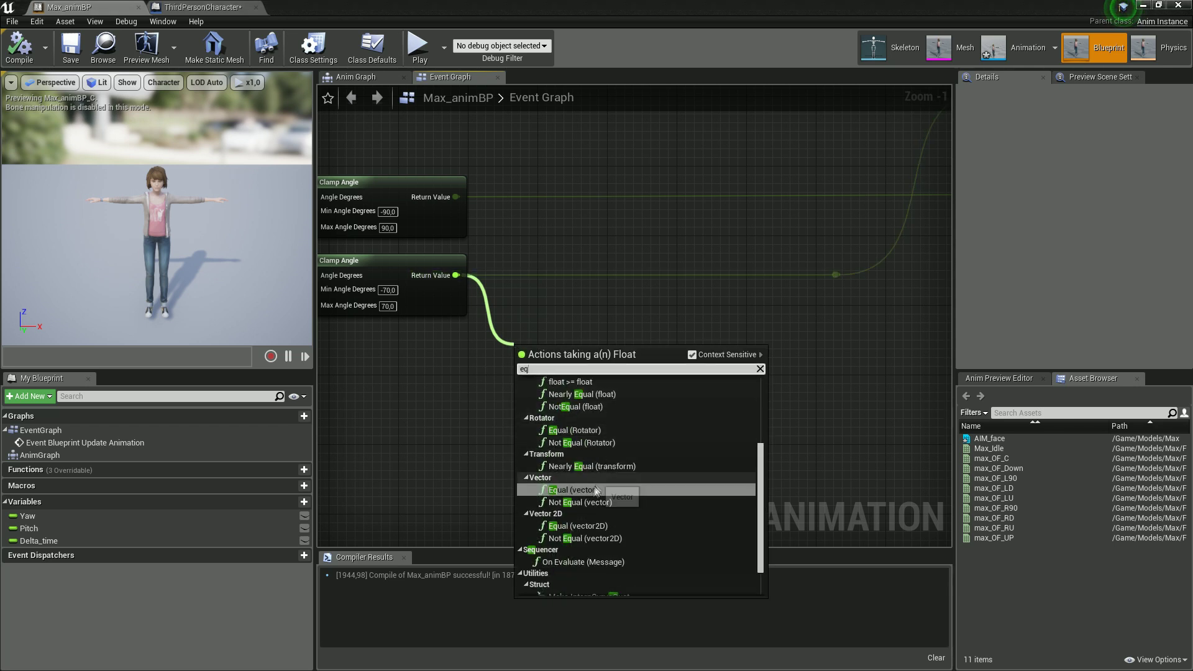
scroll(596, 485, "up", 3)
left_click(583, 421)
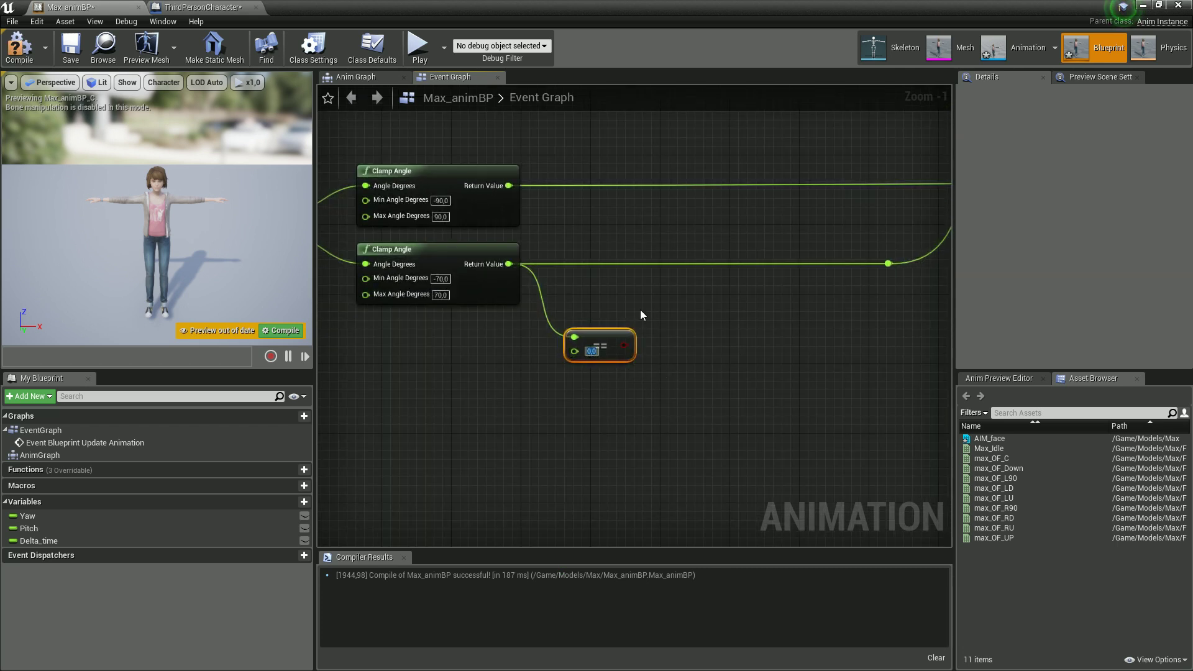
type("-70")
left_click(665, 327)
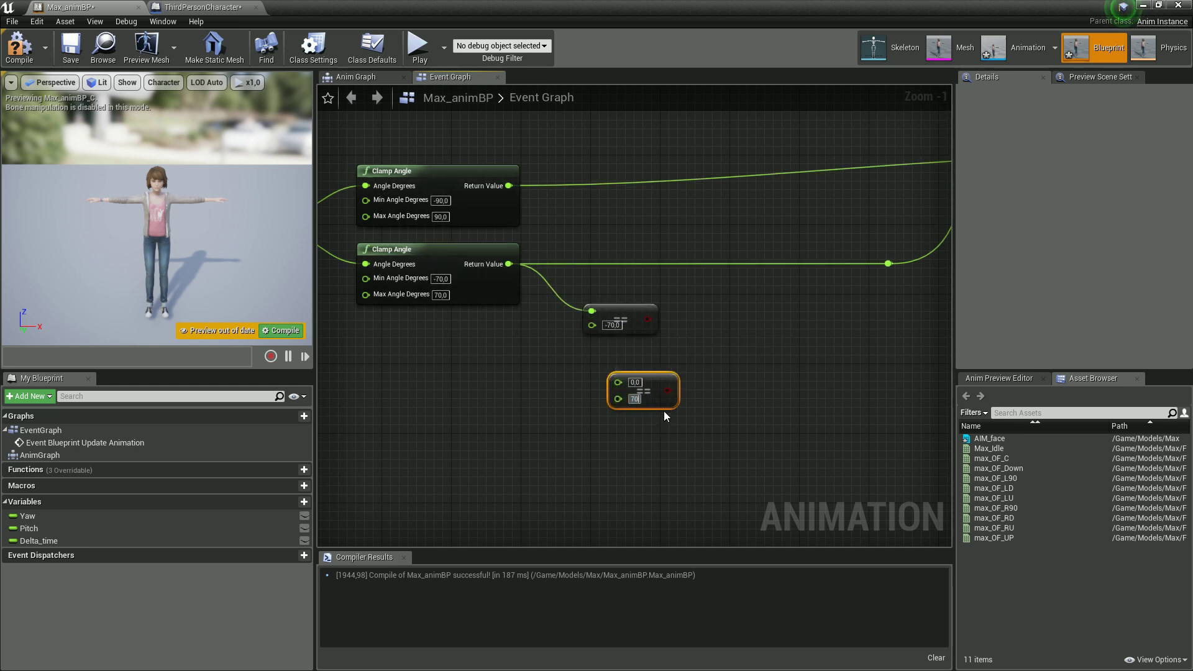
left_click_drag(509, 264, 601, 356)
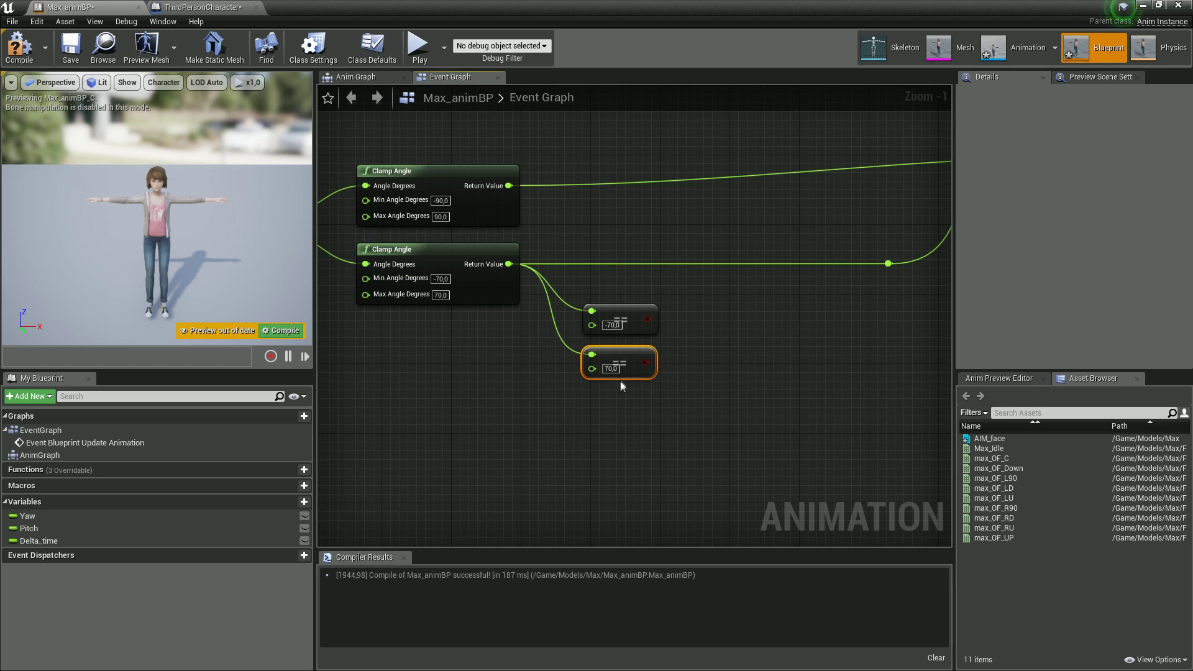
- Add a Branch node beside the Equal nodes and connect the -70 comparison's result to its Condition
right_click_drag(728, 378, 640, 389)
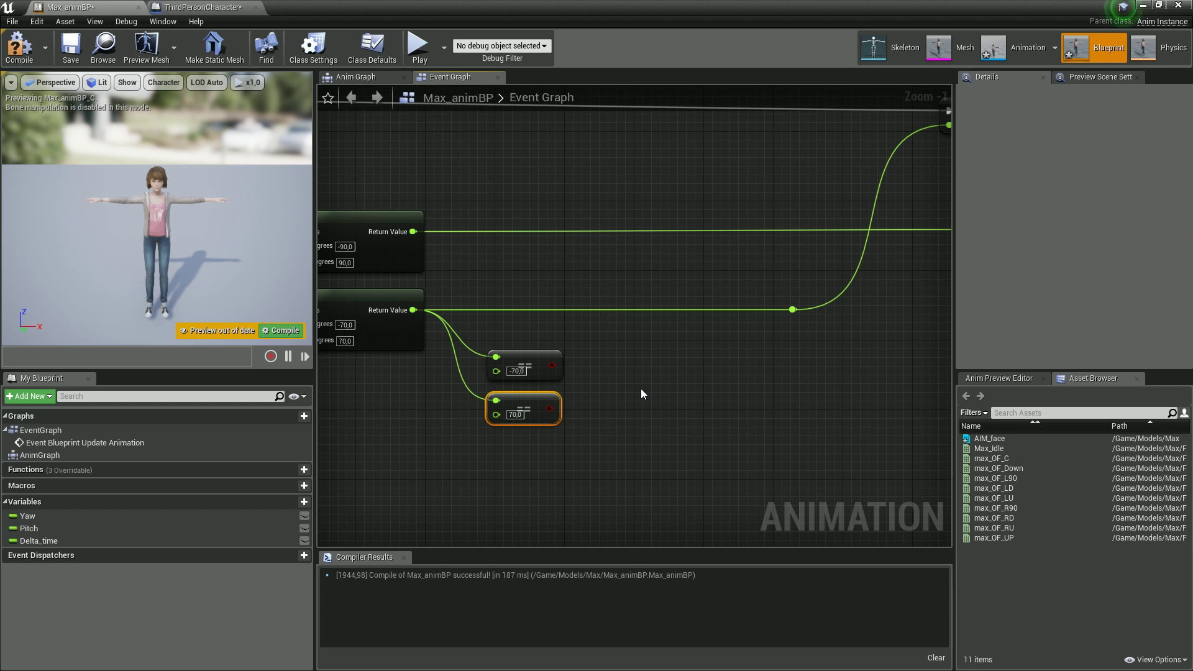
right_click_drag(665, 381, 580, 412)
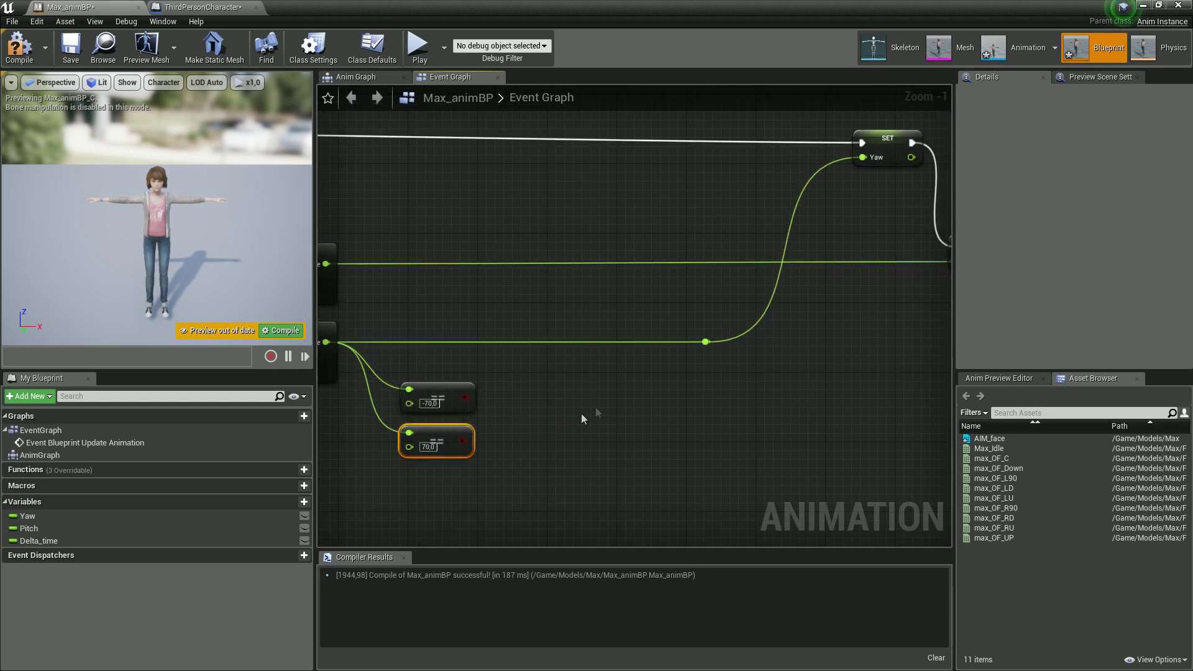
right_click_drag(846, 187, 679, 188)
right_click_drag(686, 311, 876, 257)
right_click_drag(542, 366, 635, 356)
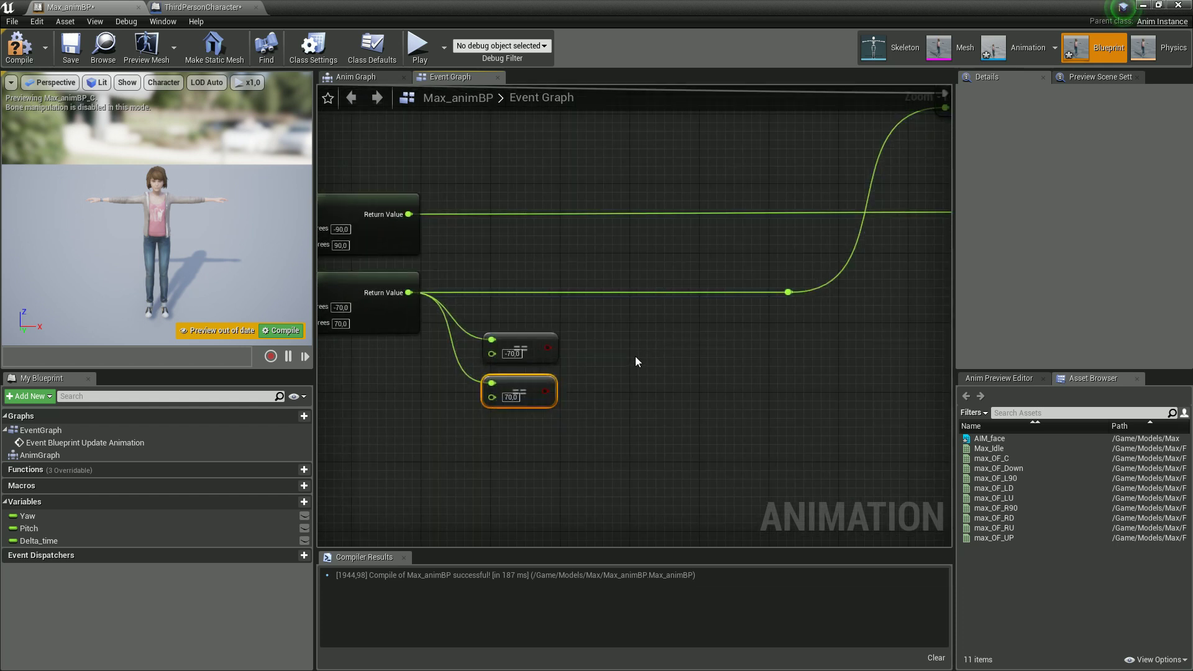
left_click(635, 356)
left_click_drag(547, 348, 655, 372)
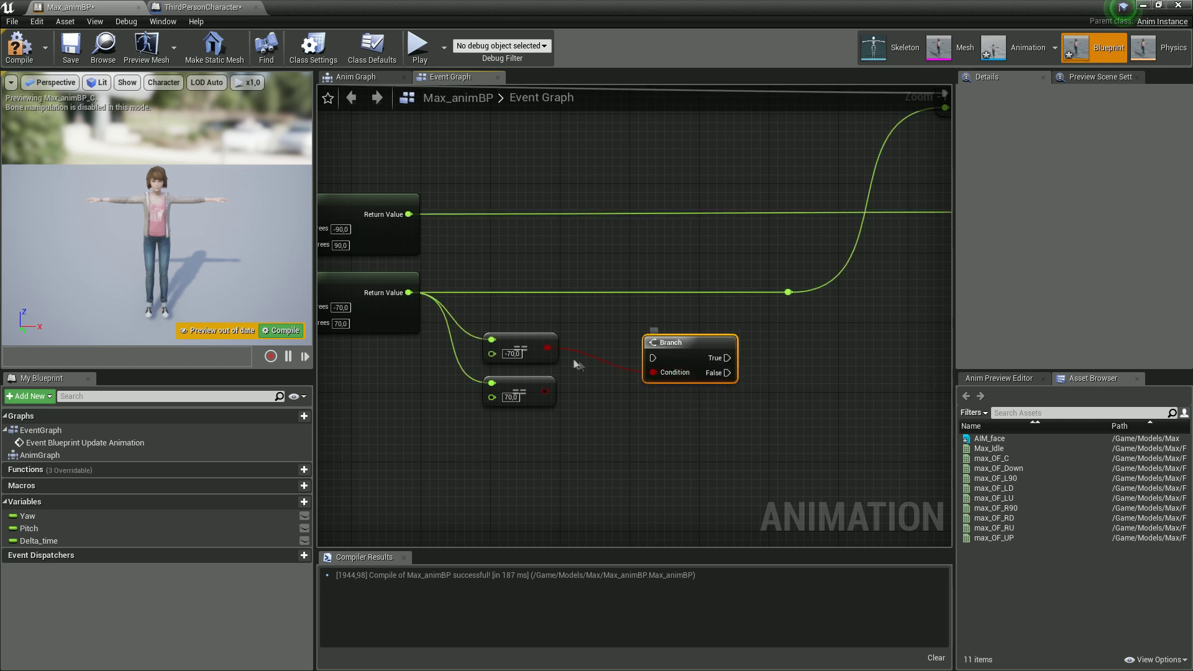
- Combine the -70 and 70 comparison results with an OR Boolean node, feed it into the Branch's Condition, and arrange these nodes
left_click_drag(547, 347, 584, 385)
type("or")
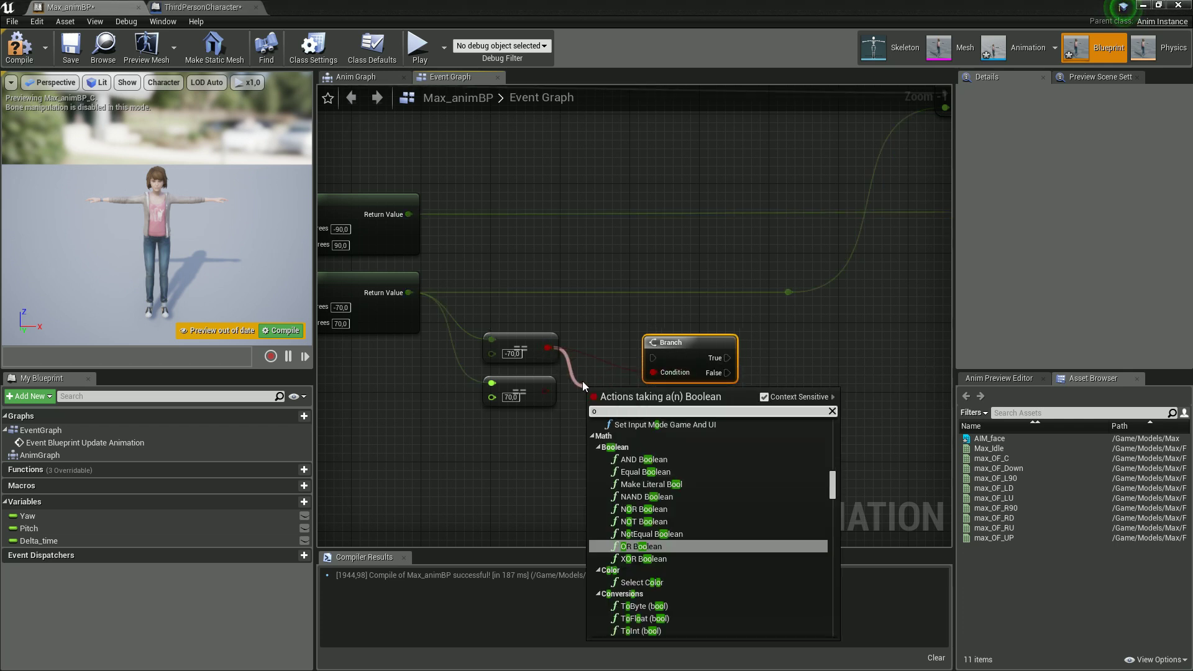
left_click(656, 530)
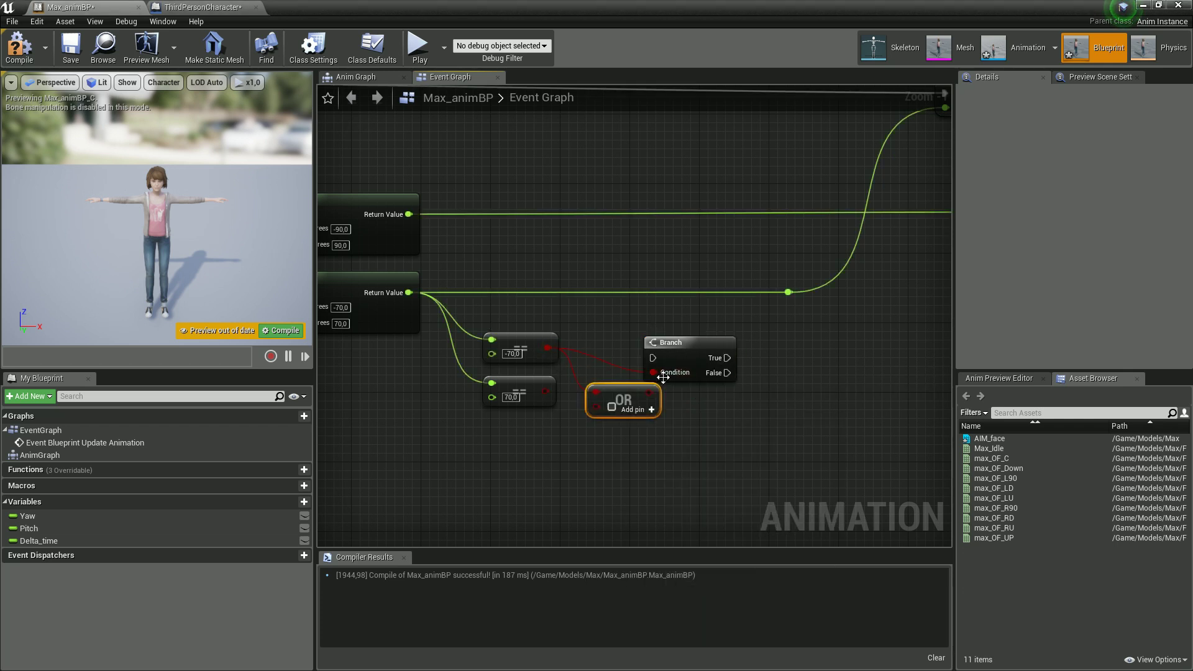
left_click_drag(650, 398, 656, 372)
left_click_drag(683, 360, 738, 360)
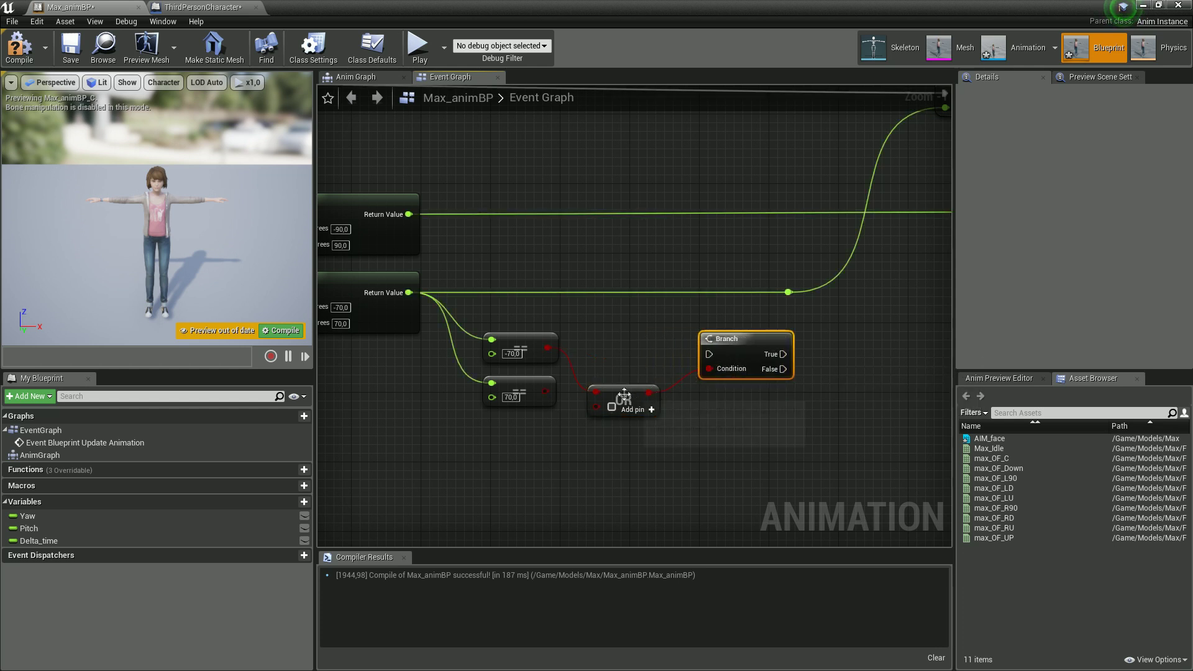
left_click_drag(624, 397, 640, 371)
left_click_drag(545, 390, 614, 382)
right_click_drag(657, 398, 573, 443)
left_click_drag(656, 398, 661, 387)
right_click_drag(757, 421, 722, 465)
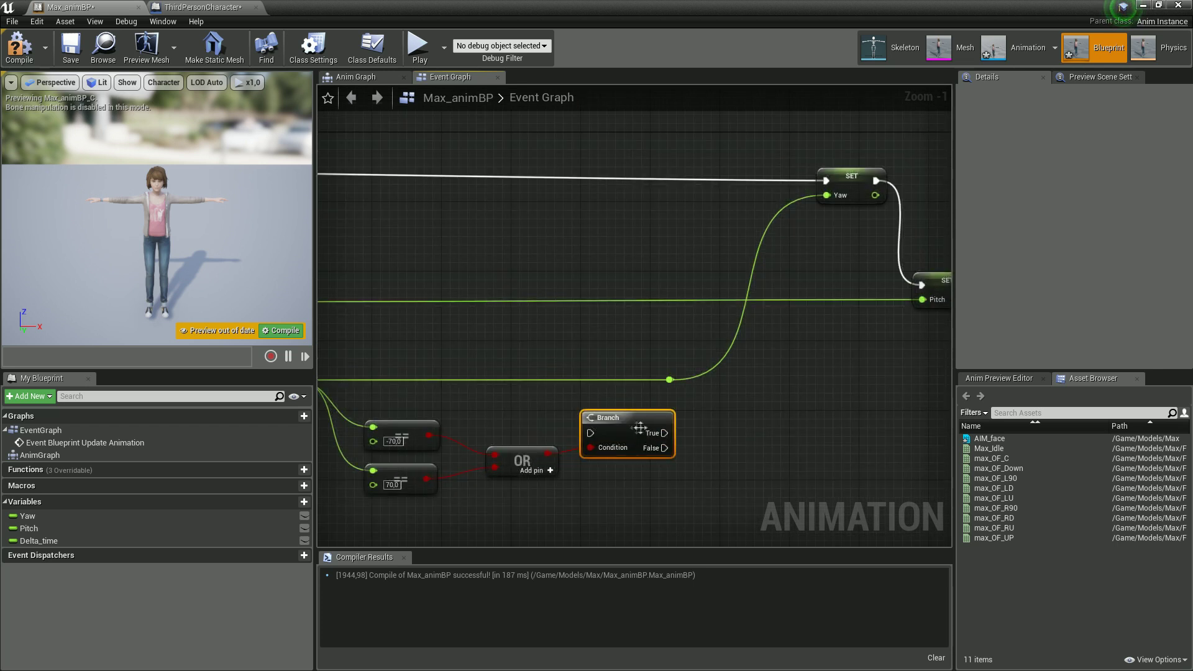
left_click_drag(623, 428, 631, 437)
- Add a Boolean variable named islimit? to the blueprint
right_click_drag(631, 442, 725, 385)
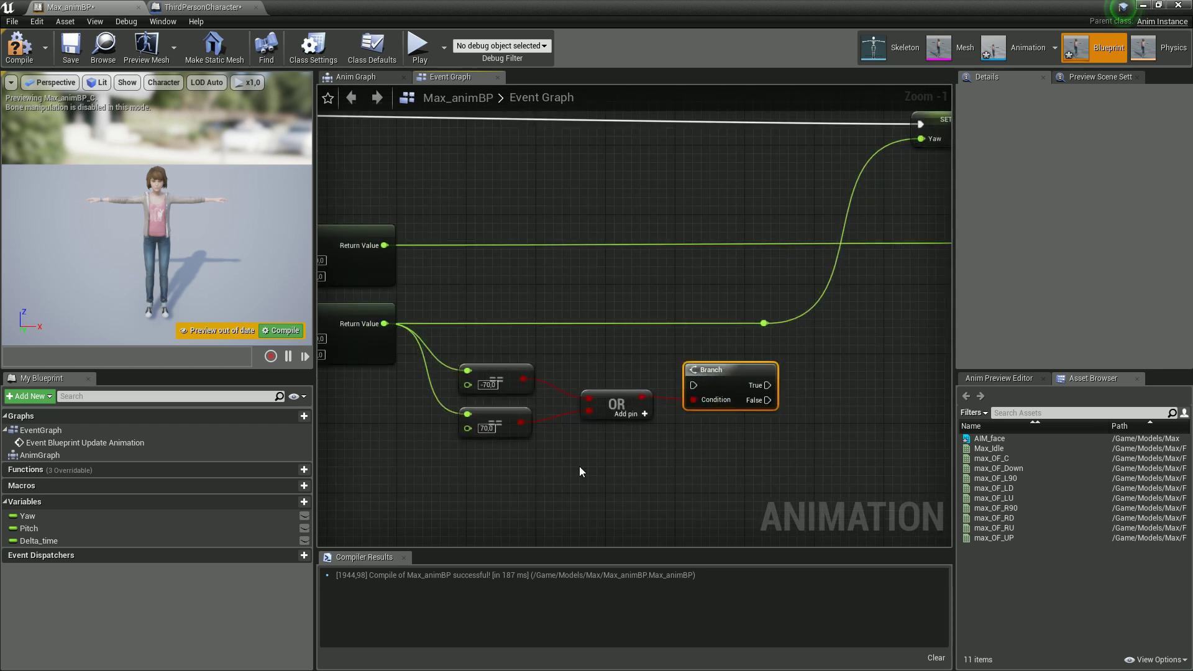
right_click_drag(579, 466, 612, 480)
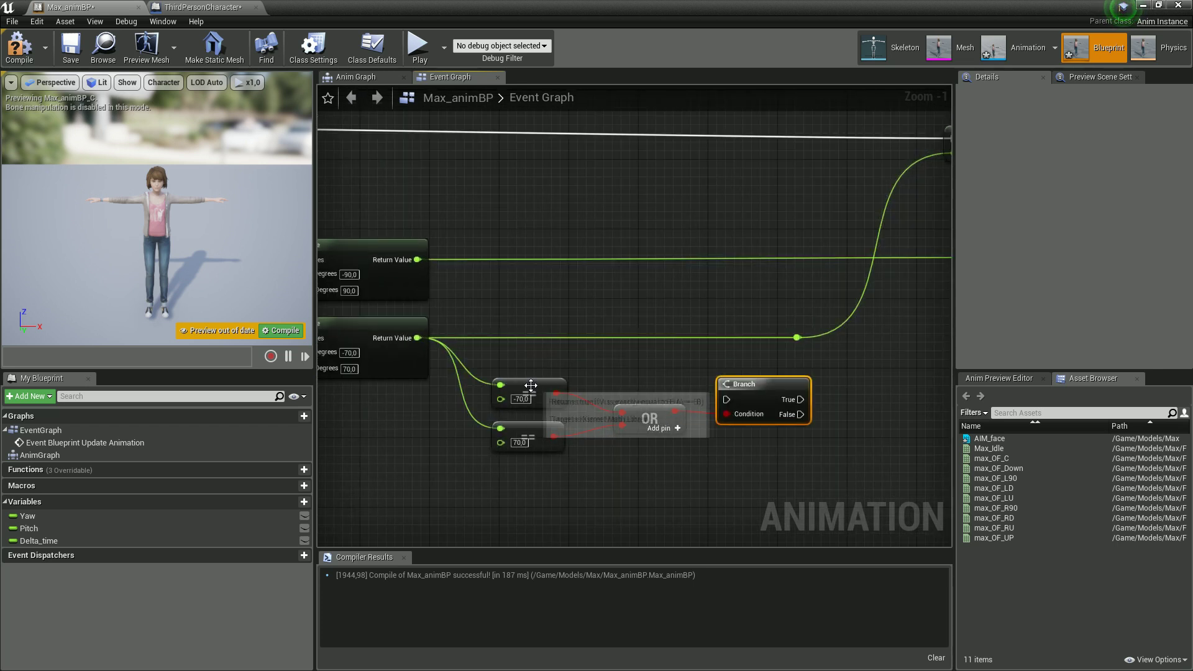
right_click_drag(671, 460, 580, 463)
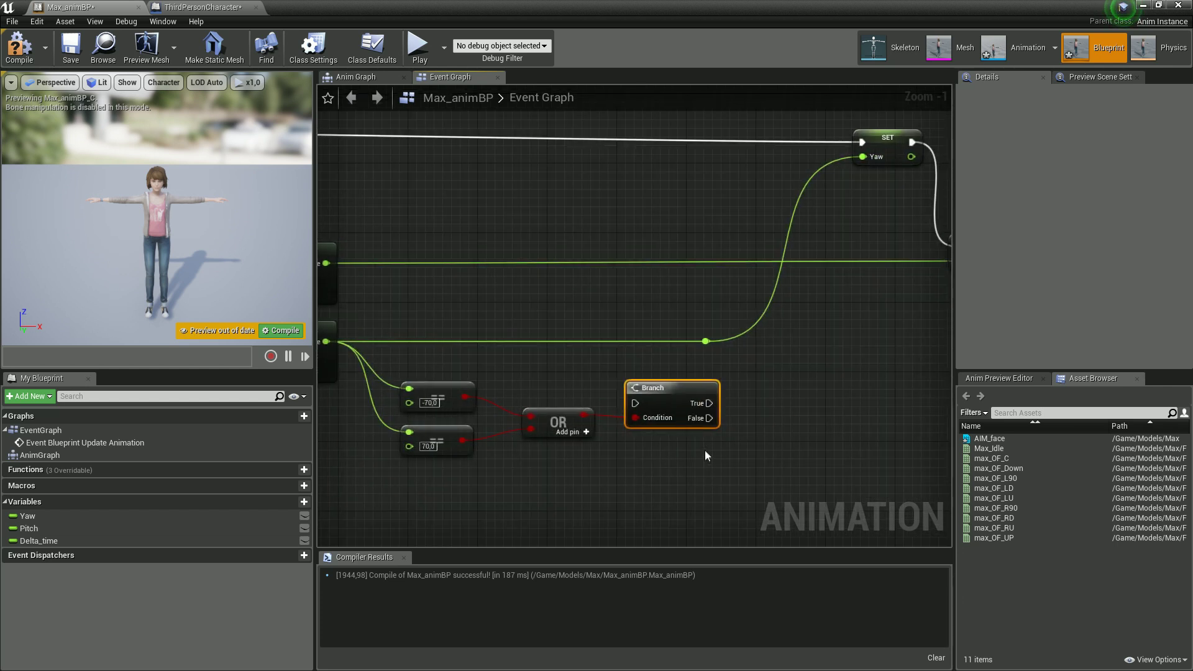
right_click_drag(743, 449, 668, 527)
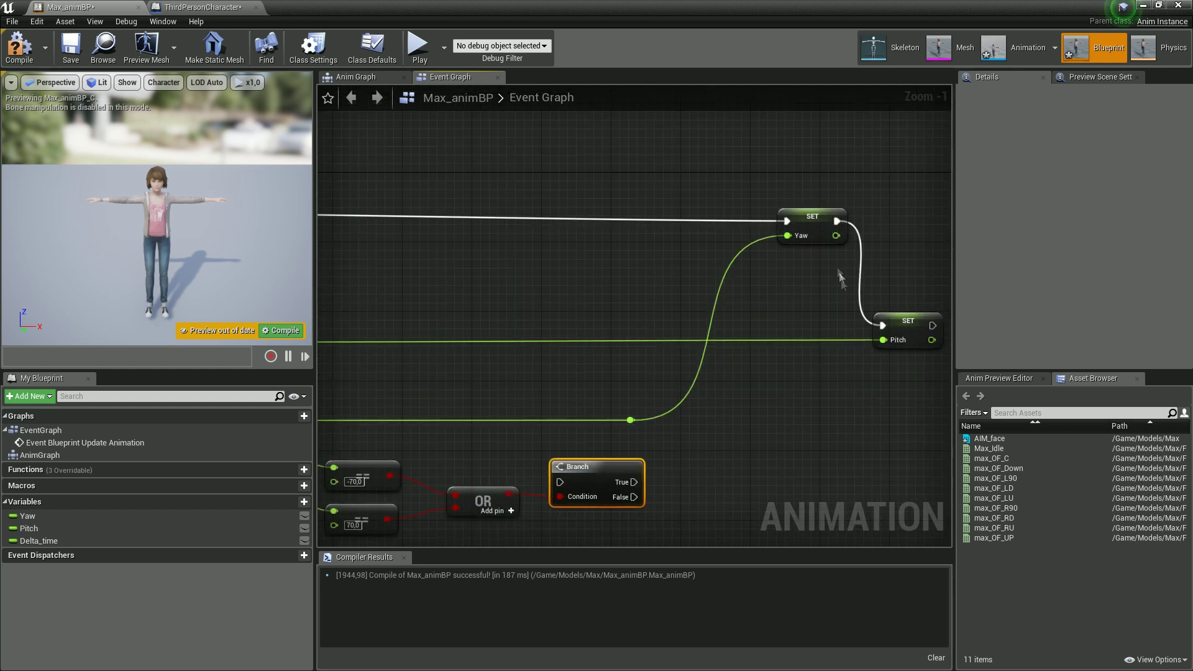
right_click_drag(752, 467, 699, 378)
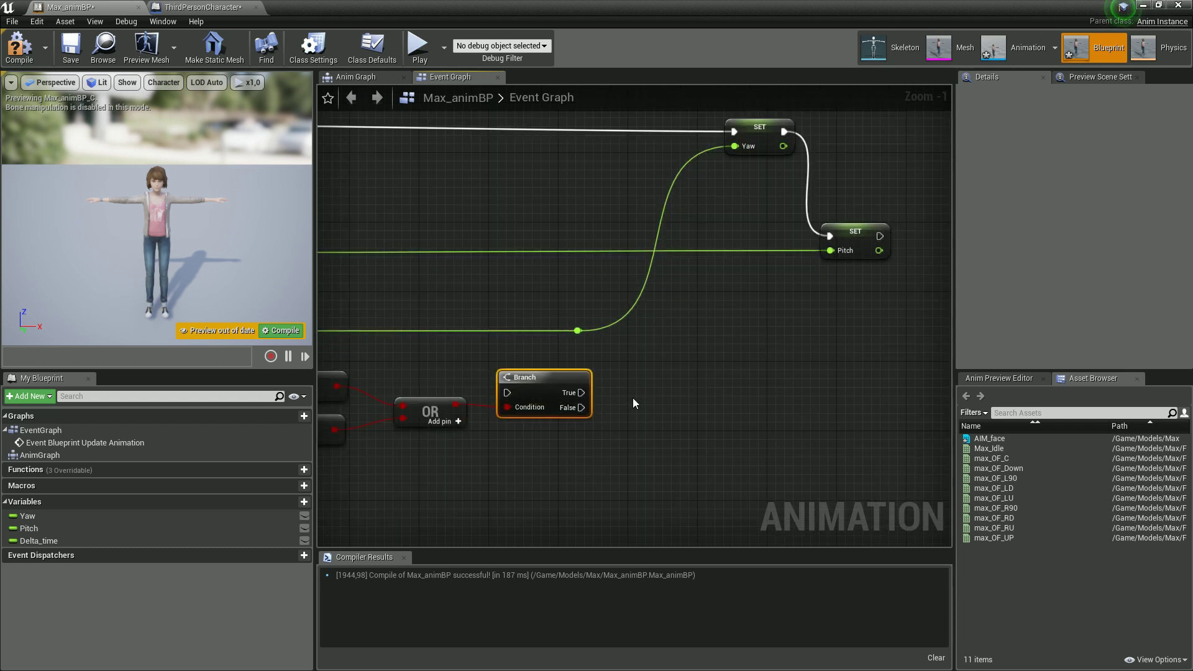
left_click(302, 502)
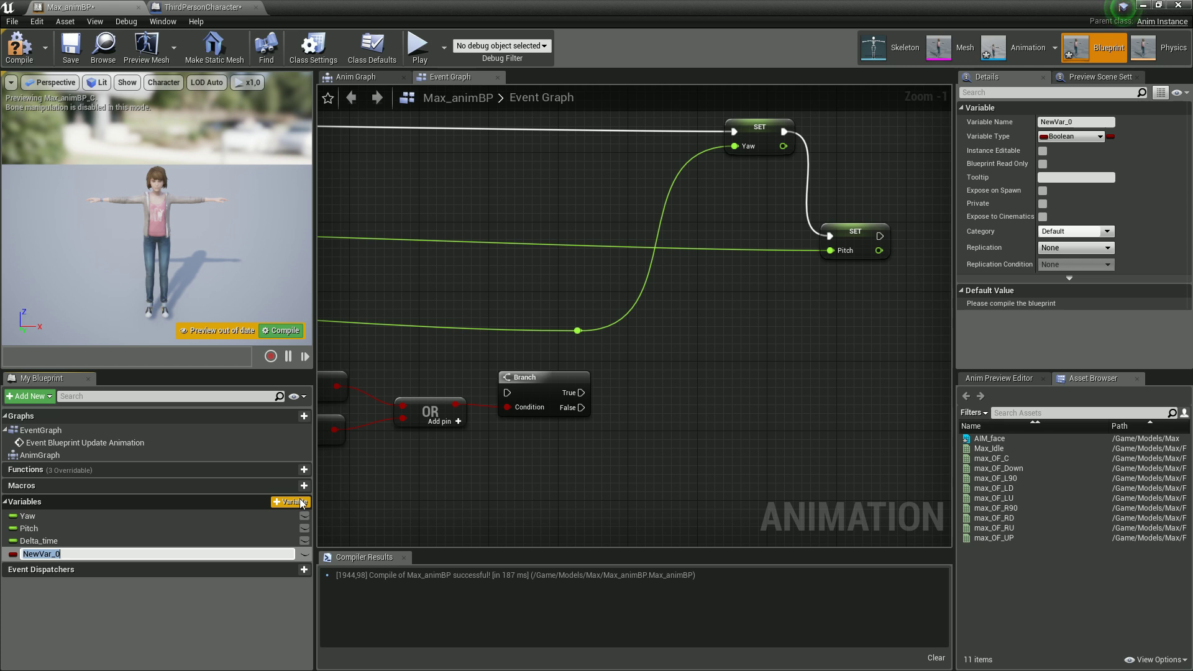
type("i")
key("Return")
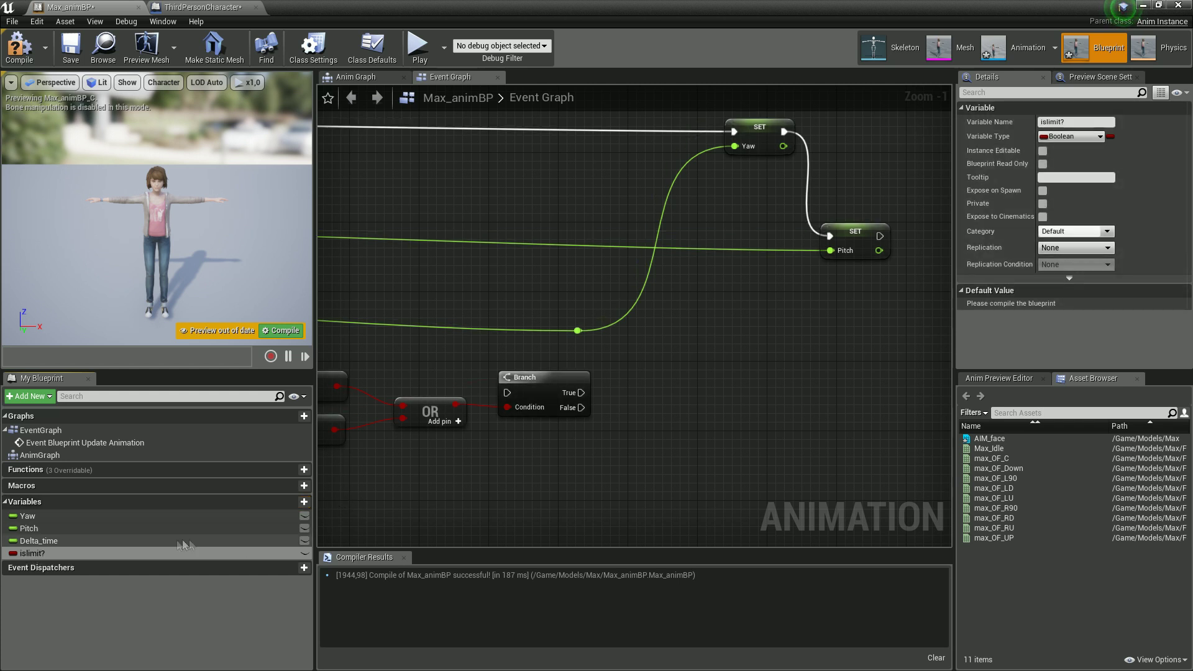
- Place a Set islimit? node, compile the blueprint, and run the node from the Branch's True output with islimit? enabled
left_click_drag(140, 552, 634, 398)
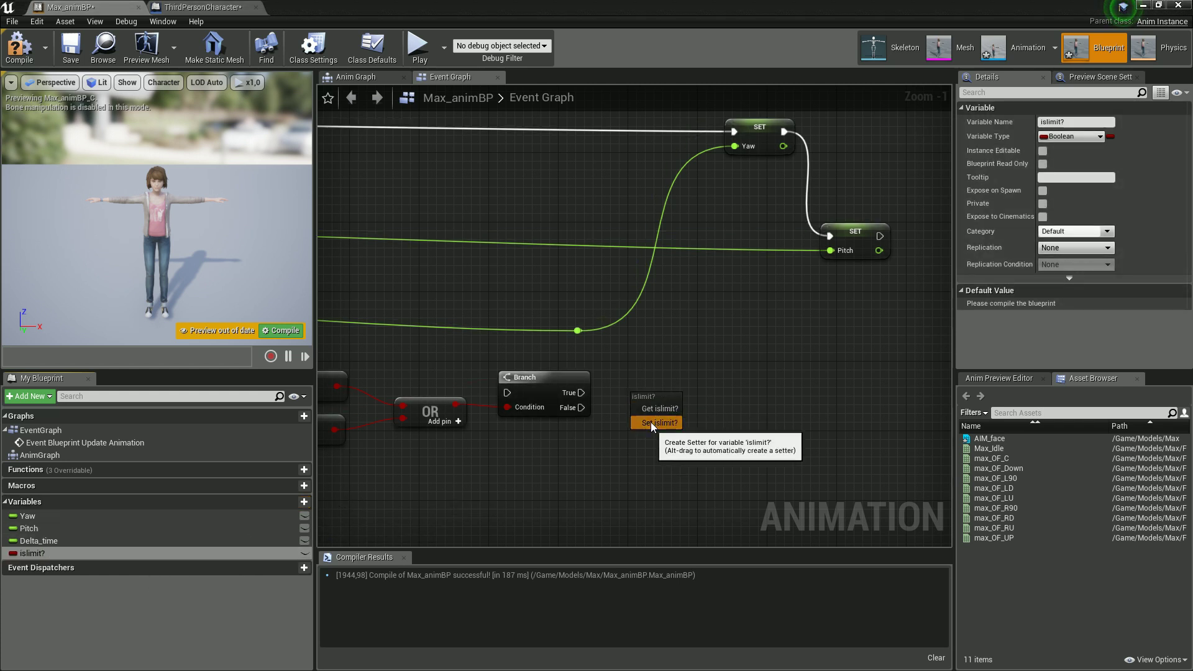
left_click(650, 423)
left_click(17, 46)
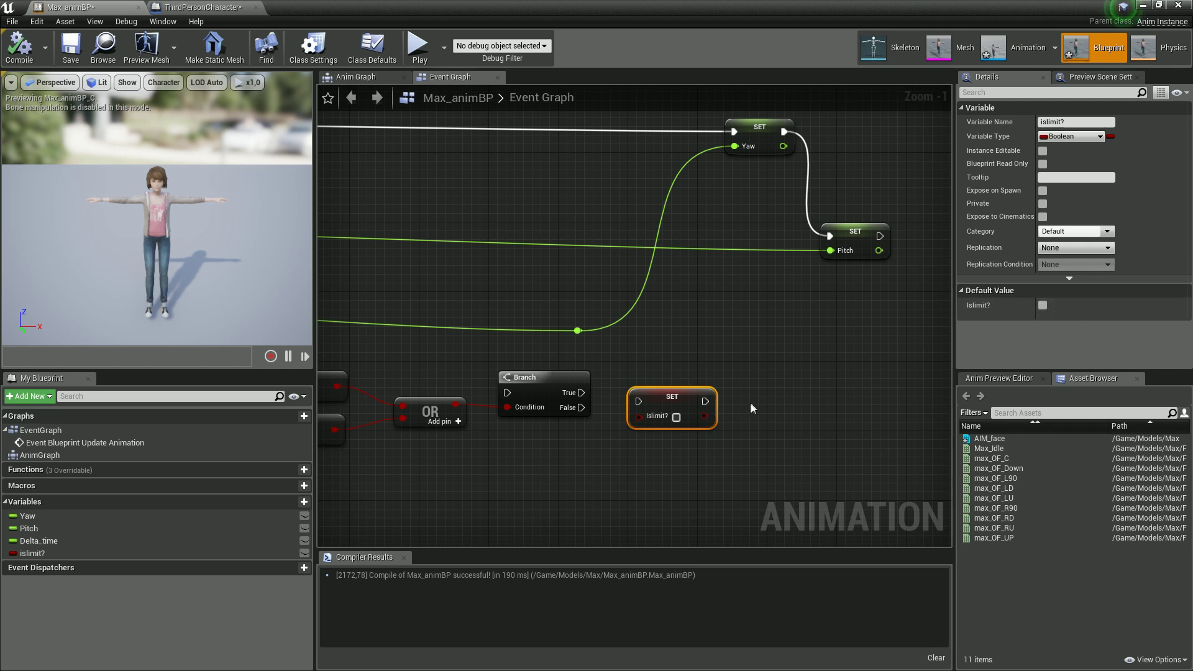
right_click_drag(749, 406, 788, 382)
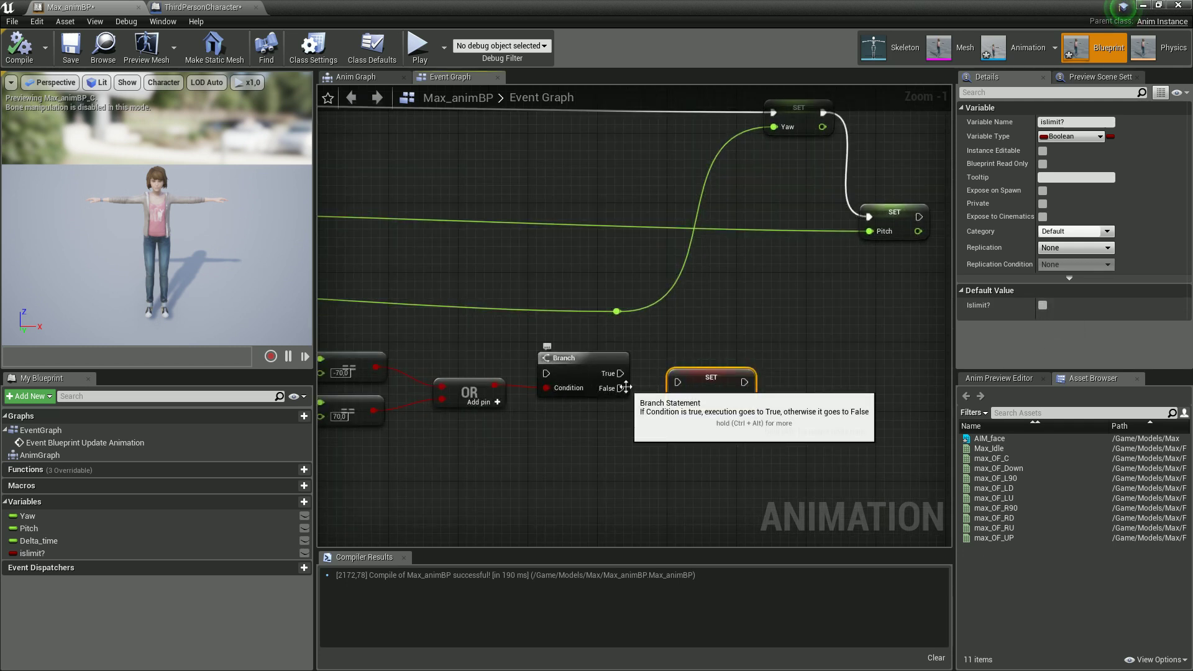
right_click_drag(534, 433, 673, 410)
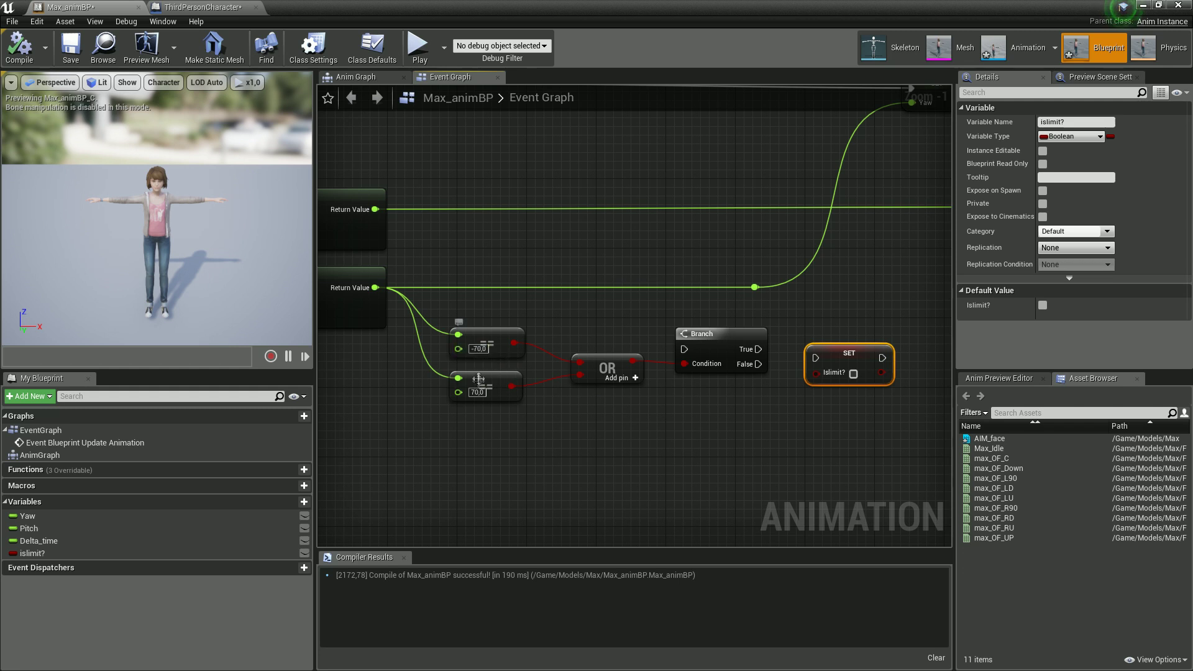
right_click_drag(777, 423, 653, 449)
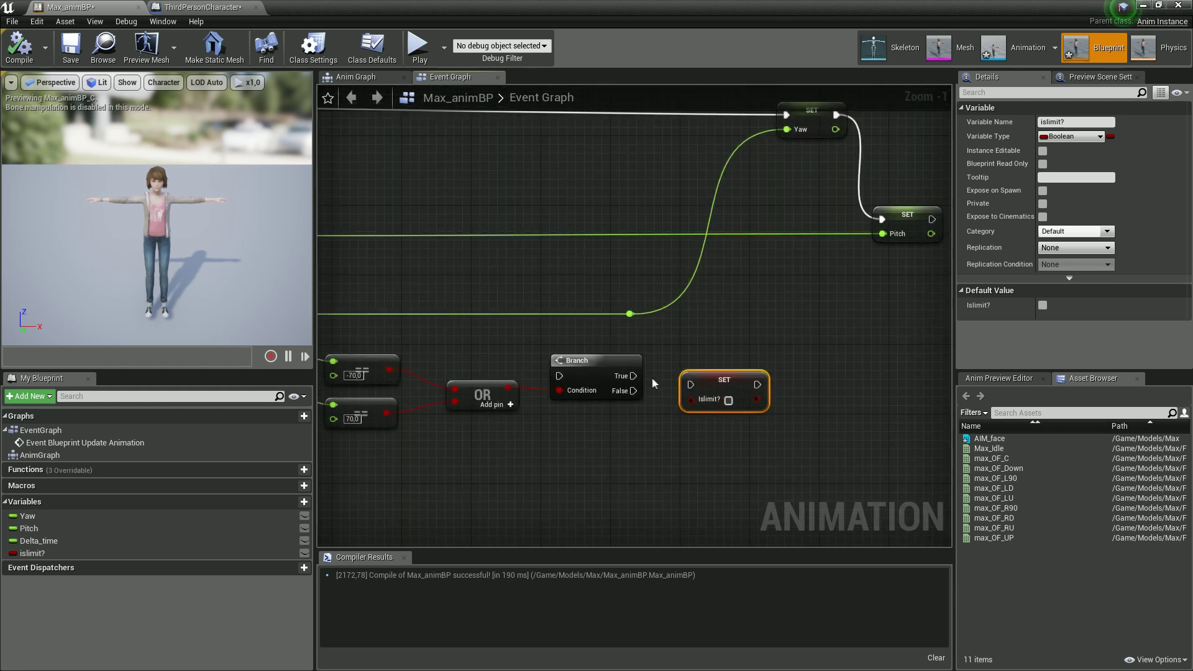
left_click_drag(634, 376, 754, 375)
left_click(763, 391)
right_click_drag(849, 362, 743, 362)
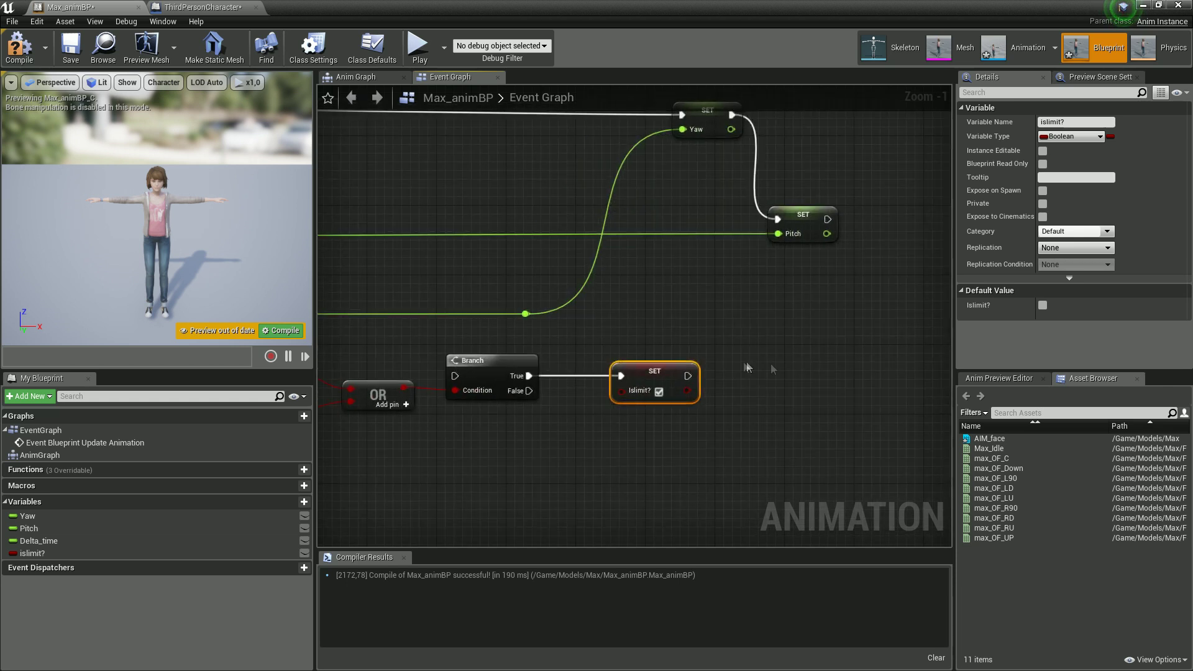
- Duplicate the Set Yaw and Set Pitch nodes with values of 0.0 and chain the copies after the Set islimit? node
right_click_drag(809, 276, 723, 343)
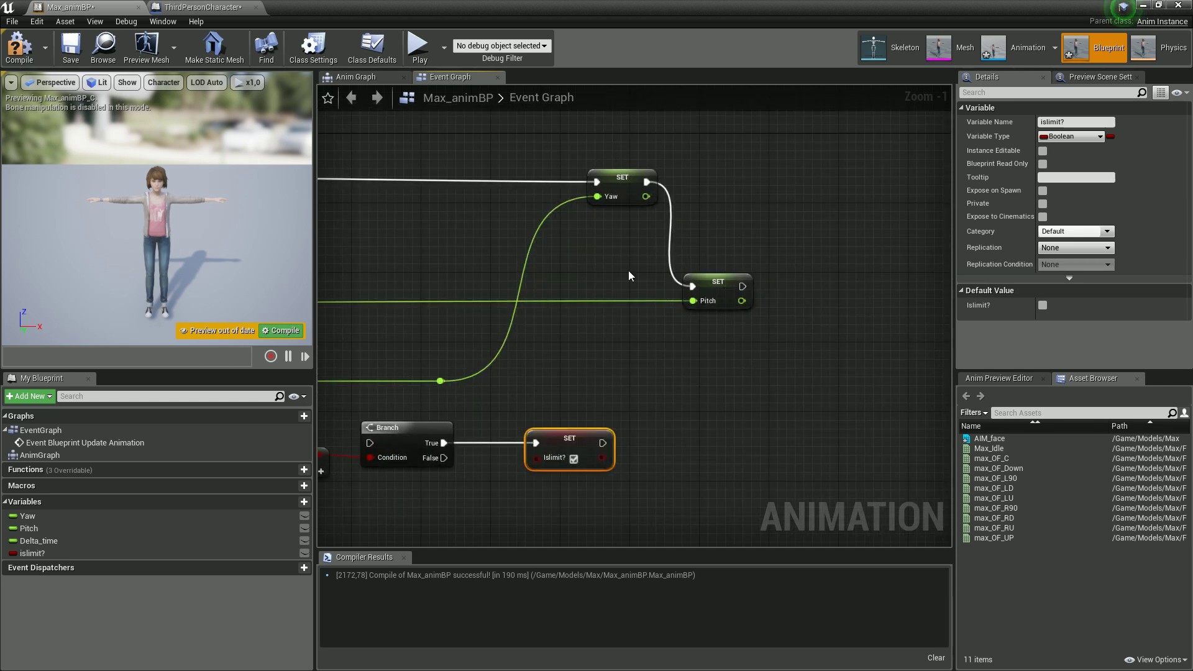
right_click_drag(708, 408, 731, 400)
left_click_drag(792, 162, 640, 317)
key("ctrl+c")
key("ctrl+v")
right_click_drag(769, 464, 807, 416)
left_click_drag(842, 404, 854, 317)
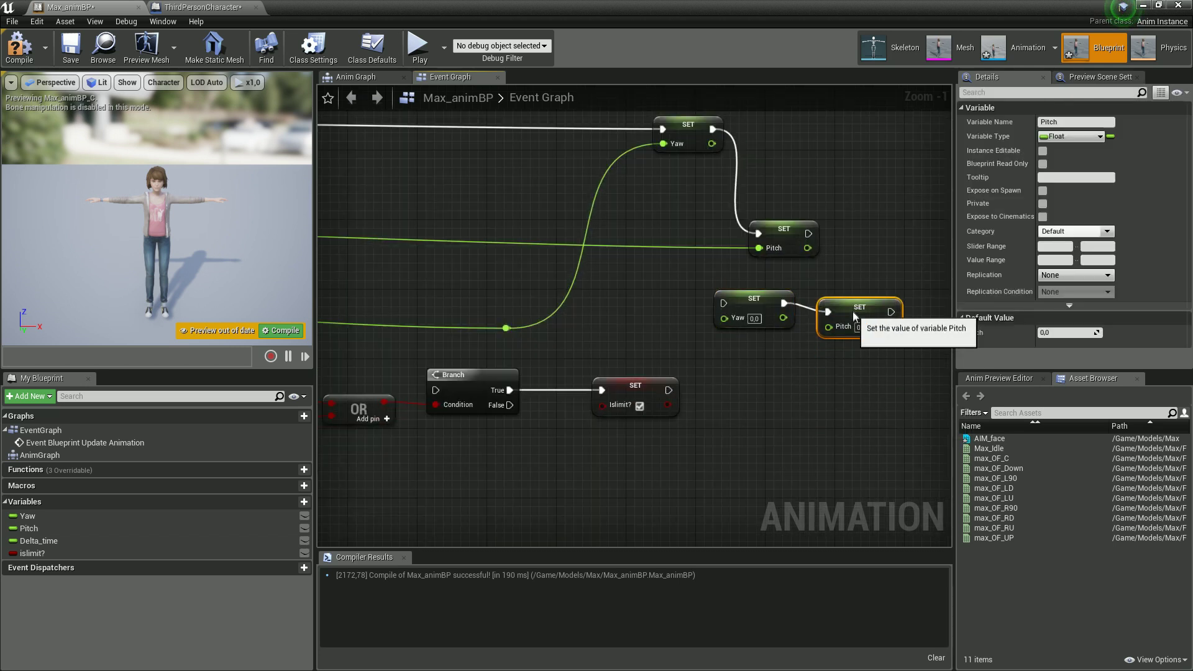
left_click_drag(746, 370, 865, 367)
left_click_drag(669, 390, 731, 364)
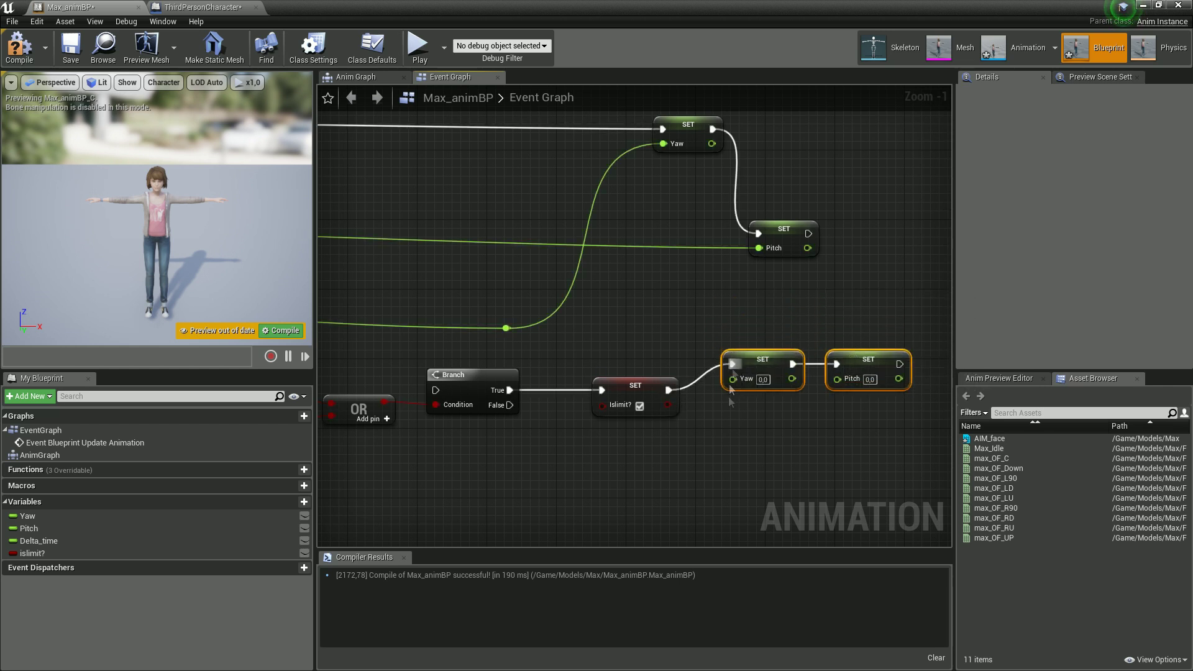
- Add a second Branch node above the RInterp To and Break Rotator nodes
right_click_drag(741, 429, 867, 439)
right_click_drag(733, 440, 786, 431)
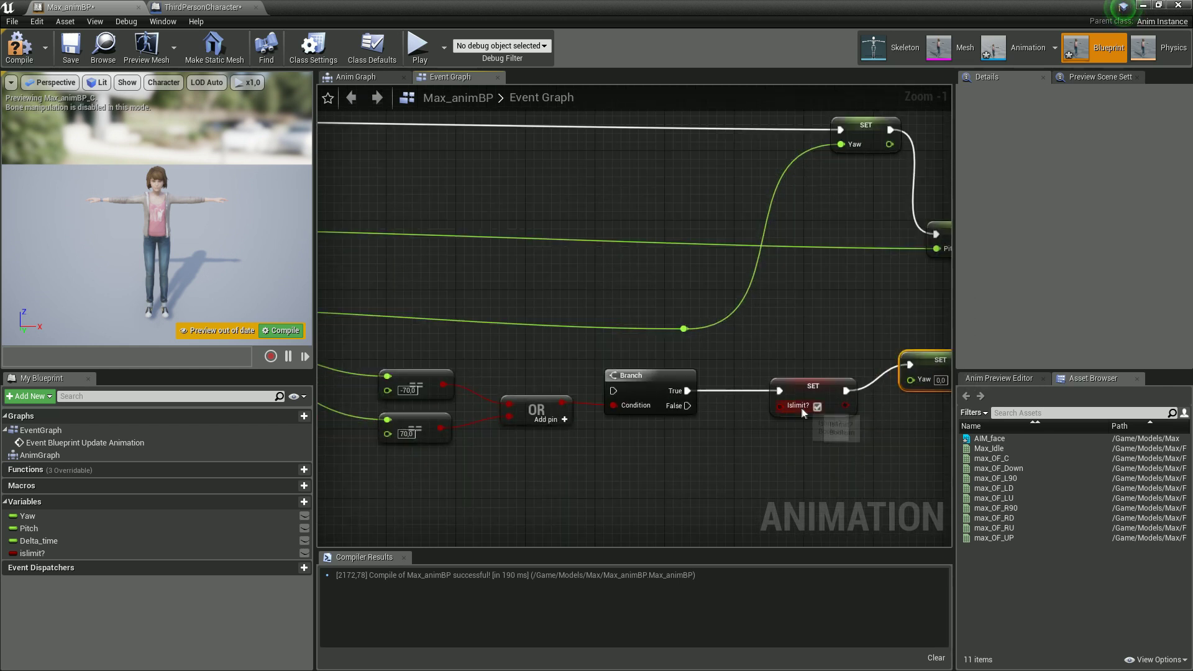
right_click_drag(587, 325, 836, 405)
right_click_drag(435, 270, 730, 343)
right_click_drag(347, 270, 688, 284)
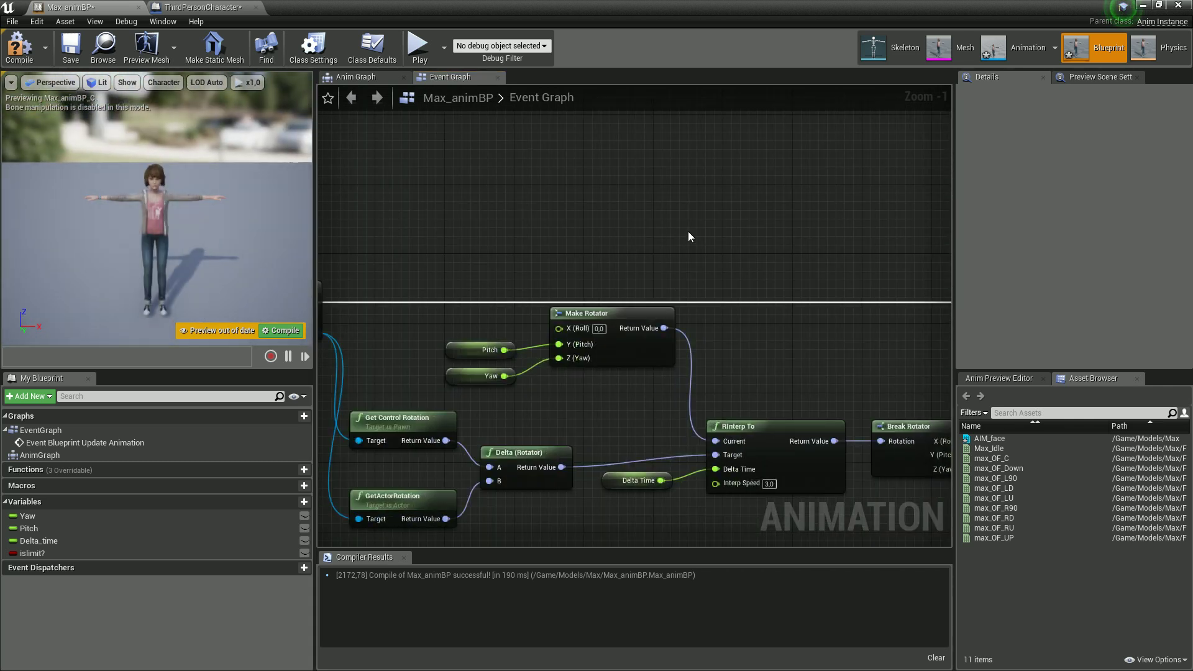
right_click_drag(688, 231, 890, 254)
right_click_drag(723, 254, 499, 159)
right_click_drag(772, 233, 623, 272)
key("b")
left_click(691, 229)
- Insert a Sequence node after Cast To ThirdPersonCharacter and add a third output pin to it
right_click_drag(827, 309, 708, 261)
mouse_move(651, 398)
right_mouse_down()
mouse_move(824, 384)
mouse_move(665, 409)
mouse_move(658, 391)
right_mouse_up()
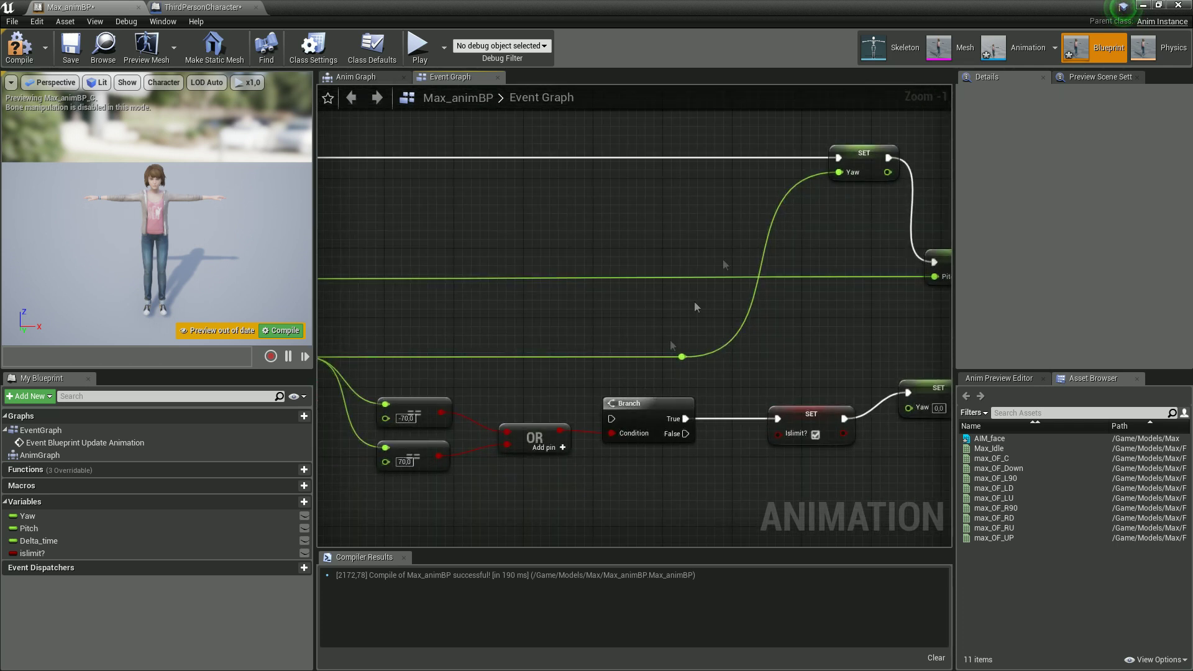
right_click_drag(812, 279, 680, 270)
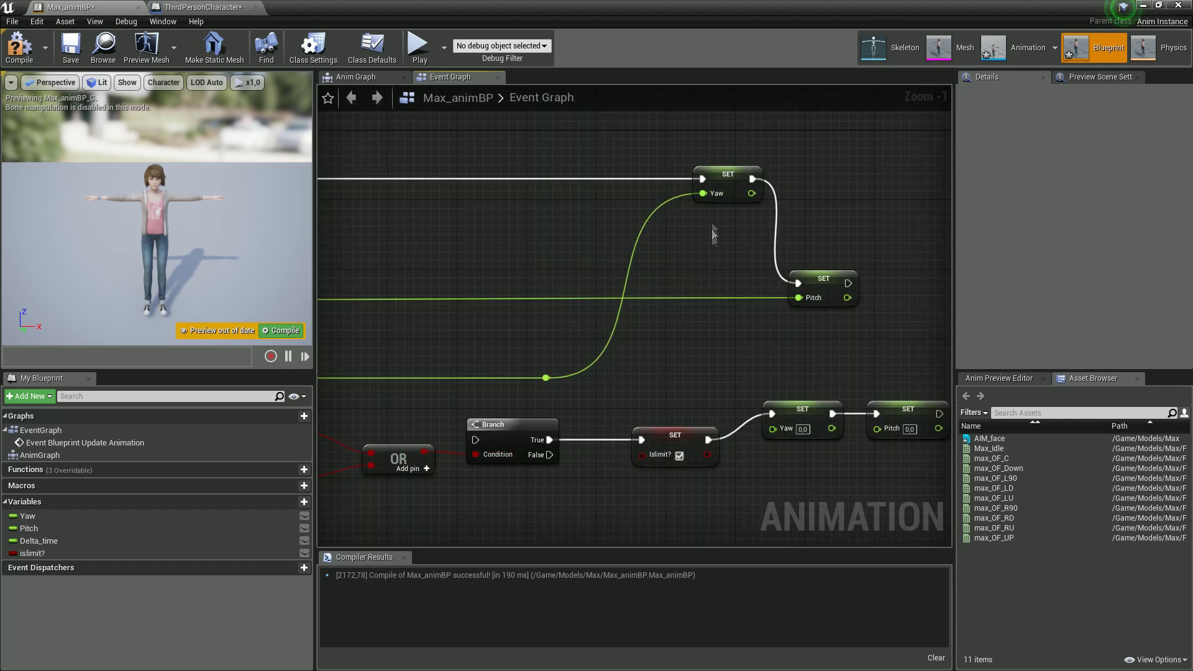
right_click_drag(603, 289, 738, 282)
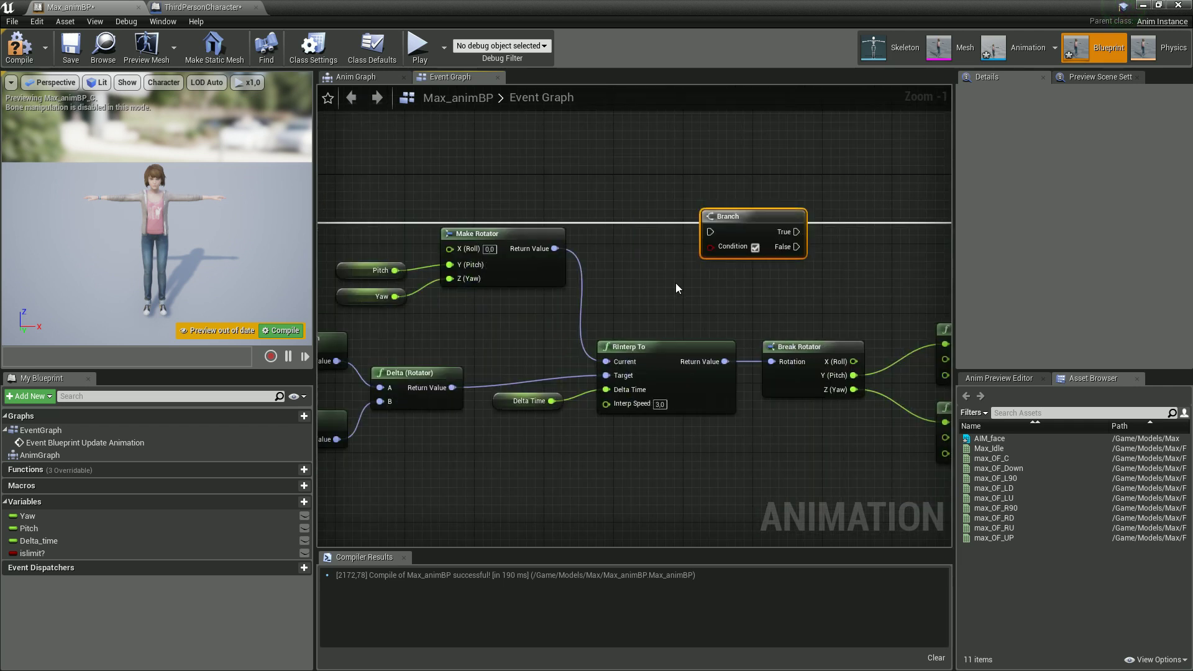
right_click_drag(675, 284, 895, 287)
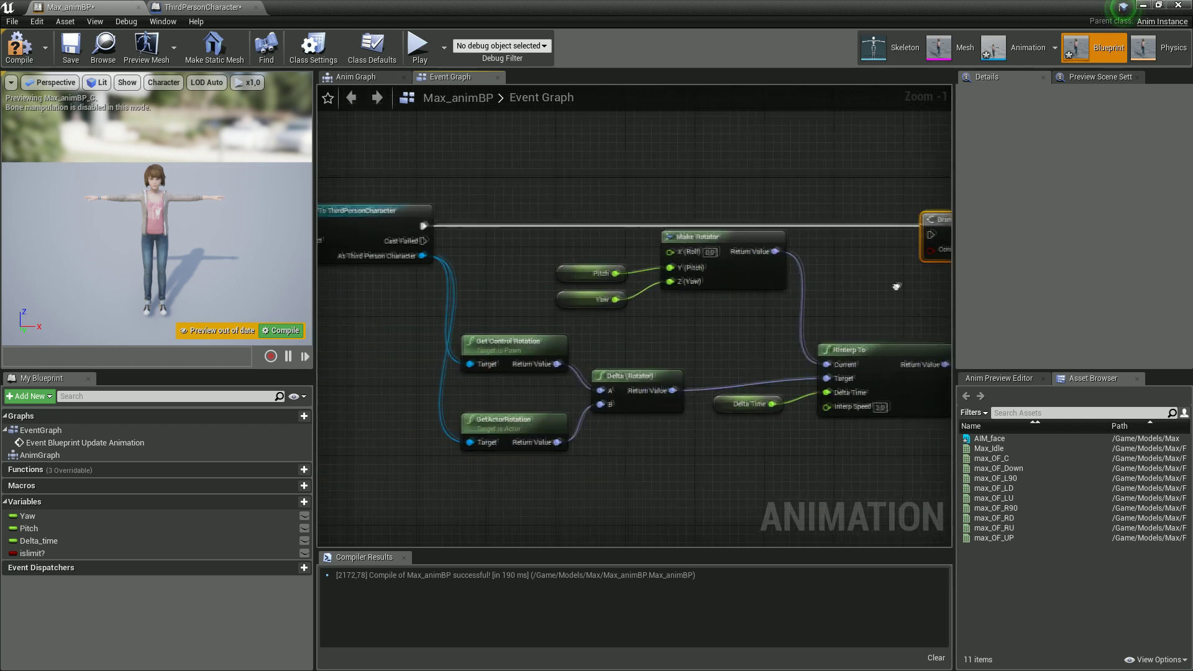
left_click_drag(422, 226, 477, 256)
type("seq")
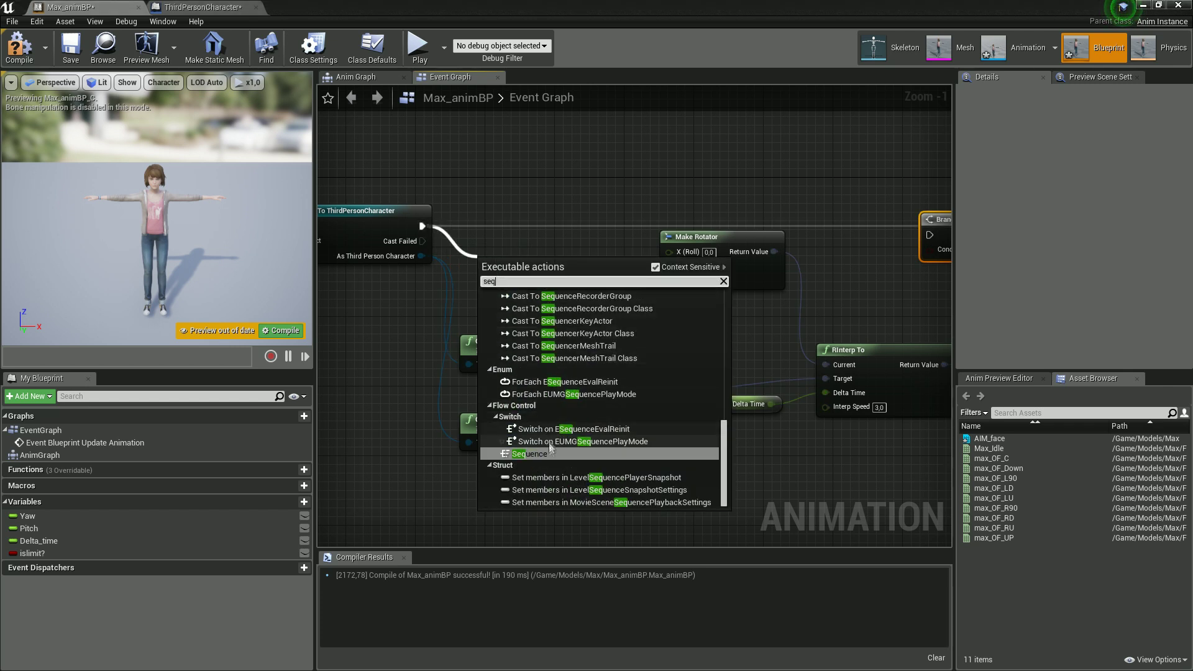
left_click(544, 454)
left_click_drag(497, 309, 486, 253)
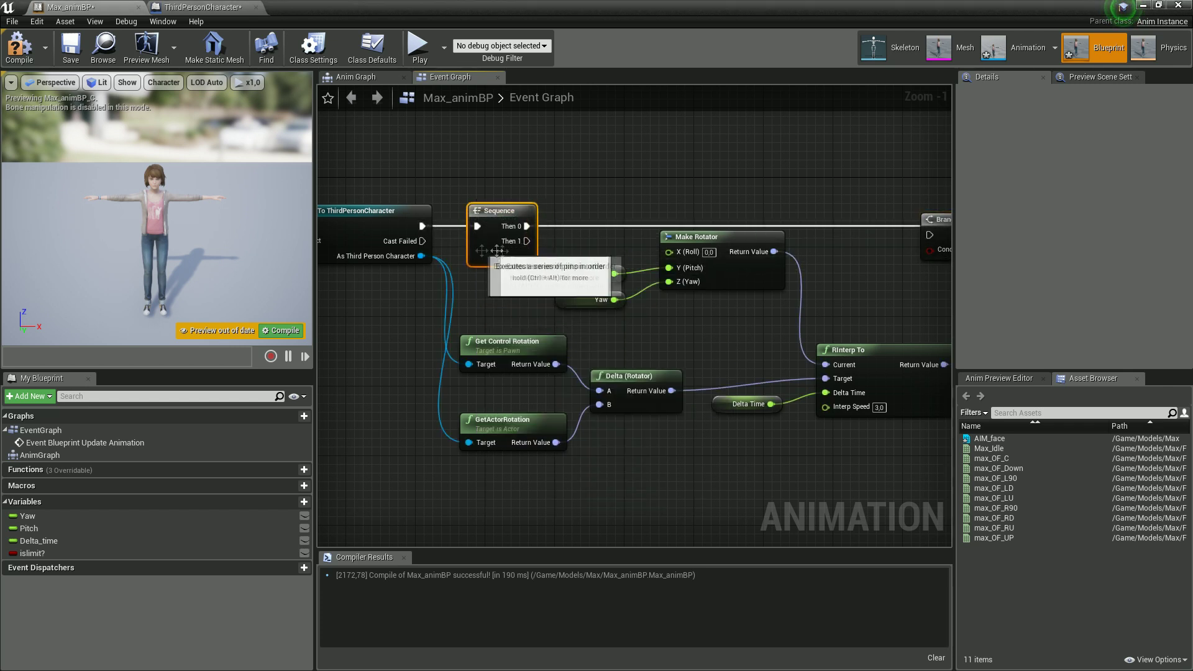
left_click(528, 259)
- Connect the Sequence's Then 0 output to the new Branch and use the islimit? variable as its Condition
right_click_drag(572, 195, 392, 179)
left_click_drag(347, 210, 783, 196)
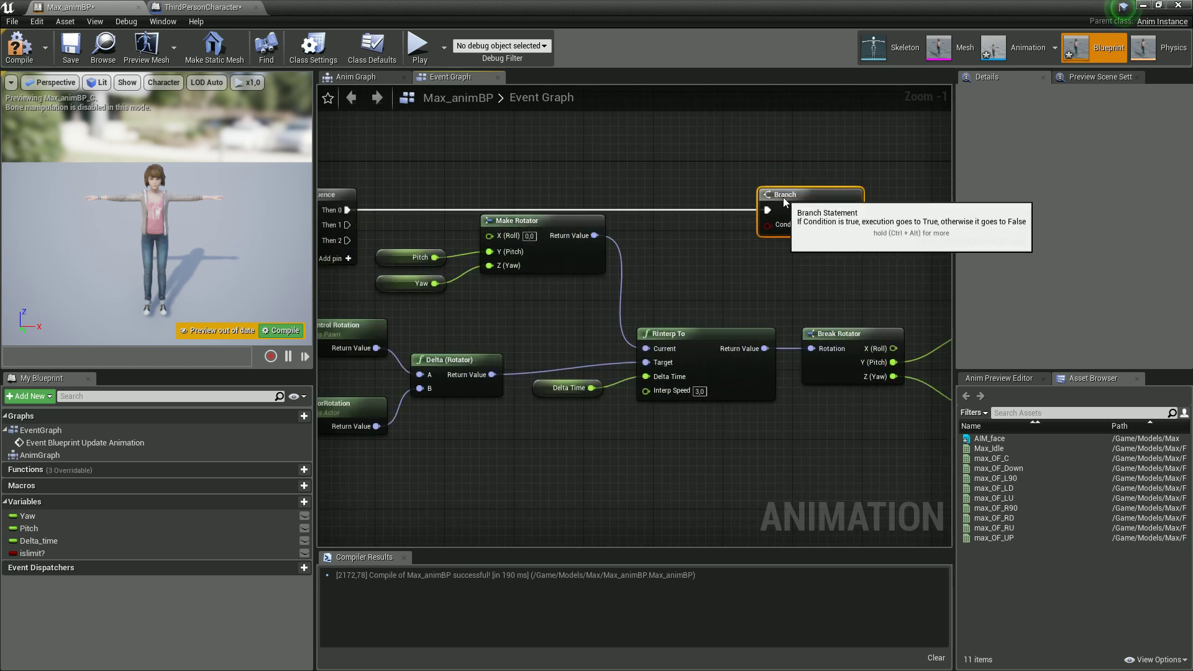
right_click_drag(938, 274, 621, 209)
scroll(559, 246, "down", 1)
left_click_drag(39, 540, 543, 225)
left_click(88, 550)
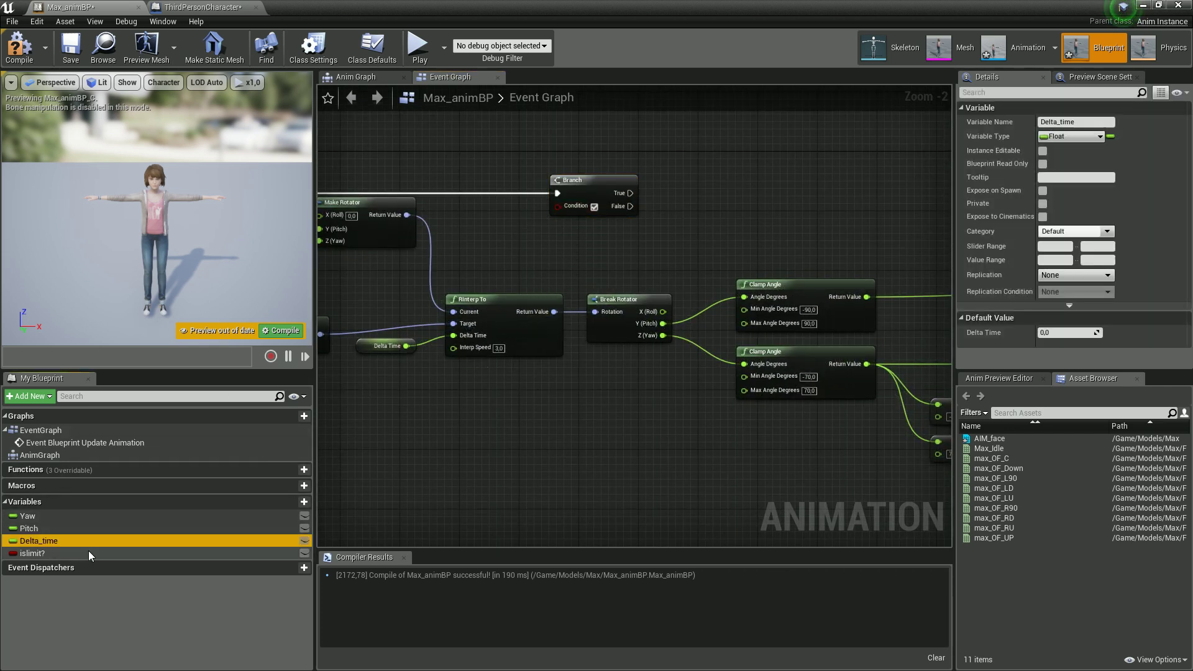
left_click_drag(106, 548, 561, 207)
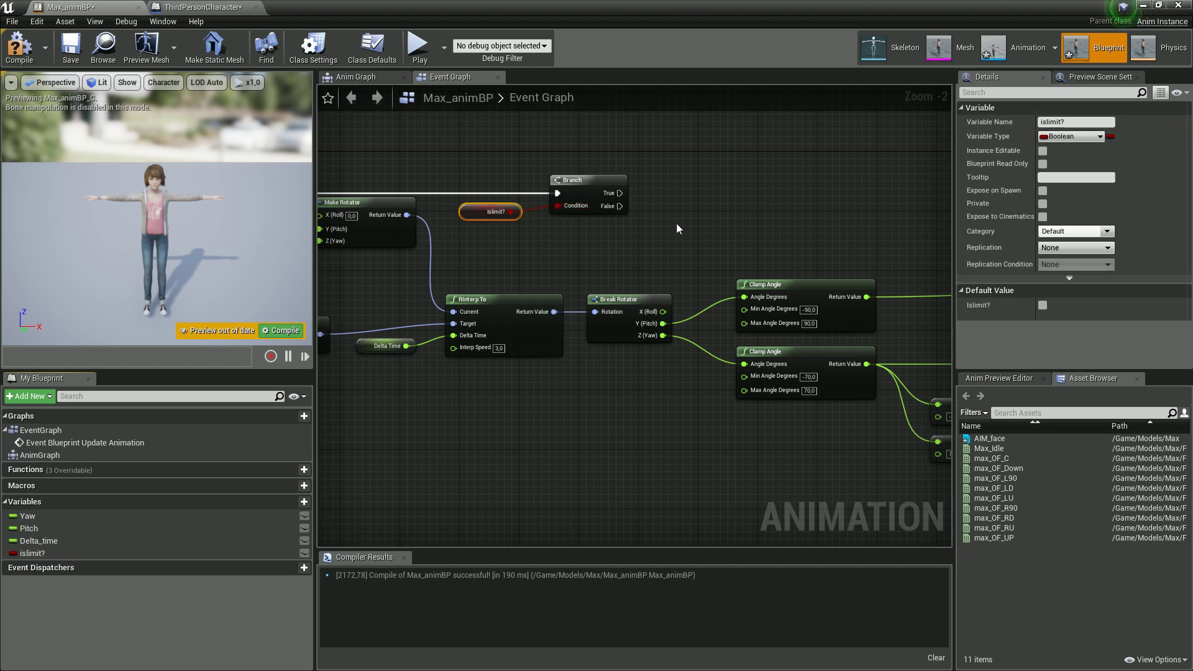
- Connect the islimit? Branch's False output to the yaw-limit Branch and route the wire above the Clamp Angle nodes with a reroute node
right_click_drag(676, 223, 470, 178)
right_click_drag(355, 192, 463, 222)
left_click_drag(464, 221, 523, 159)
right_click_drag(523, 159, 373, 123)
left_click_drag(428, 172, 836, 326)
left_click(656, 316)
double_click(655, 315)
left_click_drag(655, 314, 725, 177)
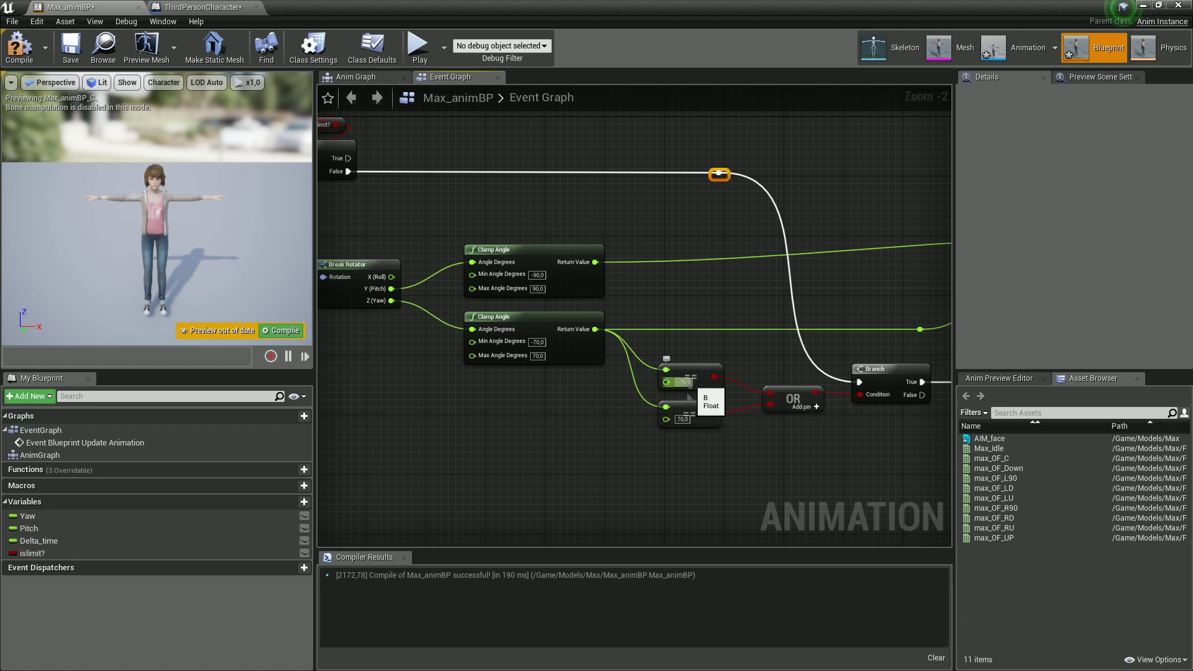
- Connect the yaw-limit Branch's False output to the original Set Yaw node and align the zero-value Set nodes beside Set islimit?
right_click_drag(691, 430, 680, 449)
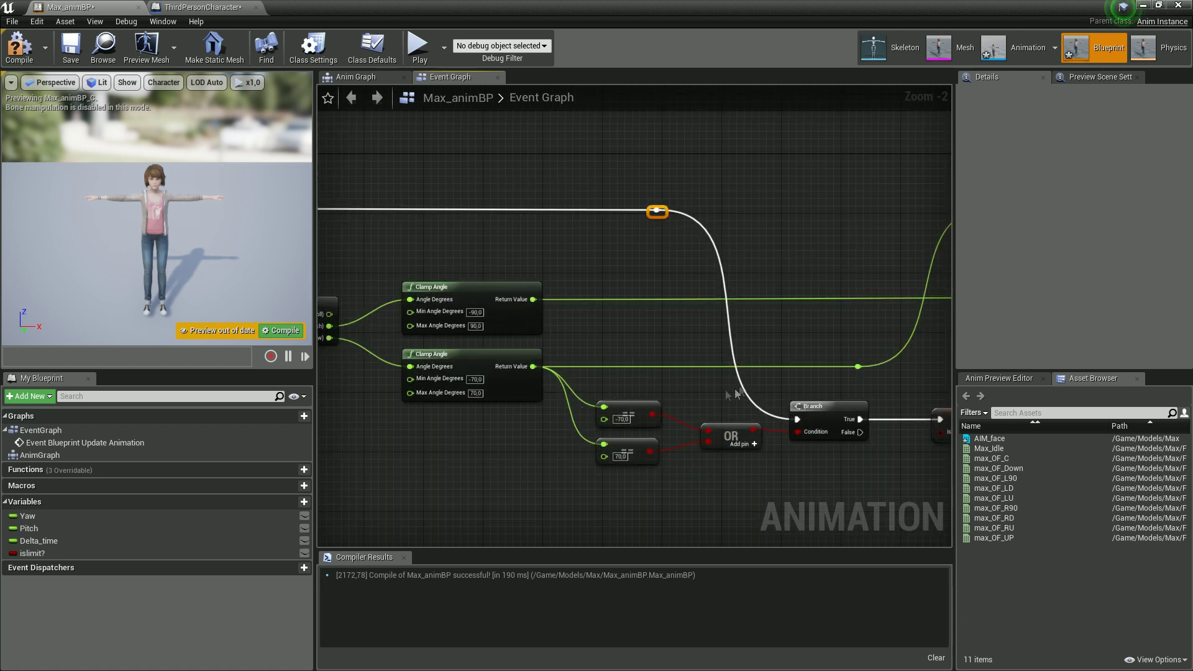
right_click_drag(765, 398, 614, 431)
right_click_drag(670, 395, 640, 352)
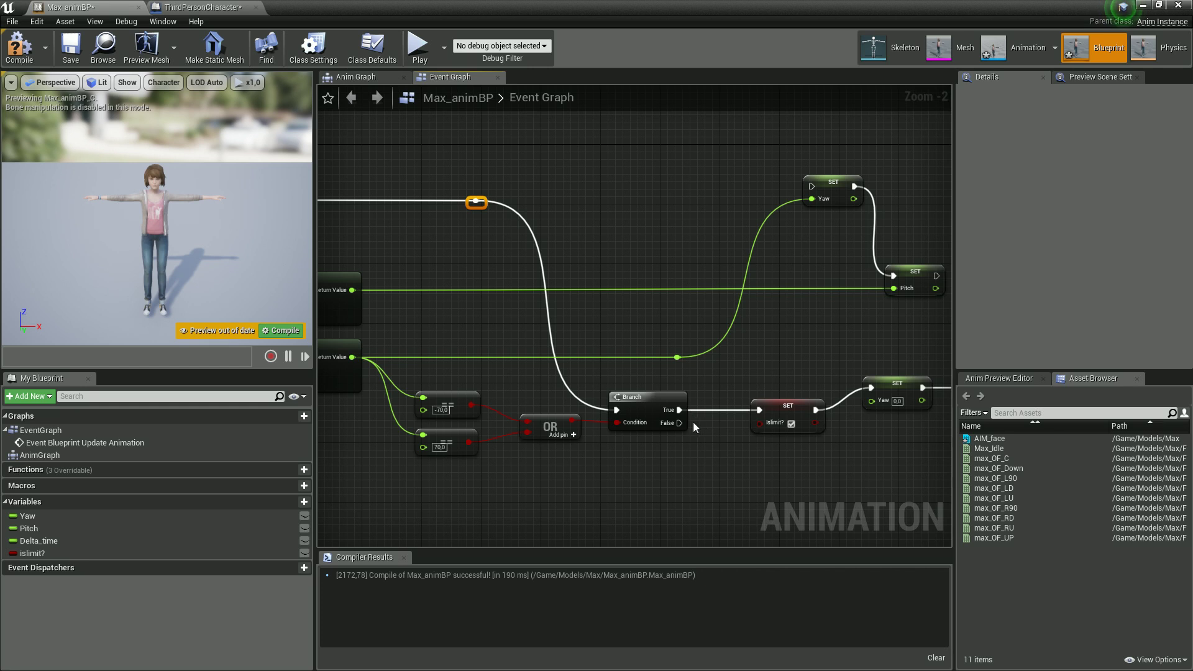
right_click_drag(782, 367, 727, 305)
left_click(740, 357)
right_click_drag(722, 360, 609, 351)
left_click_drag(757, 292, 729, 326)
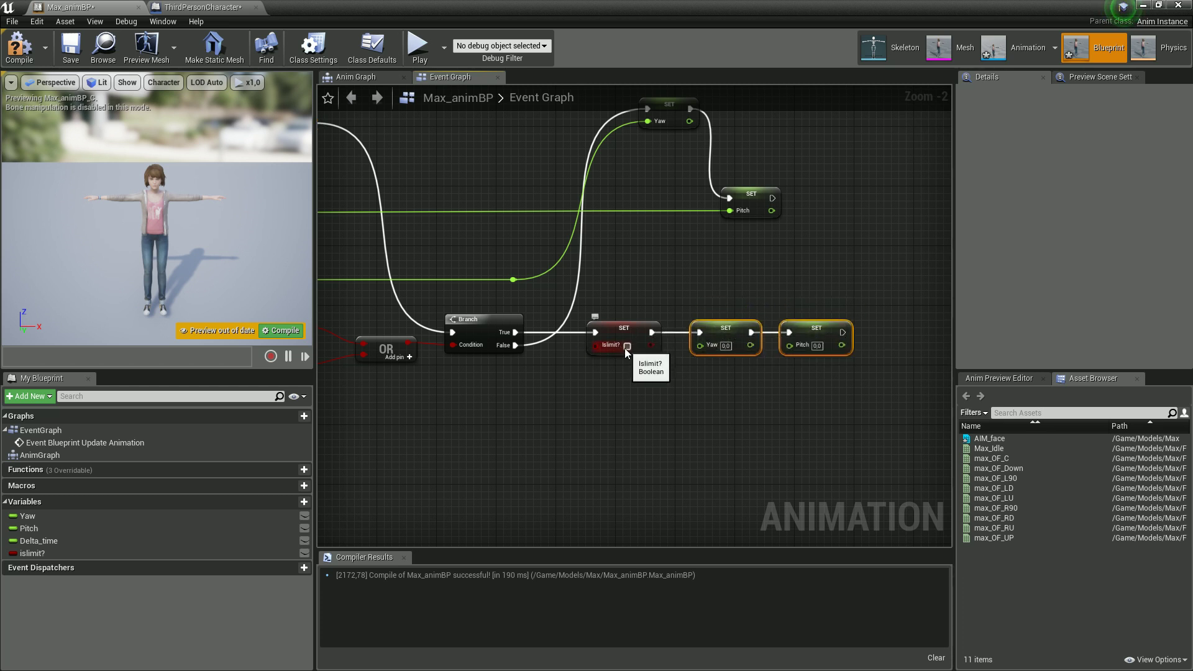
- Compile the Max_animBP animation blueprint with the revised islimit? branching
right_click_drag(632, 239, 947, 325)
right_click_drag(449, 211, 782, 216)
right_click_drag(680, 215, 202, 133)
right_click_drag(856, 166, 751, 196)
left_click(18, 49)
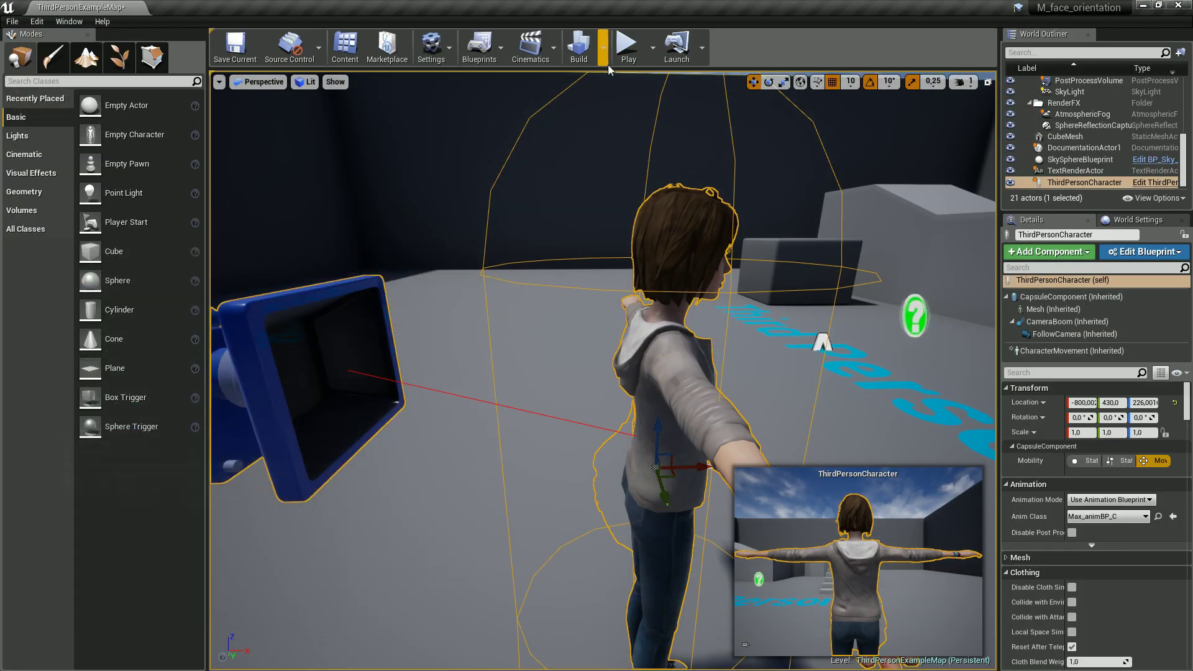
- Play-test the level, swinging the camera around the character to check how the head follows the view
left_click(626, 47)
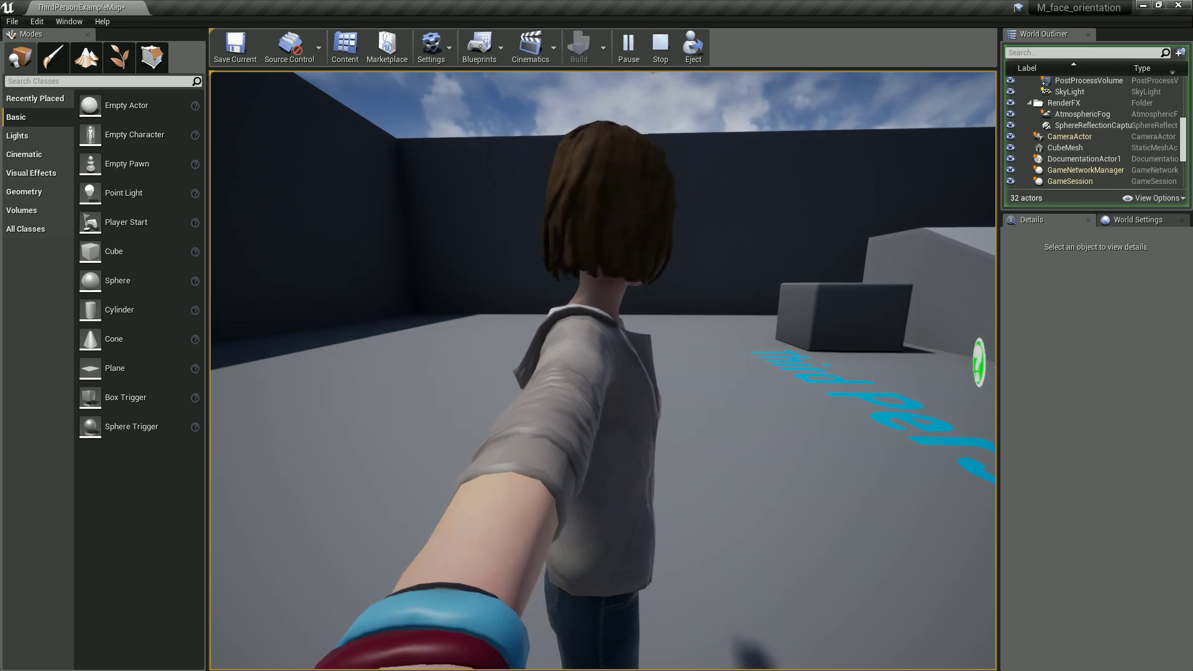
key("Escape")
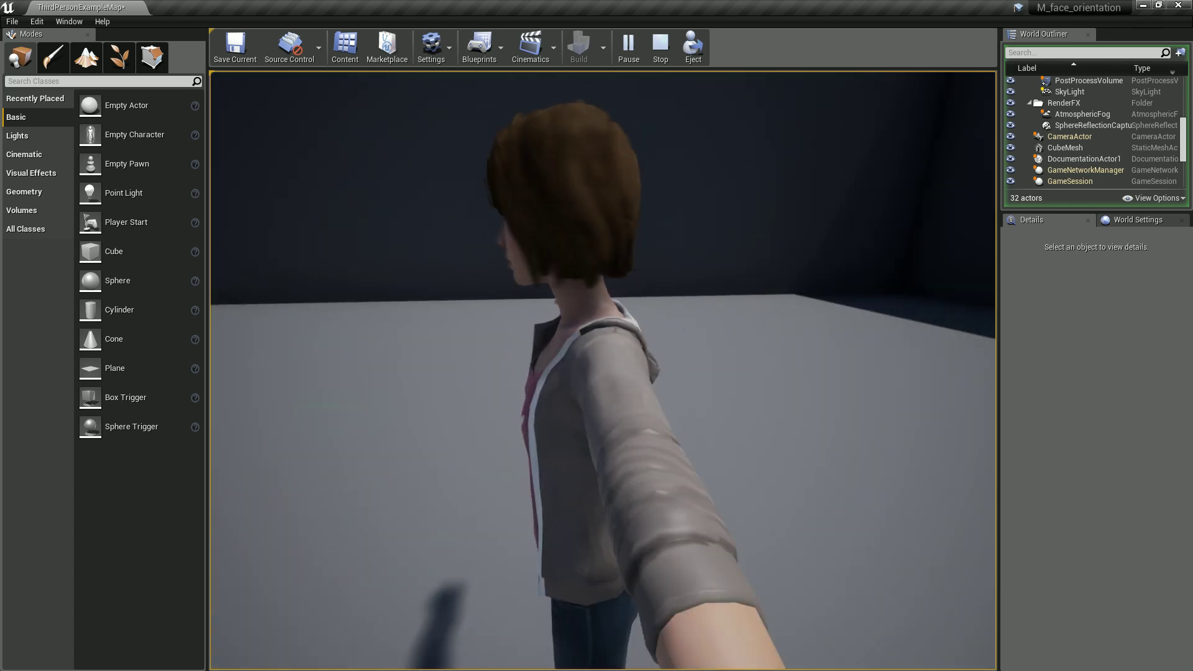
right_click_drag(851, 322, 824, 329)
left_click(825, 330)
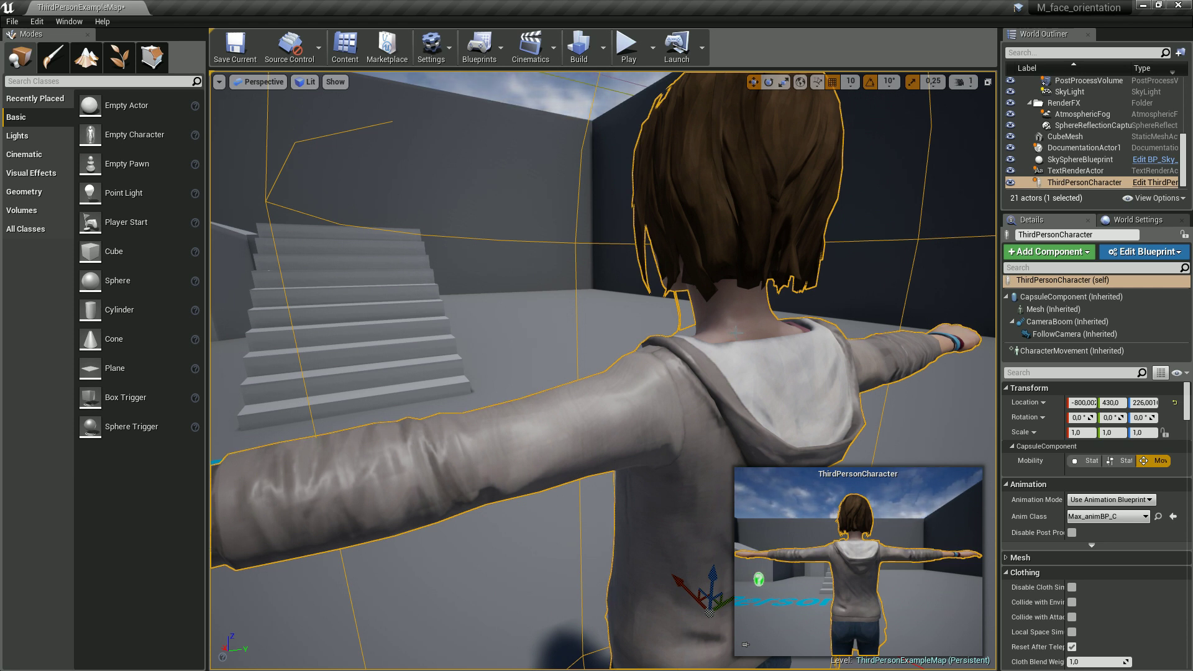
- Check the yaw-limit reset nodes in Max_animBP's Event Graph and return to the level editor
left_click(1158, 517)
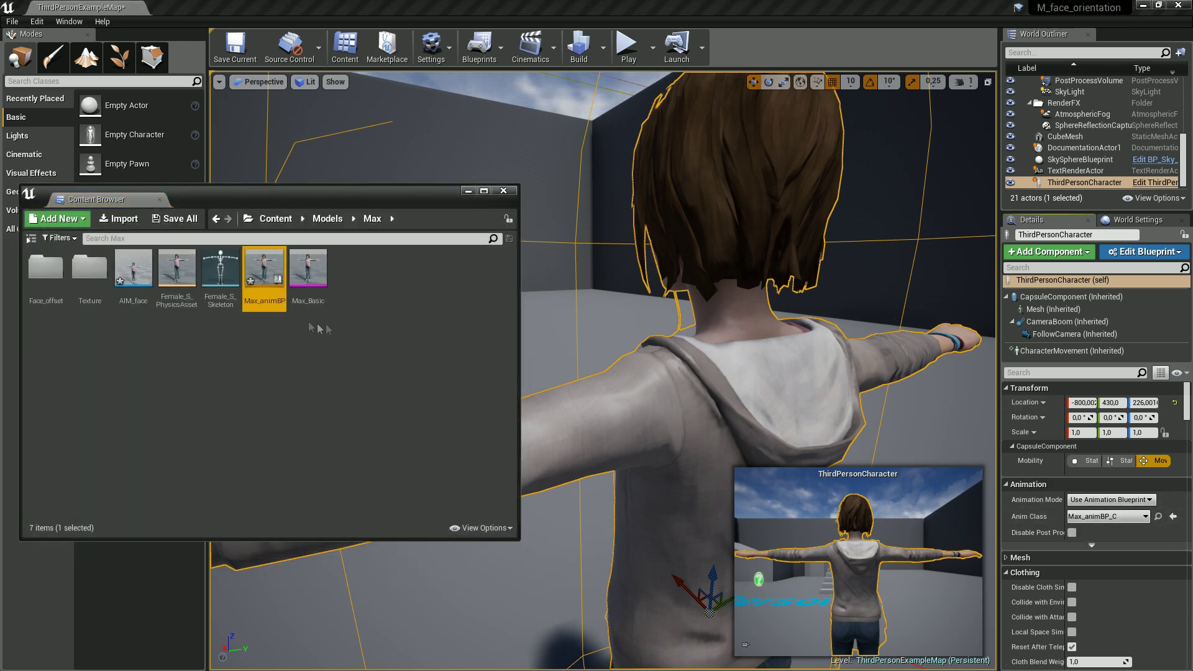
double_click(263, 268)
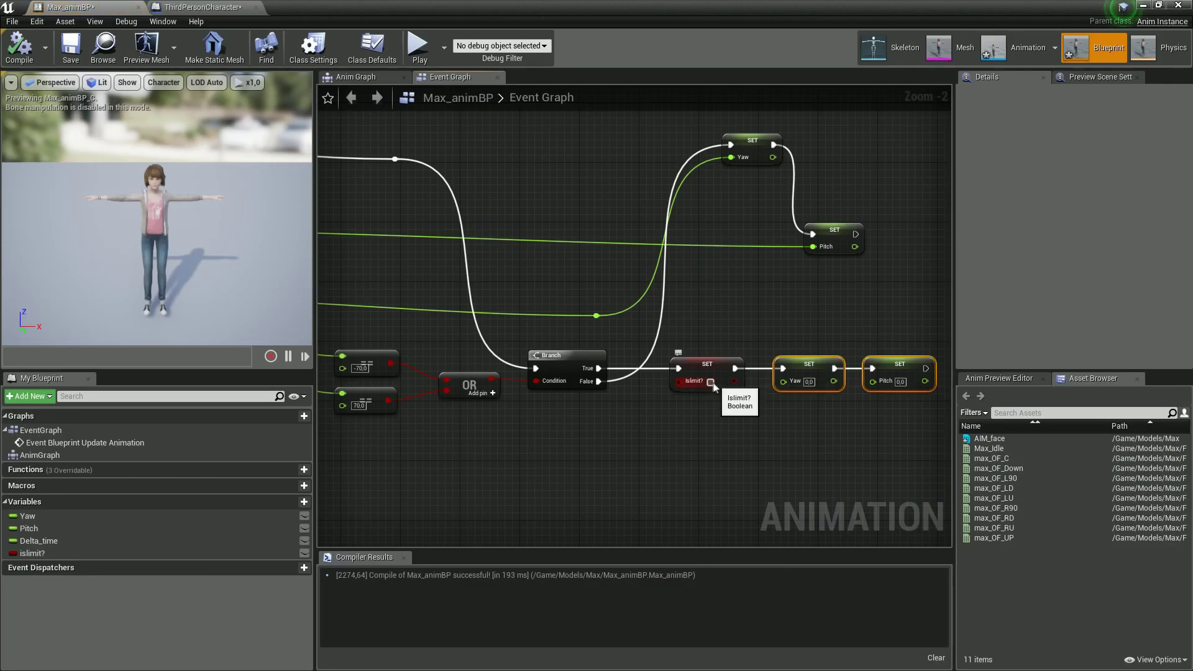
key("alt+Tab")
- Run repeated play sessions to observe the head's behaviour at the yaw limits, minimizing the Content Browser along the way
left_click(626, 47)
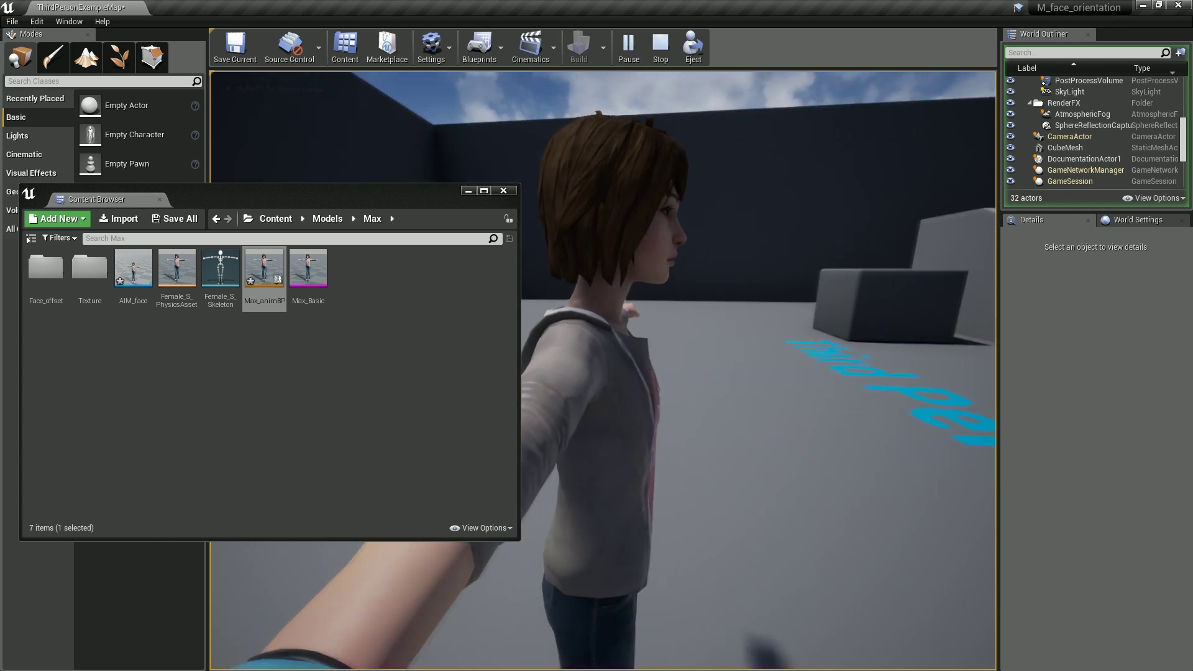
key("Escape")
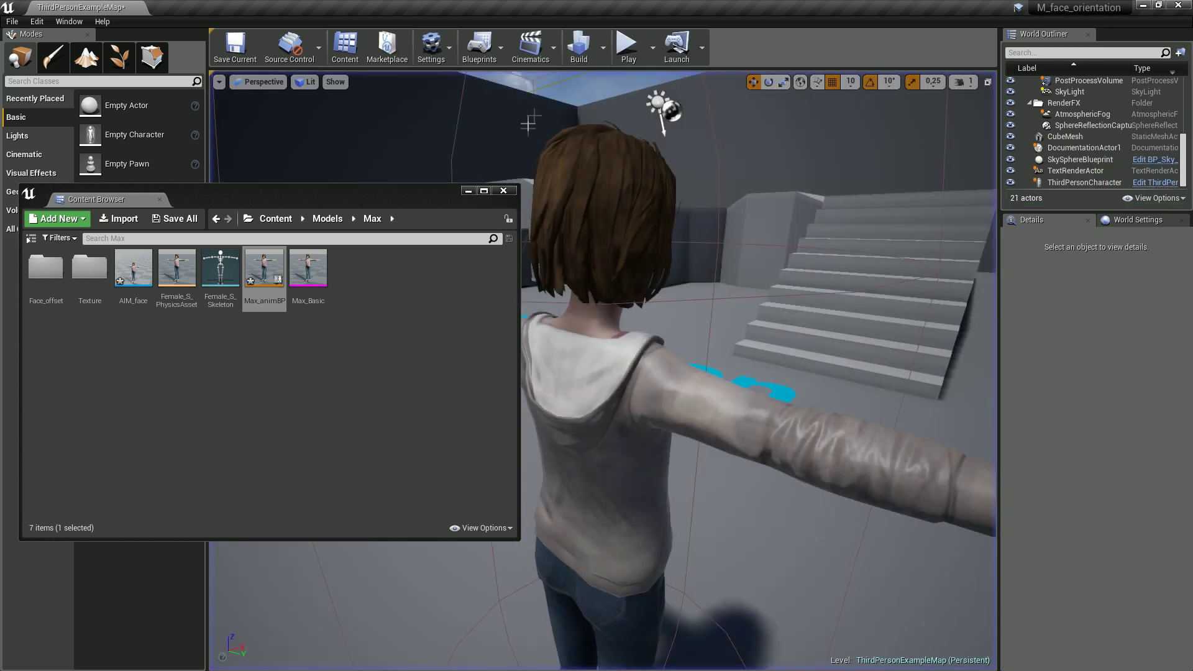
left_click(626, 47)
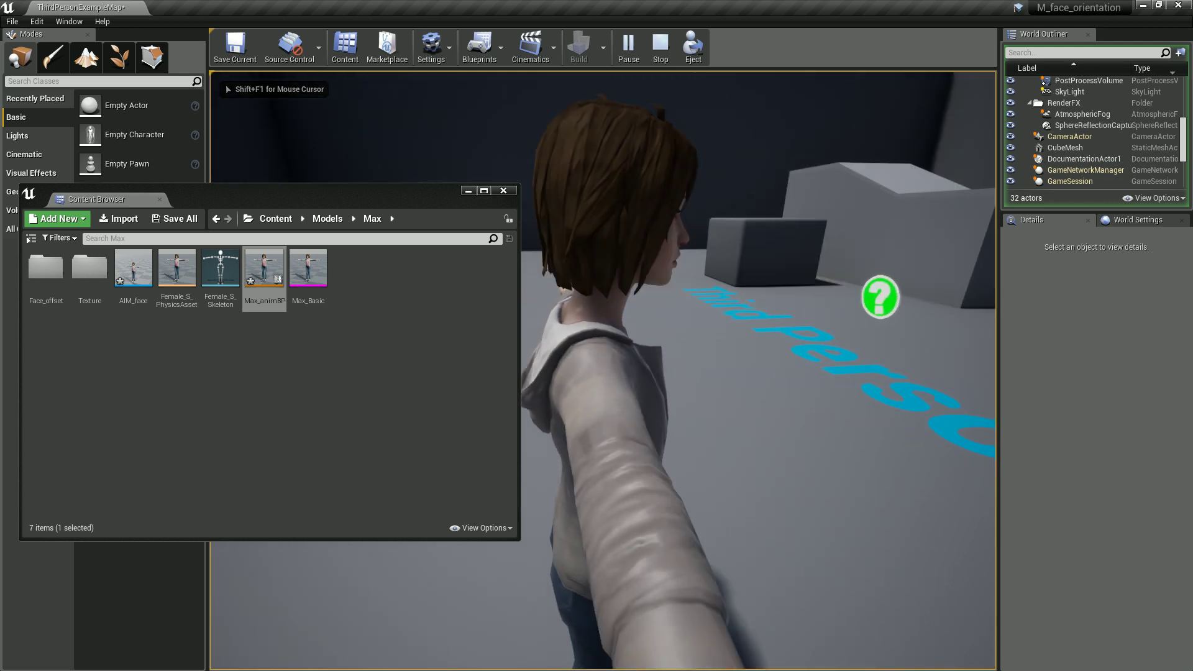
key("Escape")
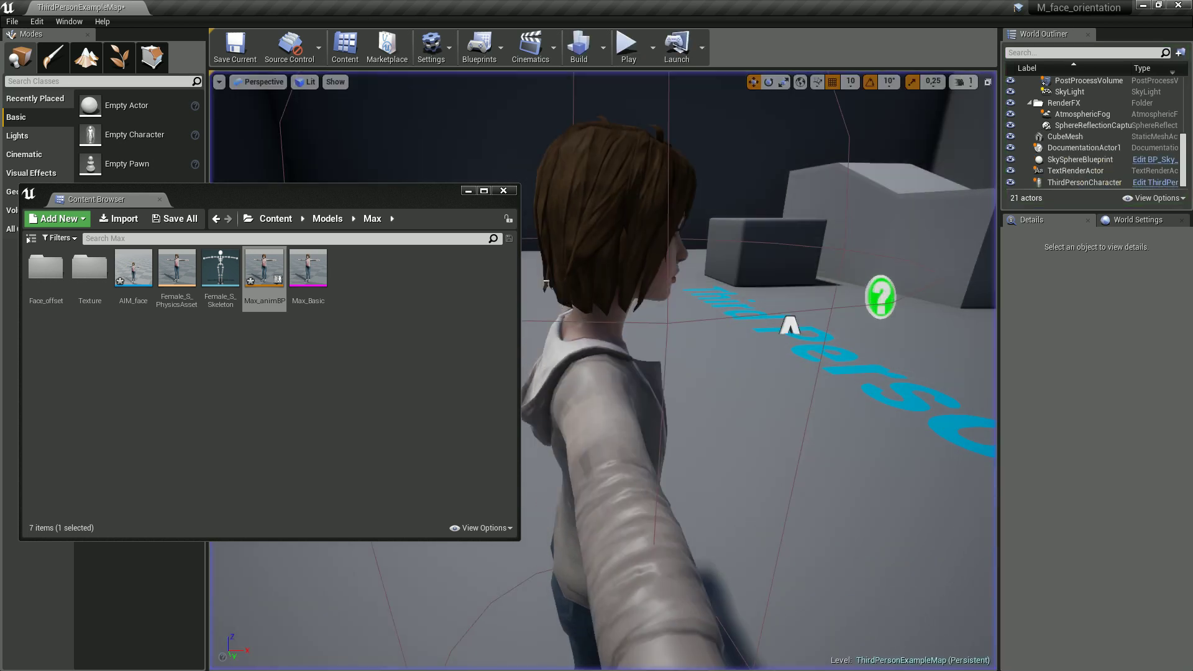
left_click(468, 190)
left_click(626, 47)
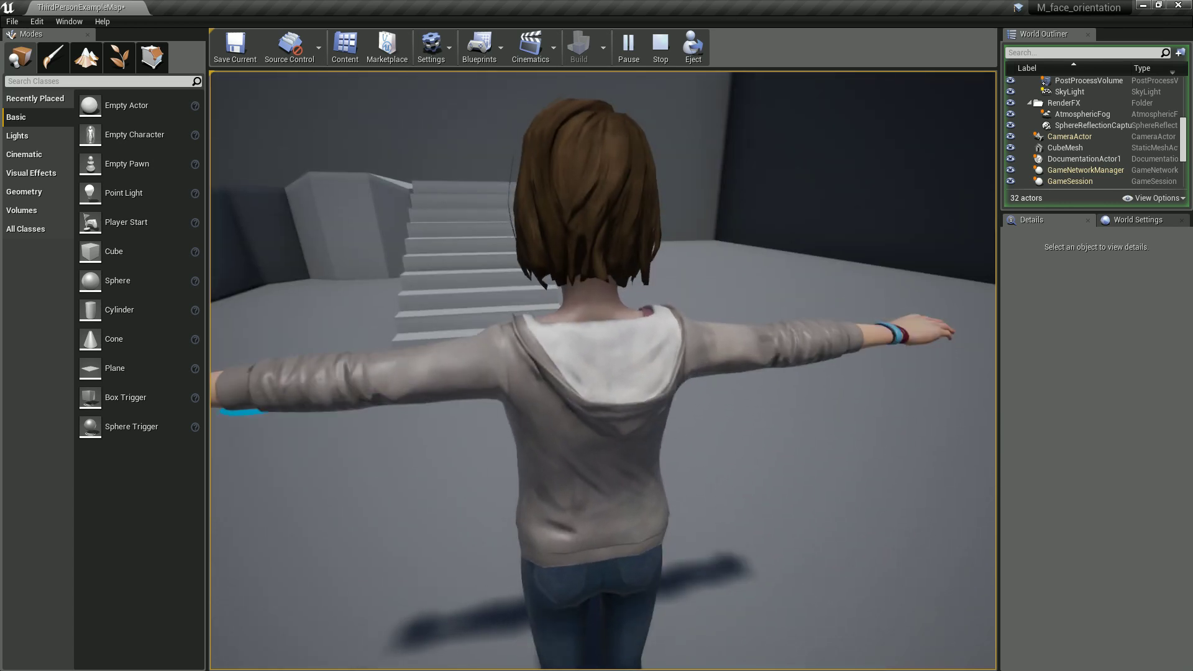
key("Escape")
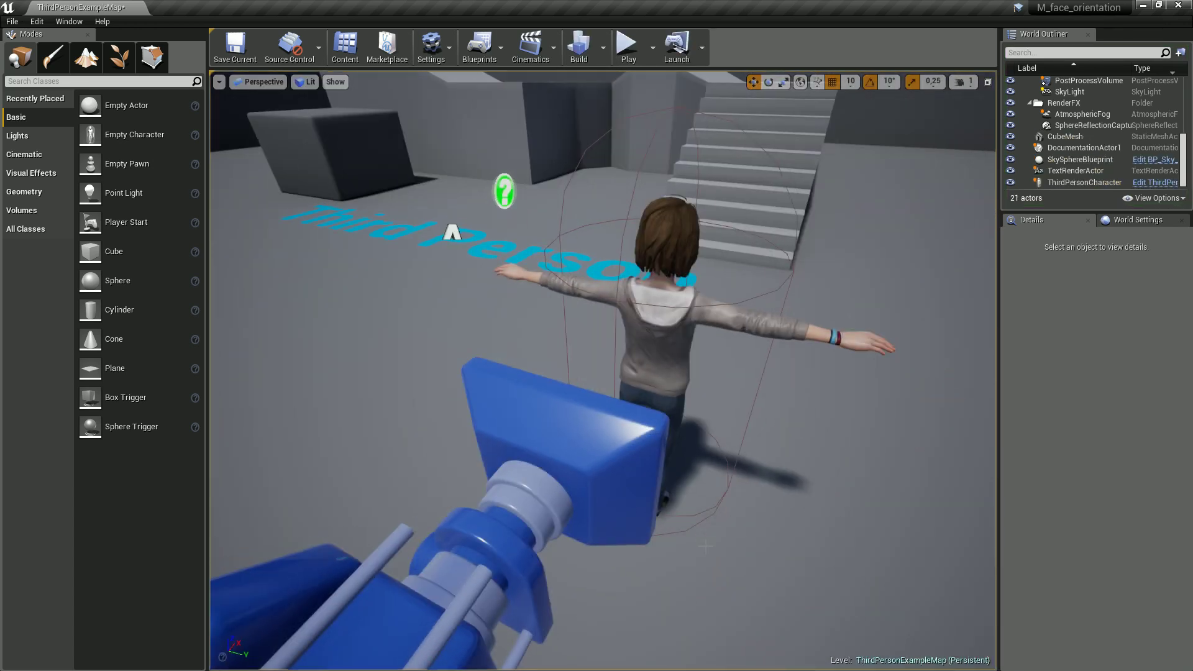
- Select the ThirdPersonCharacter and reopen Max_animBP from its Anim Class setting
left_click(520, 437)
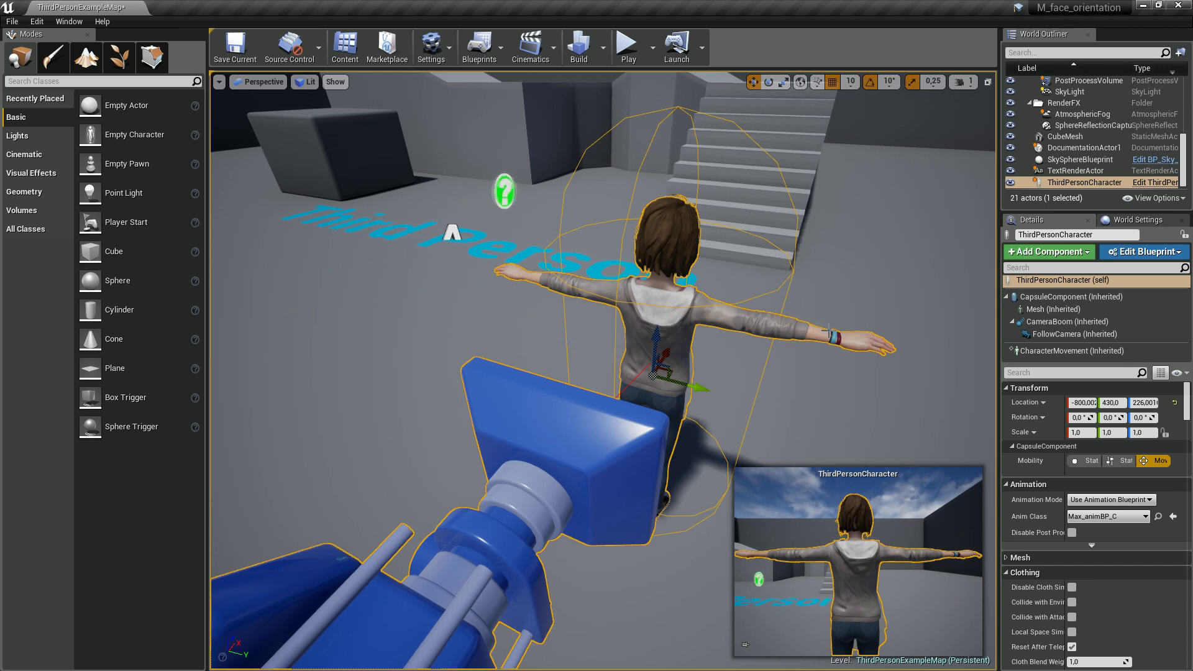
right_click_drag(843, 249, 714, 285)
left_click(1158, 516)
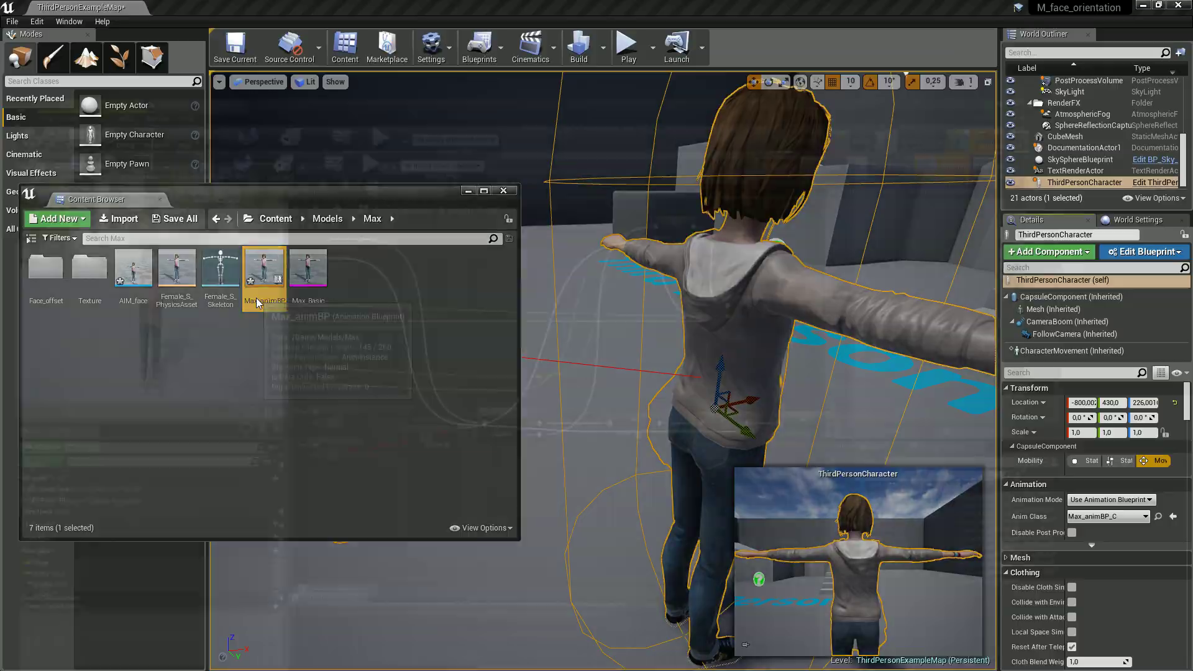
double_click(256, 297)
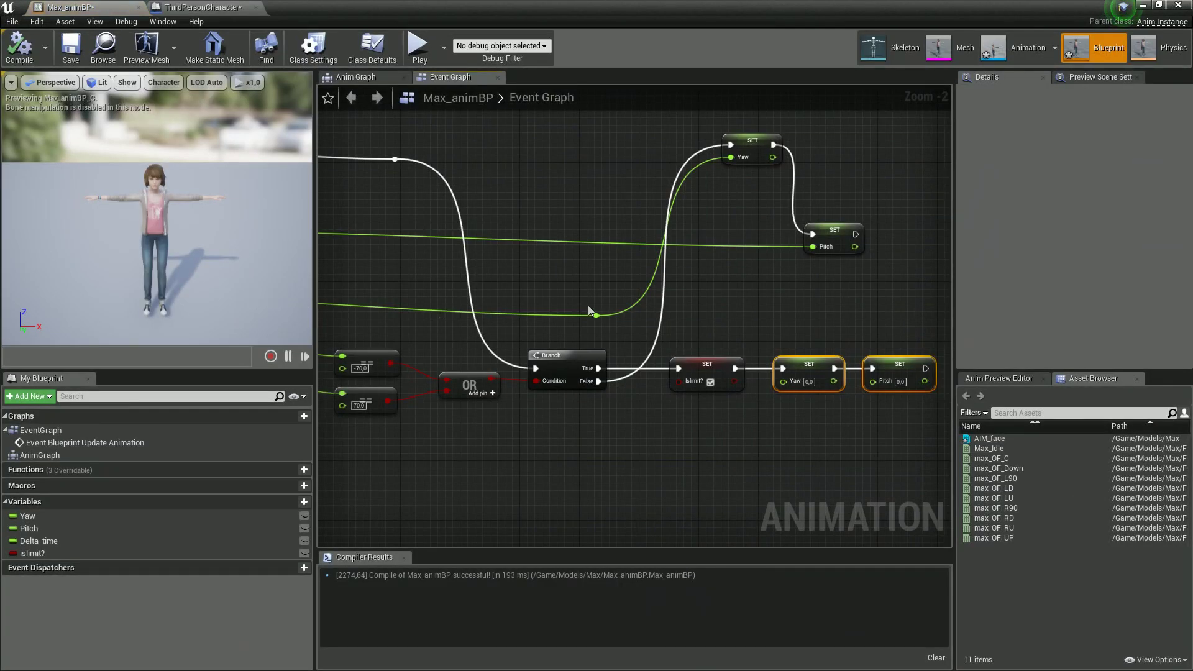
- Add a Gate node in the empty space below the yaw-limit Branch
right_click_drag(591, 307, 559, 304)
right_click_drag(679, 410, 720, 403)
right_click_drag(804, 350, 784, 371)
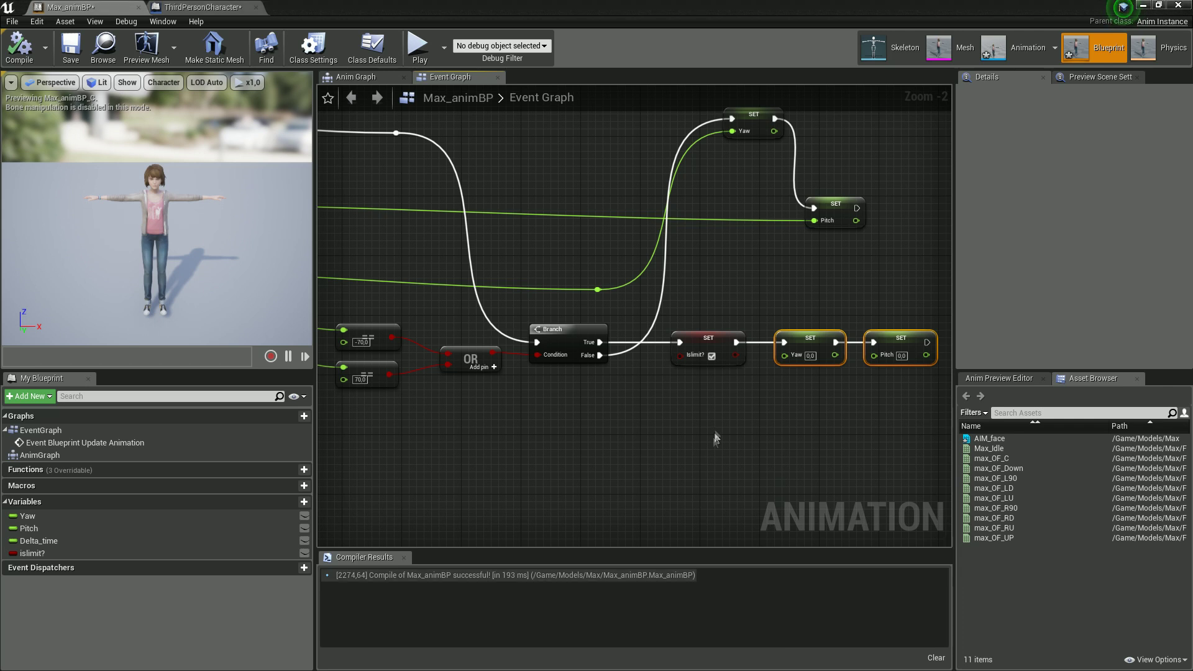
right_click_drag(714, 423, 775, 354)
right_click_drag(699, 386, 780, 427)
right_click_drag(456, 386, 469, 336)
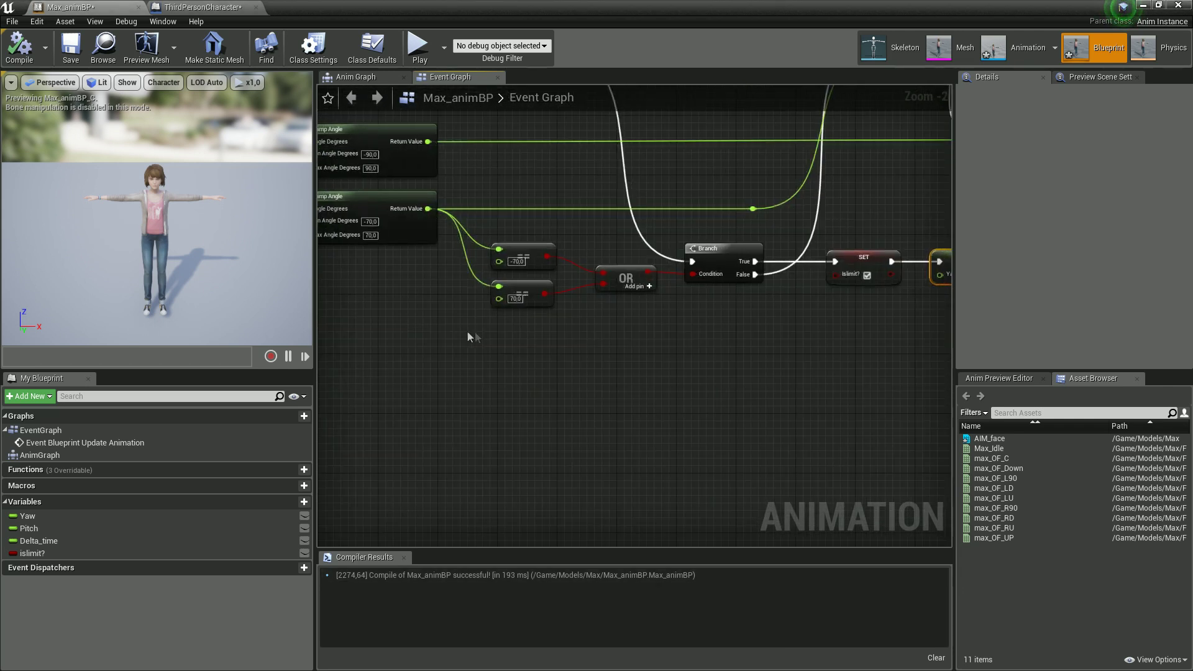
right_click(676, 380)
type("gate")
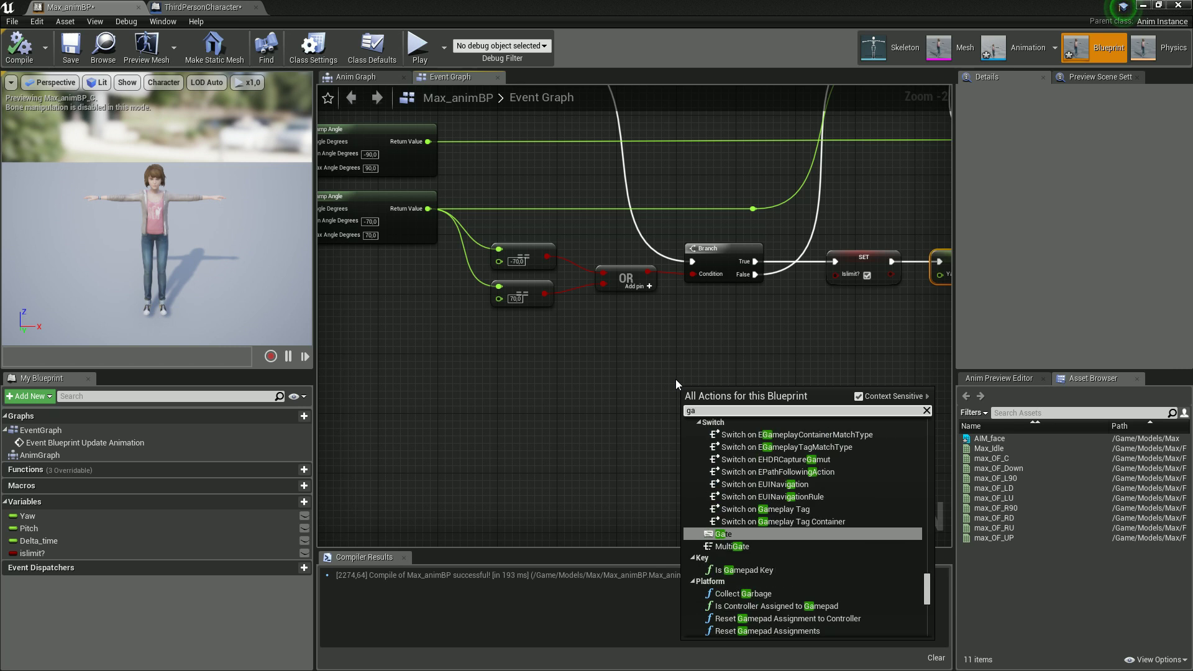
left_click(744, 563)
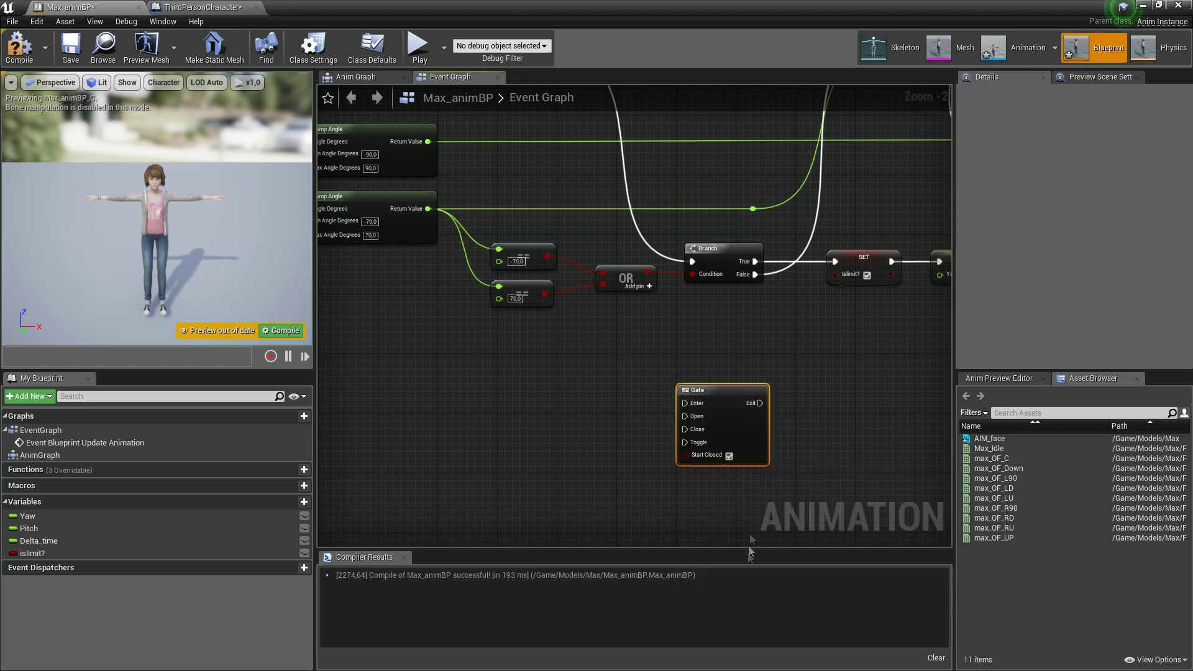
scroll(772, 458, "up", 2)
scroll(842, 393, "down", 1)
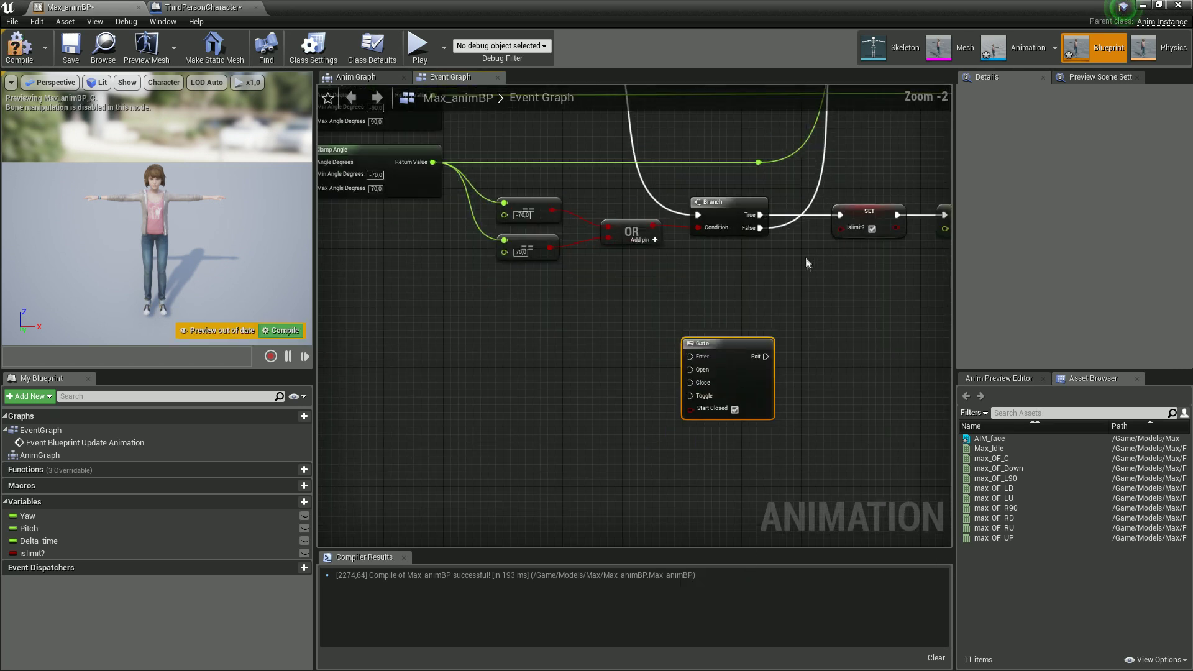
- Connect the Sequence's Then 1 output to the Gate's Enter input
scroll(897, 315, "down", 5)
right_click_drag(896, 323, 886, 385)
scroll(792, 308, "up", 3)
right_click_drag(749, 379, 894, 387)
scroll(773, 380, "down", 2)
scroll(564, 292, "up", 1)
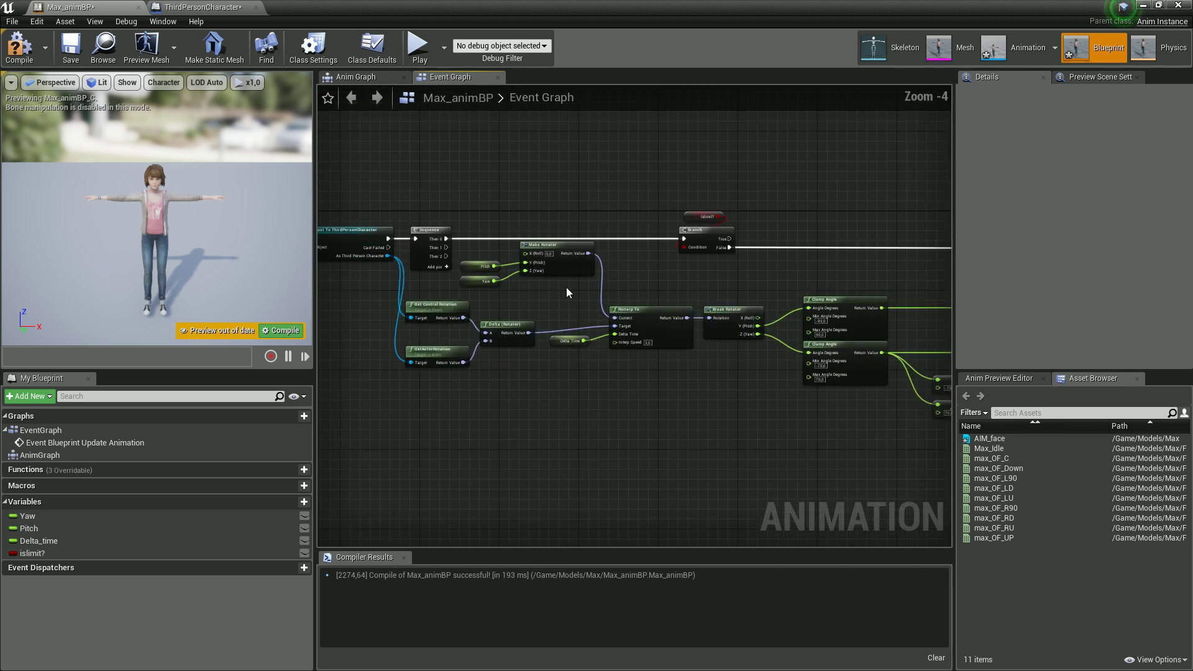
right_click_drag(564, 292, 781, 297)
left_click_drag(662, 253, 752, 488)
- Add a reroute node to the Then 1 wire and place it below the Delta (Rotator) node
right_click_drag(508, 418, 640, 399)
double_click(640, 398)
left_click_drag(640, 398, 497, 427)
left_click(595, 466)
left_click(646, 398)
left_click_drag(643, 397, 545, 408)
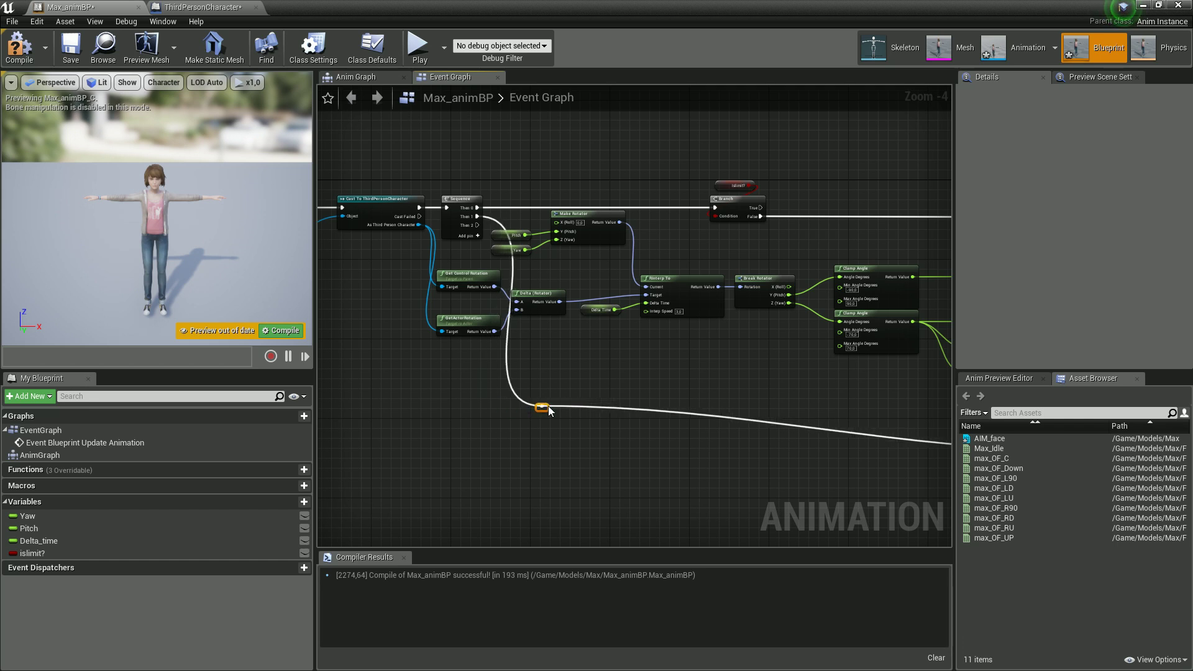
- Move the Gate node close beneath the yaw-limit Branch
right_click_drag(714, 448, 318, 328)
right_click_drag(746, 391, 585, 410)
left_click_drag(564, 351, 594, 305)
- Disconnect Set islimit? from the zero-value Set Yaw and Set Pitch nodes and attach that pair to the Gate's Exit
scroll(687, 333, "up", 4)
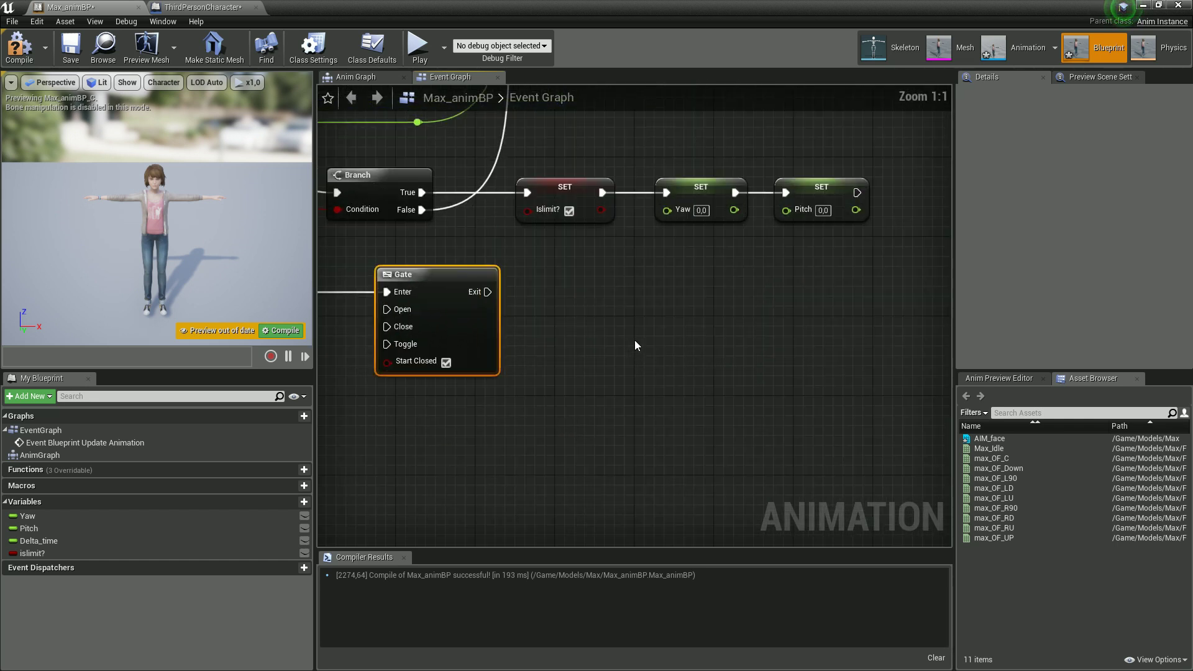
right_click_drag(621, 370, 667, 365)
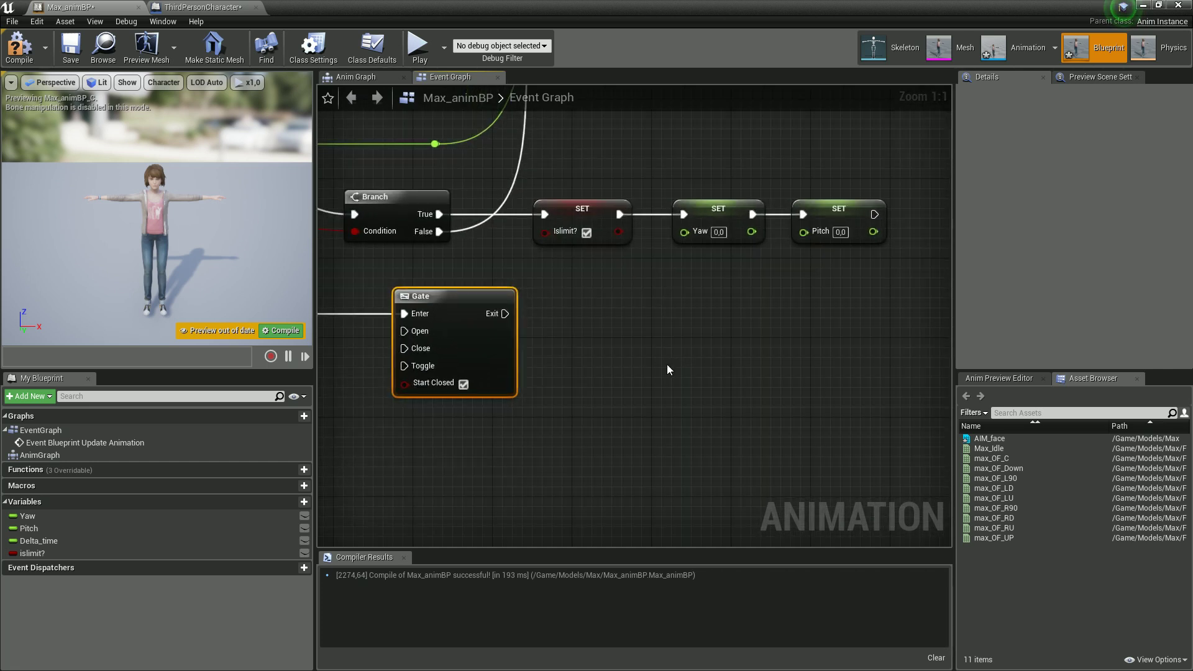
left_click(621, 216, "alt")
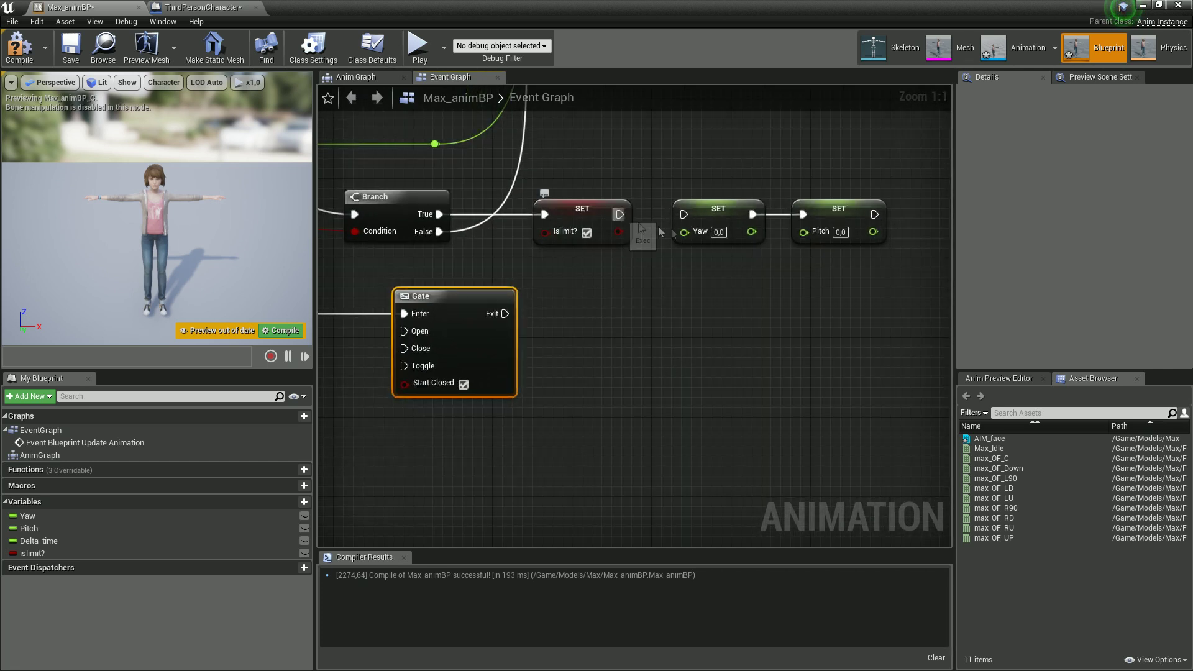
left_click_drag(715, 191, 834, 252)
left_click_drag(722, 217, 633, 317)
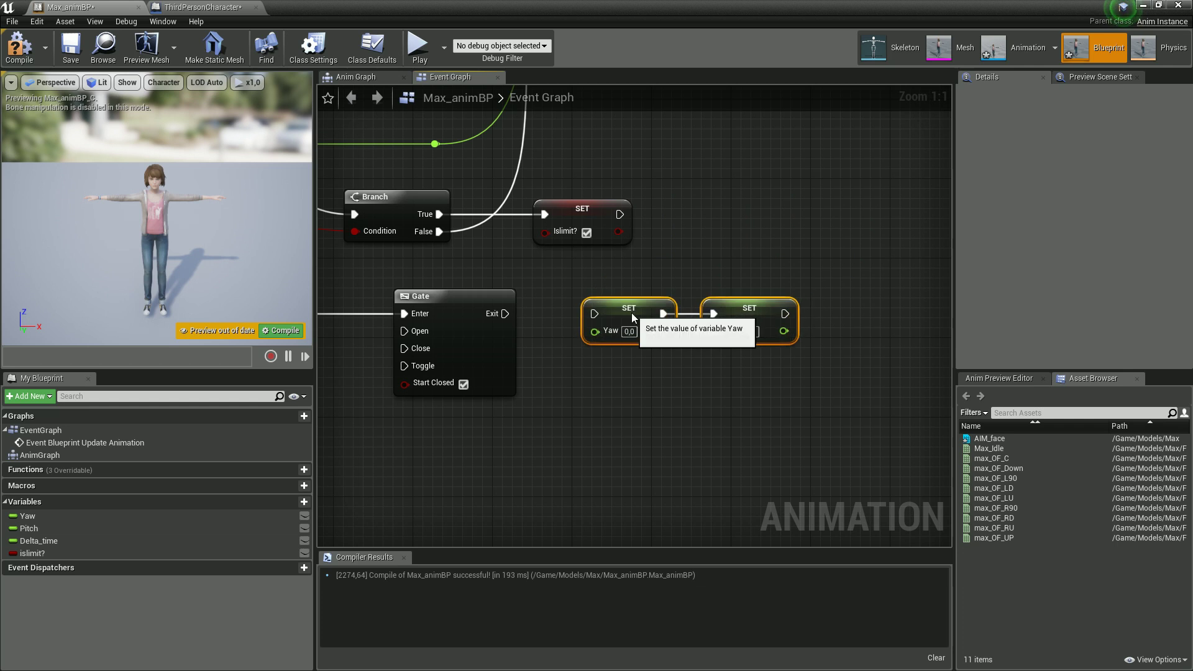
left_click_drag(505, 314, 592, 315)
- Add a Delay node after the zero-value Set Pitch, set its Duration to 1.0 and align it with the Set nodes
right_click_drag(745, 348, 589, 322)
left_click_drag(629, 287, 718, 291)
type("de")
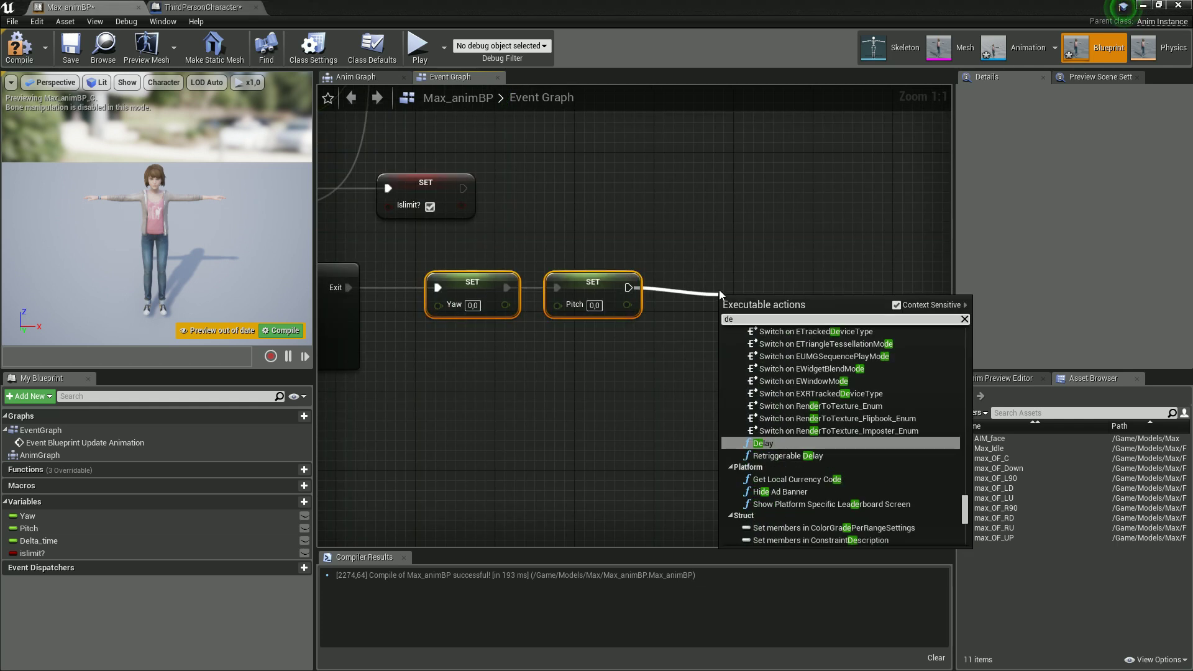
type("lay")
left_click(770, 415)
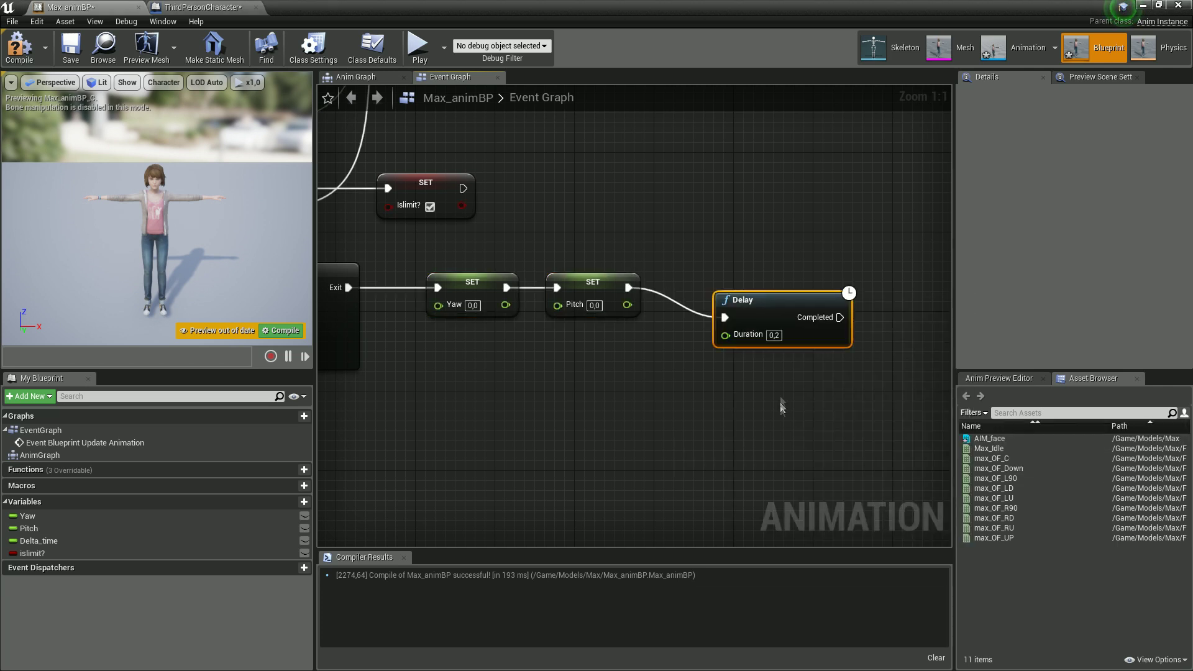
left_click(772, 315)
type("1")
left_click(749, 398)
left_click_drag(773, 278, 744, 268)
- Connect the Delay's Completed output to the Gate's Close input and Set islimit?'s execution output to the Gate's Open
right_click_drag(739, 329, 802, 293)
left_click_drag(840, 274, 418, 307)
right_click_drag(418, 307, 656, 446)
left_click_drag(631, 230, 417, 347)
right_click_drag(636, 456, 563, 388)
- Shift the Gate, the zero-value Set nodes and the Delay together to sit beyond Set islimit?
left_click_drag(405, 365, 916, 242)
left_click_drag(430, 255, 646, 256)
right_click_drag(646, 256, 750, 268)
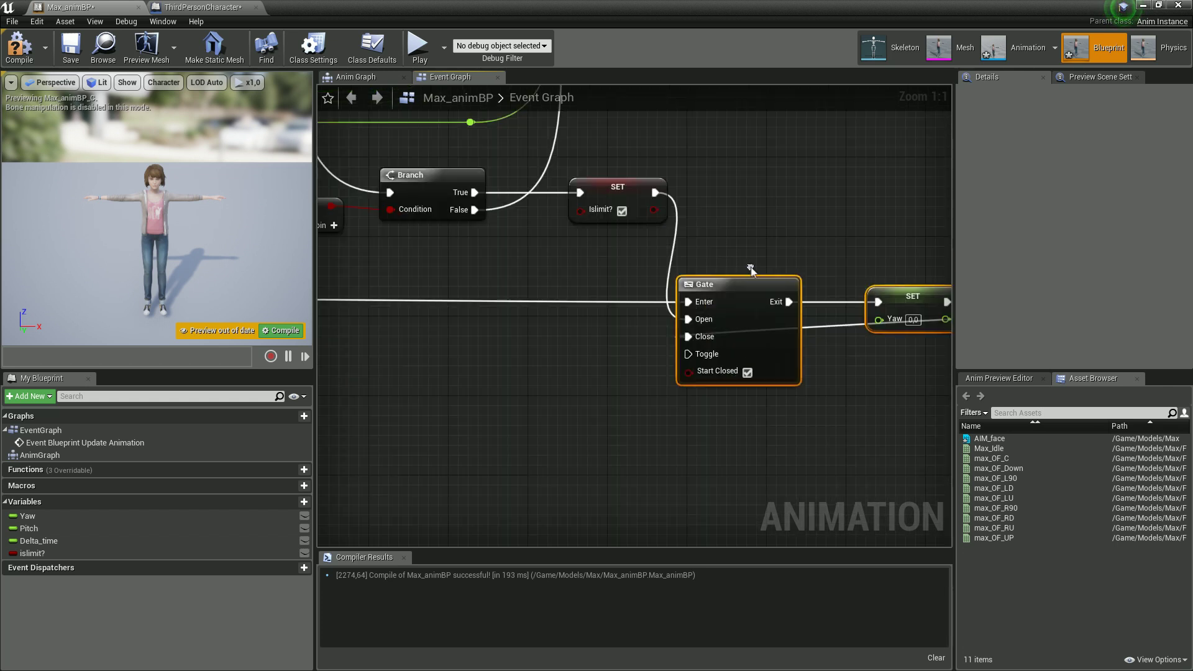
- Review the execution flow through the Clamp Angle, comparison and Branch nodes leading to the Gate
right_click_drag(471, 229, 615, 379)
scroll(749, 382, "down", 2)
right_click_drag(747, 375, 688, 330)
right_click_drag(742, 367, 944, 401)
right_click_drag(387, 171, 496, 185)
right_click_drag(499, 236, 323, 181)
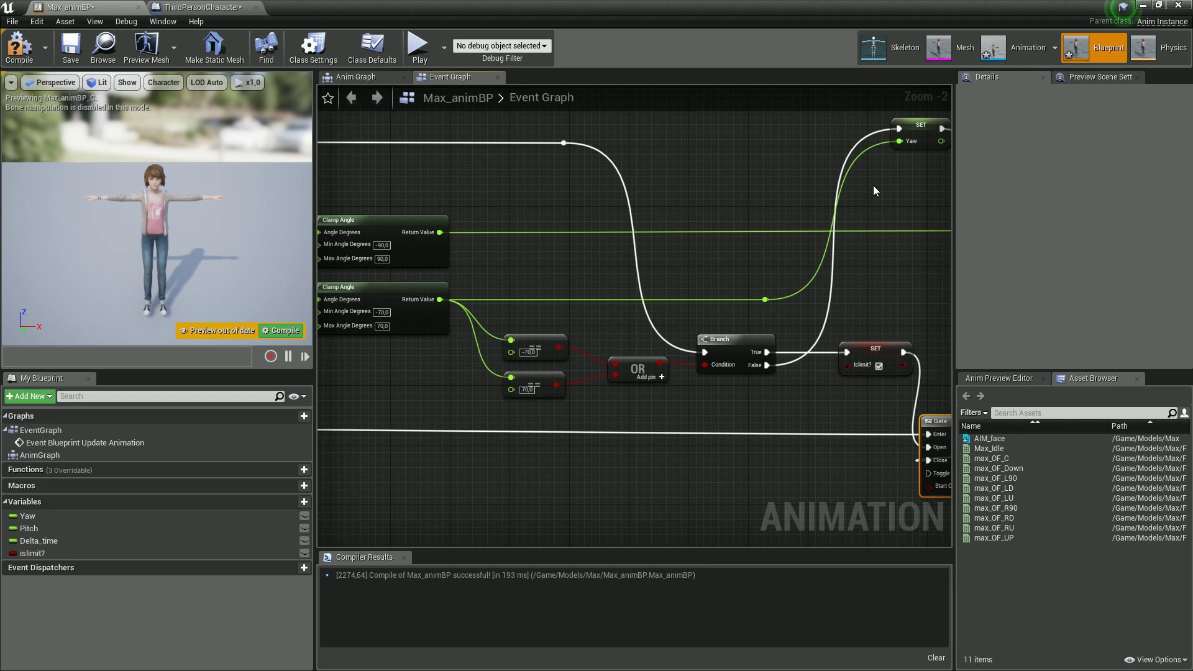
right_click_drag(874, 187, 656, 201)
- Add a reroute node to the wire into the Gate's Close input and place it just past the Delay node
right_click_drag(812, 326, 658, 267)
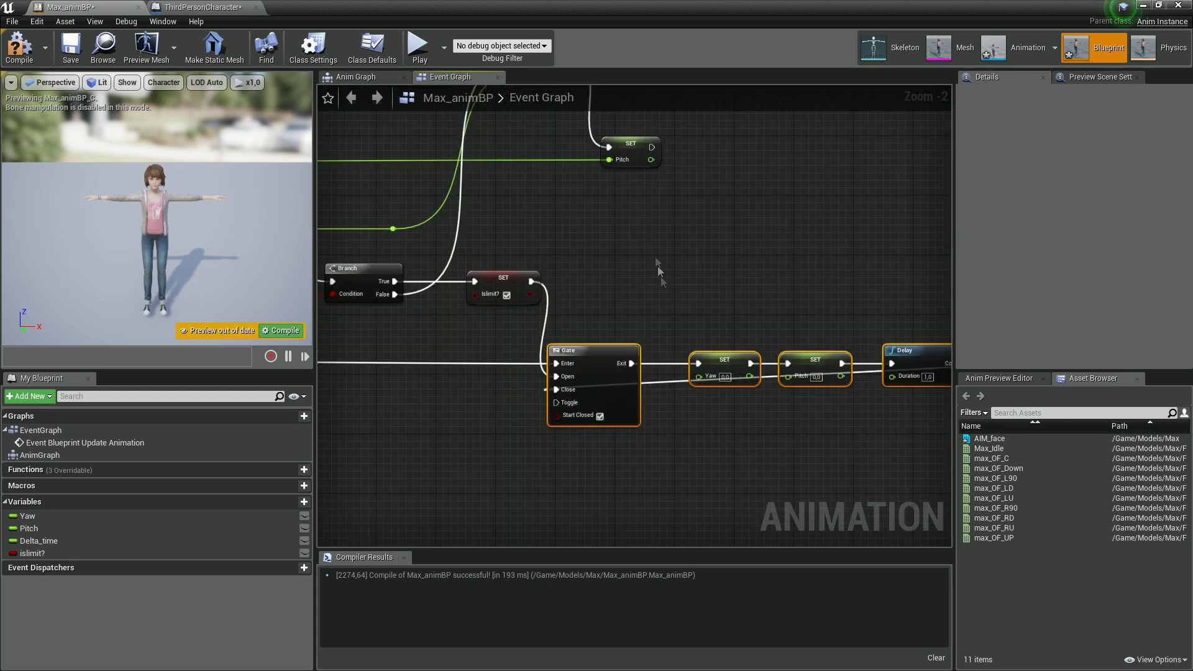
double_click(669, 382)
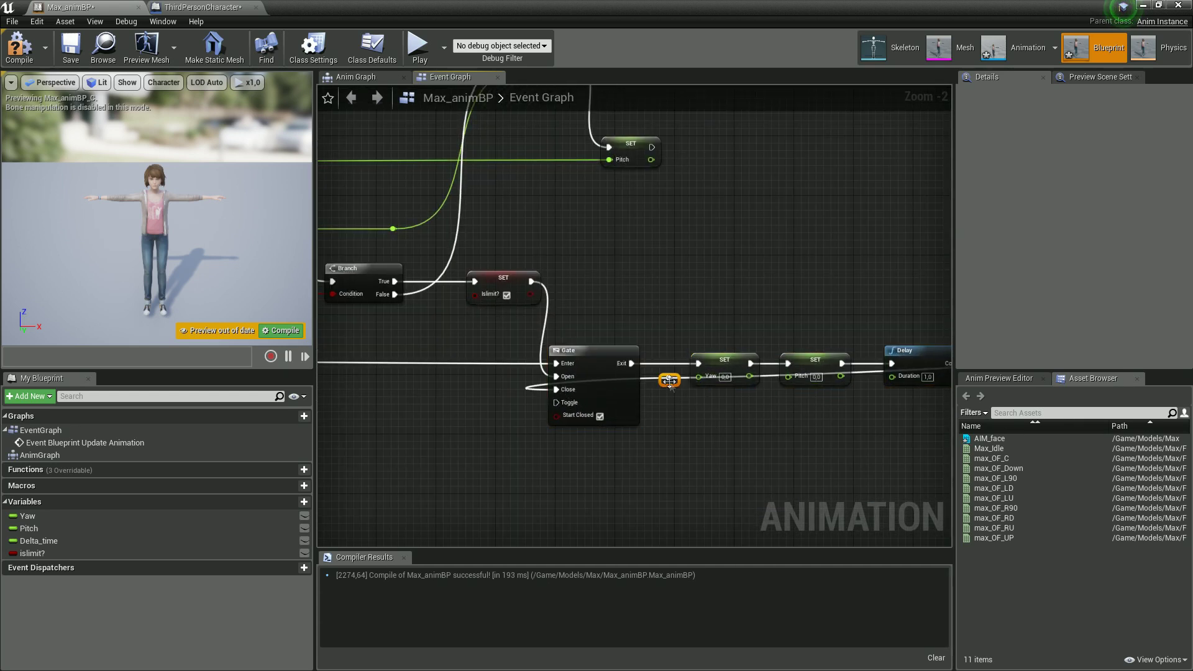
left_click_drag(669, 382, 930, 391)
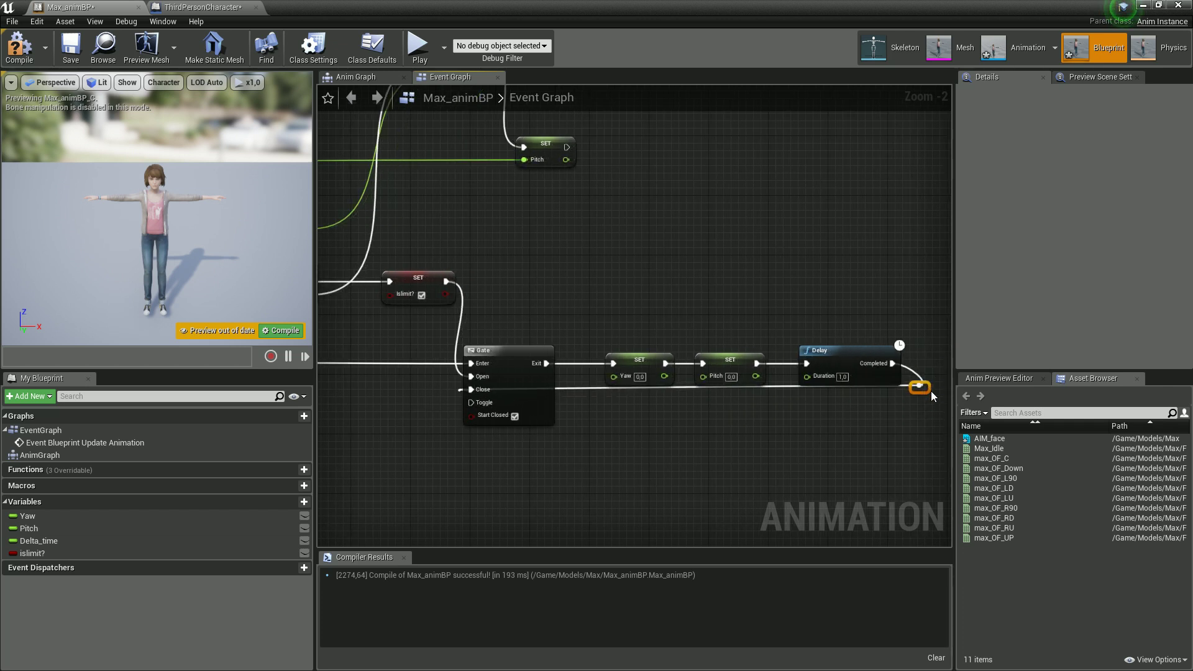
right_click_drag(523, 416, 592, 371)
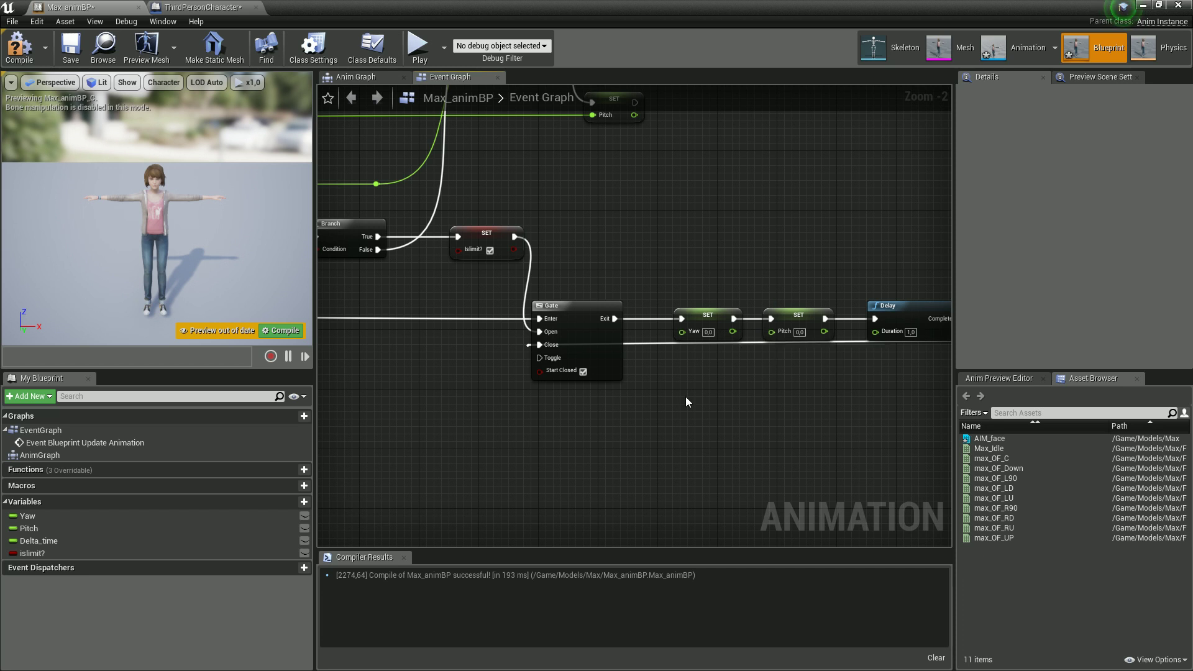
right_click_drag(683, 390, 805, 410)
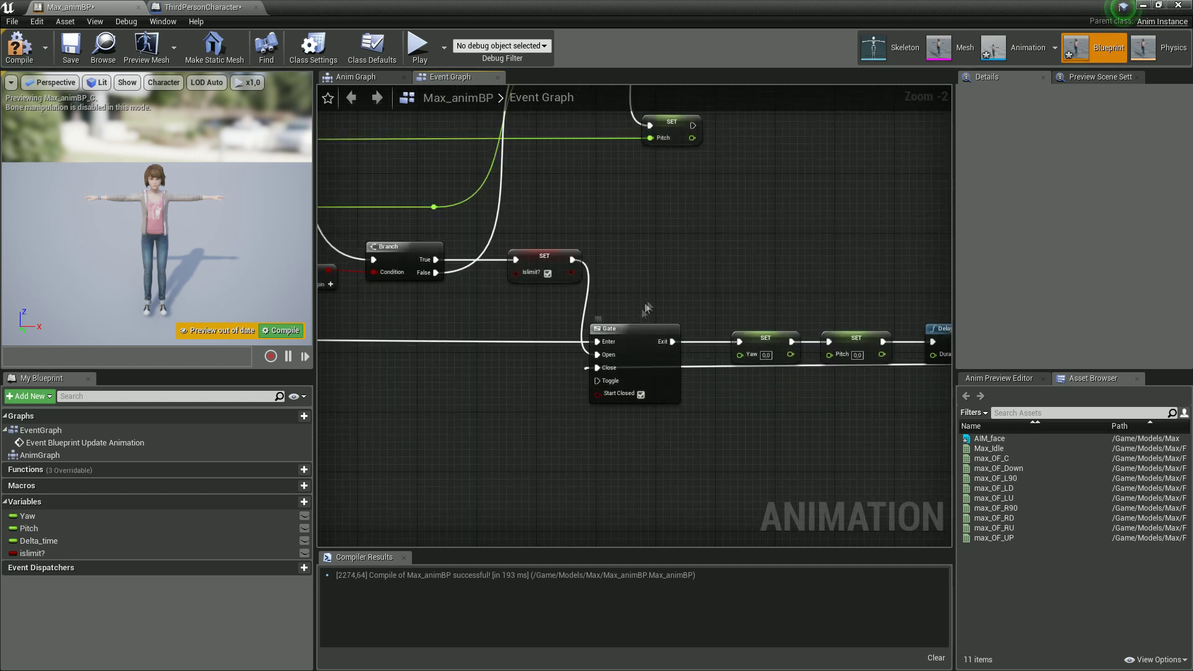
- Examine the Gate's Enter, Open, Close and Exit connections to Set islimit?, the zero-value Set nodes and the Delay
right_click_drag(669, 341, 570, 347)
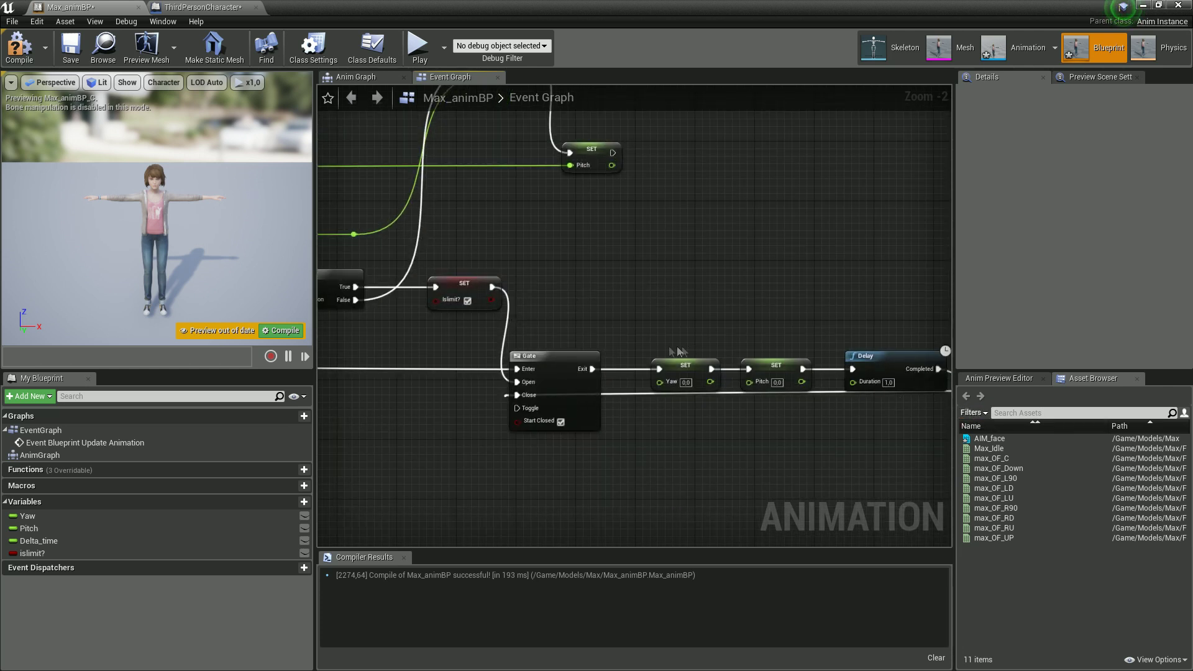
left_click(560, 359)
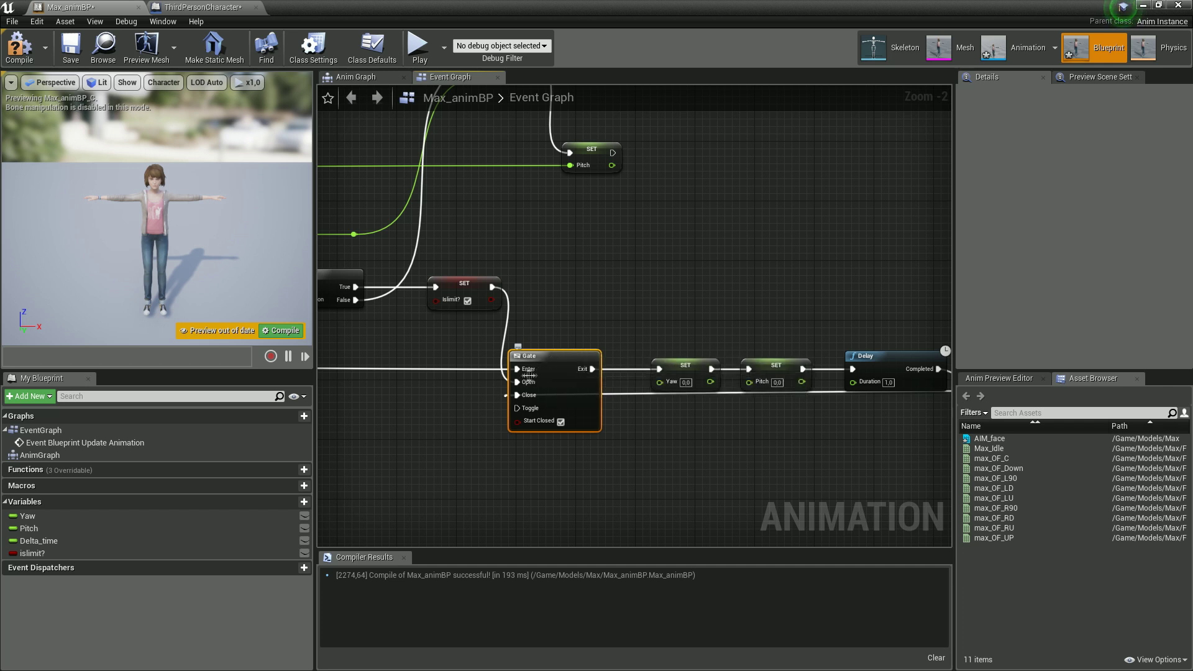
right_click_drag(640, 406, 611, 366)
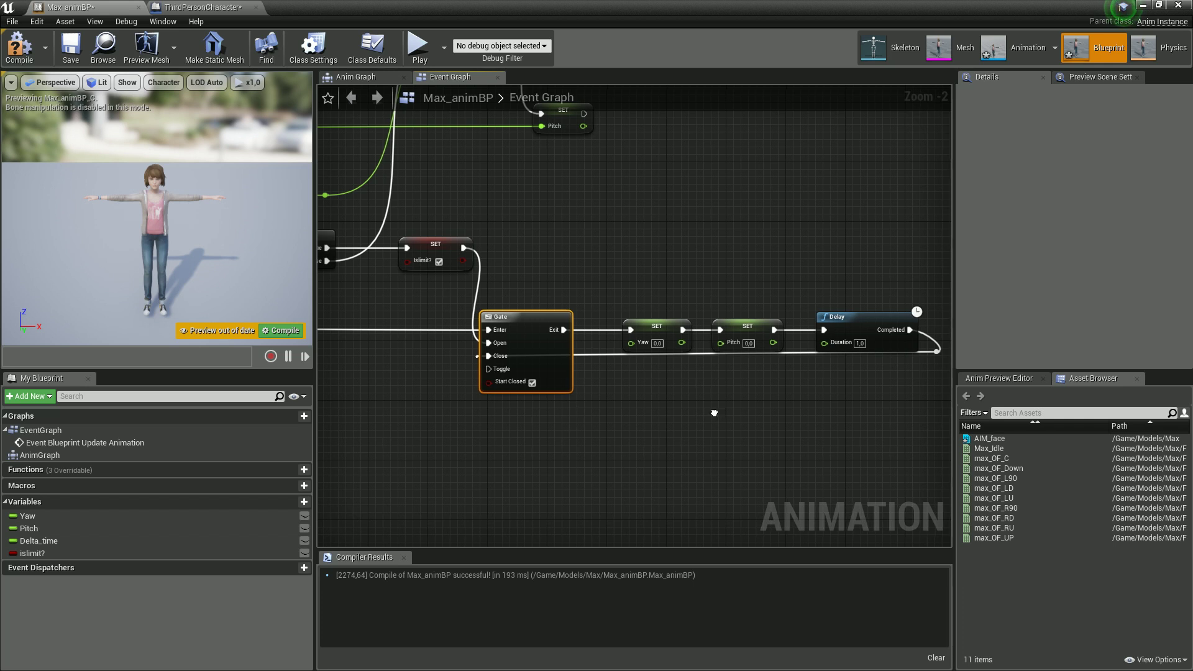
right_click_drag(564, 400, 741, 410)
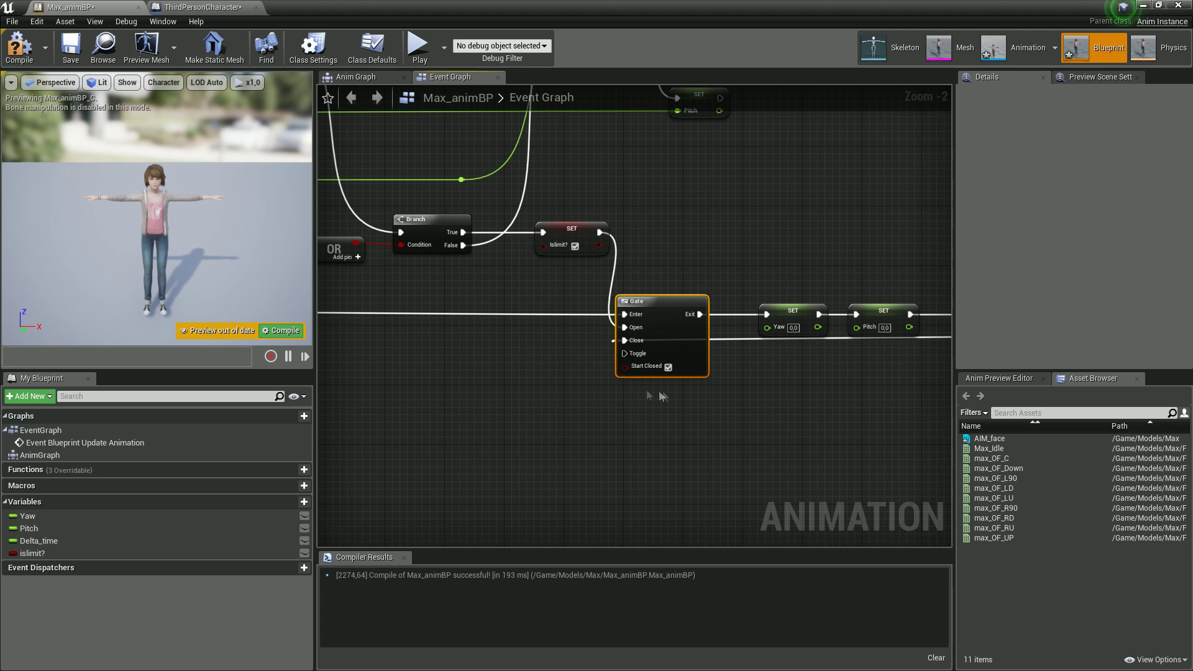
right_click_drag(739, 375, 651, 352)
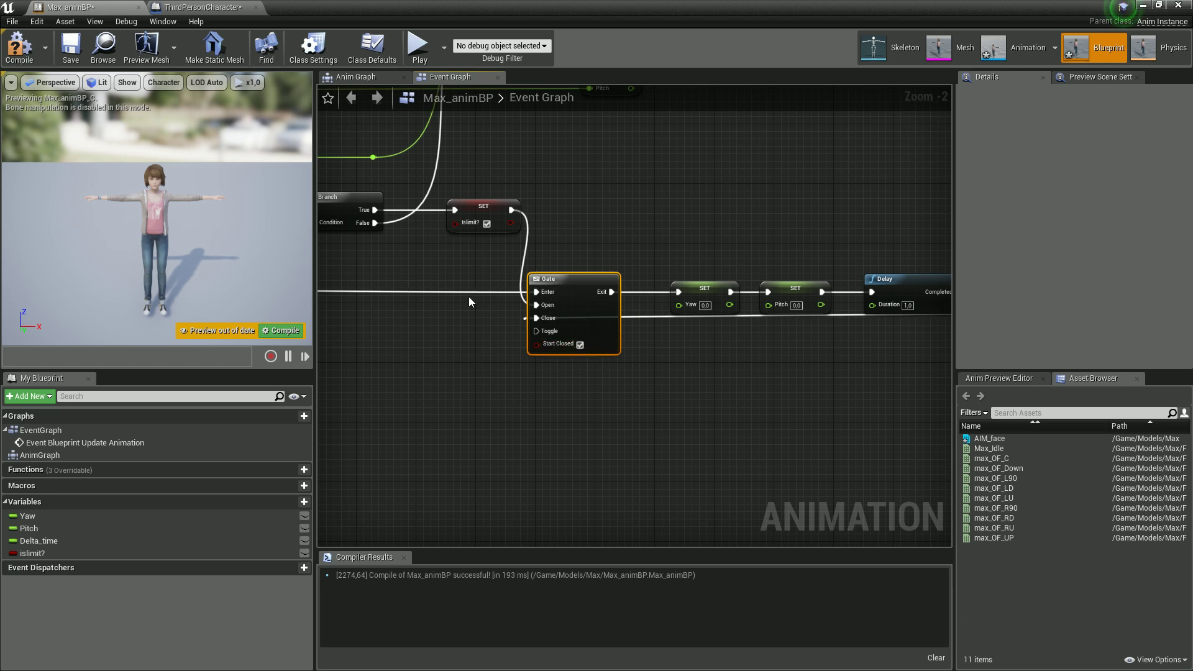
right_click_drag(472, 292, 515, 296)
left_click_drag(683, 290, 684, 288)
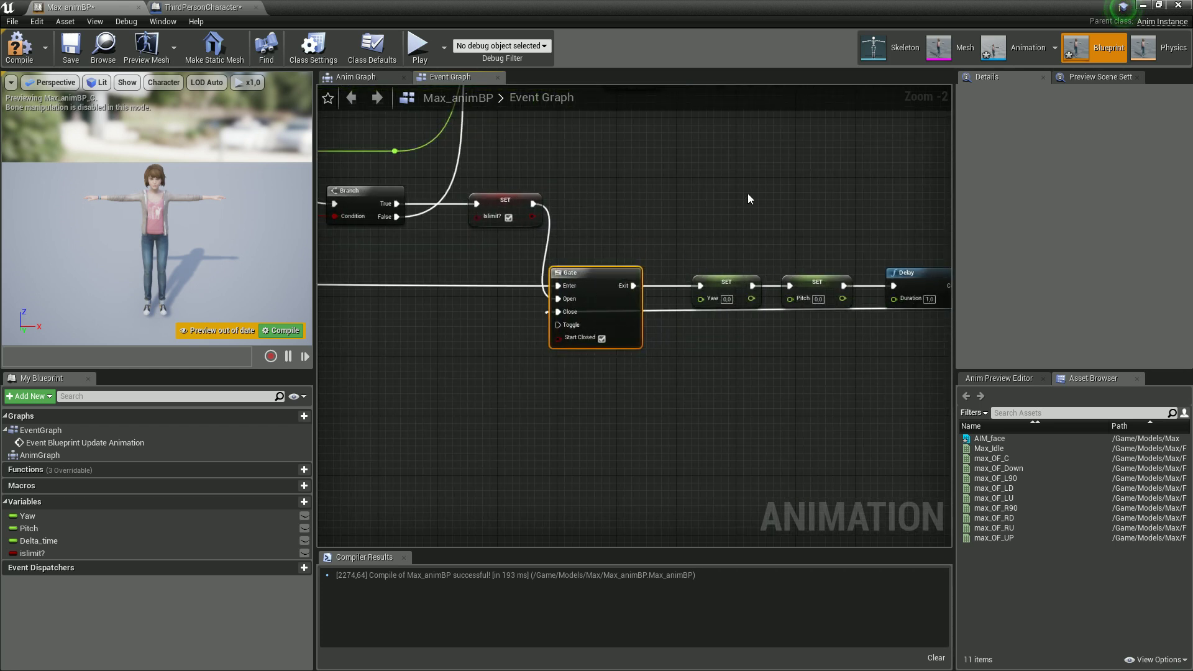
right_click_drag(748, 193, 778, 236)
- Trace the graph's execution flow up to the Gate with Preview Instance as the debug object, and clear the debug selection
left_click(531, 46)
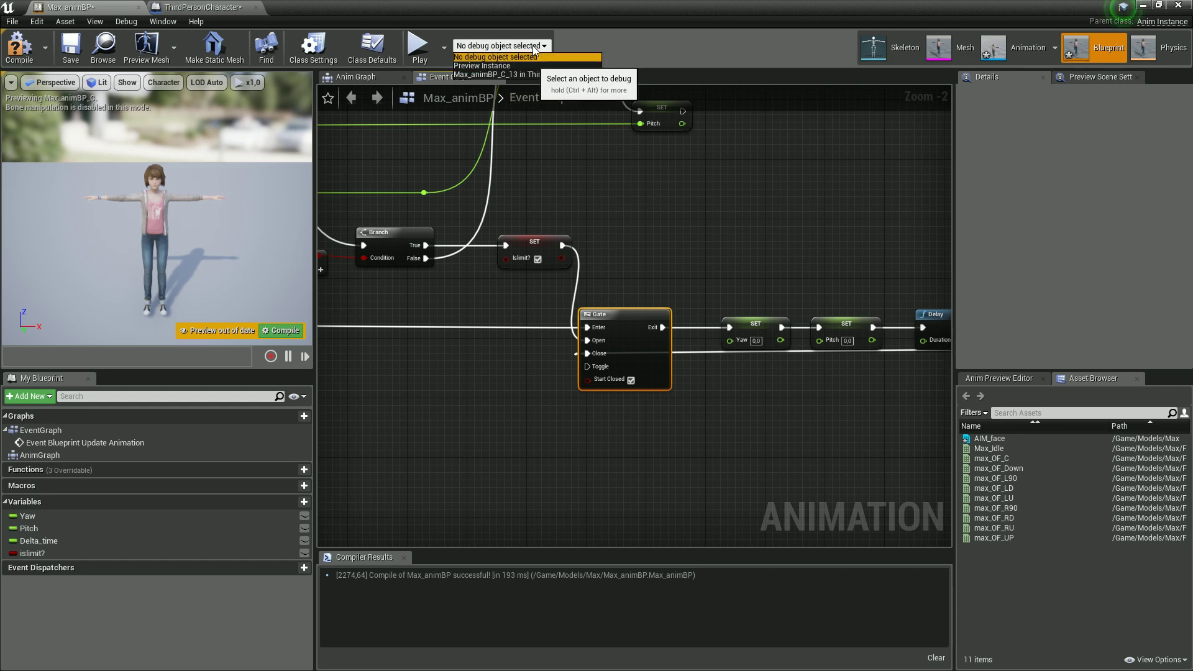
left_click(482, 66)
scroll(843, 299, "down", 5)
scroll(621, 248, "up", 7)
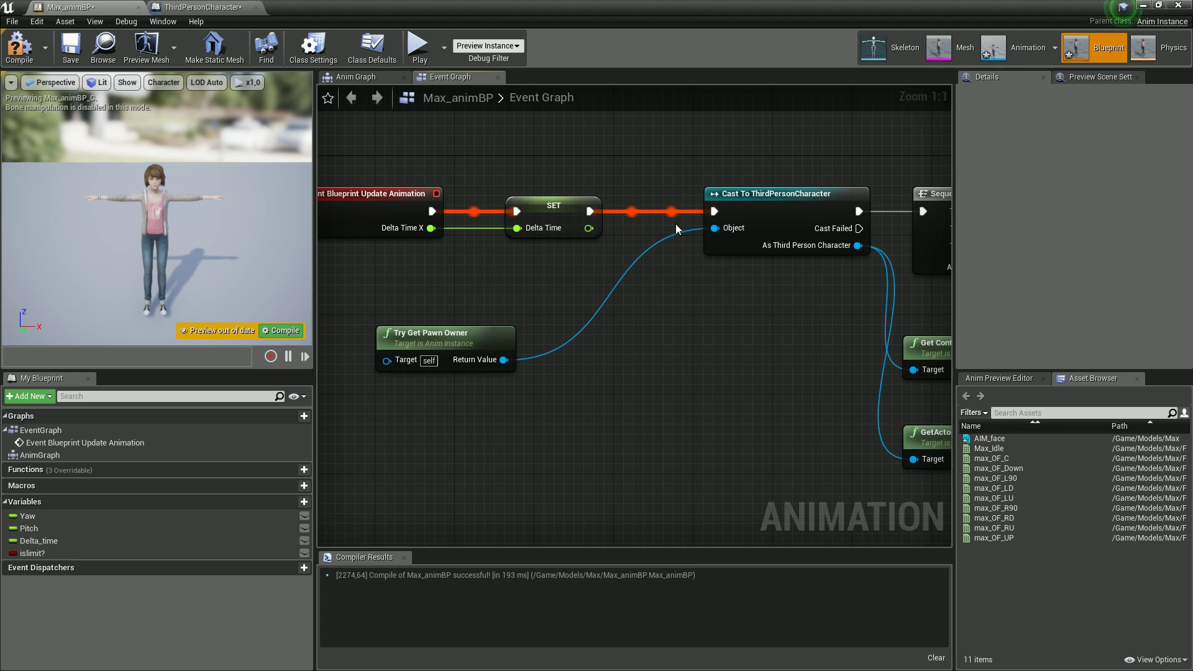
scroll(662, 367, "down", 5)
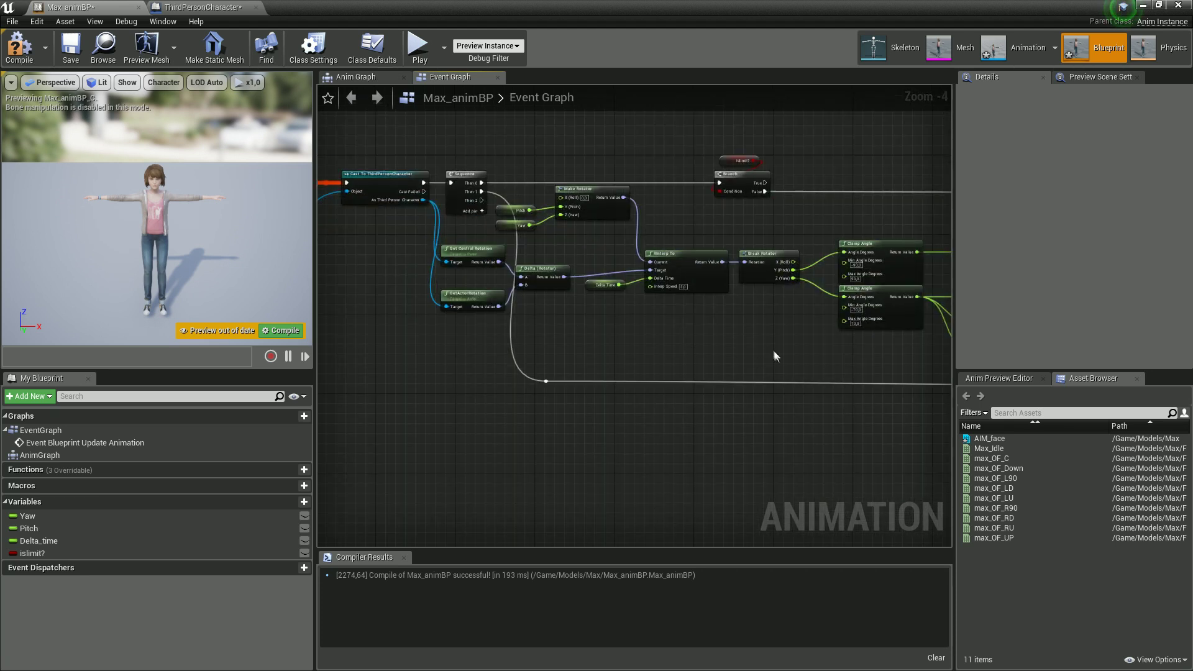
right_click_drag(794, 332, 161, 250)
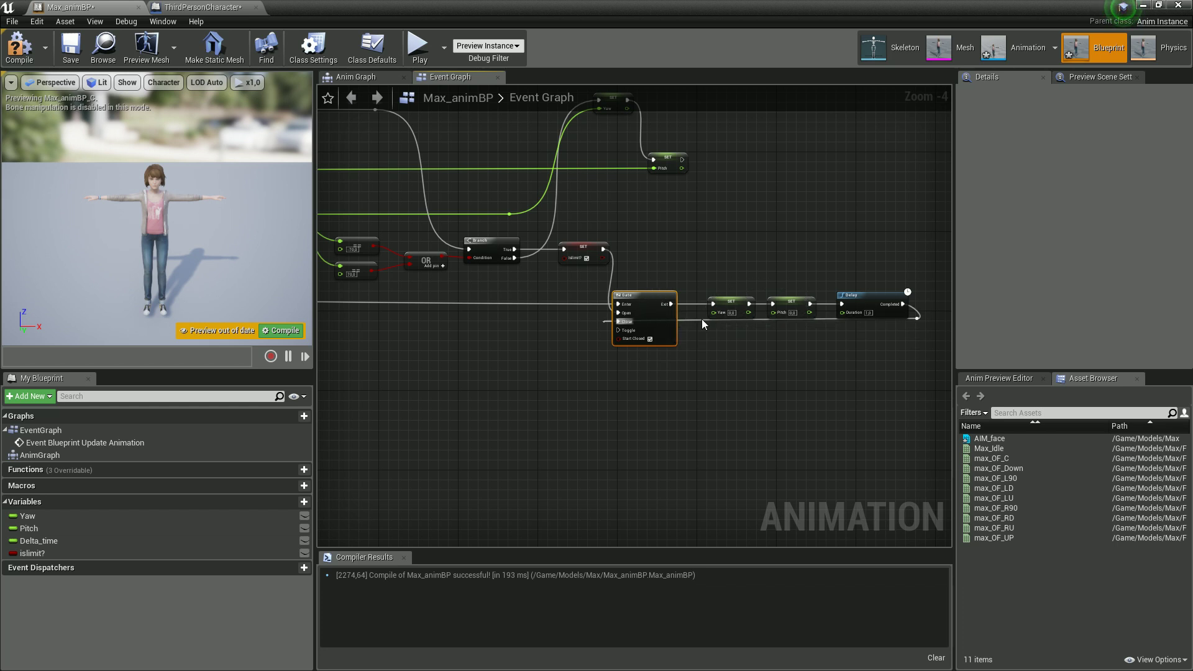
scroll(702, 319, "up", 2)
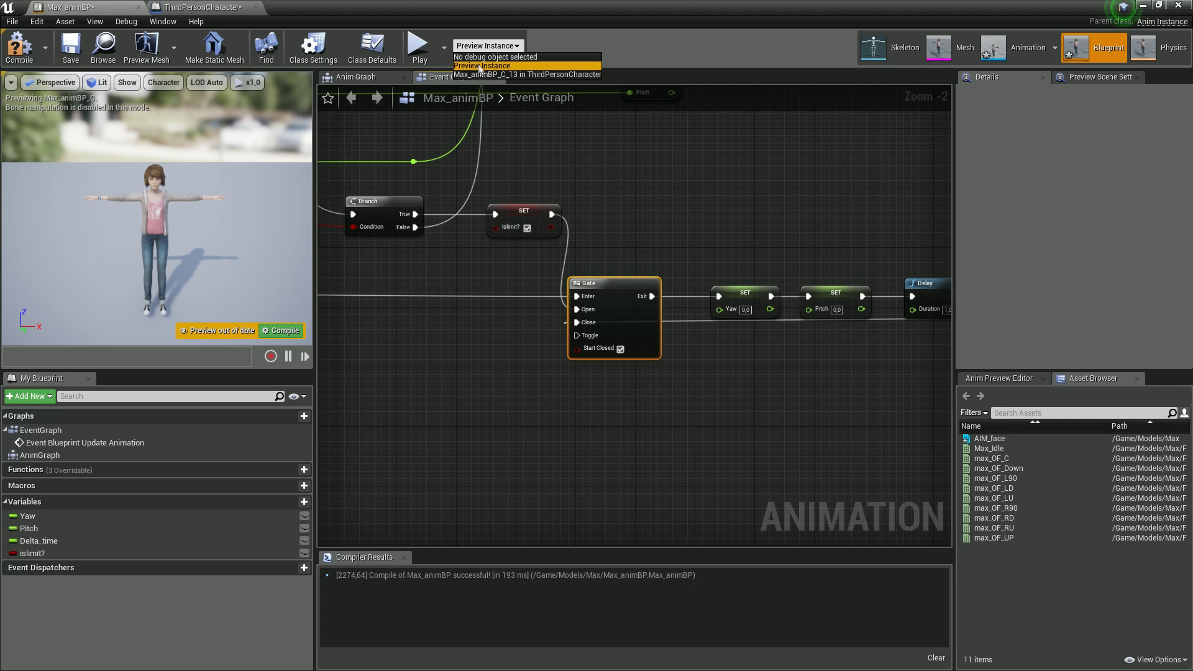
right_click_drag(661, 172, 523, 172)
right_click_drag(598, 371, 801, 390)
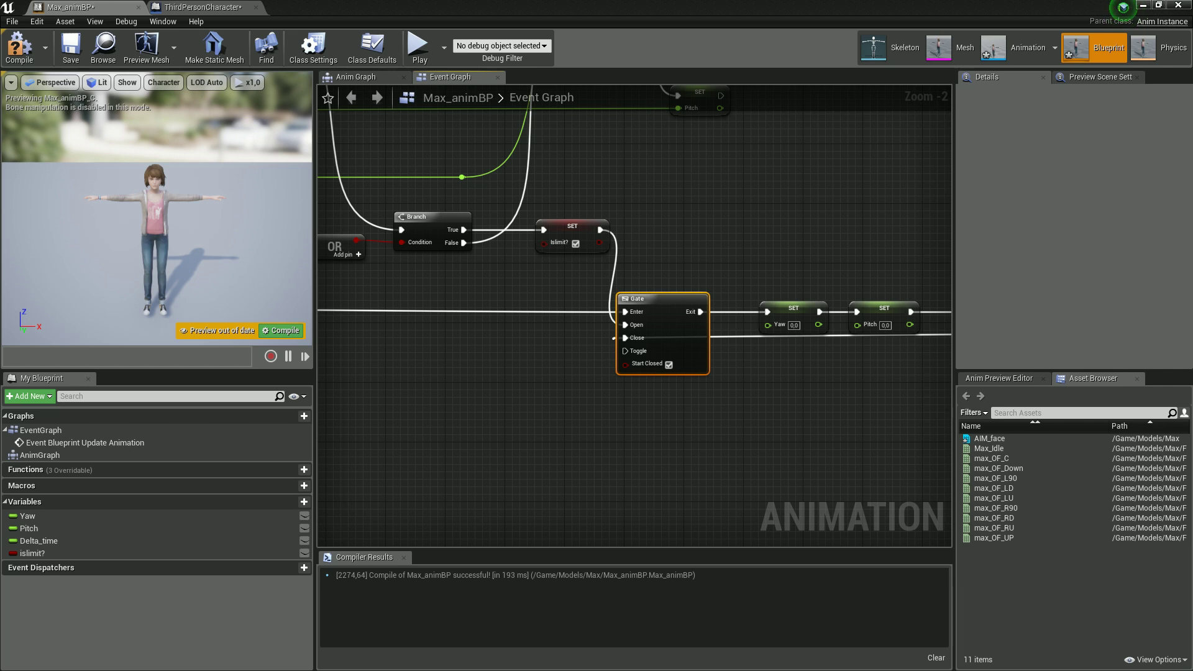
- Duplicate the RInterp To node with its Delta Time getter and place the copies just below the Gate and Set nodes
right_click_drag(772, 407, 770, 426)
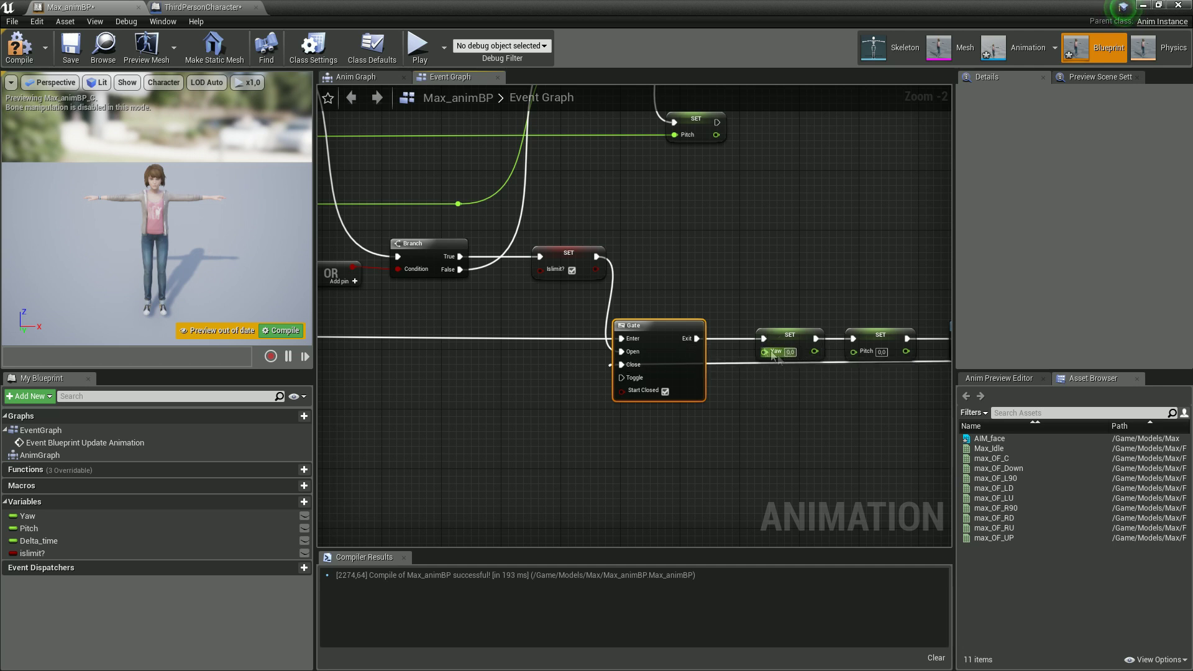
mouse_move(741, 347)
right_mouse_down()
mouse_move(822, 341)
mouse_move(932, 372)
right_mouse_up()
right_click_drag(594, 349, 820, 348)
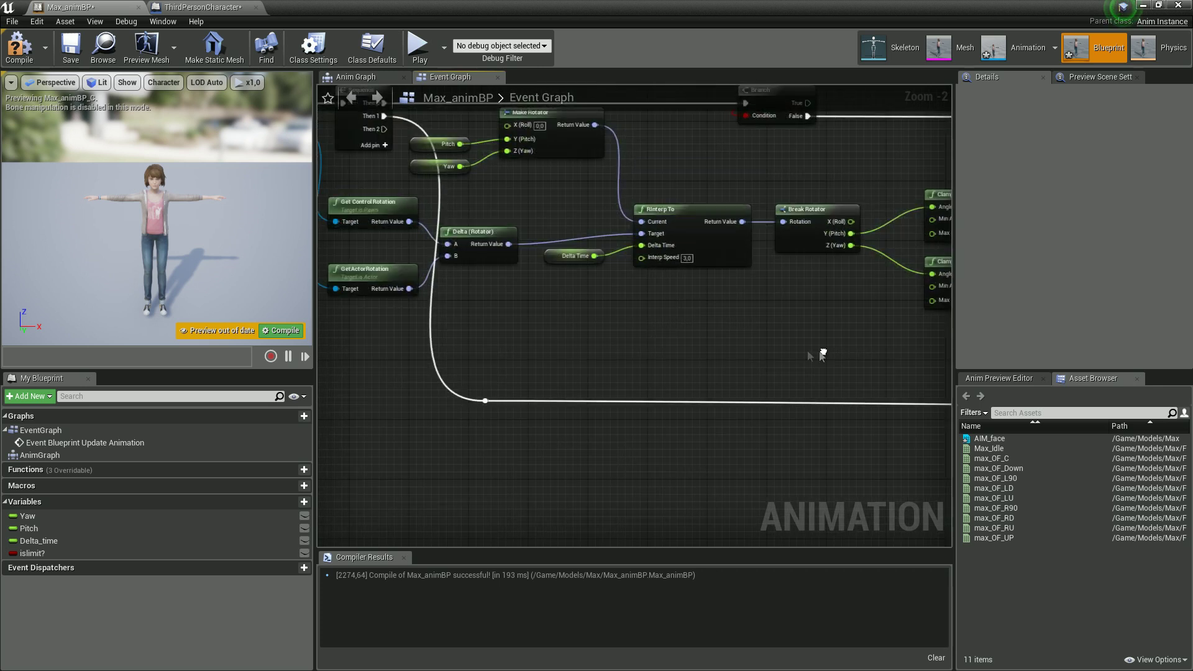
right_click_drag(534, 308, 692, 350)
left_click_drag(740, 315, 832, 248)
right_click_drag(842, 341, 595, 341)
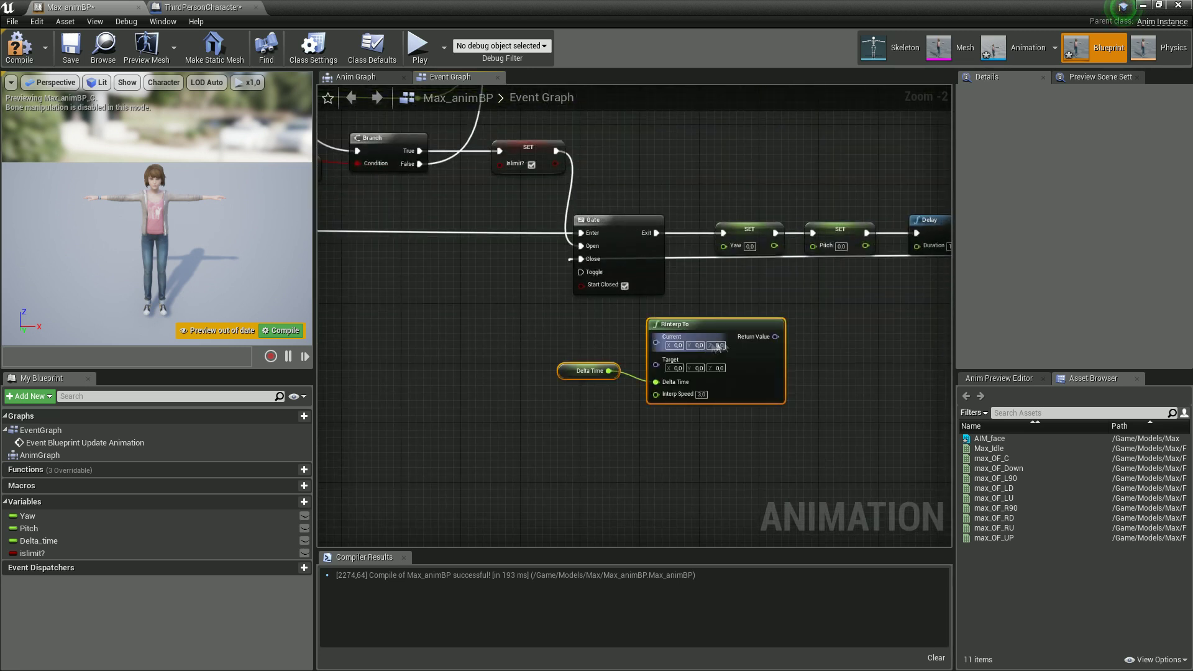
right_click_drag(808, 377, 859, 351)
left_click(758, 398)
left_click_drag(615, 345, 616, 352)
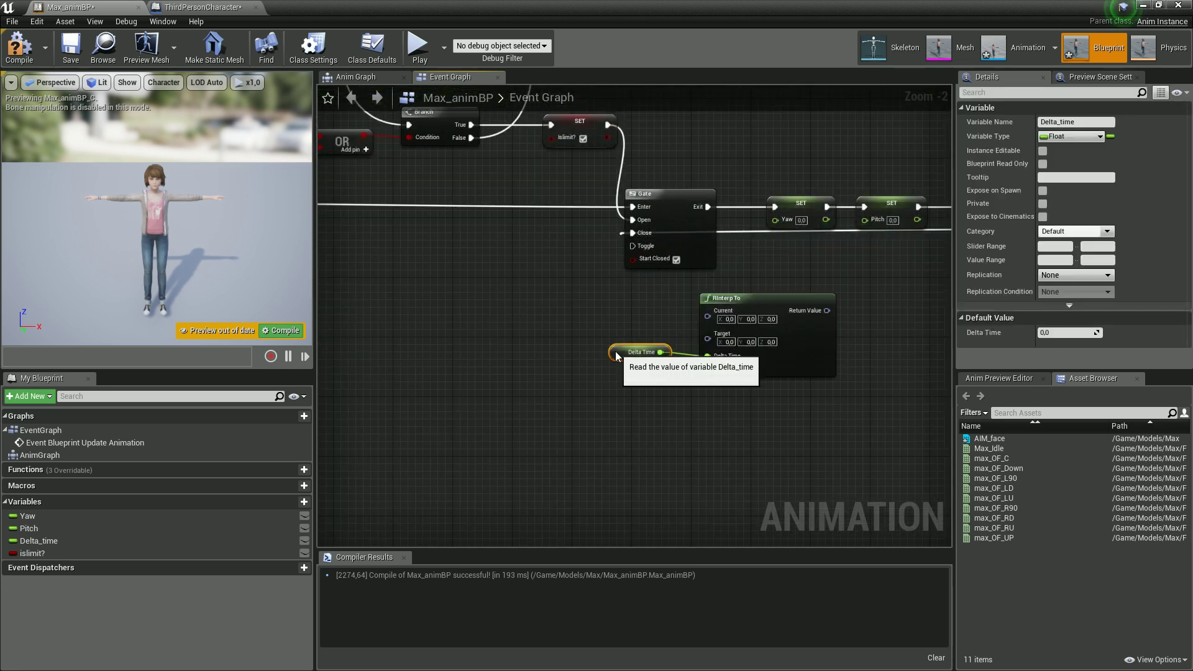
- Set the copied RInterp To's Interp Speed to 4.0 and tidy its position relative to the Delta Time getter
left_click(752, 367)
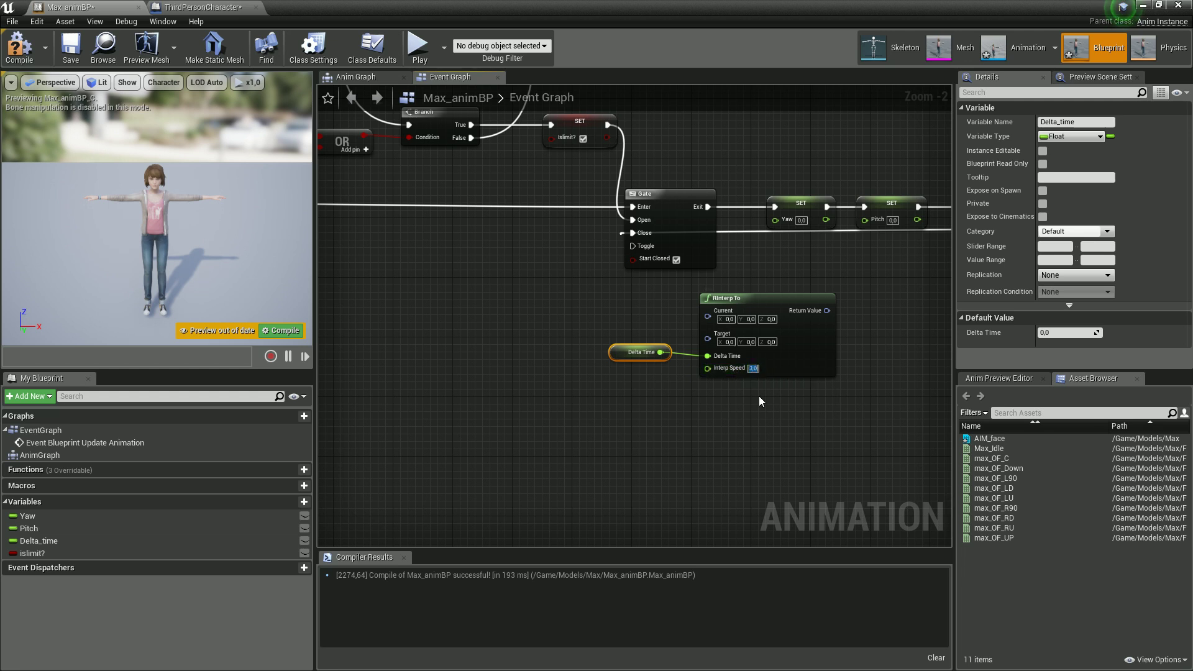
type("4")
key("Return")
right_click_drag(770, 403, 765, 443)
left_click_drag(776, 409, 792, 401)
left_click(620, 392)
left_click_drag(619, 393, 627, 385)
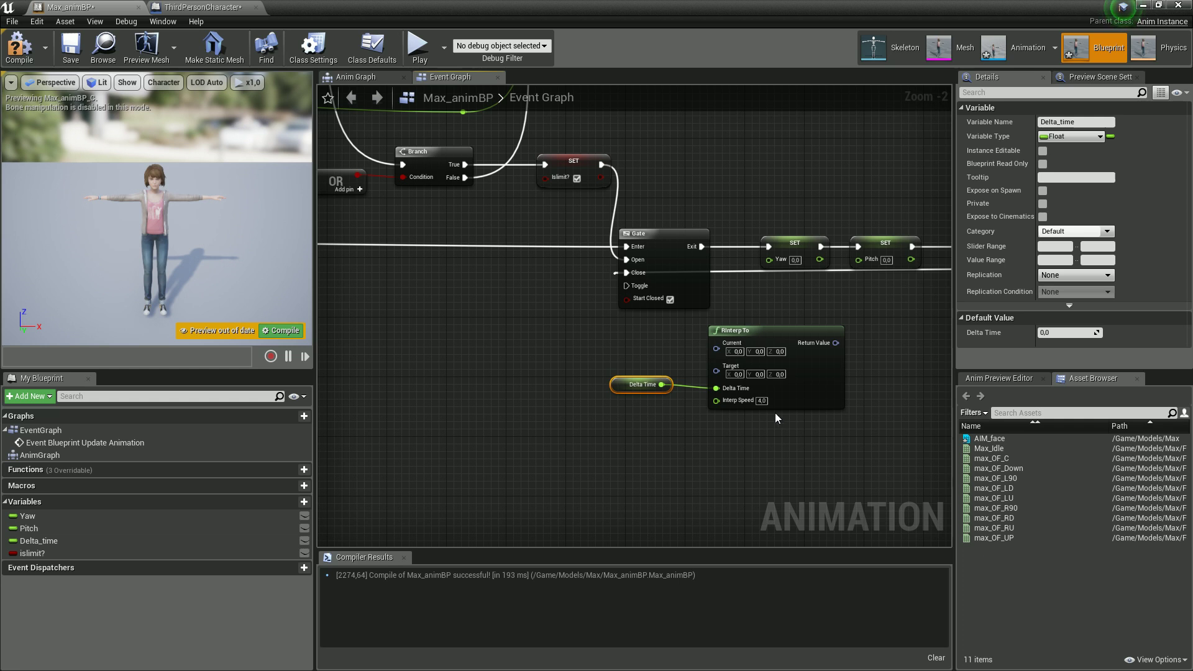
left_click_drag(831, 399, 839, 391)
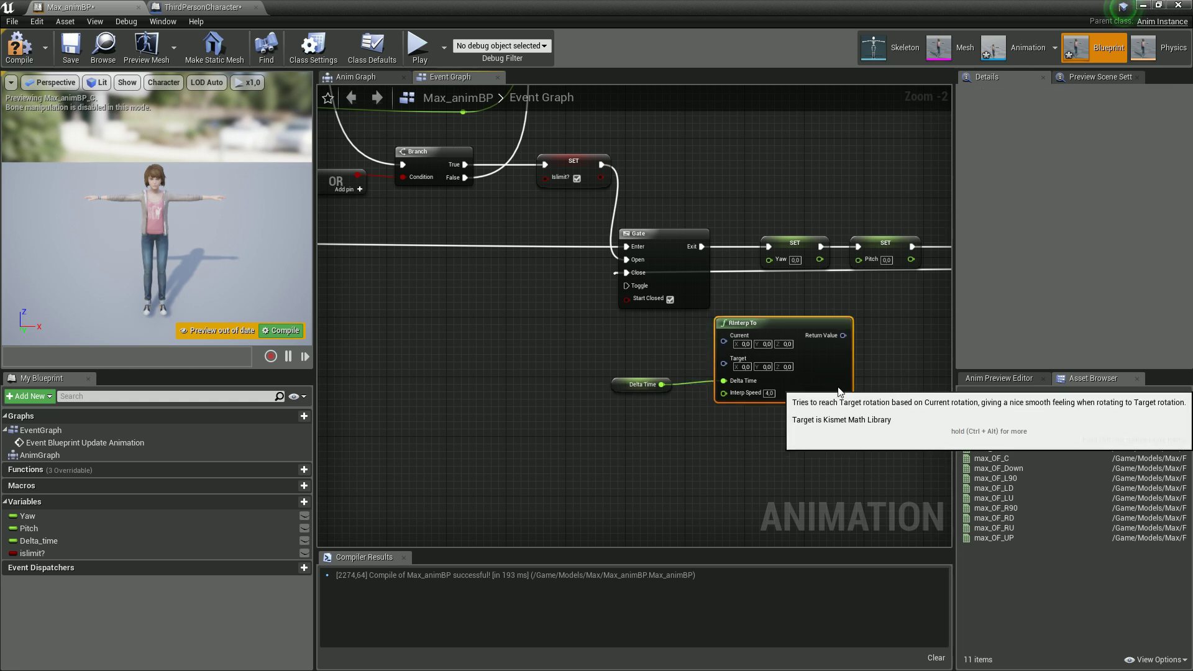
right_click_drag(740, 416, 758, 470)
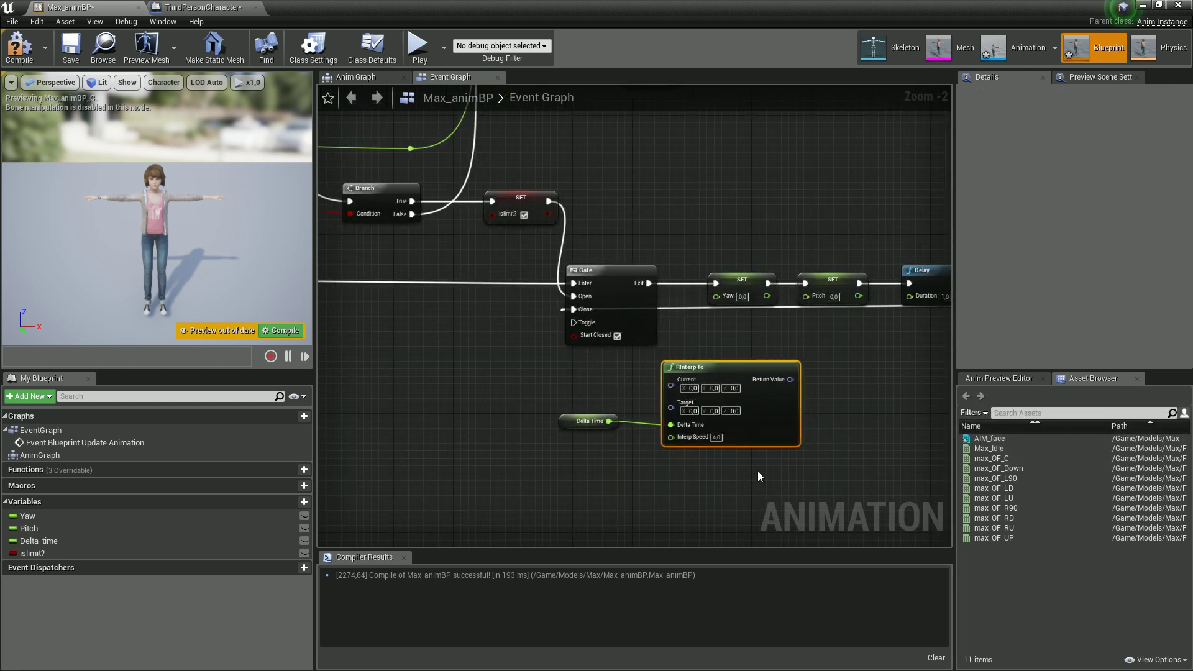
- Add a Make Rotator node feeding the Current input of the copied RInterp To
left_click_drag(688, 467, 557, 400)
left_click_drag(681, 391, 602, 410)
type("m")
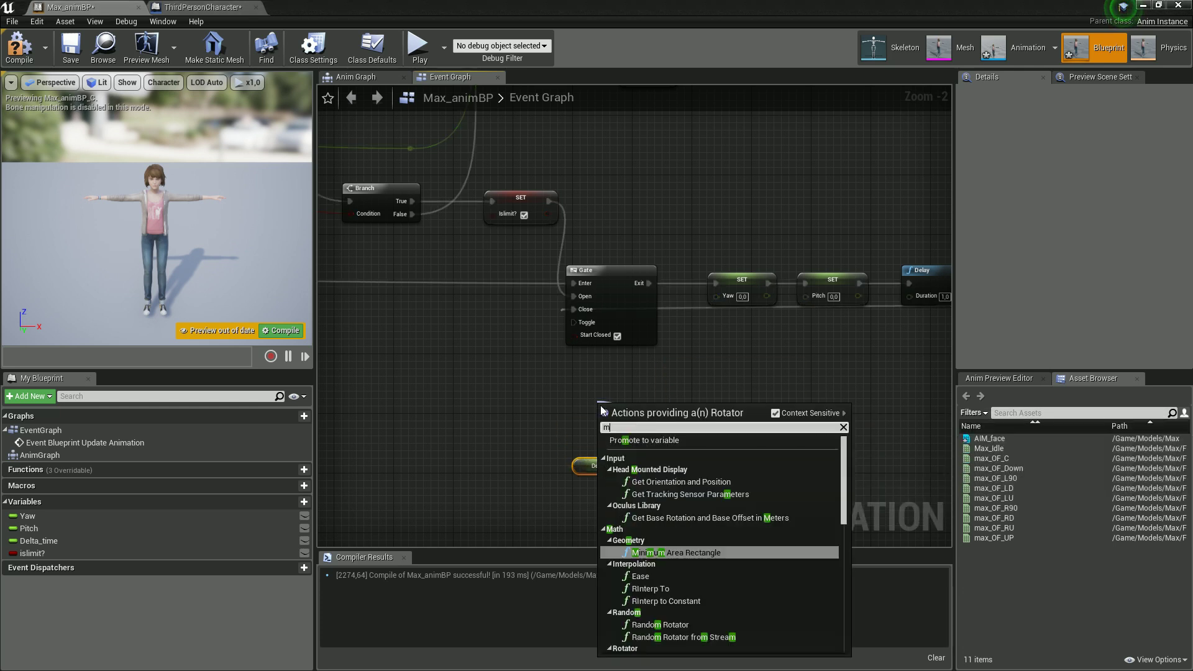
type("ake r")
left_click(689, 597)
left_click_drag(647, 410, 548, 384)
- Connect the upper Set Yaw's output value to the Make Rotator's Z (Yaw) and arrange the new nodes beneath the Delay
right_click_drag(547, 380, 733, 364)
left_click_drag(706, 165, 635, 312)
right_click_drag(700, 435, 657, 478)
left_click_drag(656, 478, 793, 338)
left_click_drag(671, 346, 899, 355)
right_click_drag(771, 382, 554, 393)
left_click(863, 483)
left_click_drag(867, 368, 854, 341)
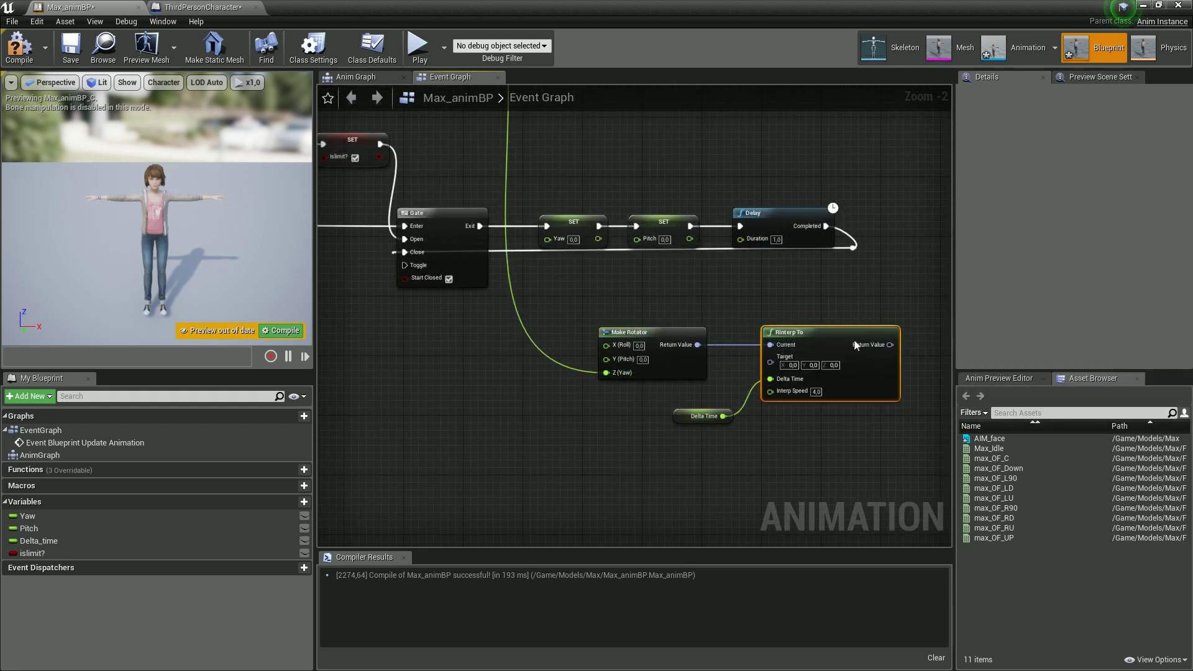
- Add a Break Rotator to the copied RInterp To's Return Value and wire its Y (Pitch) and Z (Yaw) into the gated Set Pitch and Set Yaw
right_click_drag(815, 412, 746, 486)
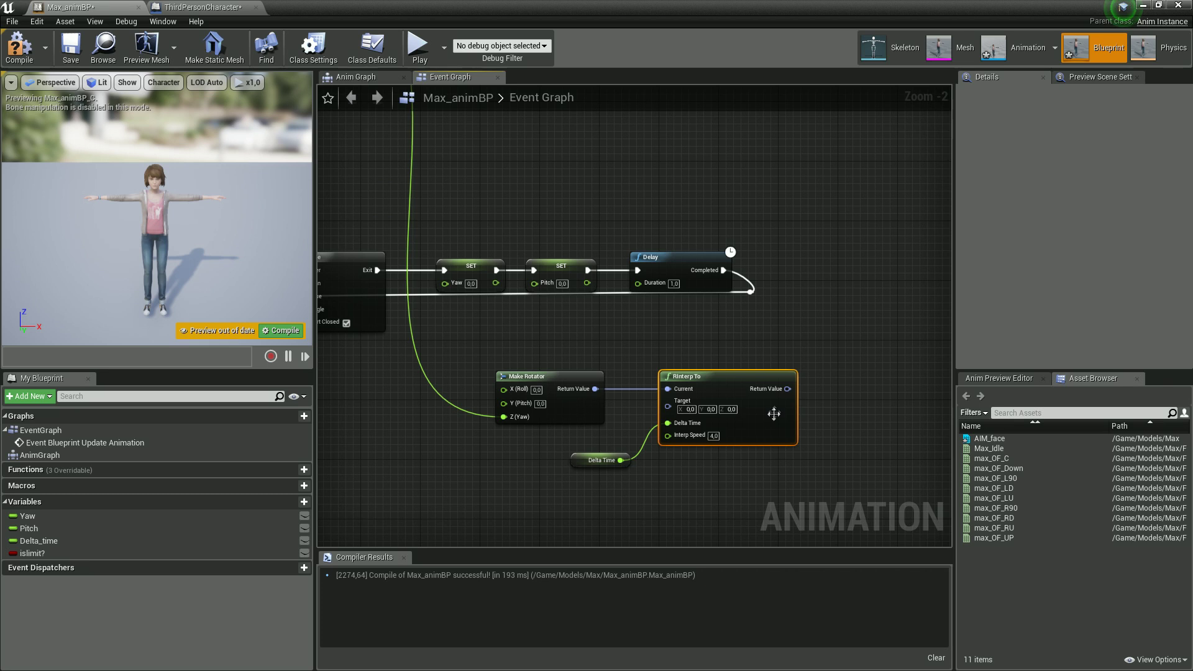
left_click_drag(787, 388, 838, 405)
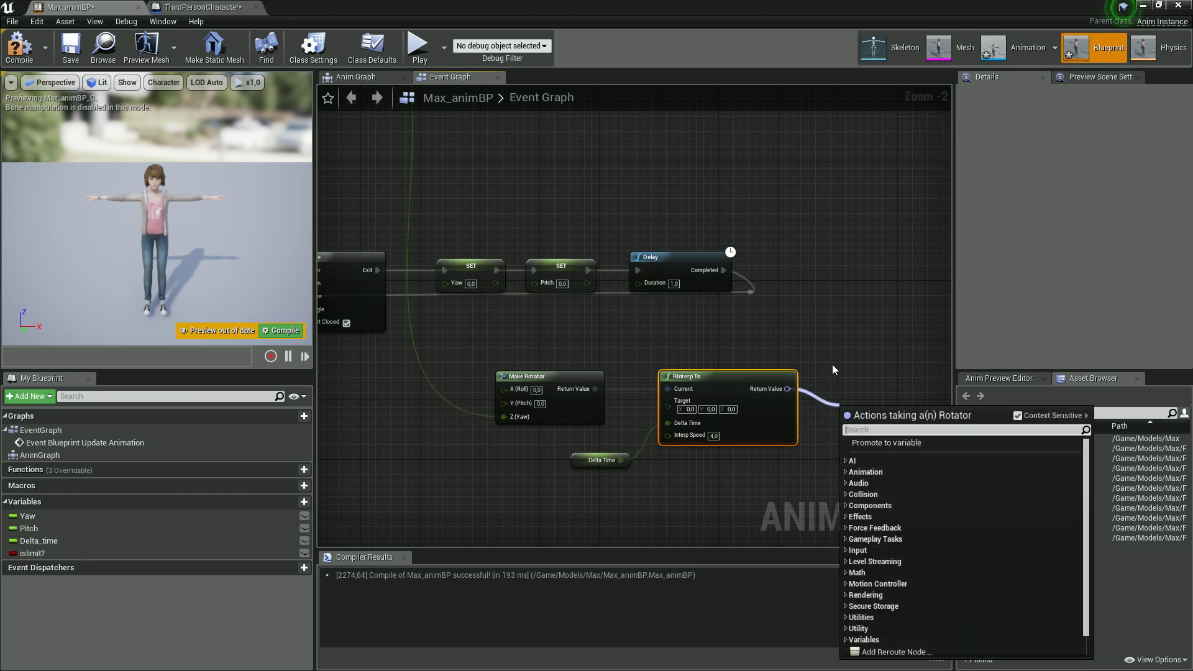
type("break")
left_click(897, 479)
left_click_drag(878, 418, 919, 350)
left_click_drag(884, 400, 513, 284)
left_click_drag(891, 413, 422, 283)
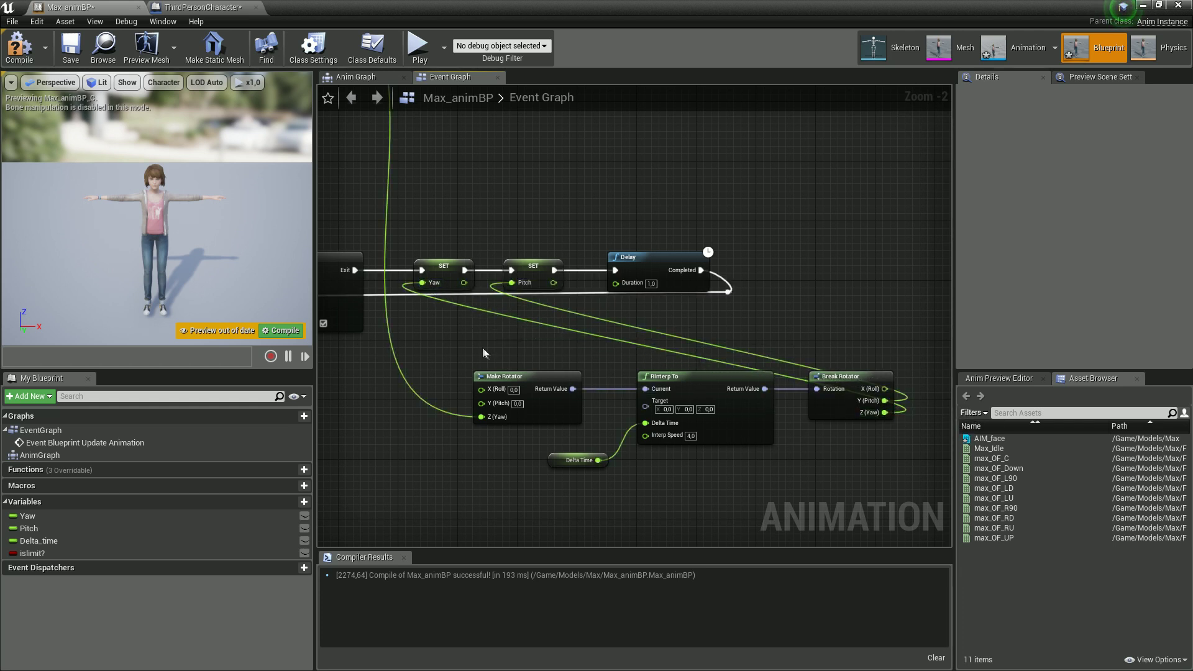
- Add reroute nodes to the wires into the gated Set Yaw and Set Pitch and place them beside the Make Rotator's Z (Yaw) input
left_click_drag(483, 364, 941, 481)
left_click_drag(814, 404, 802, 431)
double_click(529, 329)
left_click_drag(538, 329, 441, 428)
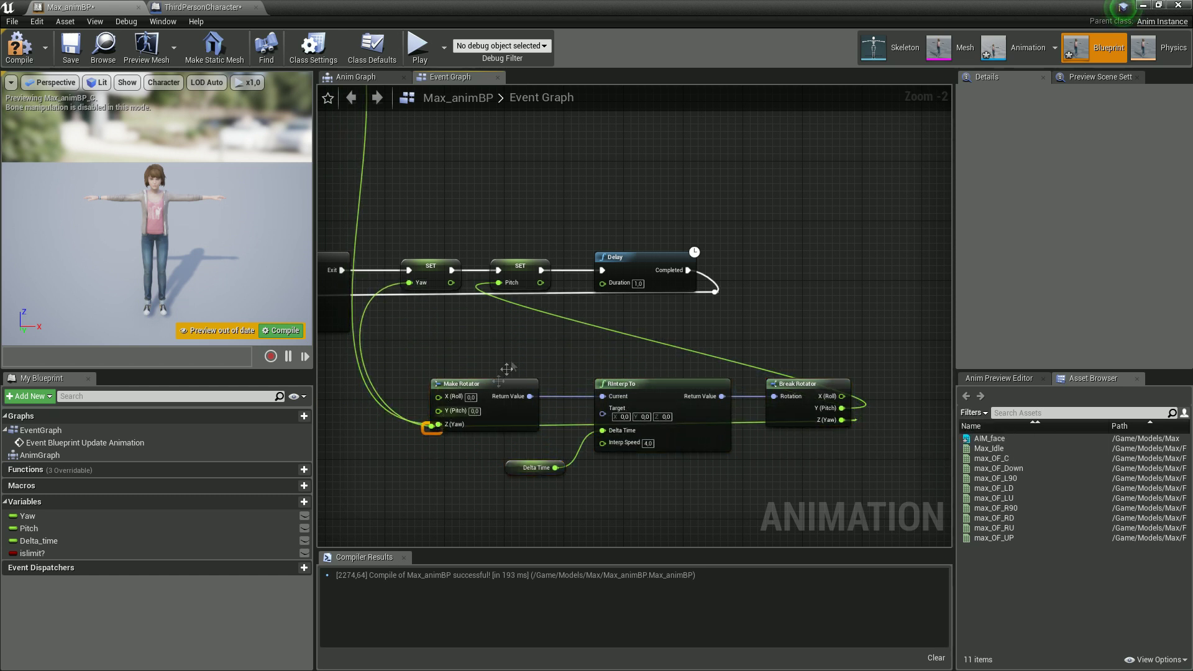
double_click(537, 308)
left_click_drag(545, 308, 448, 434)
left_click_drag(488, 383, 511, 386)
- Compile the Max_animBP blueprint with the new interpolated reset nodes
right_click_drag(515, 358, 633, 380)
scroll(640, 382, "down", 2)
scroll(684, 403, "down", 5)
scroll(728, 411, "up", 6)
right_click_drag(561, 449, 707, 482)
left_click(20, 46)
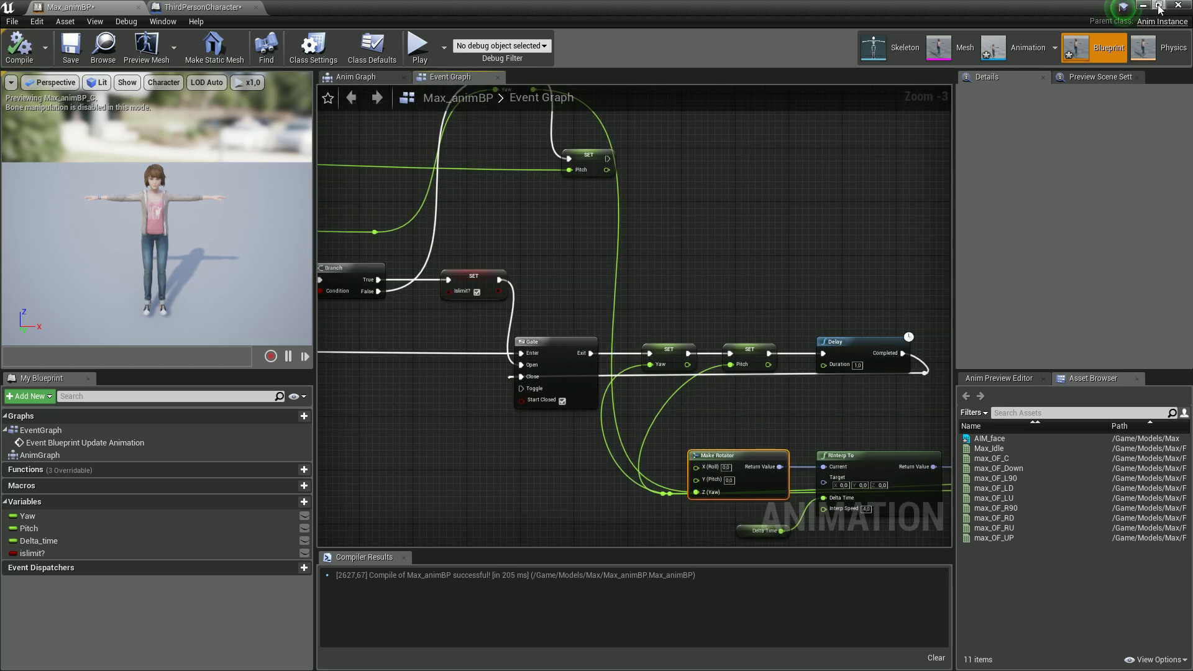
- Return to the level editor and play-test the character's head rotation in ThirdPersonExampleMap twice, stopping each session
left_click(1158, 6)
left_click(825, 104)
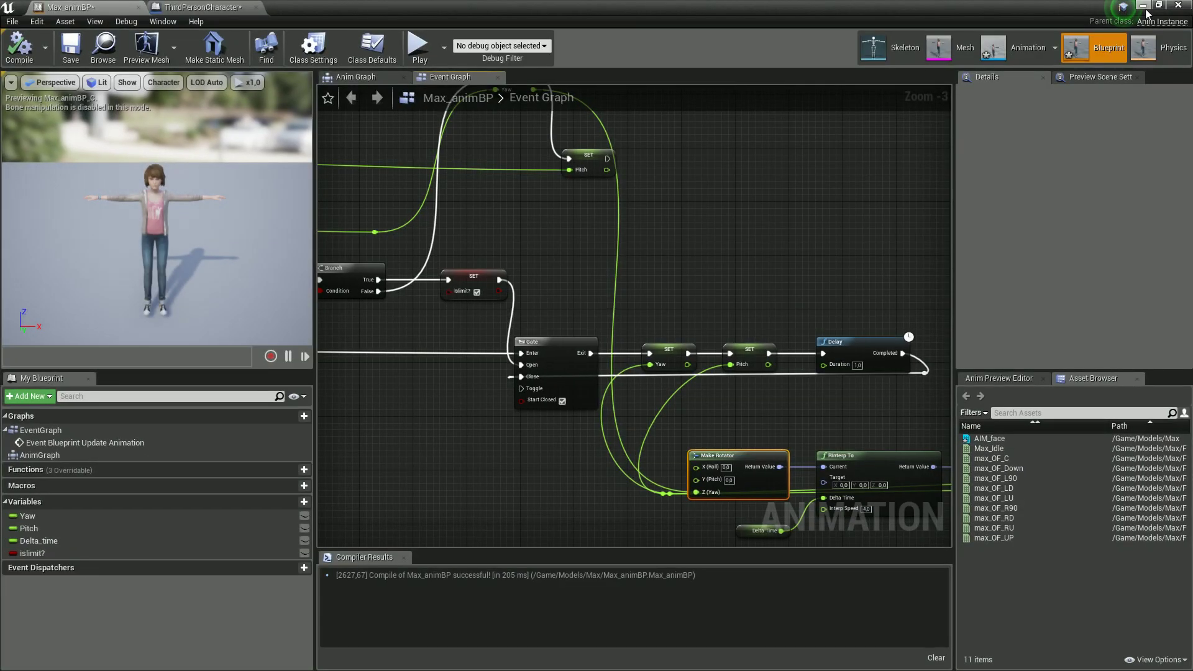
left_click(1143, 6)
left_click(469, 191)
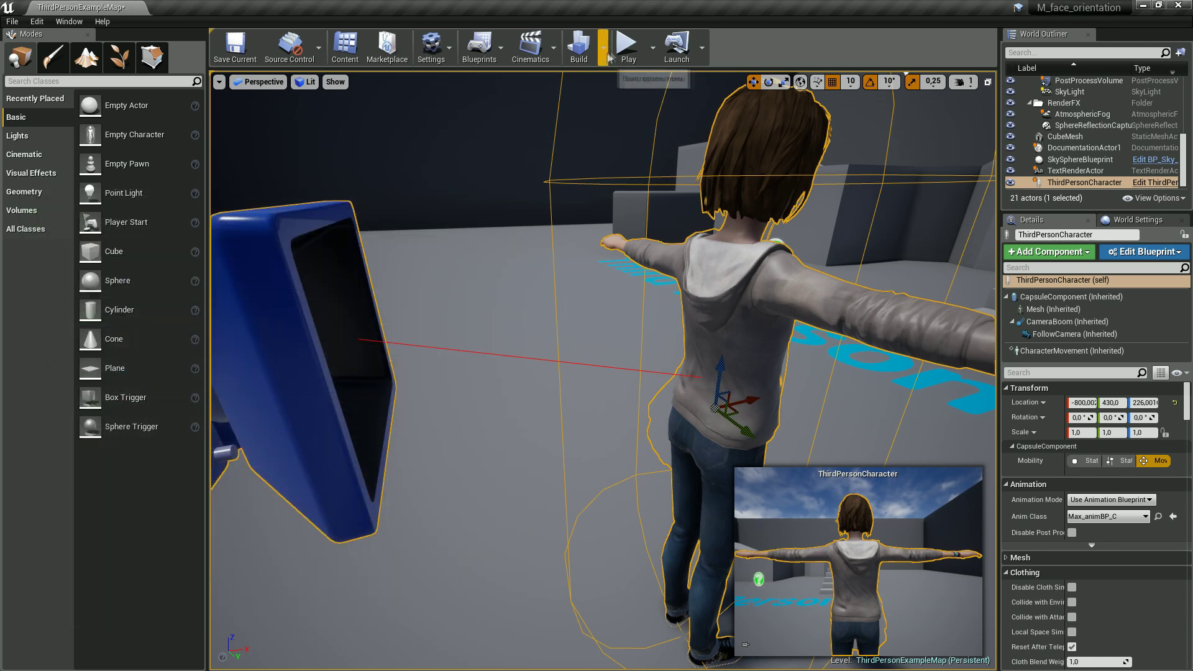
left_click(626, 45)
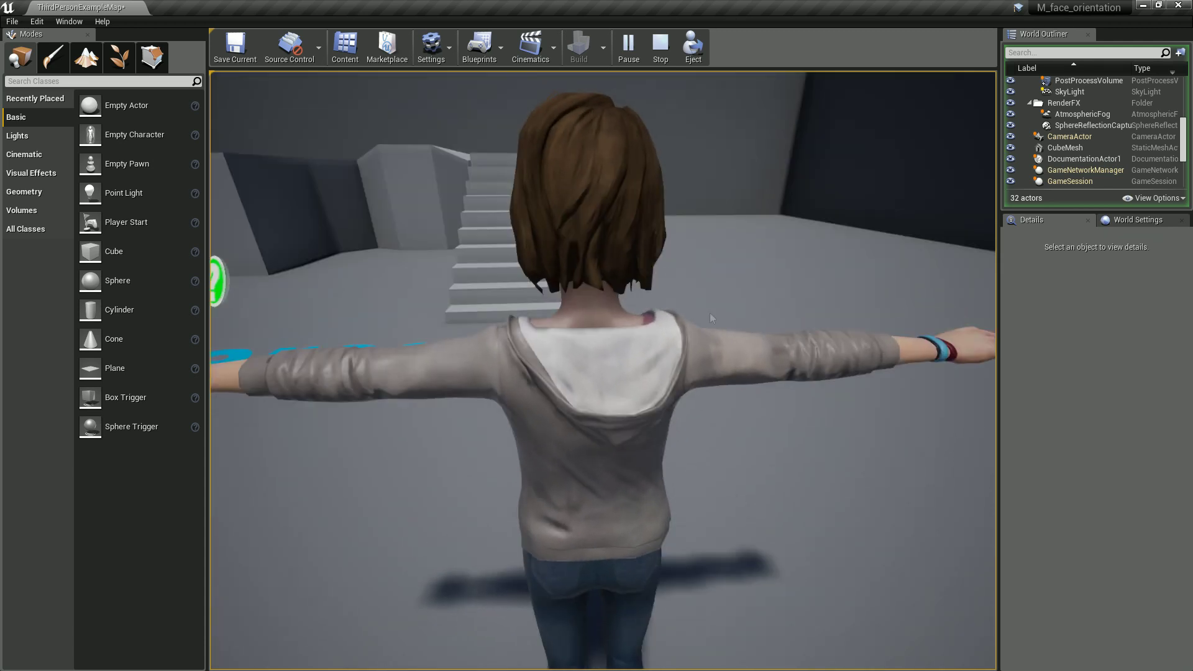
key("Escape")
scroll(755, 315, "down", 4)
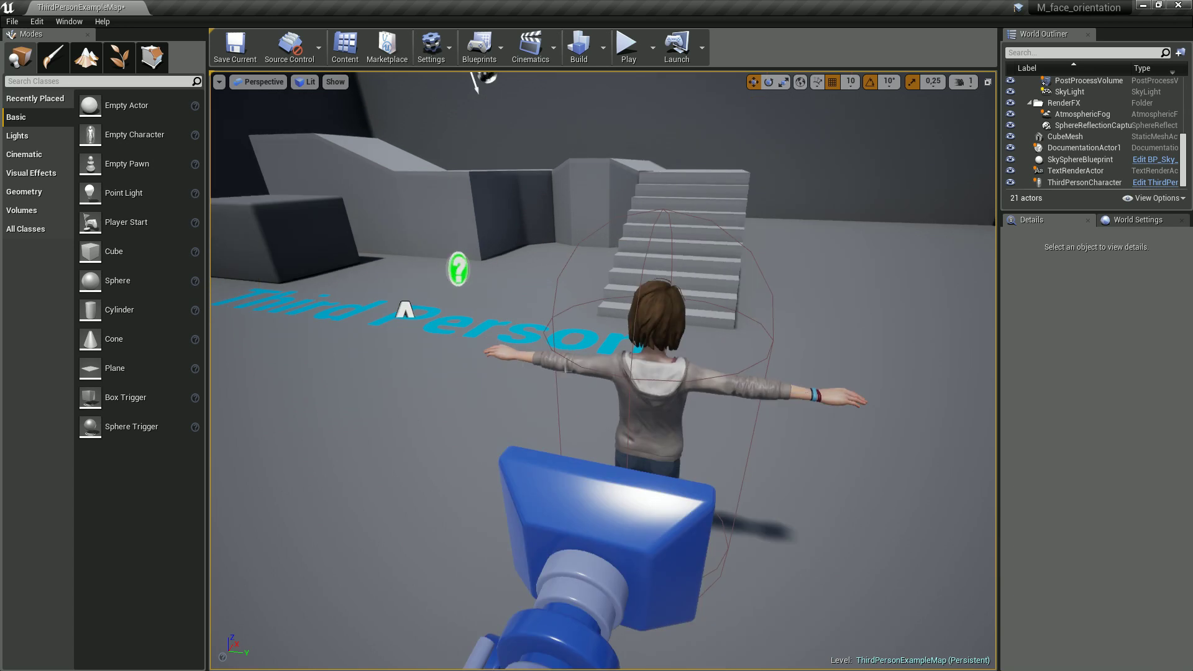
left_click(626, 44)
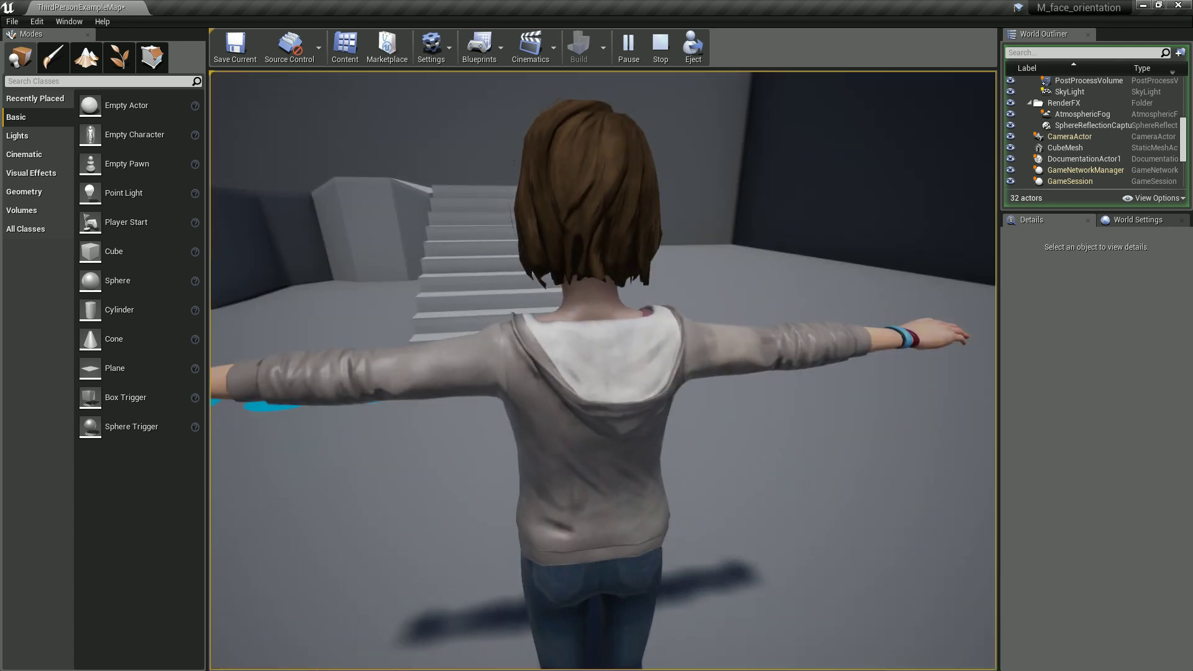
key("Escape")
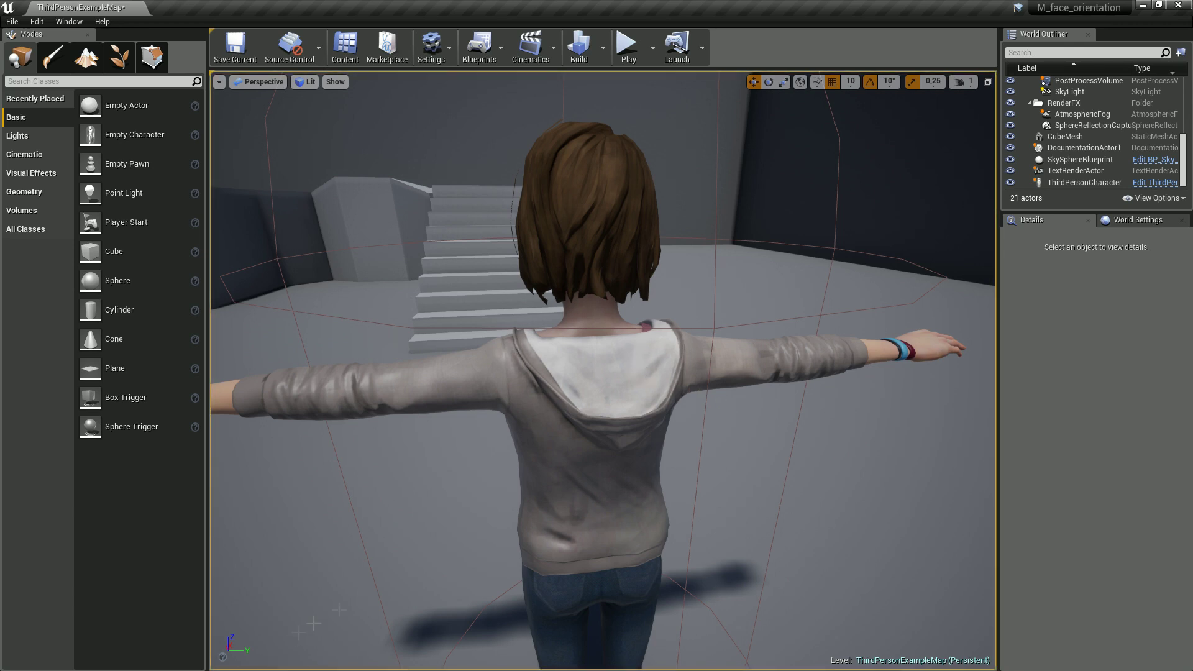
- Reopen Max_animBP from the level character's Anim Class to return to its Event Graph
left_click(590, 478)
left_click(1158, 516)
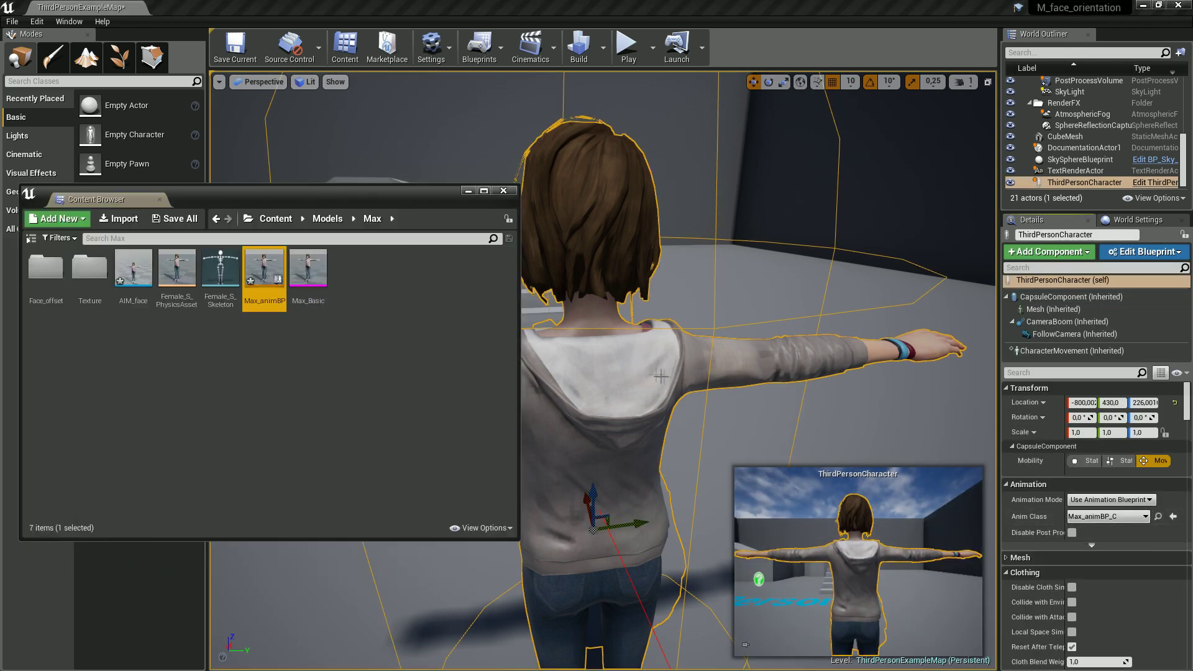
double_click(258, 297)
scroll(880, 356, "down", 2)
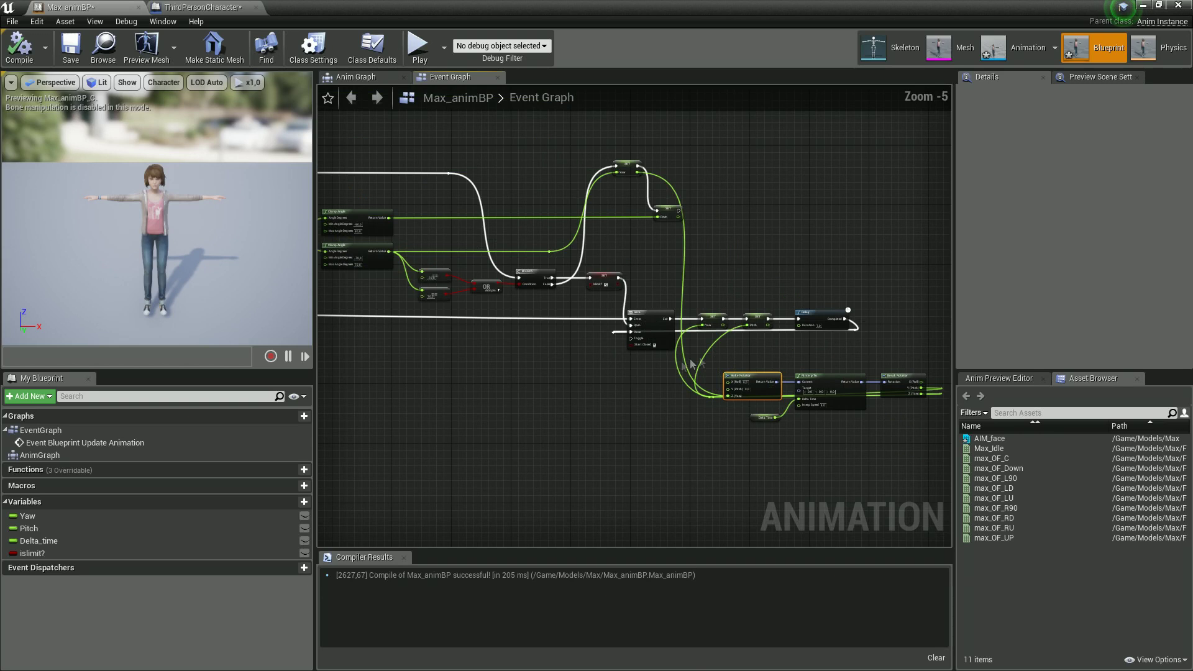
- Look over the existing node chain and the ThirdPersonCharacter in the level, and return to the Max_animBP Event Graph
scroll(879, 356, "up", 2)
right_click_drag(880, 351, 851, 335)
scroll(580, 375, "down", 3)
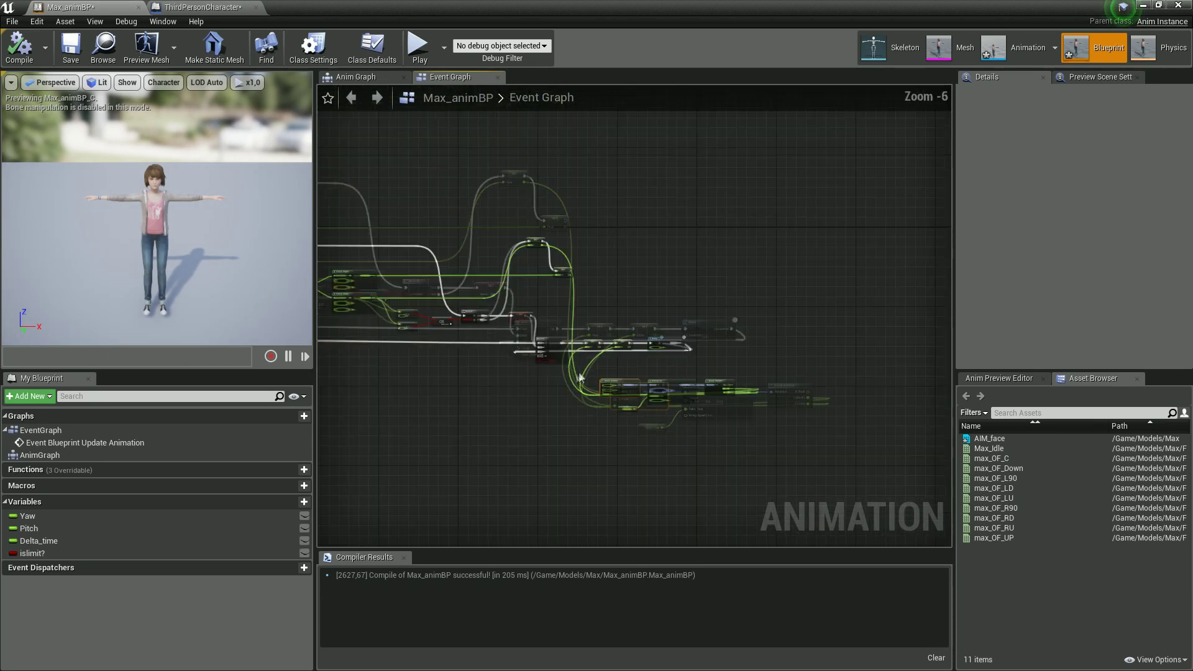
right_click_drag(580, 375, 904, 391)
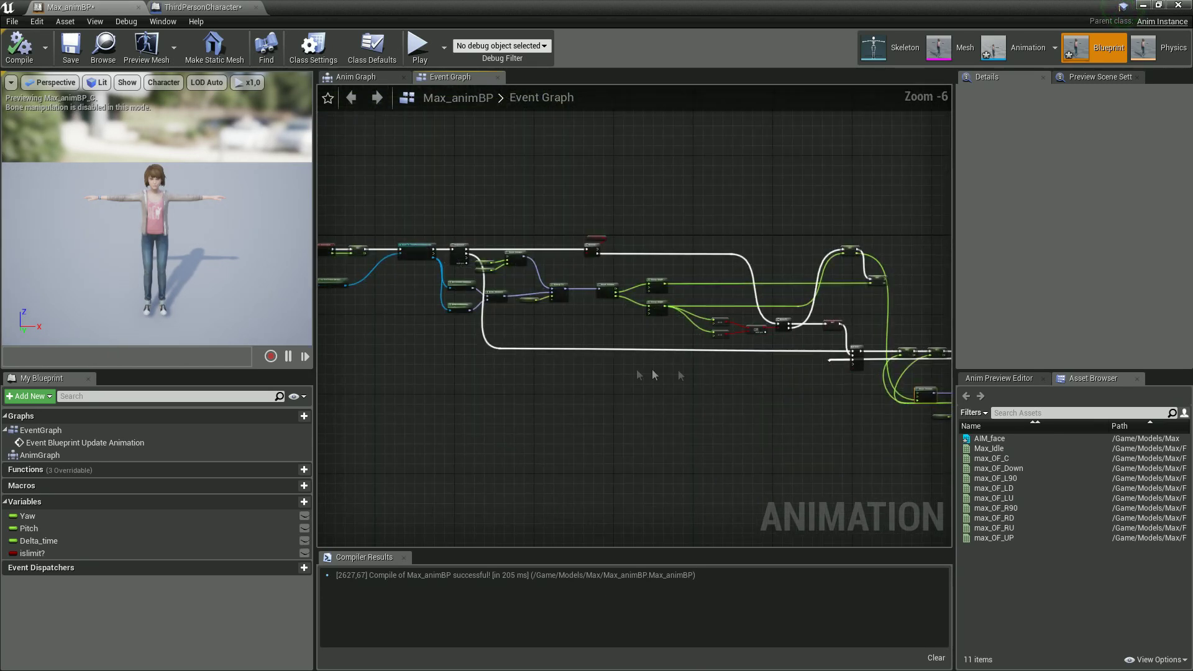
left_click(1142, 5)
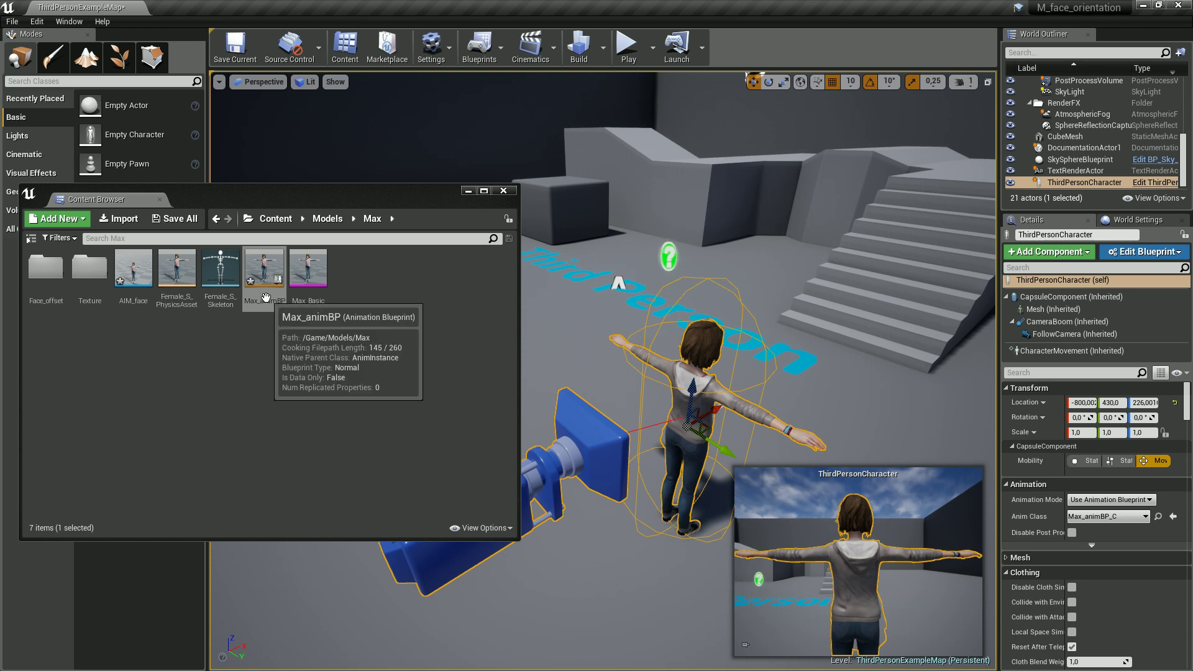
double_click(264, 269)
- Add a Follow Camera getter fed by the cast's As Third Person Character output, below the GetActorRotation node
scroll(810, 266, "up", 4)
scroll(809, 266, "up", 2)
right_click_drag(809, 265, 656, 205)
right_click_drag(742, 280, 483, 177)
scroll(727, 225, "down", 2)
scroll(518, 202, "down", 1)
right_click_drag(555, 194, 510, 239)
left_click_drag(427, 178, 520, 486)
type("follo")
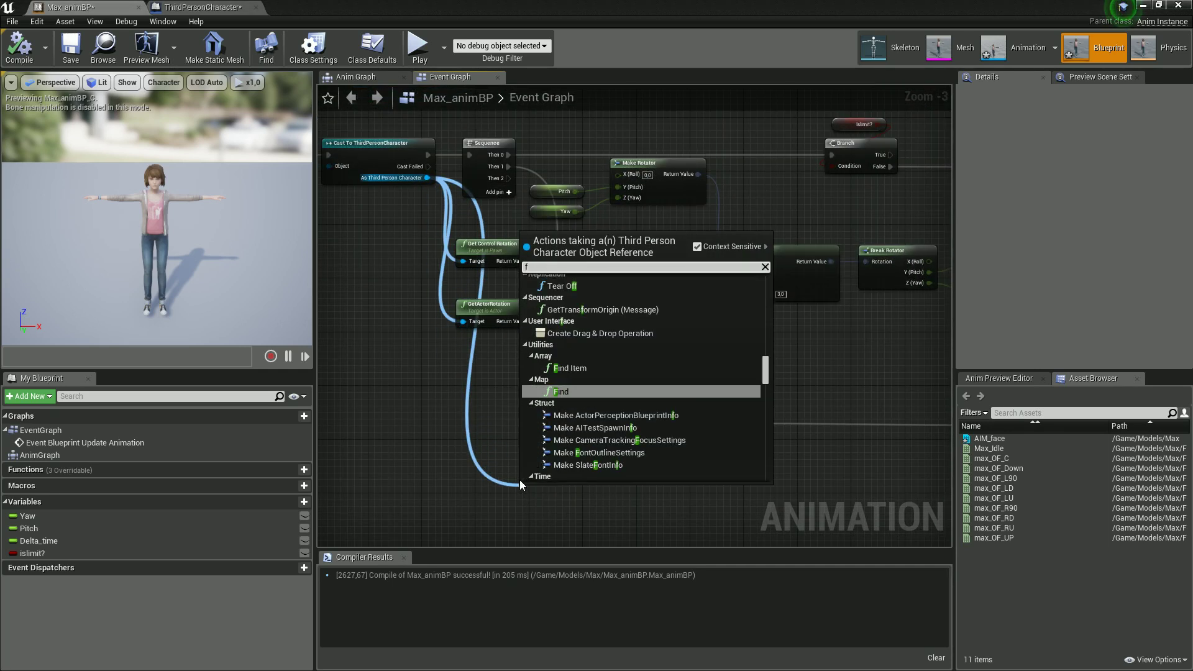
left_click(606, 463)
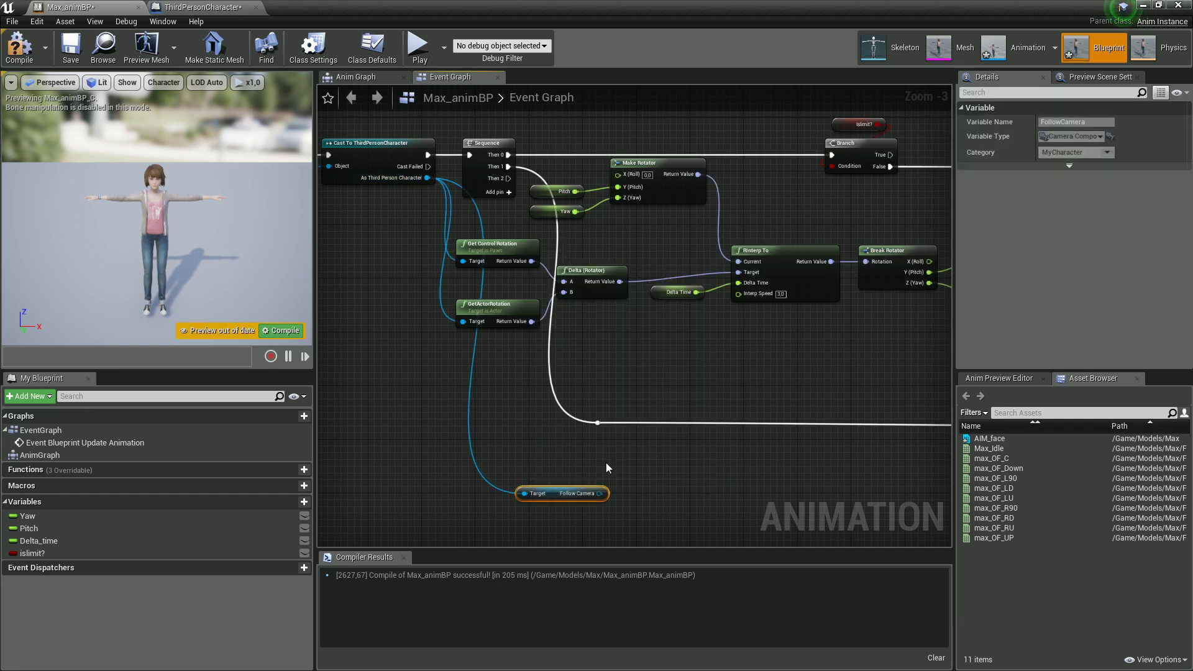
- Add a Get Forward Vector node targeting Follow Camera and line it up beside that getter
right_click_drag(638, 502, 635, 411)
scroll(629, 410, "down", 2)
scroll(613, 407, "up", 1)
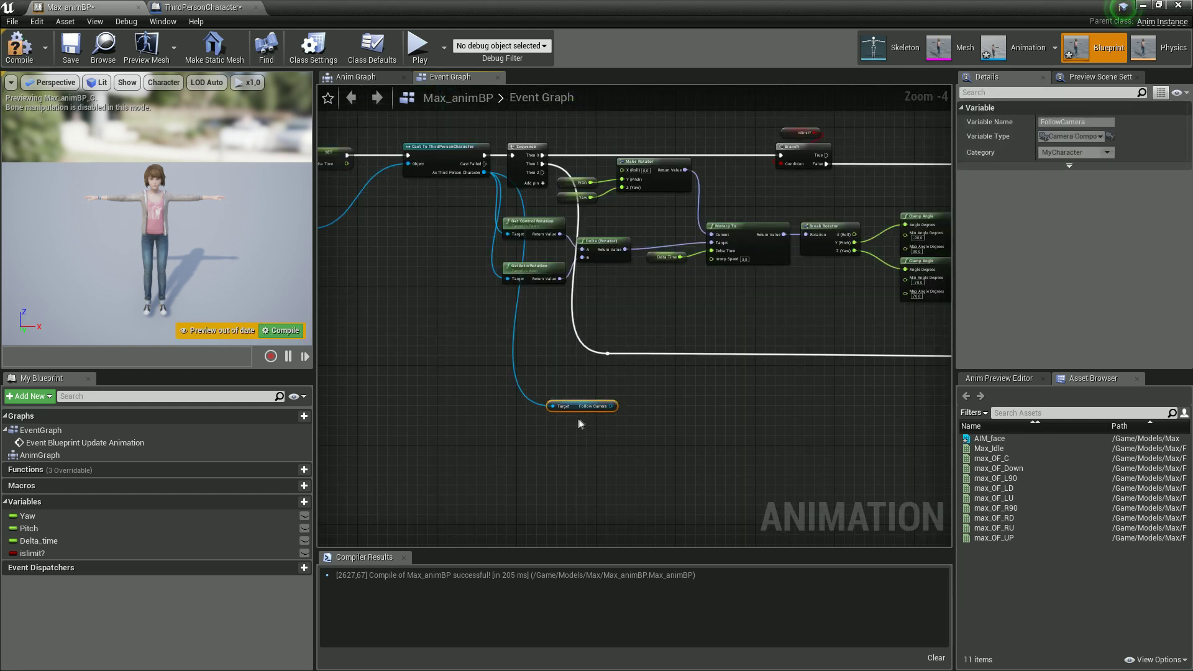
right_click_drag(676, 453, 534, 394)
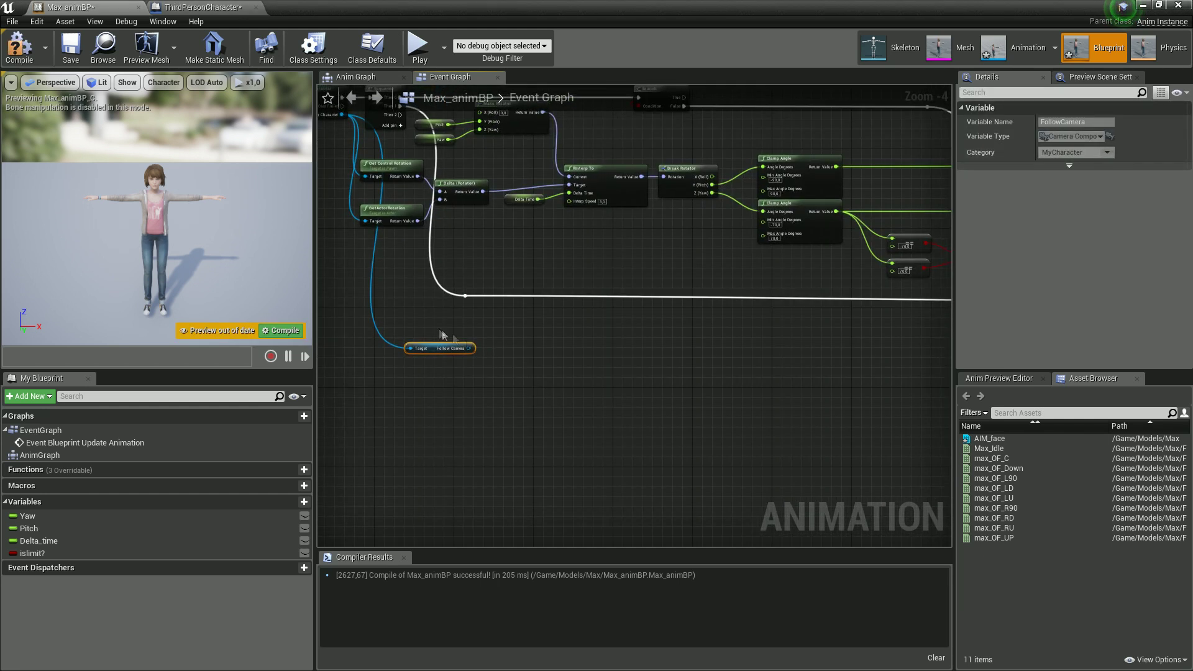
scroll(457, 339, "up", 4)
left_click_drag(484, 363, 572, 365)
type("fo")
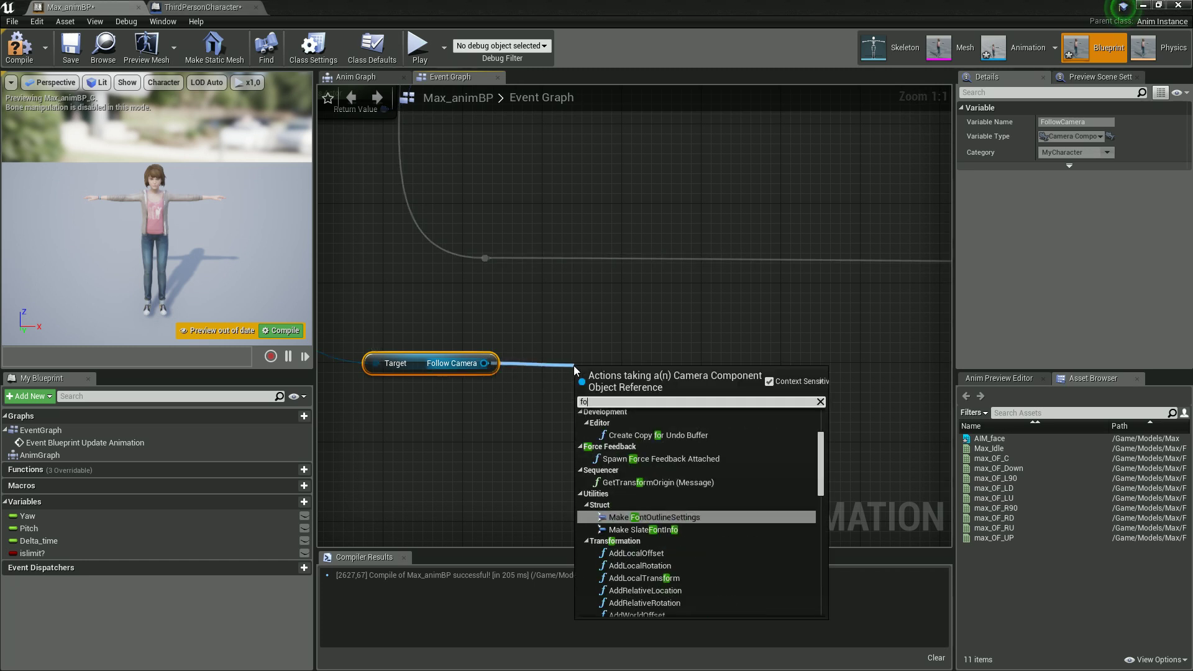
type("rward")
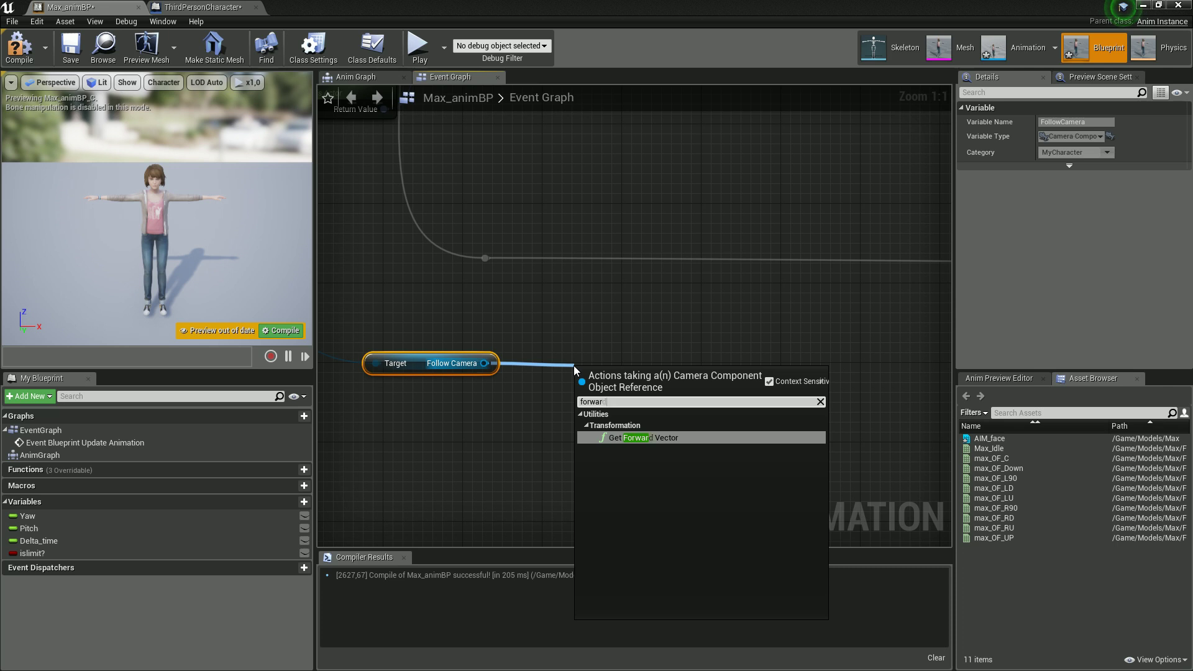
left_click(623, 441)
right_click_drag(715, 438, 628, 411)
left_click_drag(567, 350, 575, 323)
right_click_drag(648, 352, 550, 330)
- Split the forward vector's Return Value with a Break Vector node and align the new node with its source
left_click_drag(512, 320, 572, 320)
type("break")
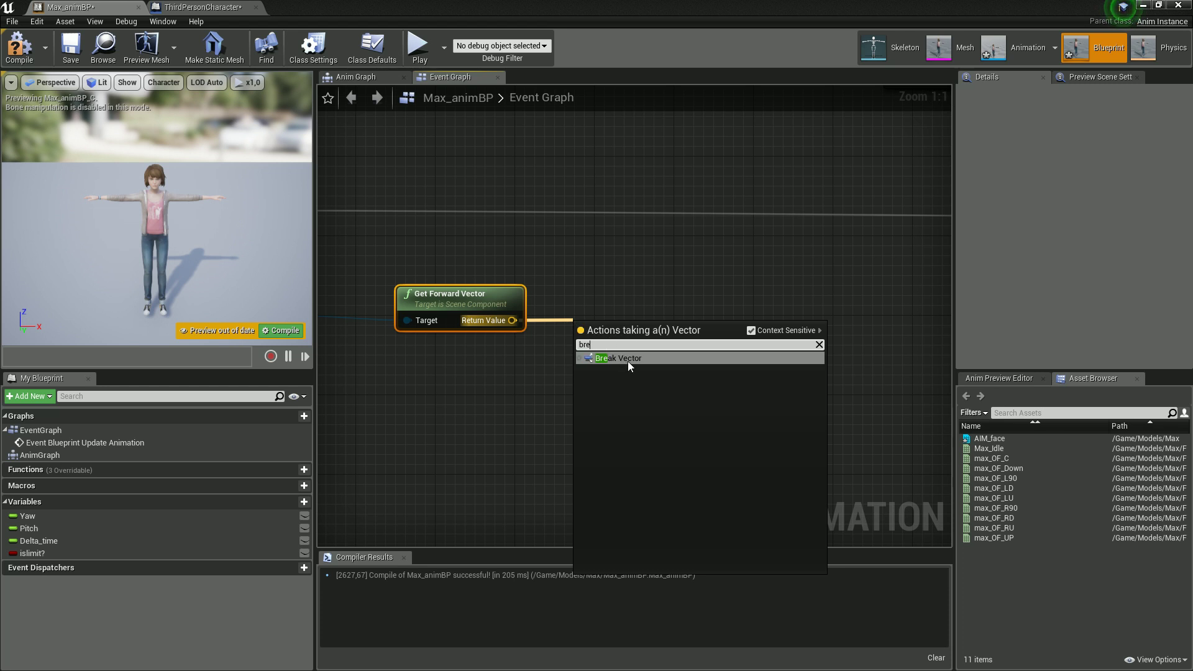
left_click(627, 360)
left_click_drag(612, 374, 613, 355)
right_click_drag(725, 390, 623, 388)
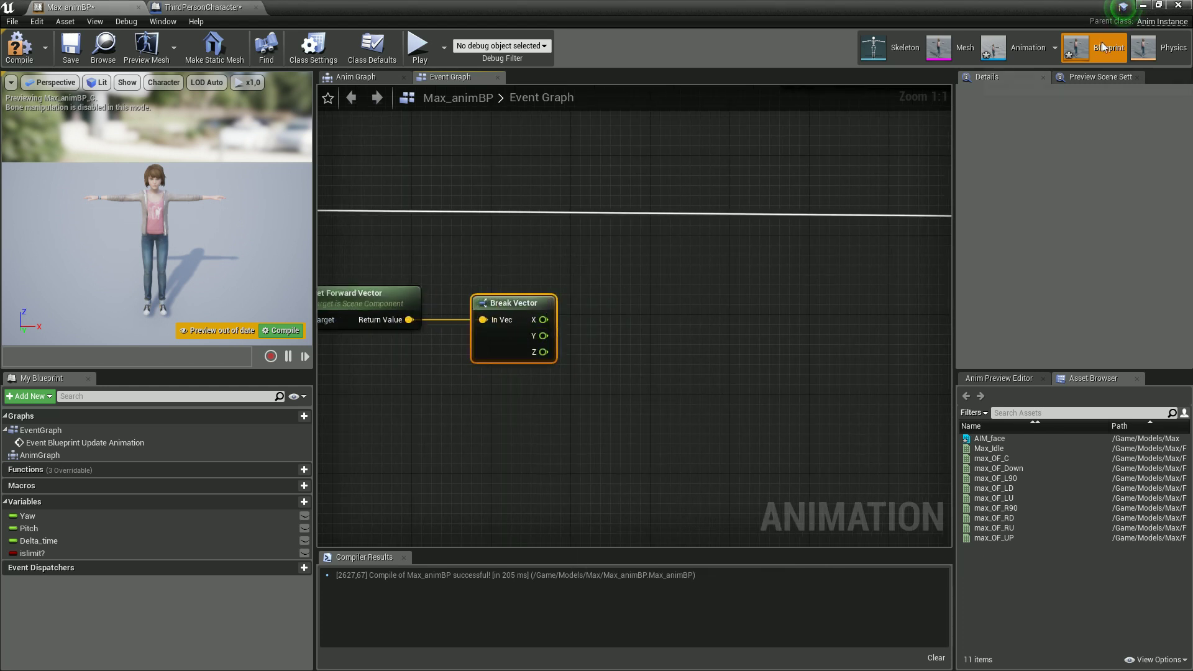
- Add an InRange (float) node whose Value comes from the X output of Break Vector
scroll(734, 455, "down", 2)
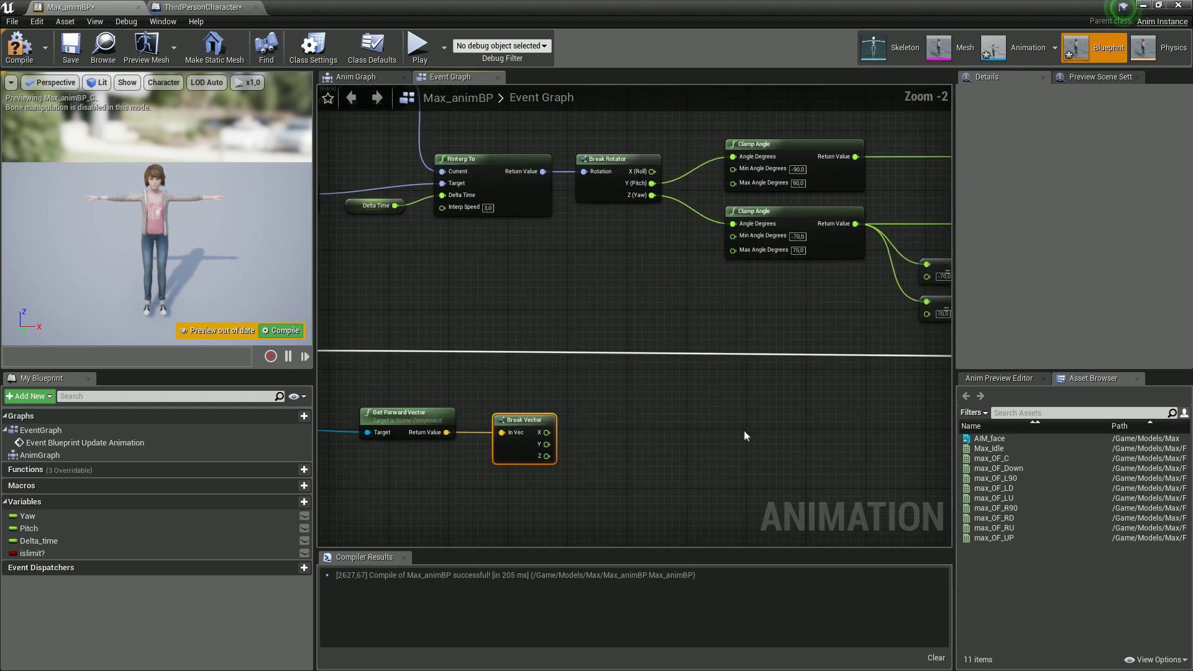
scroll(735, 415, "up", 1)
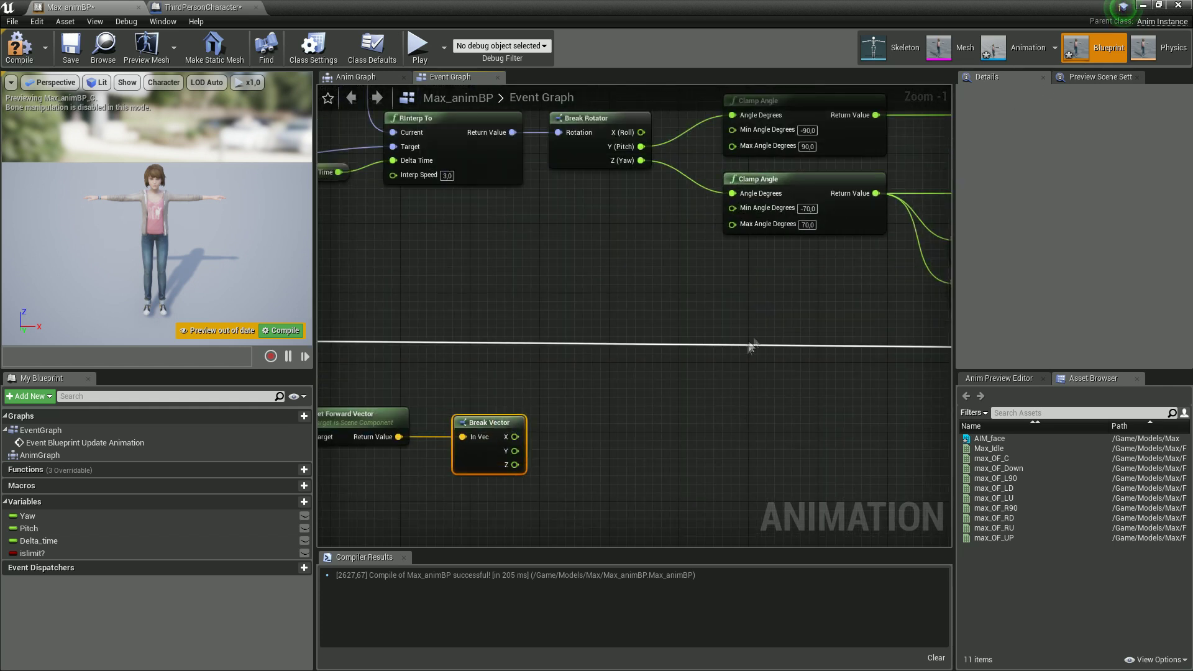
left_click_drag(517, 438, 569, 434)
type("in")
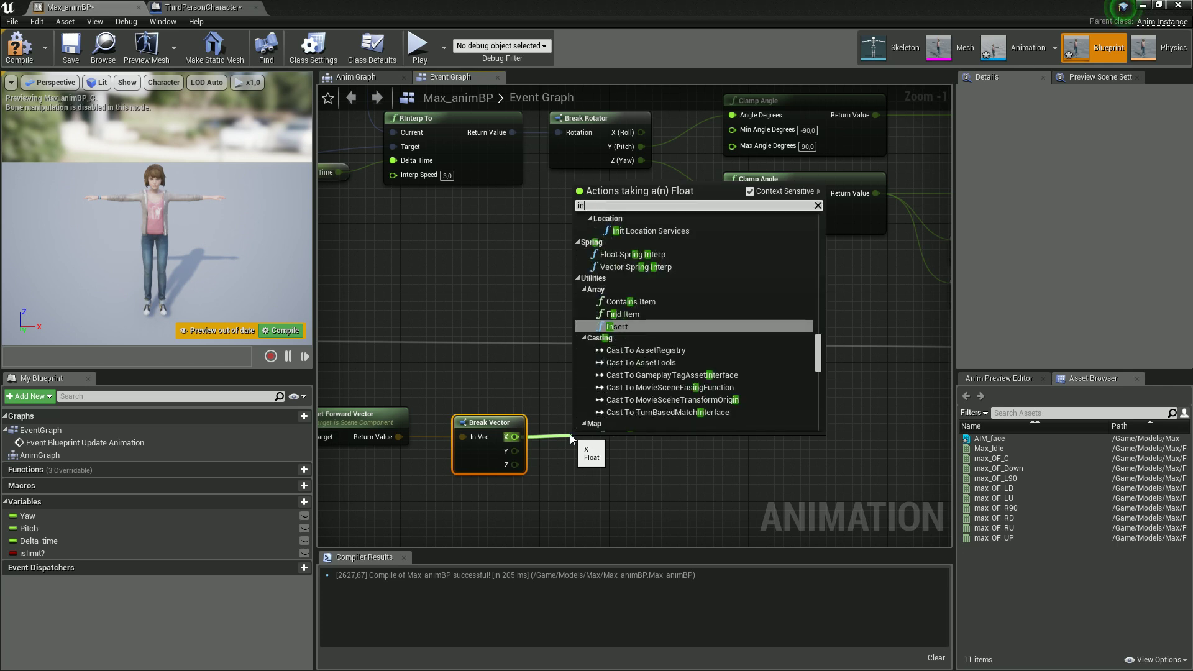
type(" rang")
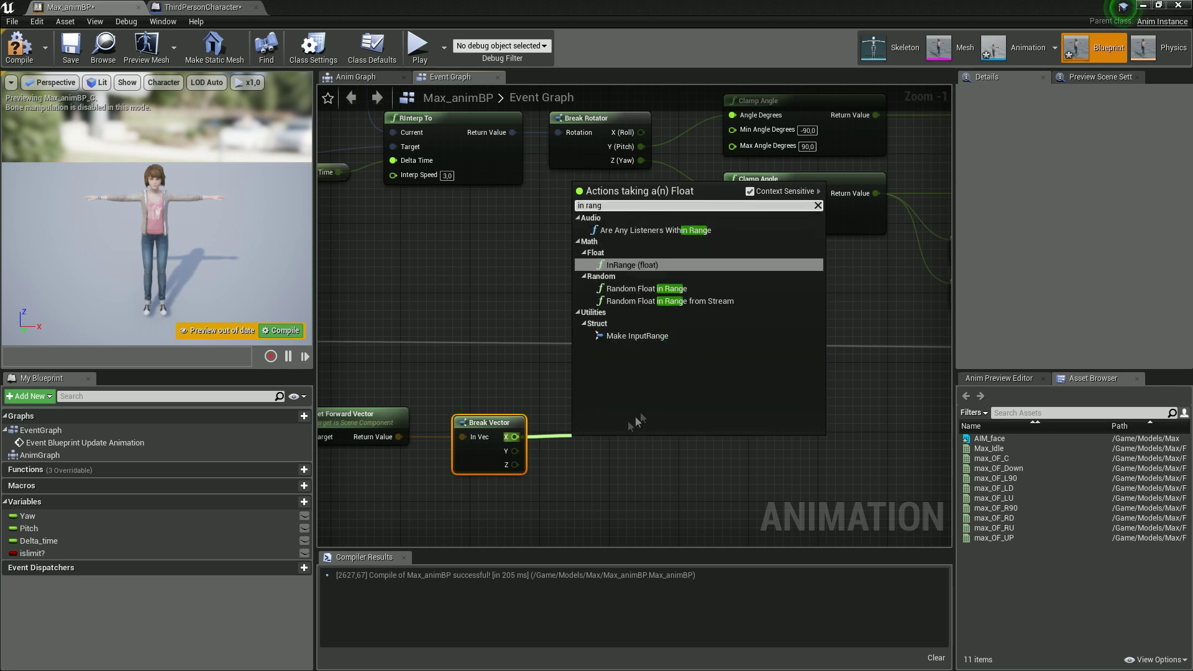
left_click(640, 267)
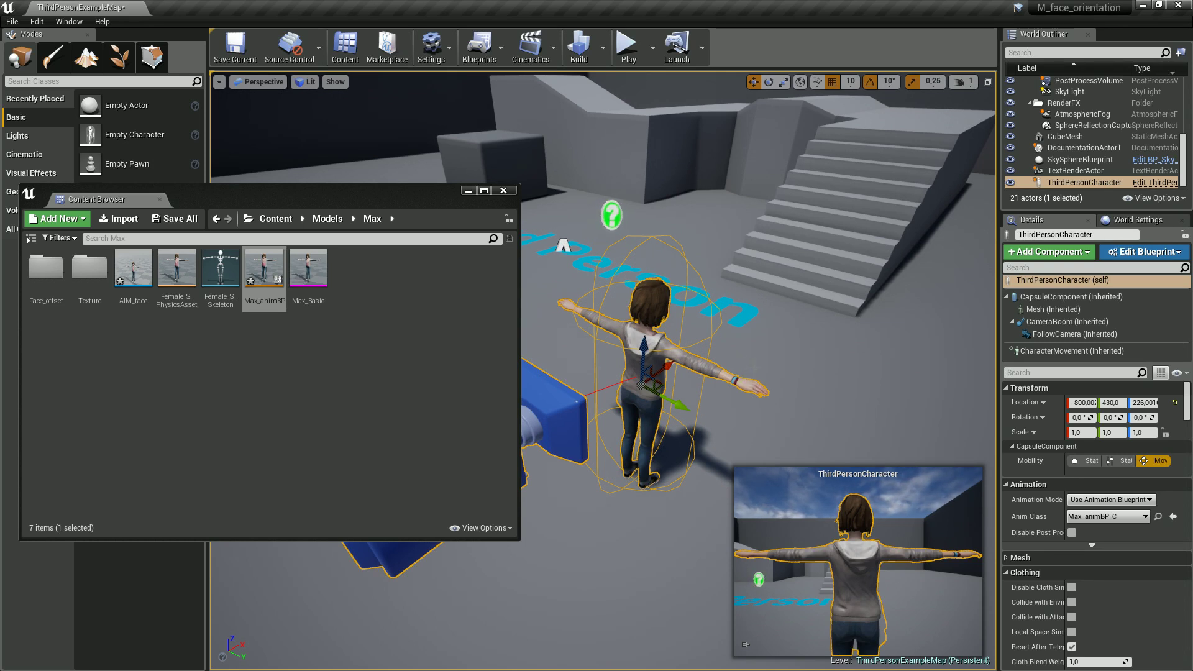
- Reopen Max_animBP from the level editor and set the InRange (float) node's Min to 0,35
right_click_drag(720, 311, 695, 292)
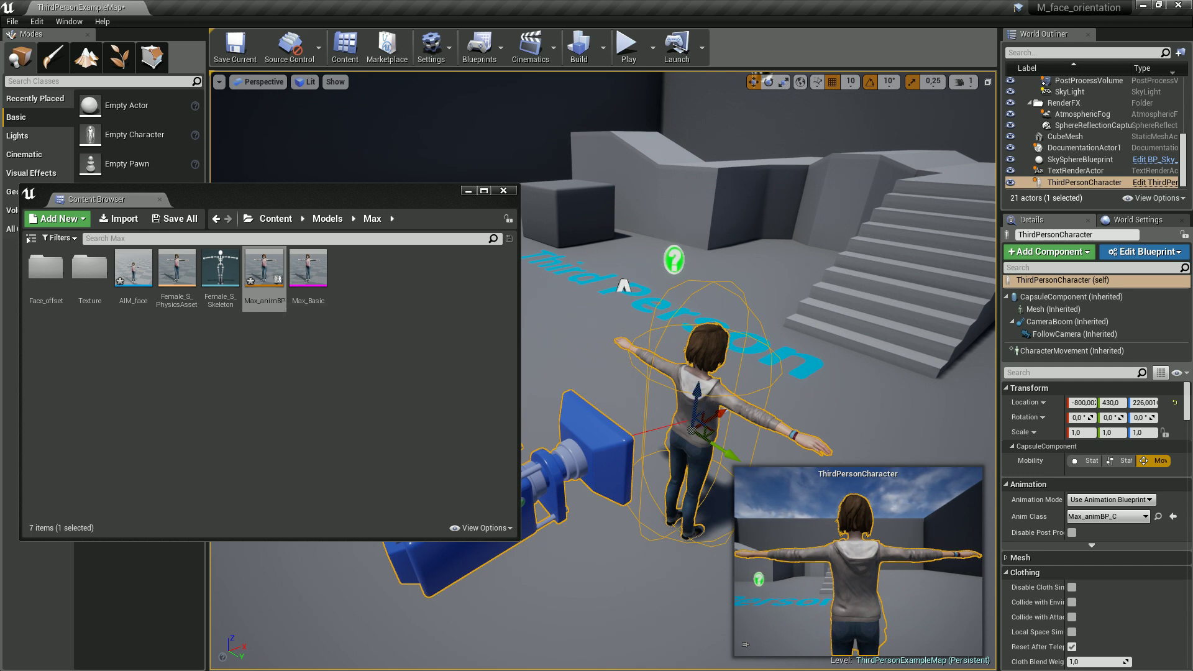
double_click(264, 267)
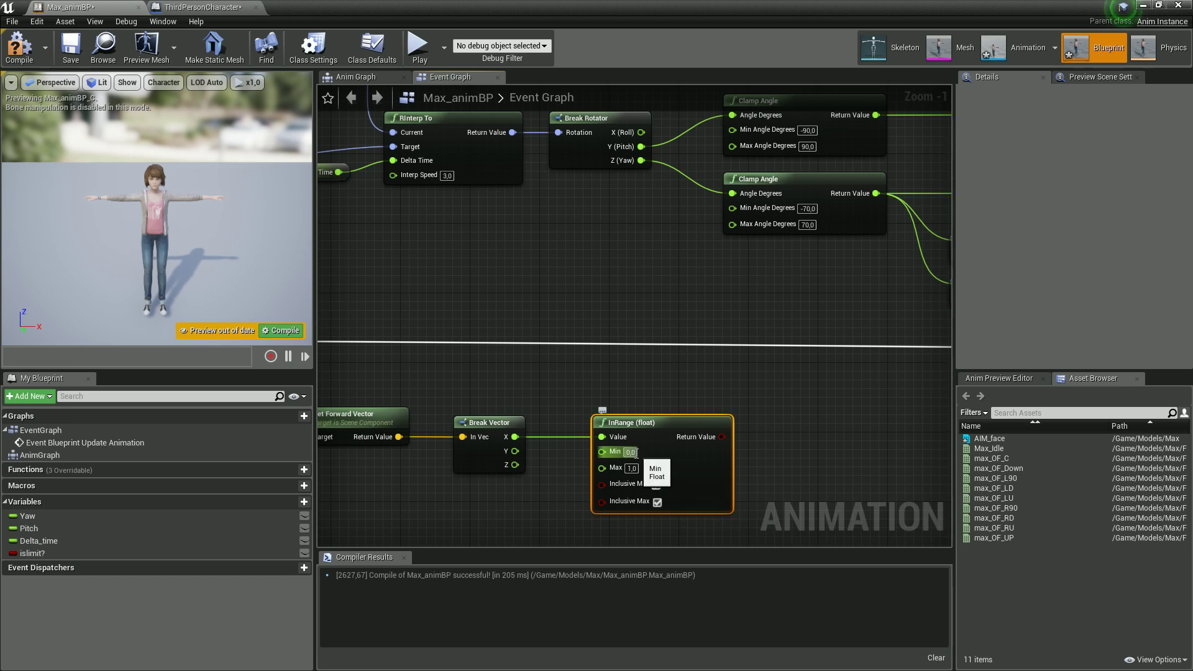
right_click_drag(746, 315, 747, 329)
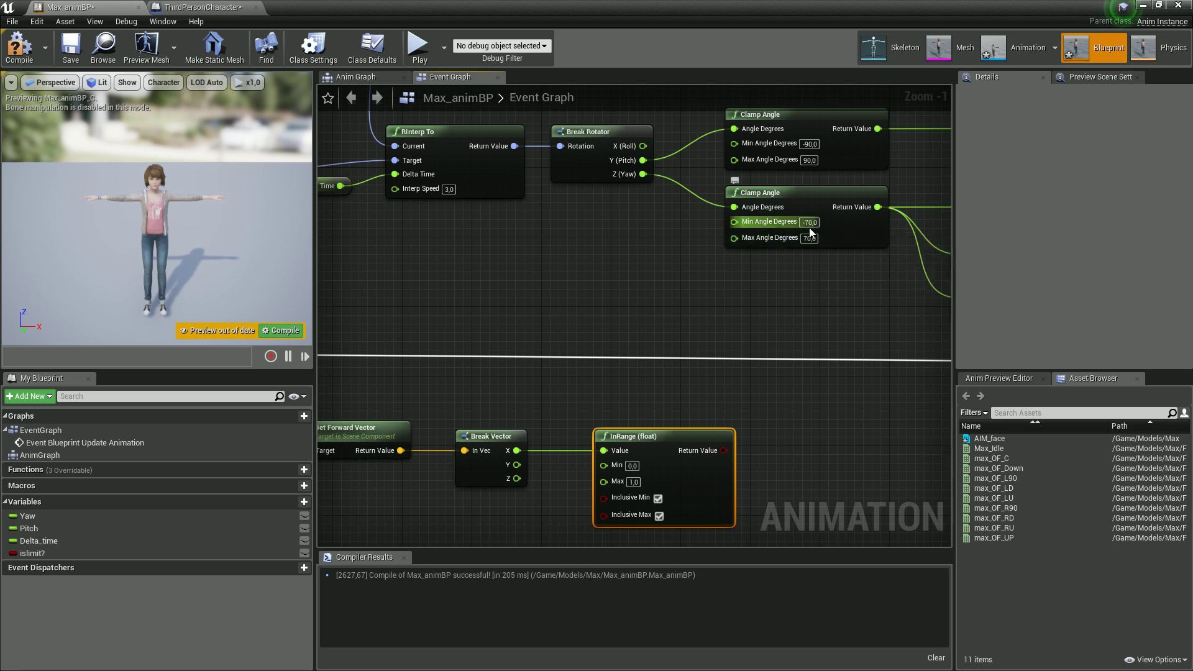
mouse_move(772, 444)
right_mouse_down()
mouse_move(805, 436)
mouse_move(788, 443)
right_mouse_up()
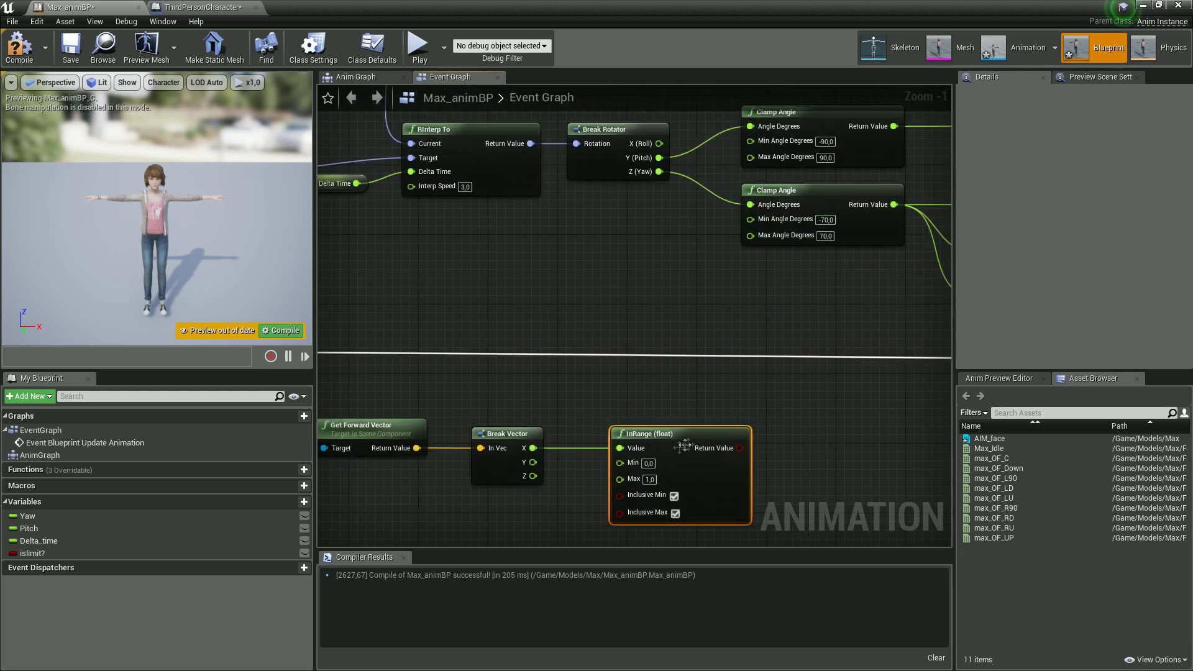
left_click(717, 351)
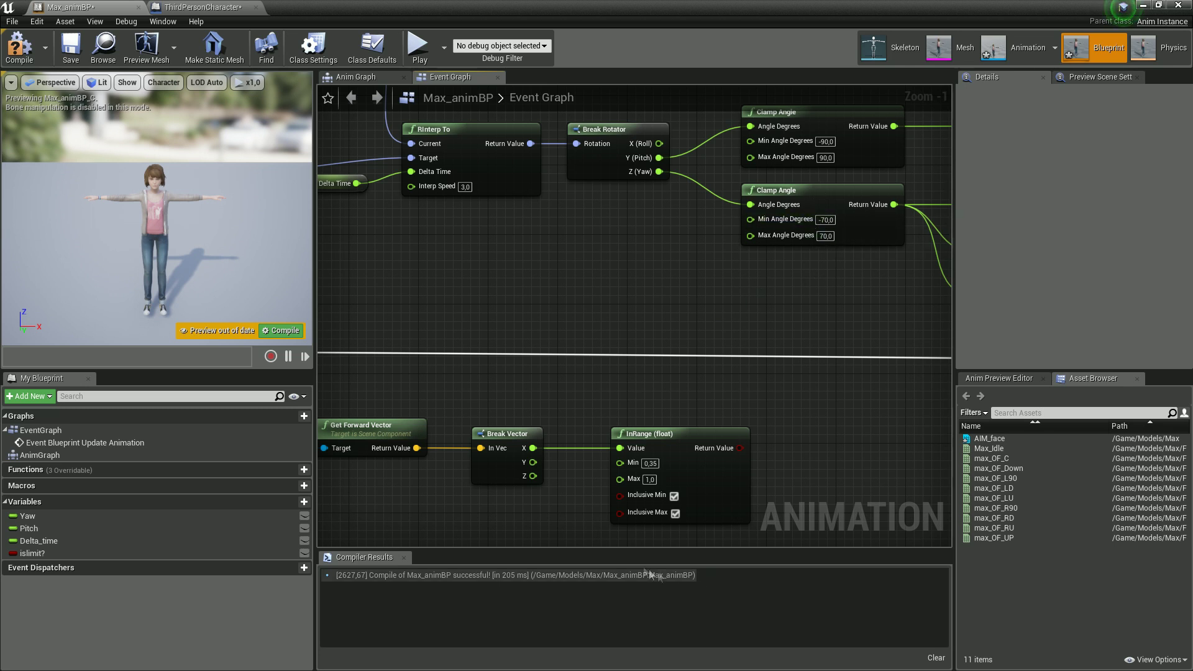
right_click_drag(772, 492, 749, 501)
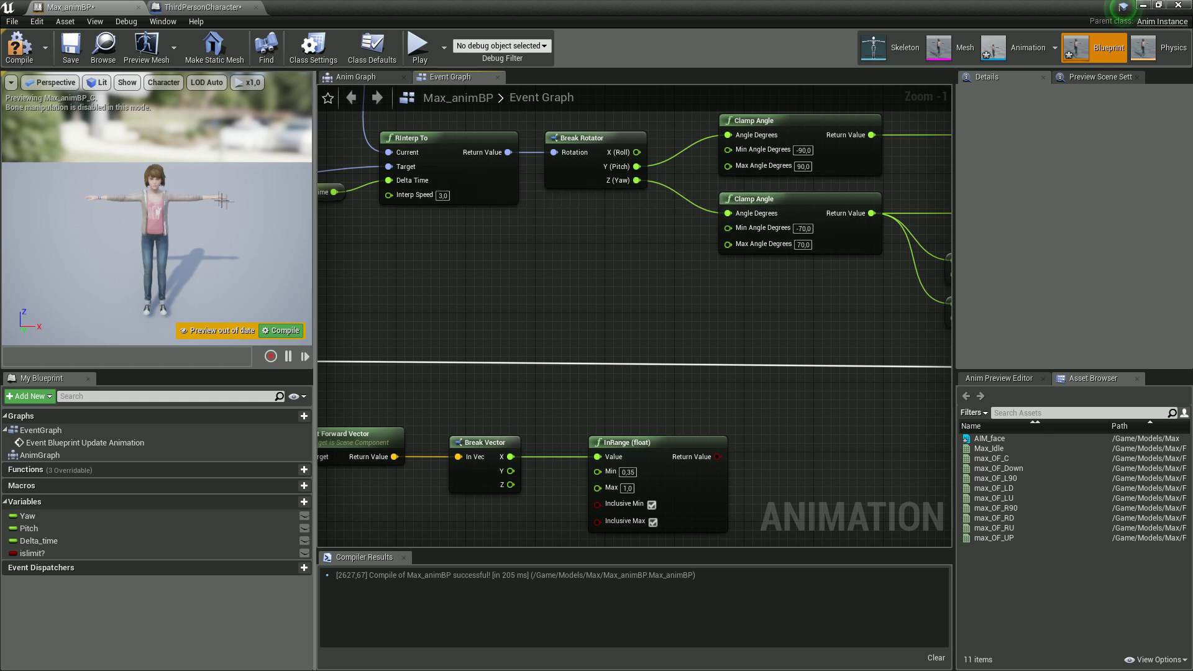
- Add a Branch node beside InRange (float) and wire the range check's Return Value into its Condition
right_click_drag(807, 450, 690, 394)
scroll(690, 394, "down", 1)
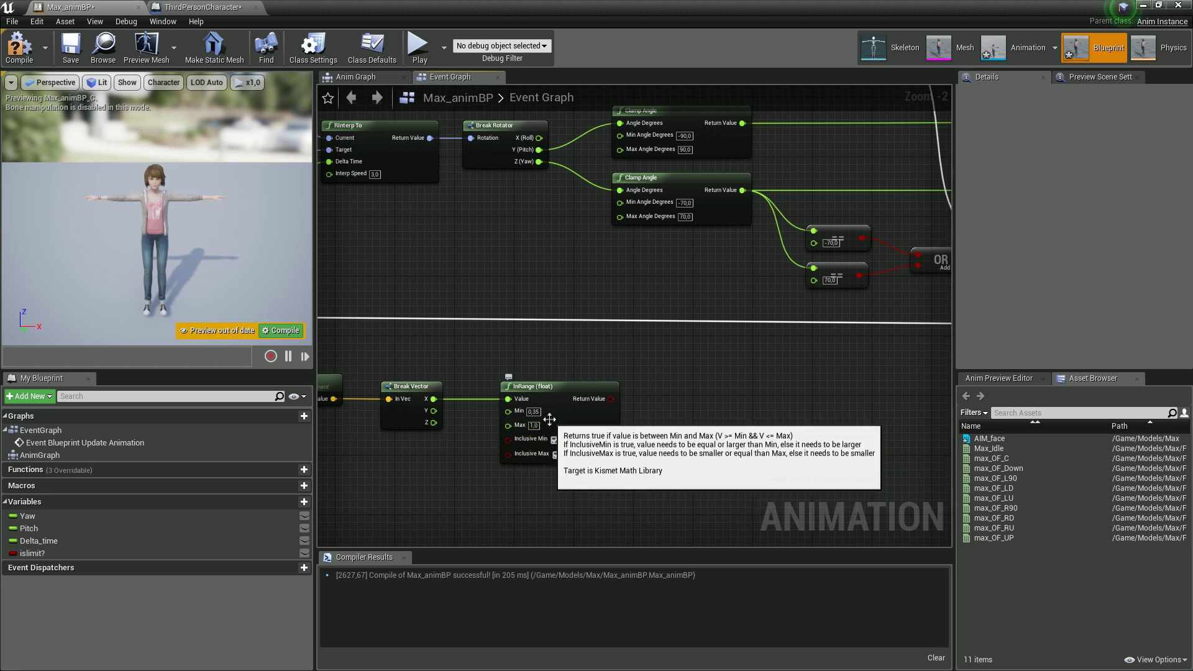
right_click_drag(694, 444, 810, 437)
scroll(810, 437, "down", 3)
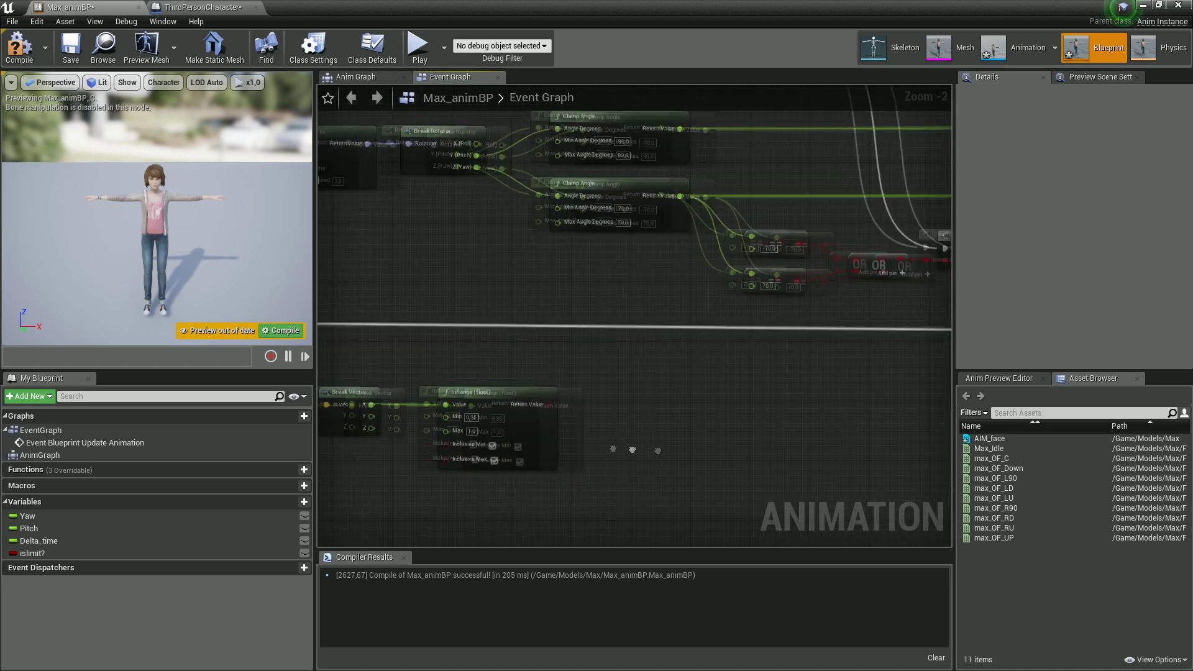
right_click_drag(671, 387, 710, 352)
scroll(715, 352, "up", 3)
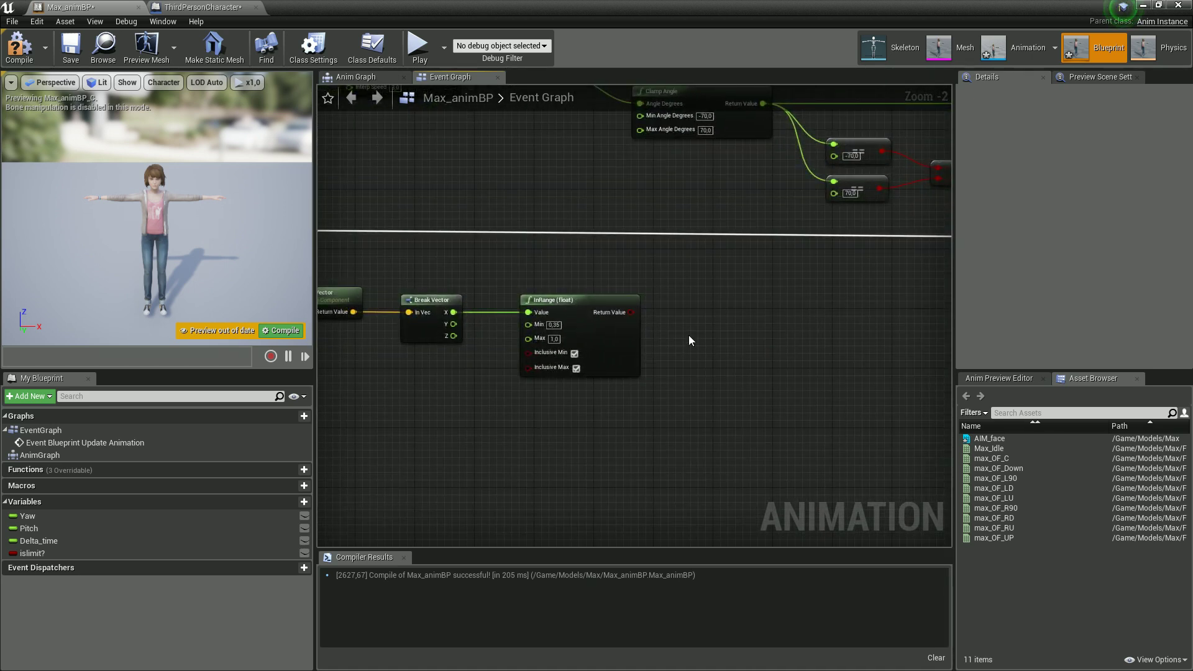
left_click(689, 336)
left_click_drag(631, 312, 768, 283)
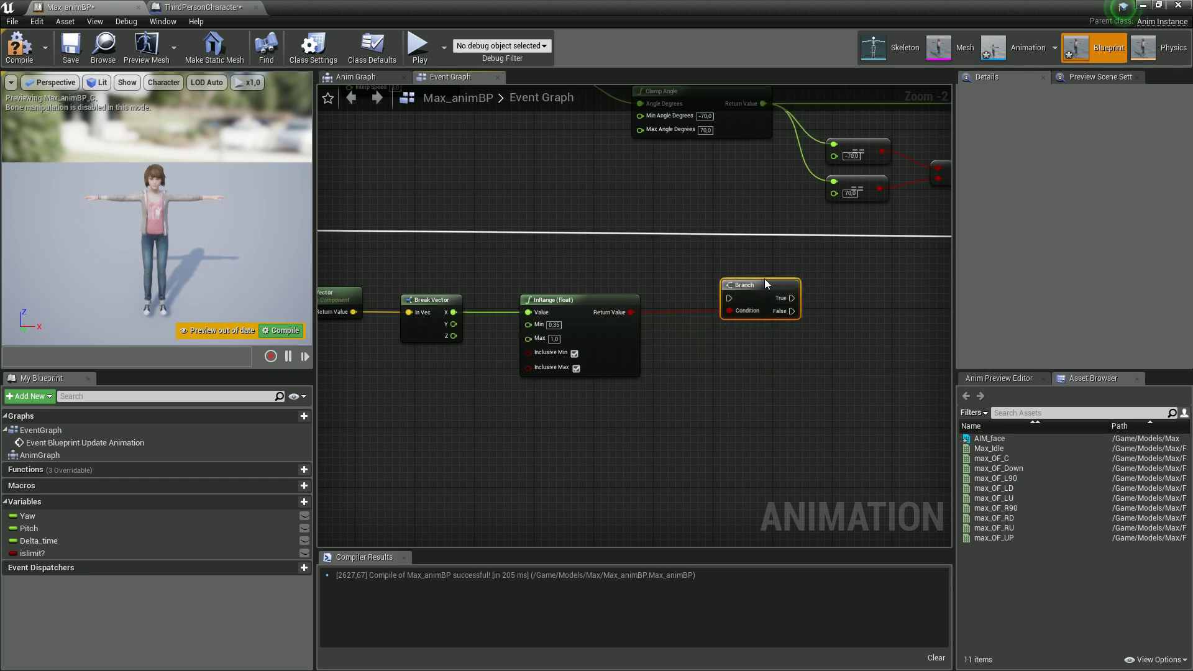
- Add an IsValid node that takes Follow Camera as its Input Object
scroll(765, 284, "down", 2)
right_click_drag(666, 364, 816, 363)
scroll(580, 180, "up", 2)
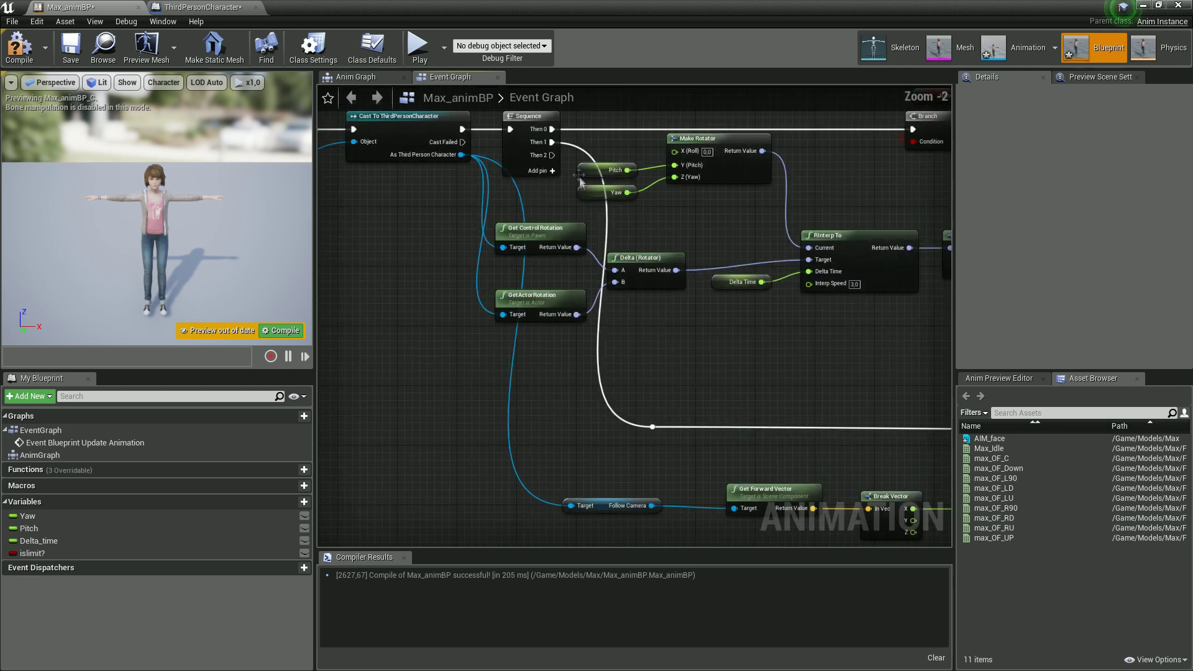
right_click_drag(771, 443, 754, 415)
left_click_drag(588, 457, 642, 405)
type("is va")
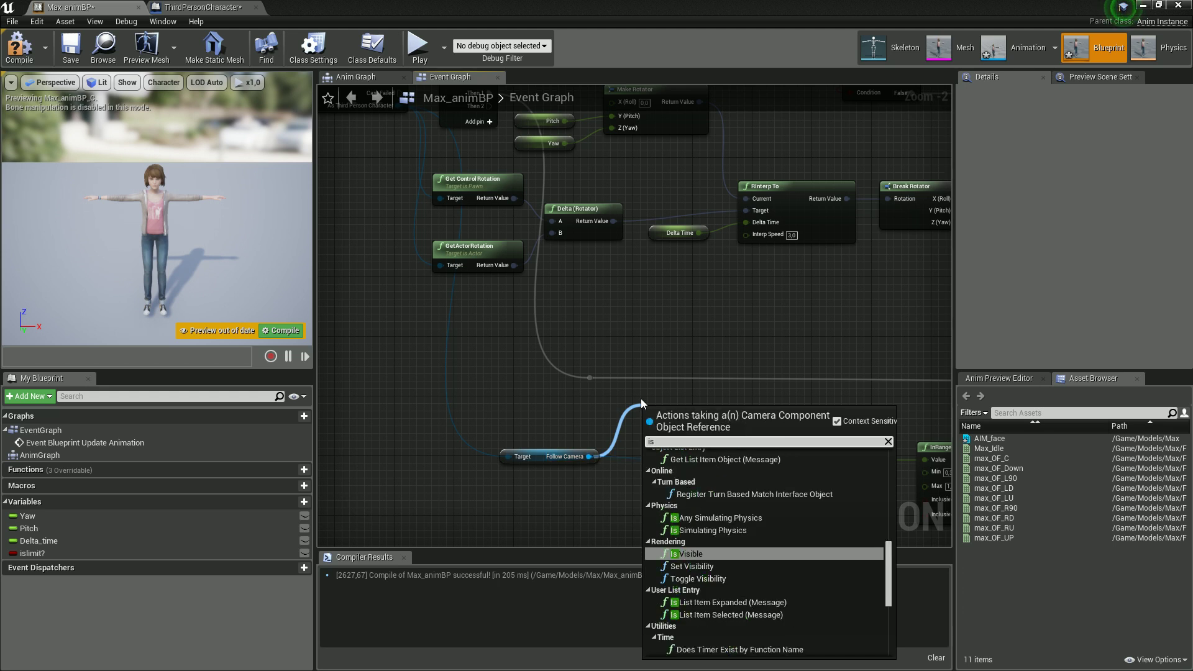
left_click(711, 515)
- Place the IsValid node between InRange (float) and the new Branch, shifting the Branch aside to make room
left_click_drag(687, 417, 798, 389)
left_click_drag(807, 433, 858, 469)
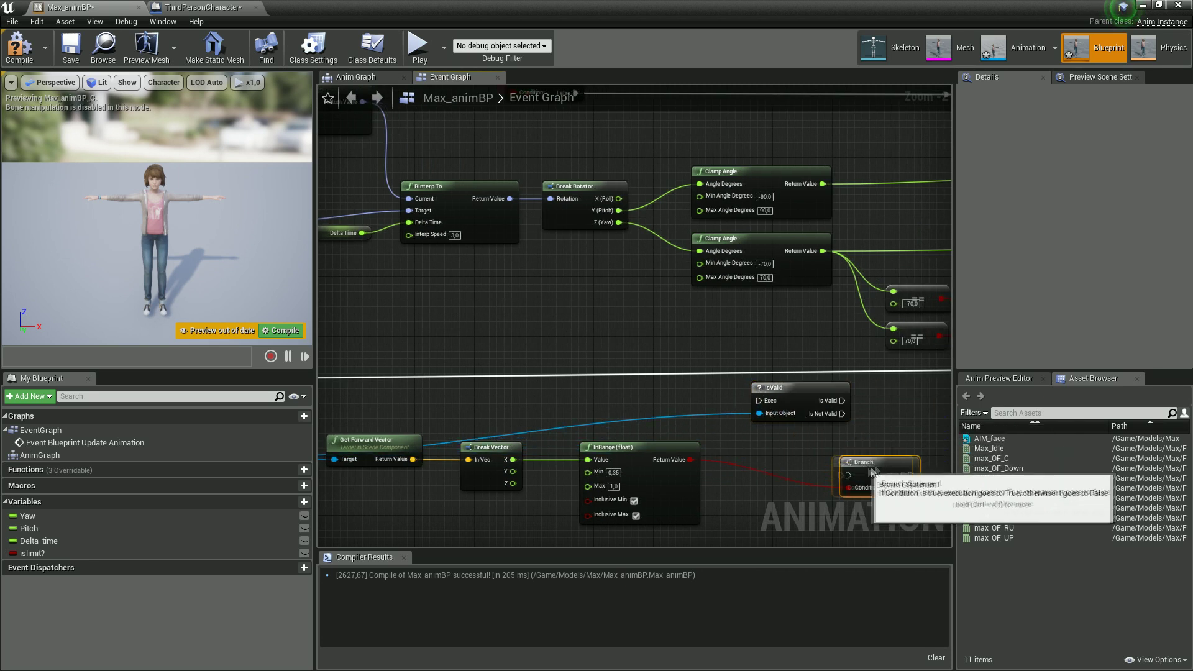
left_click_drag(801, 400, 793, 446)
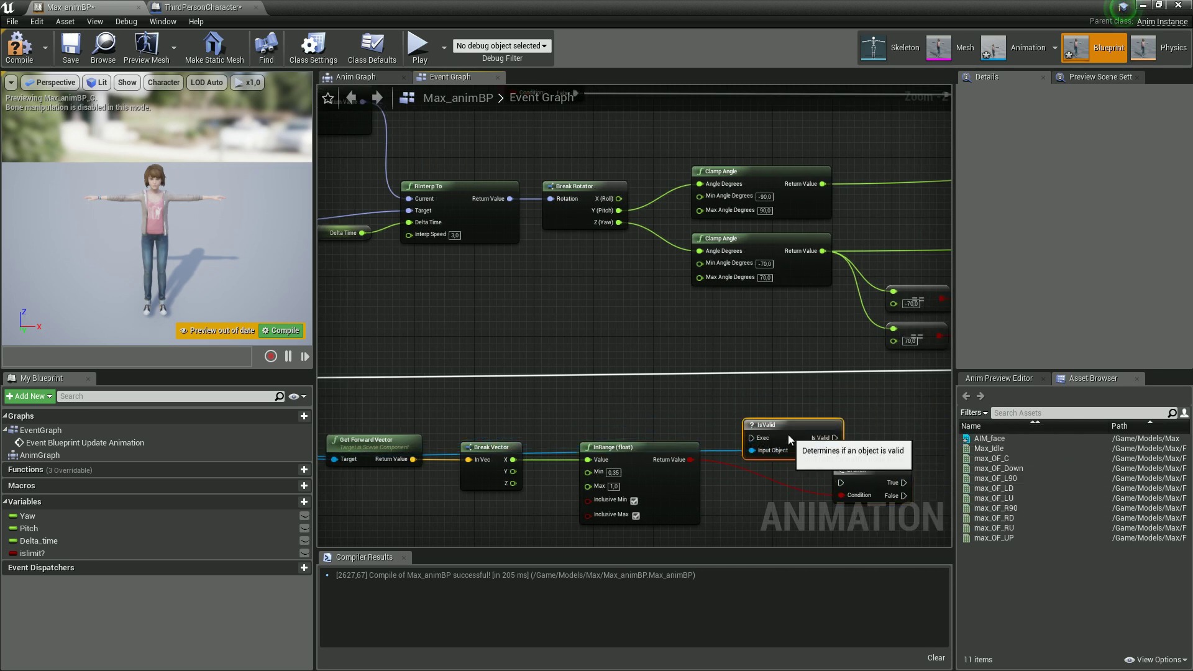
- Connect the Sequence's Then 2 to IsValid's Exec, and route the wire through a reroute node above Follow Camera
right_click_drag(781, 410, 941, 449)
right_click_drag(578, 358, 832, 416)
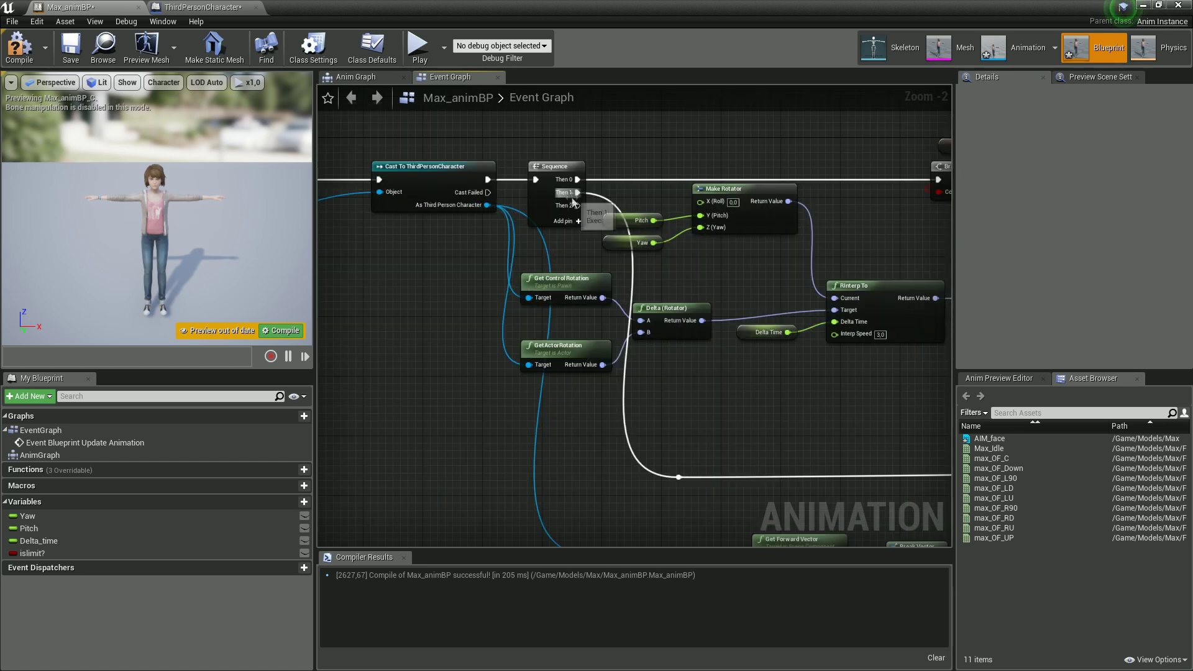
left_click_drag(577, 206, 763, 439)
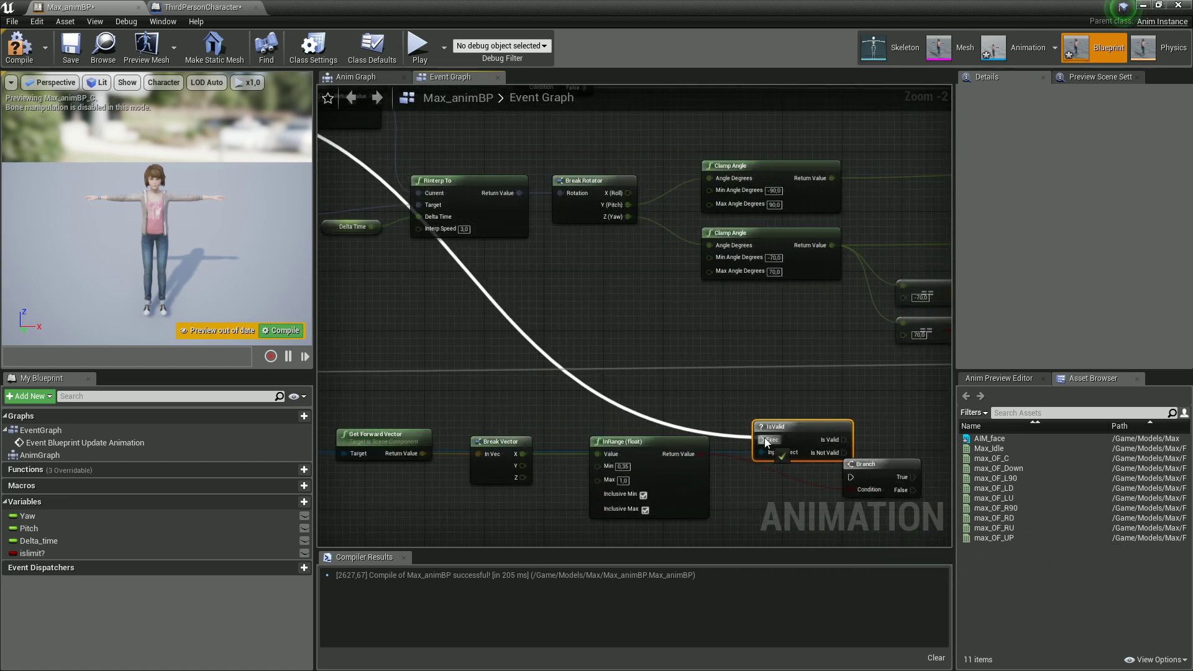
double_click(633, 412)
left_click_drag(630, 409, 567, 437)
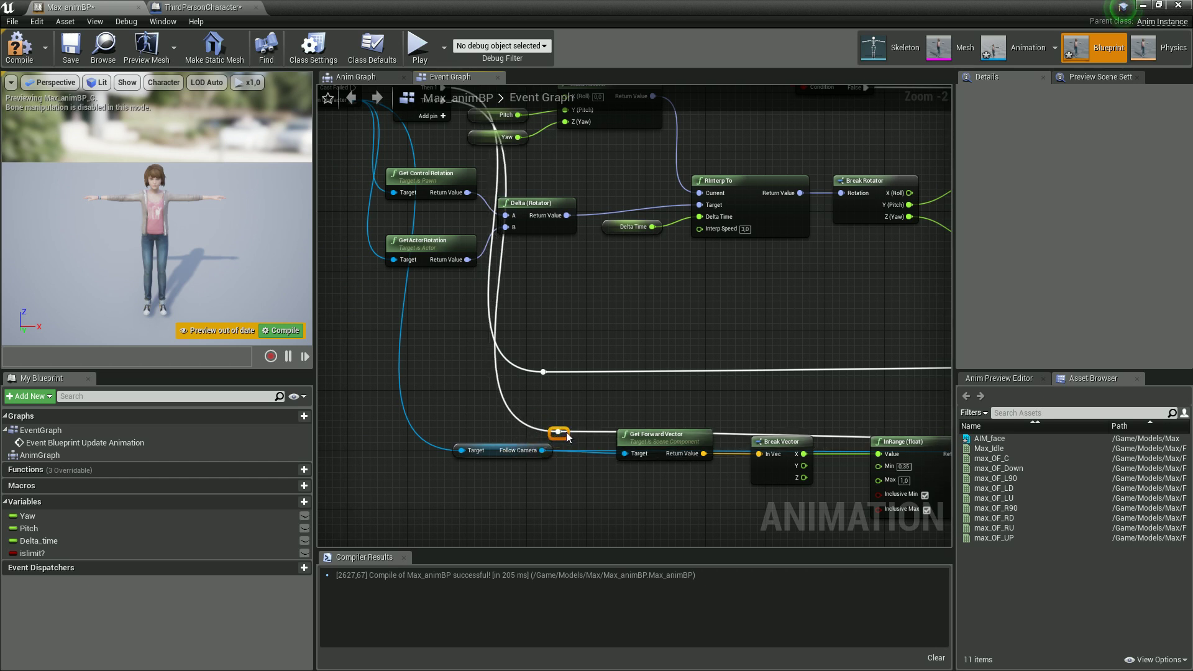
right_click_drag(673, 439, 323, 343)
left_click_drag(728, 332, 745, 327)
- Place the new Branch beside IsValid and connect the Is Valid output to its execution input
right_click_drag(810, 360, 697, 352)
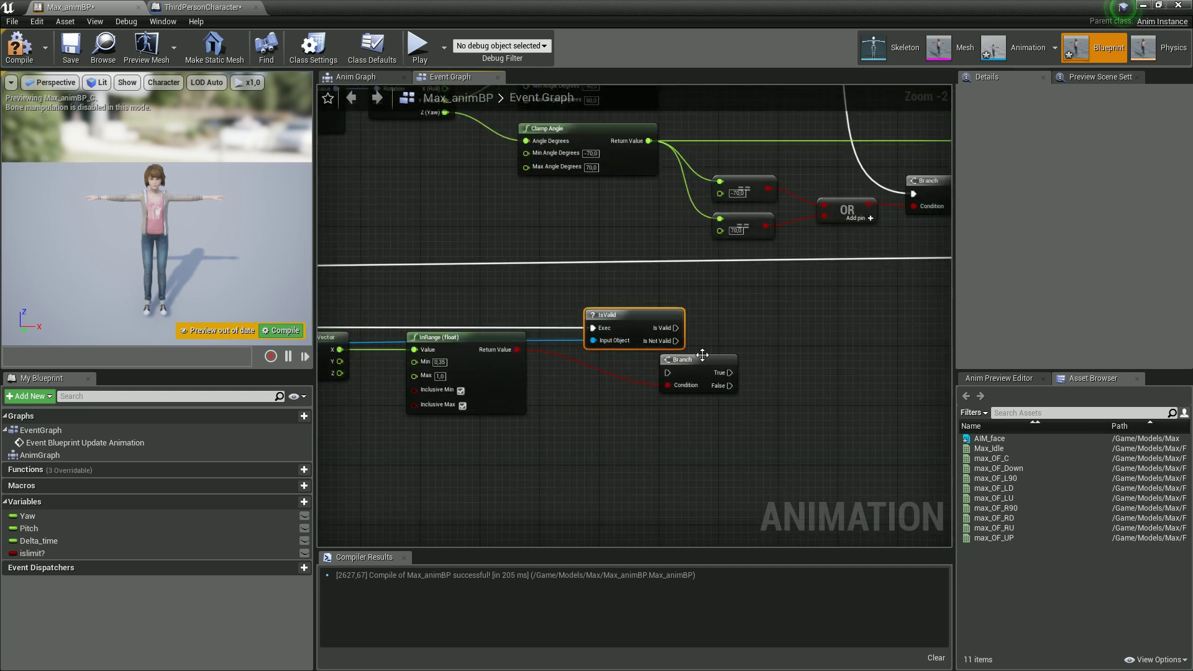
left_click_drag(712, 364, 786, 326)
left_click_drag(675, 327, 778, 319)
right_click_drag(772, 399, 714, 421)
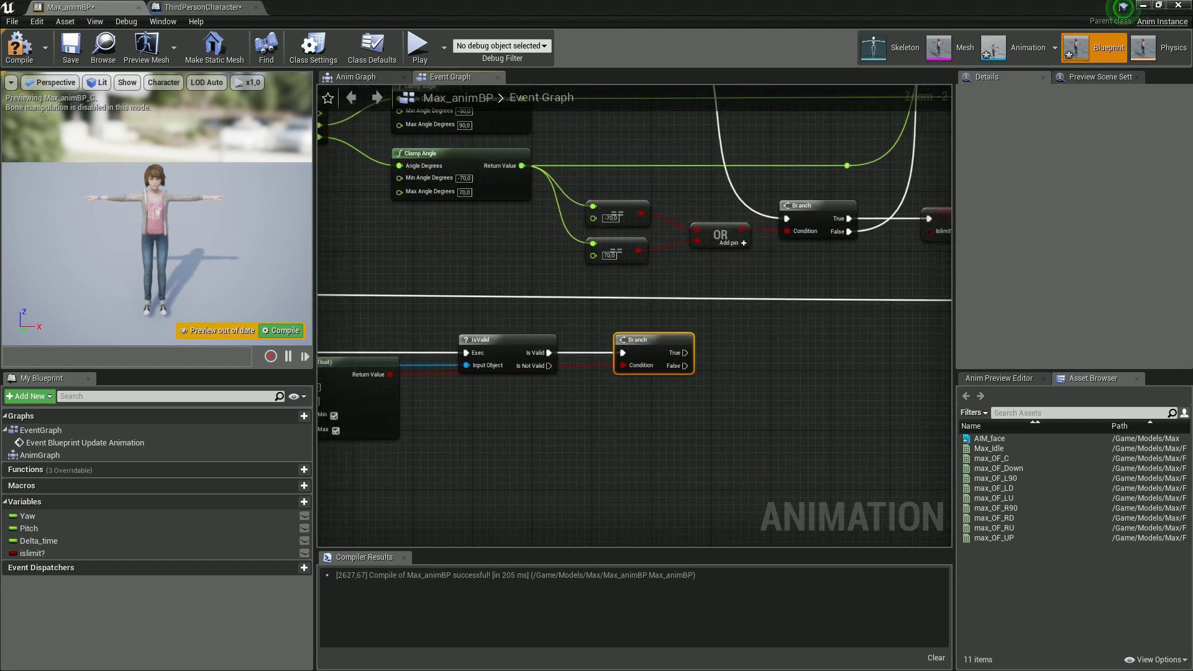
- Add a Delay node from the True output of the Branch beside IsValid and align it with the Branch
right_click_drag(854, 435, 787, 489)
left_click_drag(607, 408, 660, 428)
type("delay")
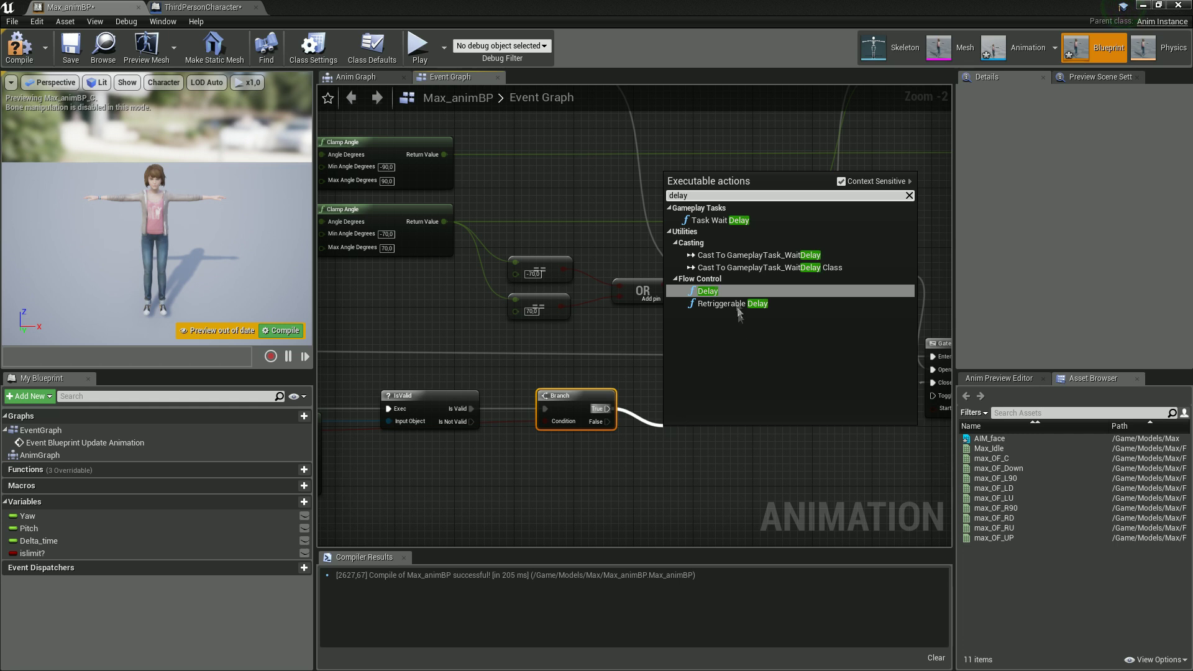
left_click(714, 291)
left_click_drag(712, 446, 697, 410)
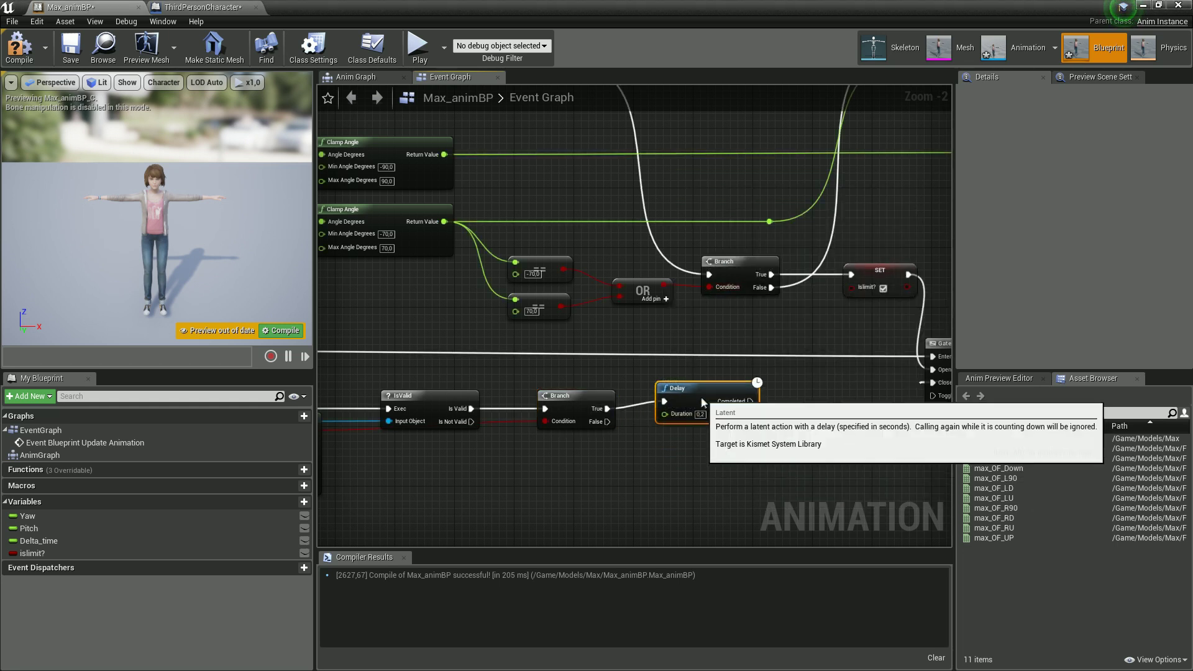
- Add a Set islimit? node with the value unchecked and connect it to the Delay's Completed output
left_click(53, 553)
left_click_drag(54, 553, 792, 413)
left_click(802, 429)
- Compile the Max_animBP blueprint with the new islimit? reset chain
scroll(797, 447, "down", 3)
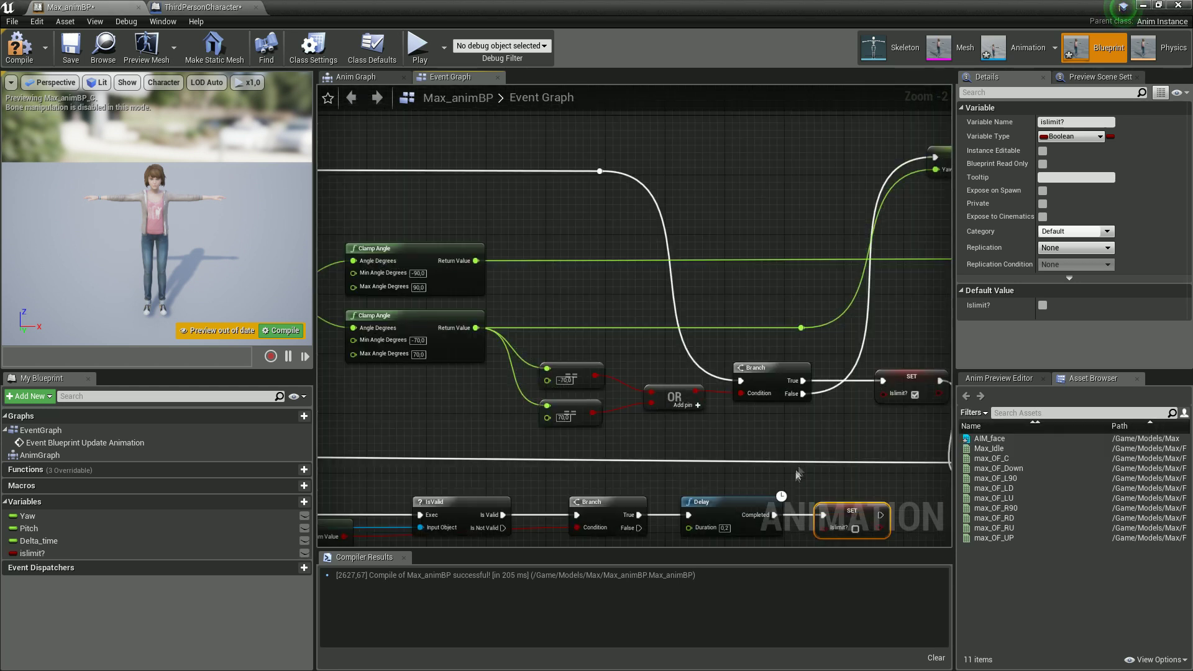
right_click_drag(708, 433, 842, 408)
scroll(813, 403, "down", 1)
right_click_drag(728, 333, 512, 305)
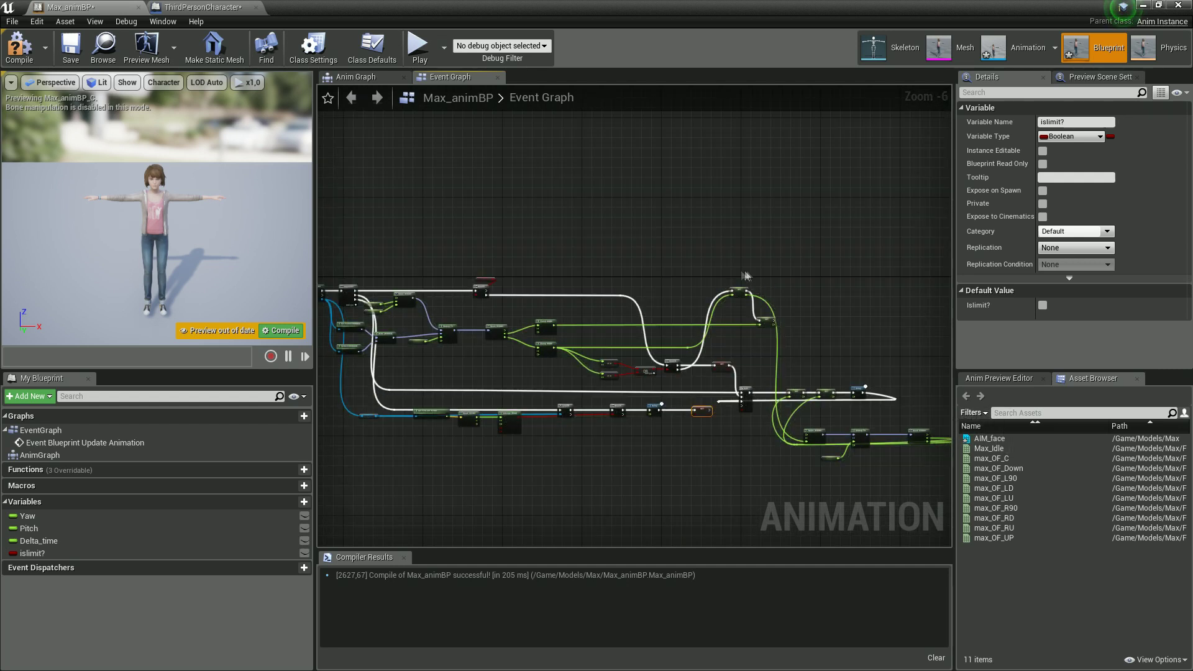
left_click(799, 340)
left_click(19, 47)
scroll(841, 424, "up", 2)
right_click_drag(818, 417, 739, 408)
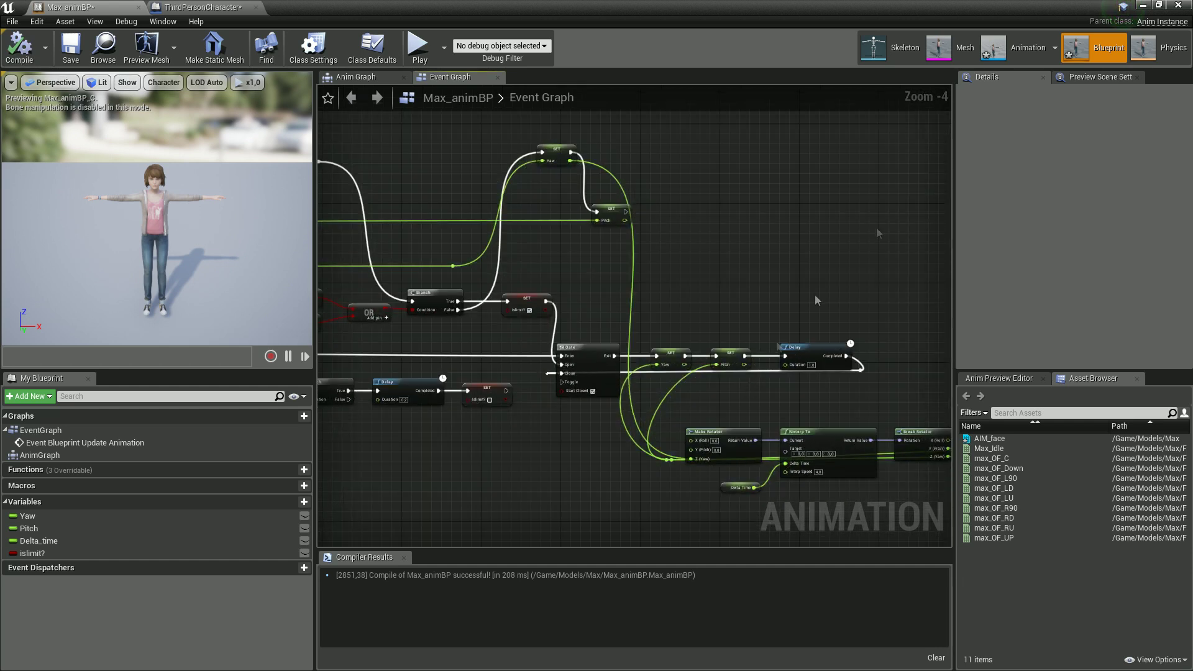
- Play-test the character's face orientation in the ThirdPersonExampleMap level, stop the session and cancel the pending autosave
left_click(1142, 6)
left_click(468, 190)
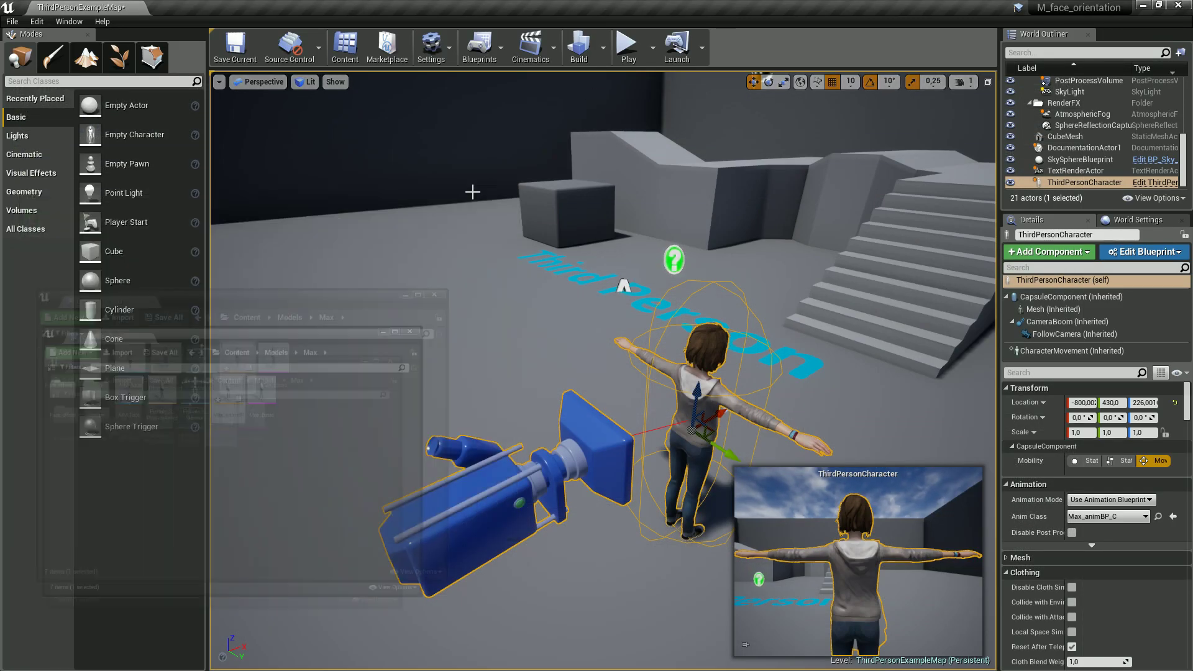
left_click(627, 46)
left_click(674, 193)
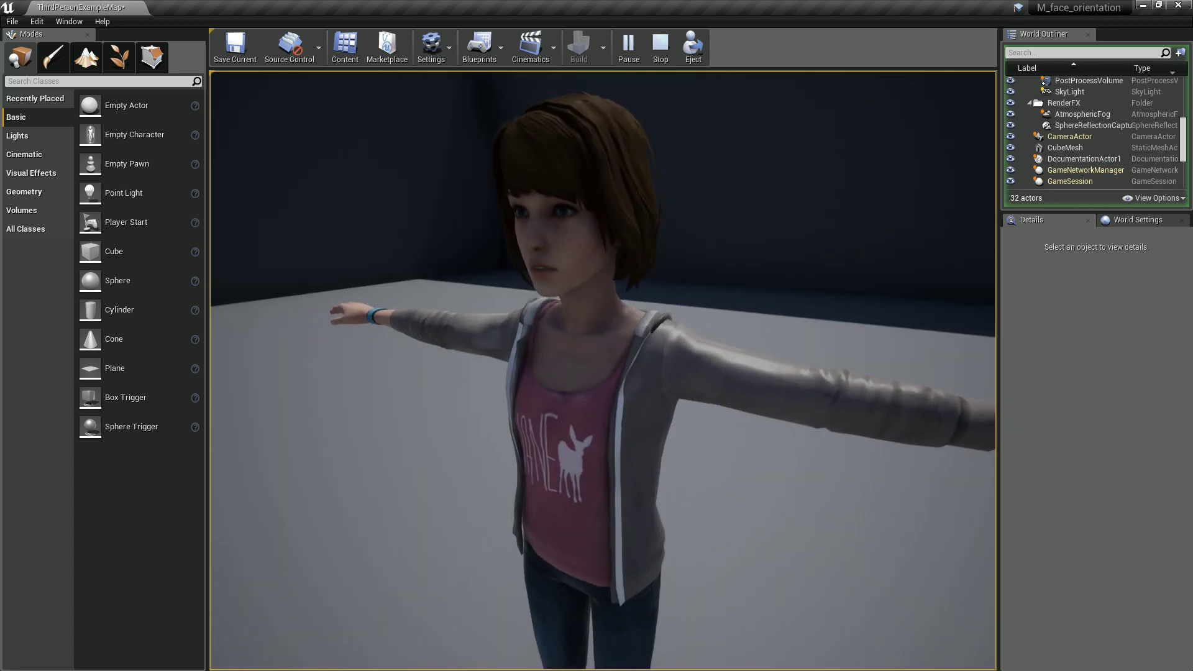
key("Escape")
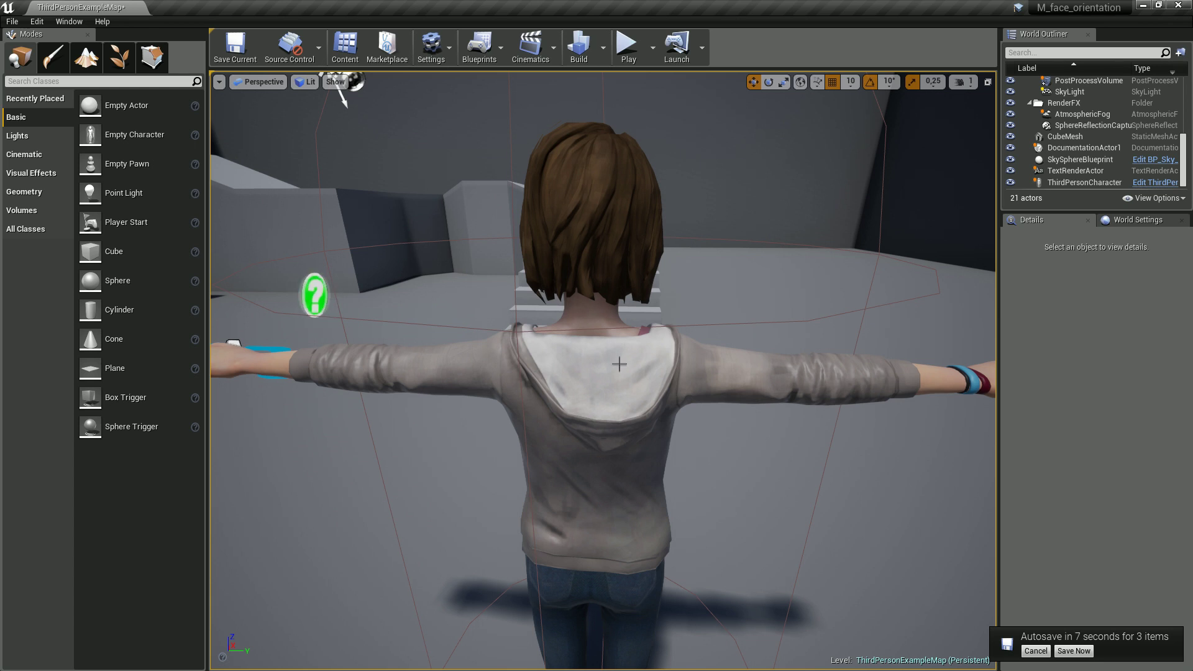
left_click(1042, 652)
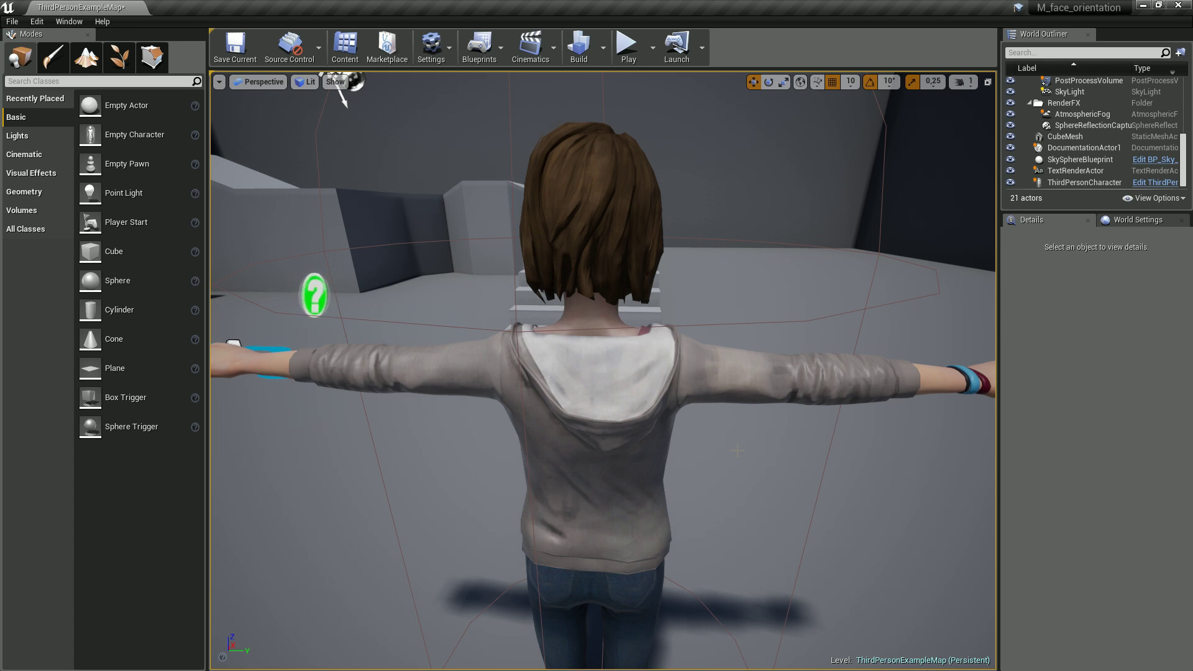
scroll(738, 449, "down", 2)
scroll(738, 450, "up", 1)
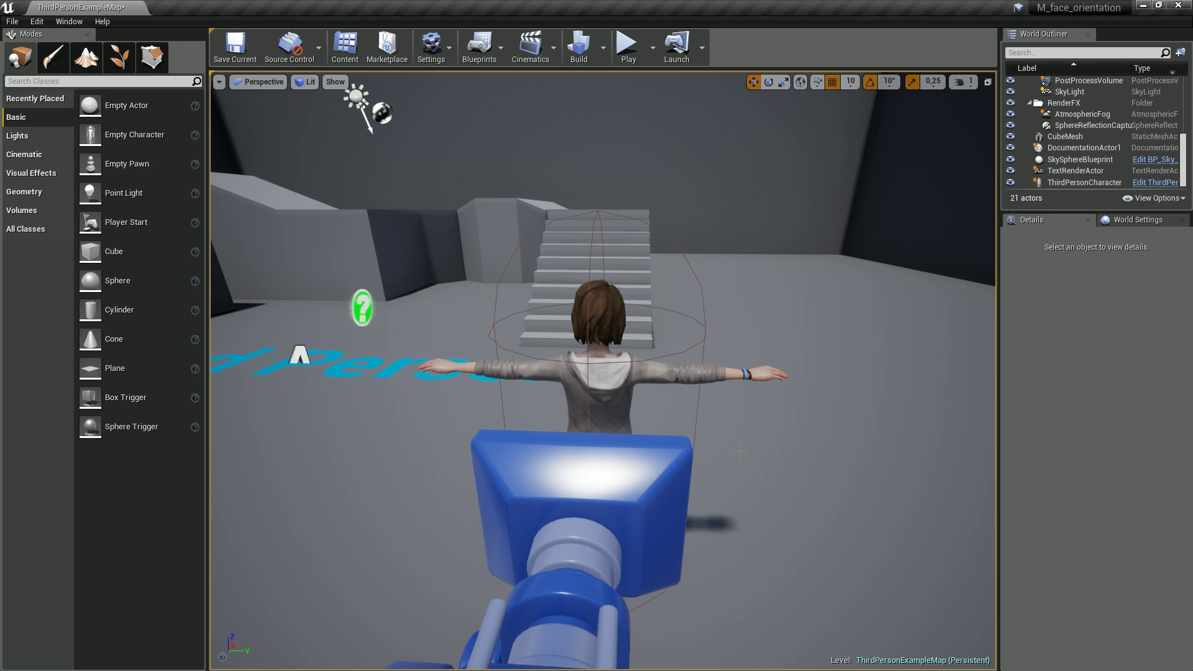
right_click_drag(739, 451, 677, 450)
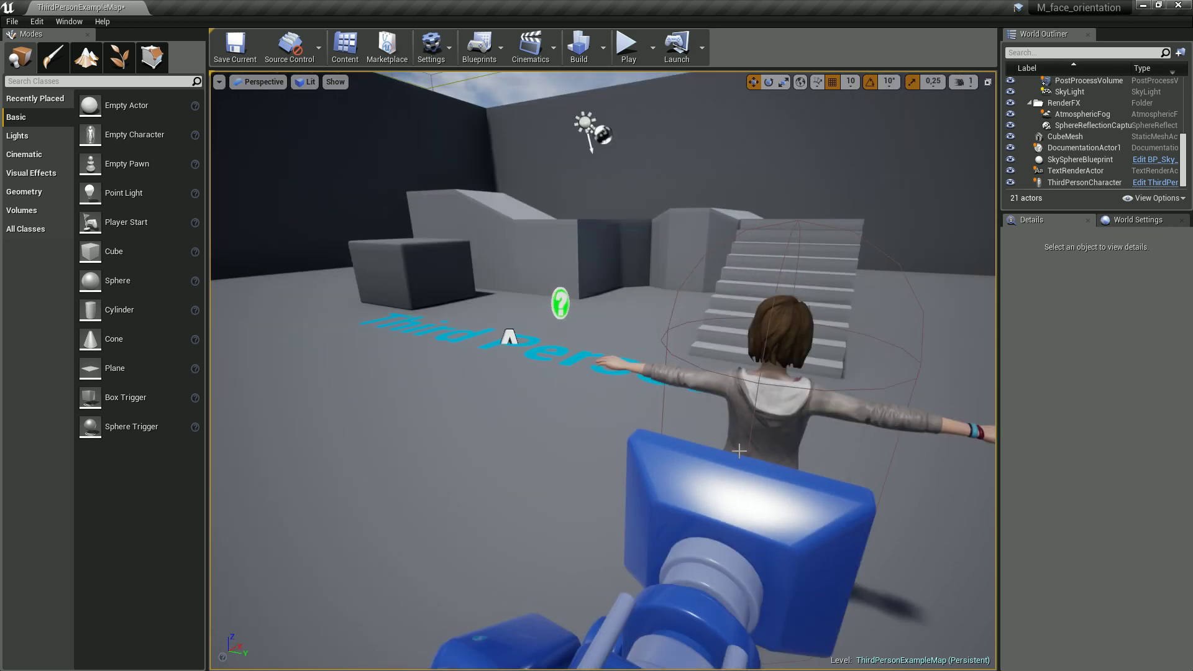